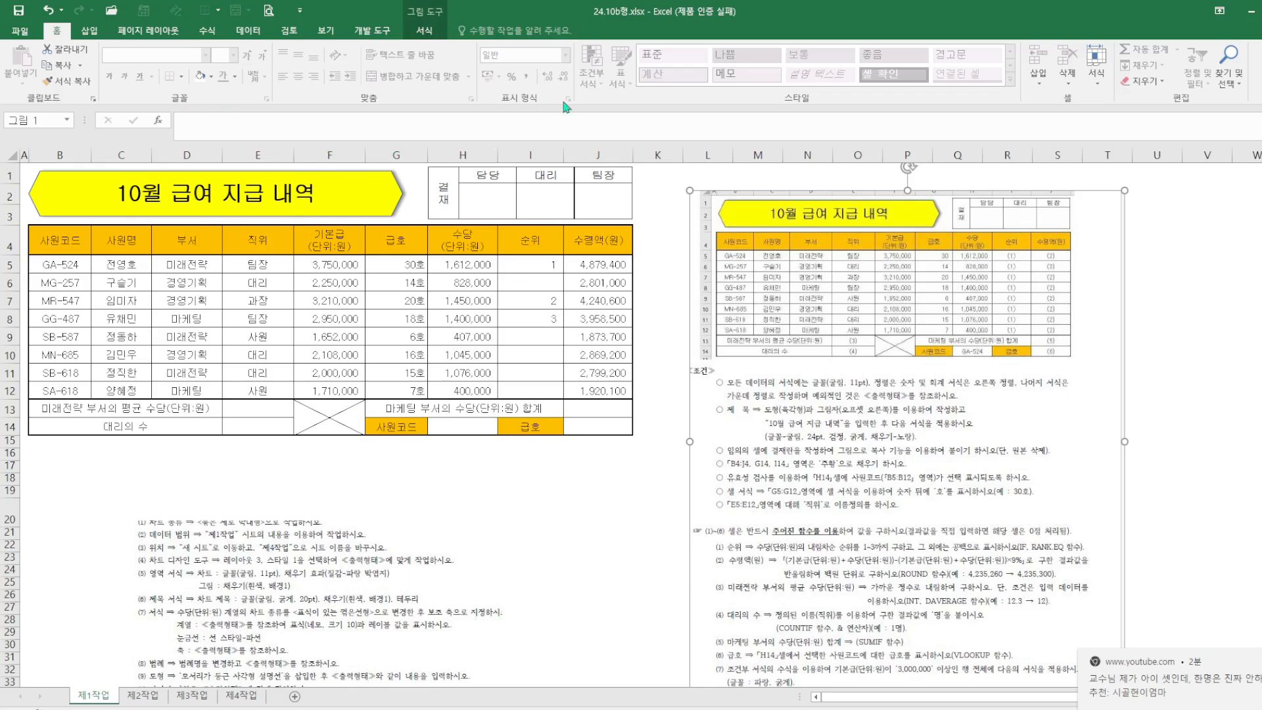
# Step: Clear the contents of the 순위 and 수령액 cells in I5:J12
pyautogui.moveTo(534, 264); pyautogui.dragTo(604, 390)
pyautogui.press('Delete')
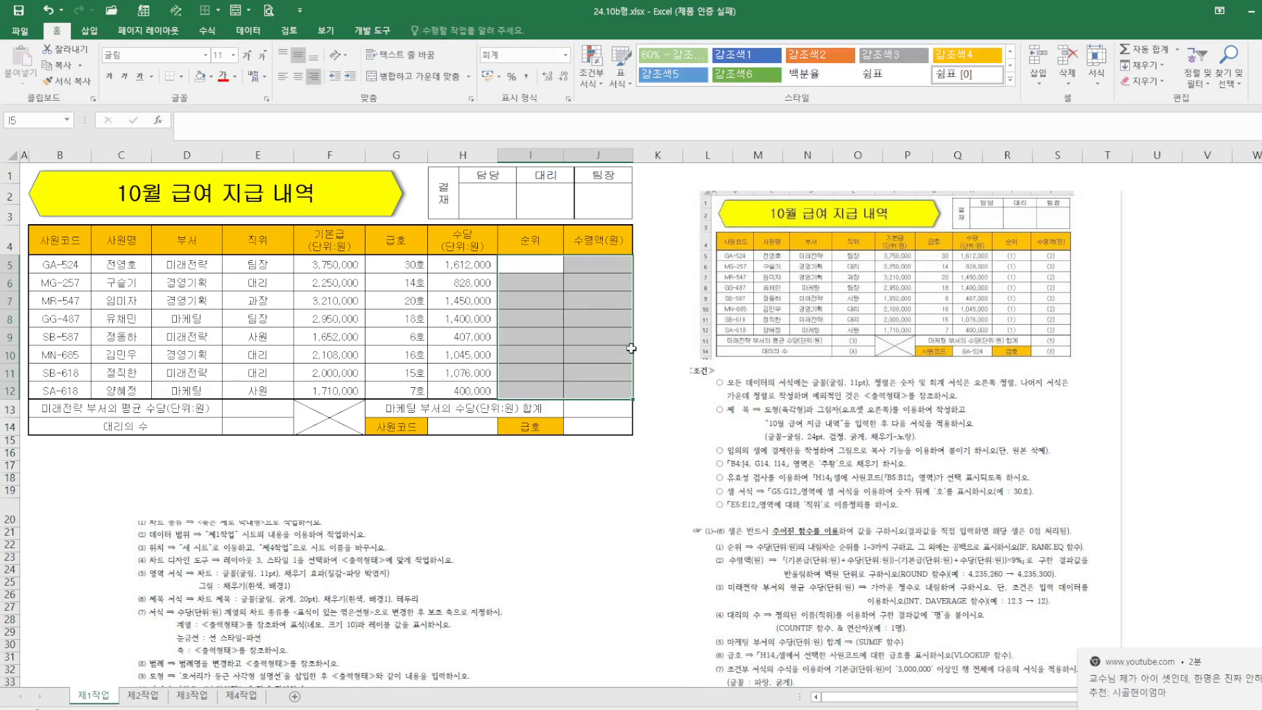
pyautogui.click(552, 524)
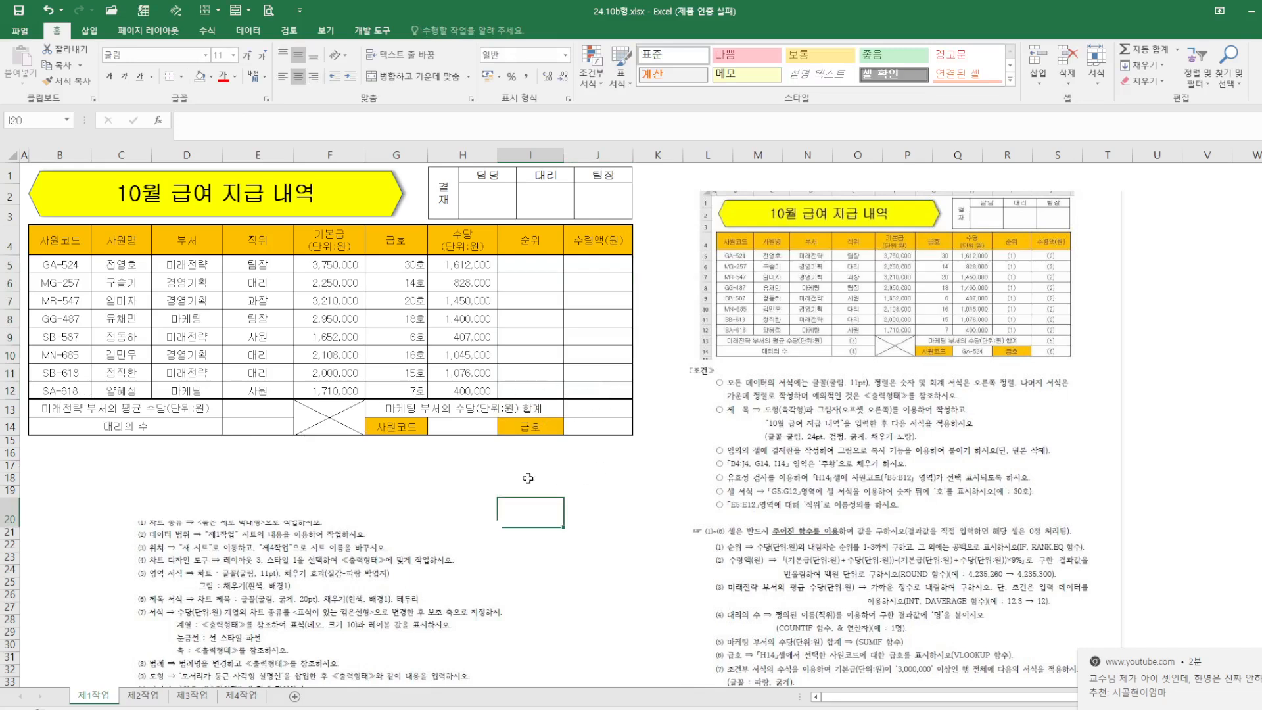
# Step: Add list data validation to H14 with the employee codes in B5:B12 as source, and select GA-524 in it
pyautogui.click(469, 427)
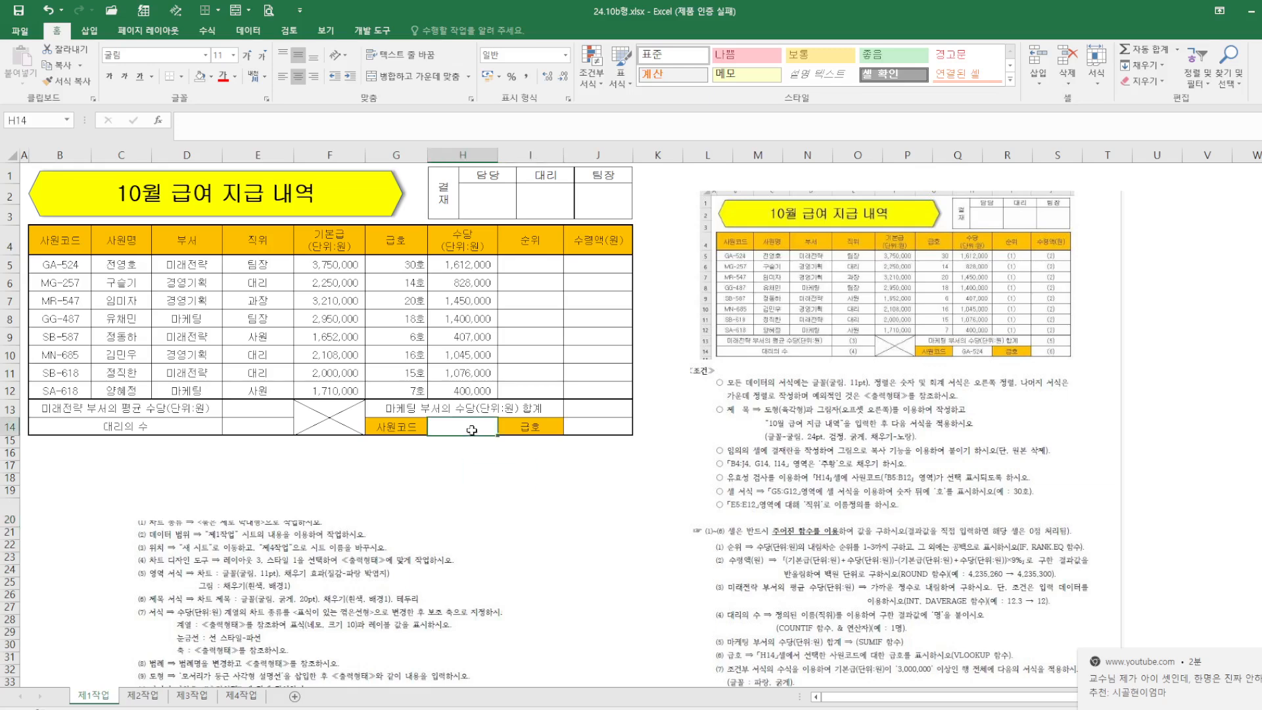
pyautogui.click(256, 34)
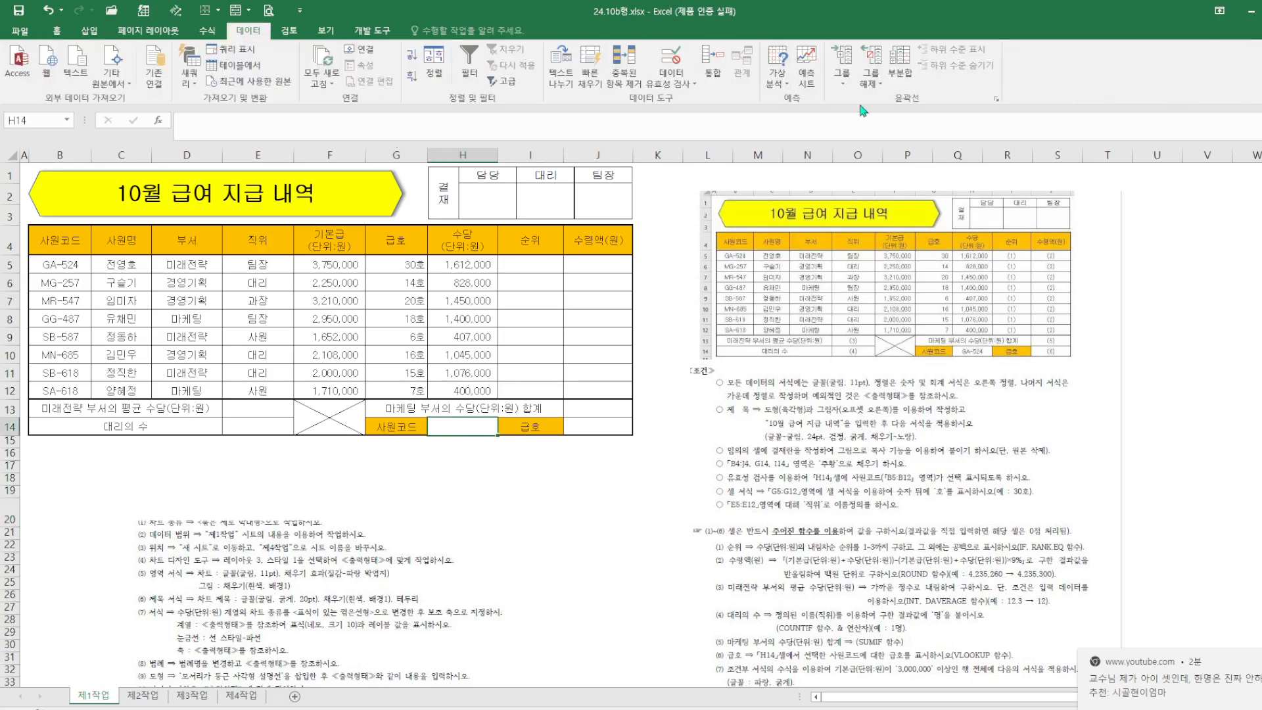
pyautogui.click(683, 68)
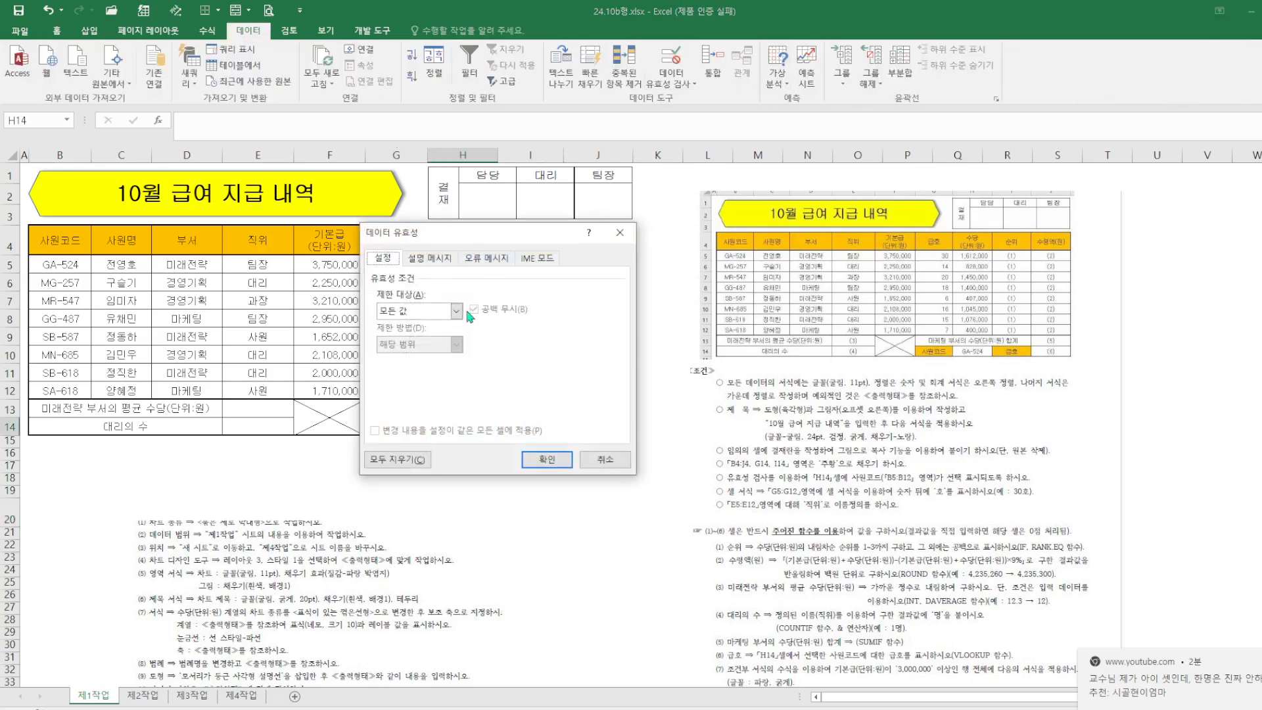
pyautogui.click(455, 310)
pyautogui.click(414, 356)
pyautogui.click(408, 376)
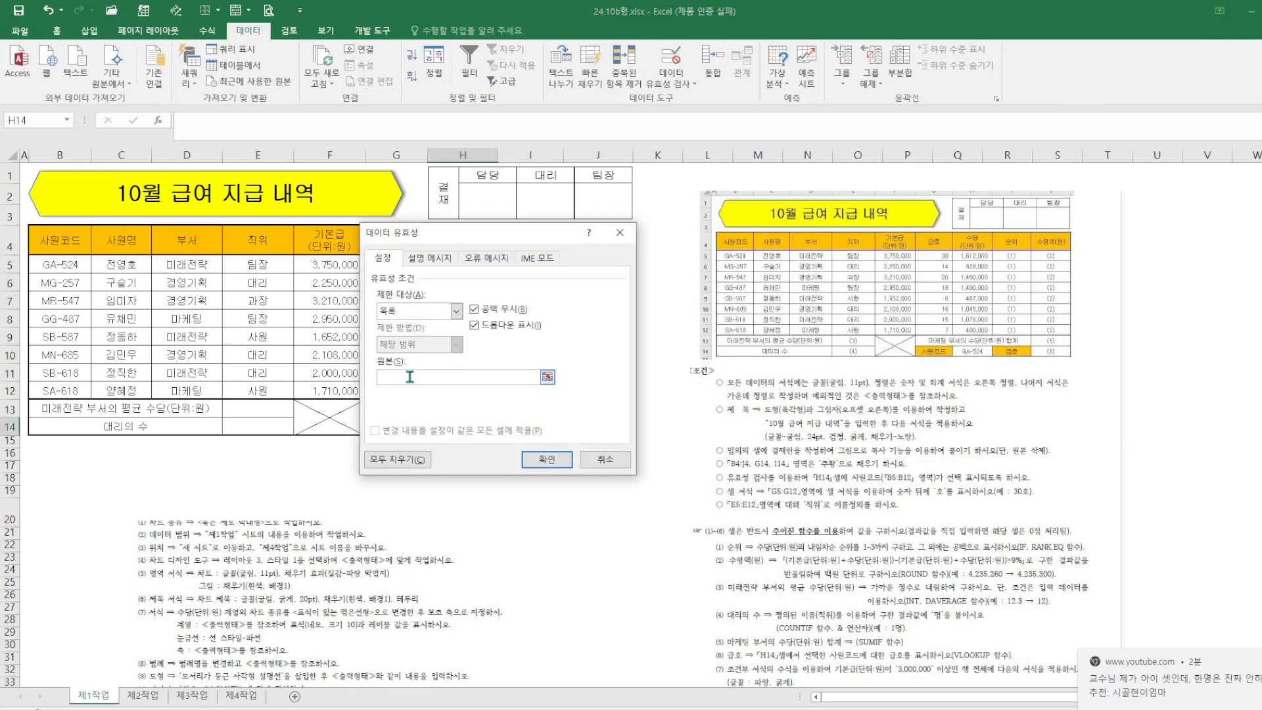
pyautogui.moveTo(504, 230); pyautogui.dragTo(713, 217)
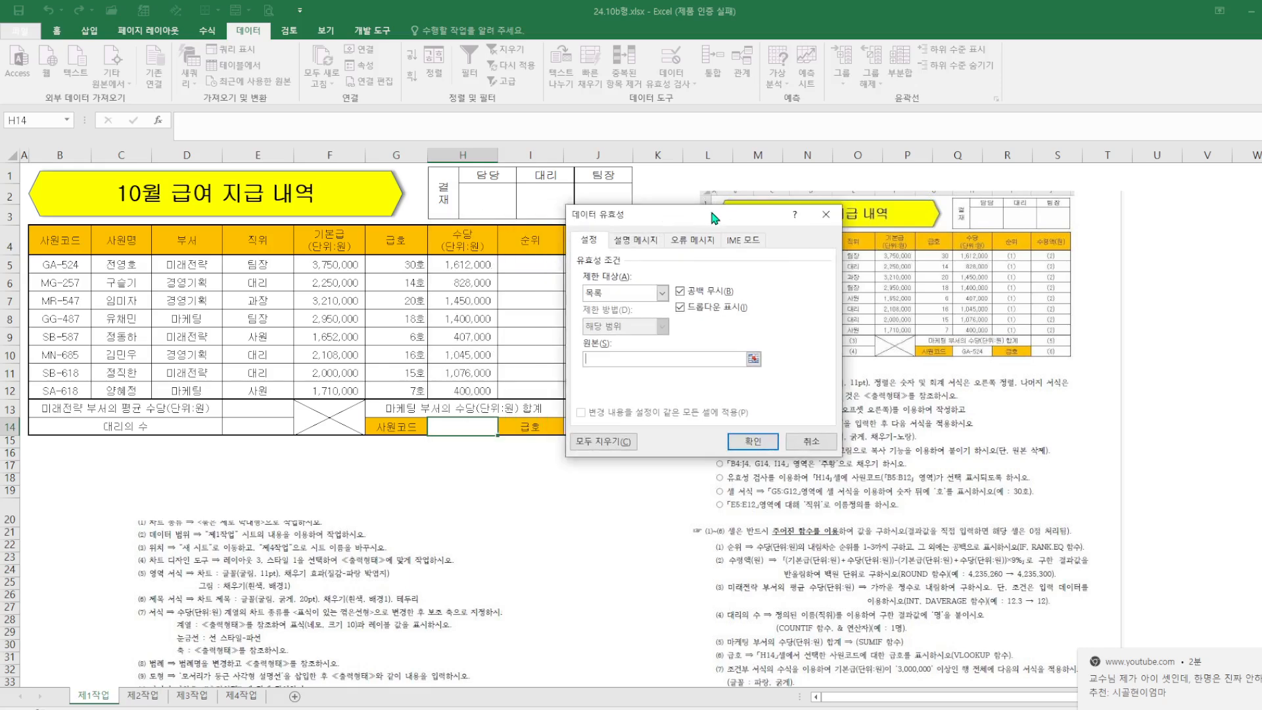
pyautogui.moveTo(80, 268); pyautogui.dragTo(83, 395)
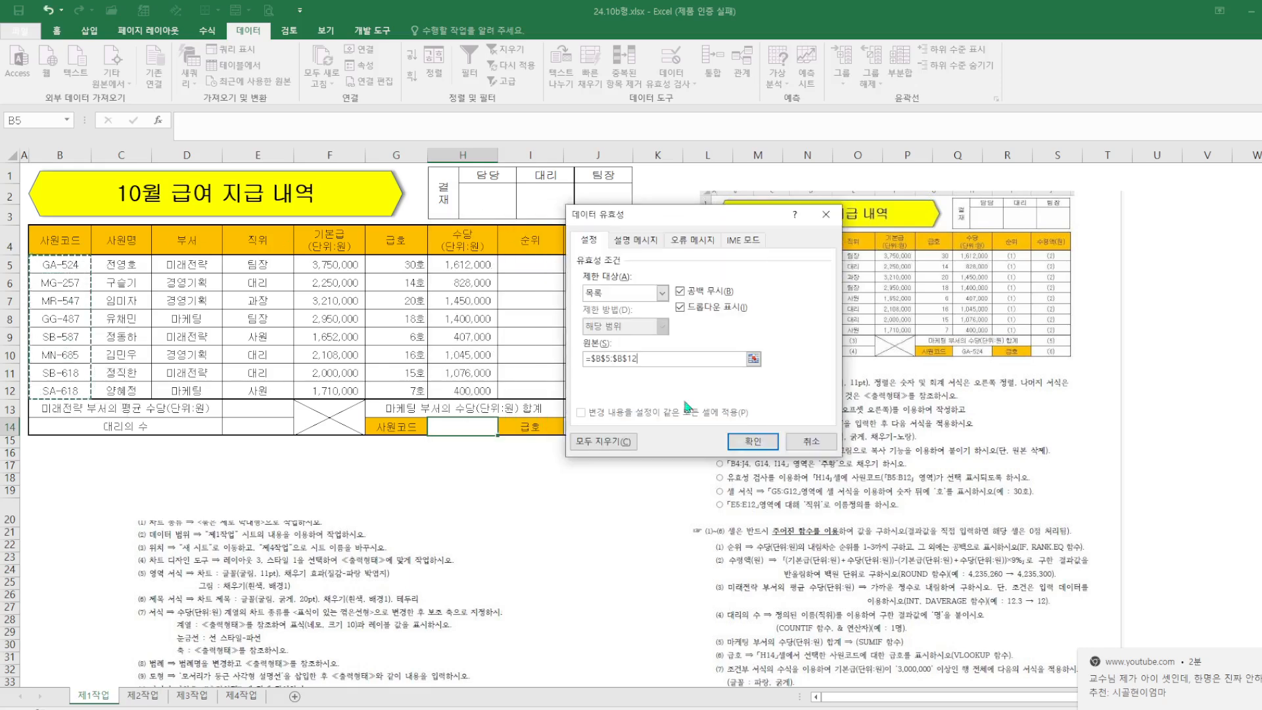
pyautogui.click(751, 441)
pyautogui.click(504, 429)
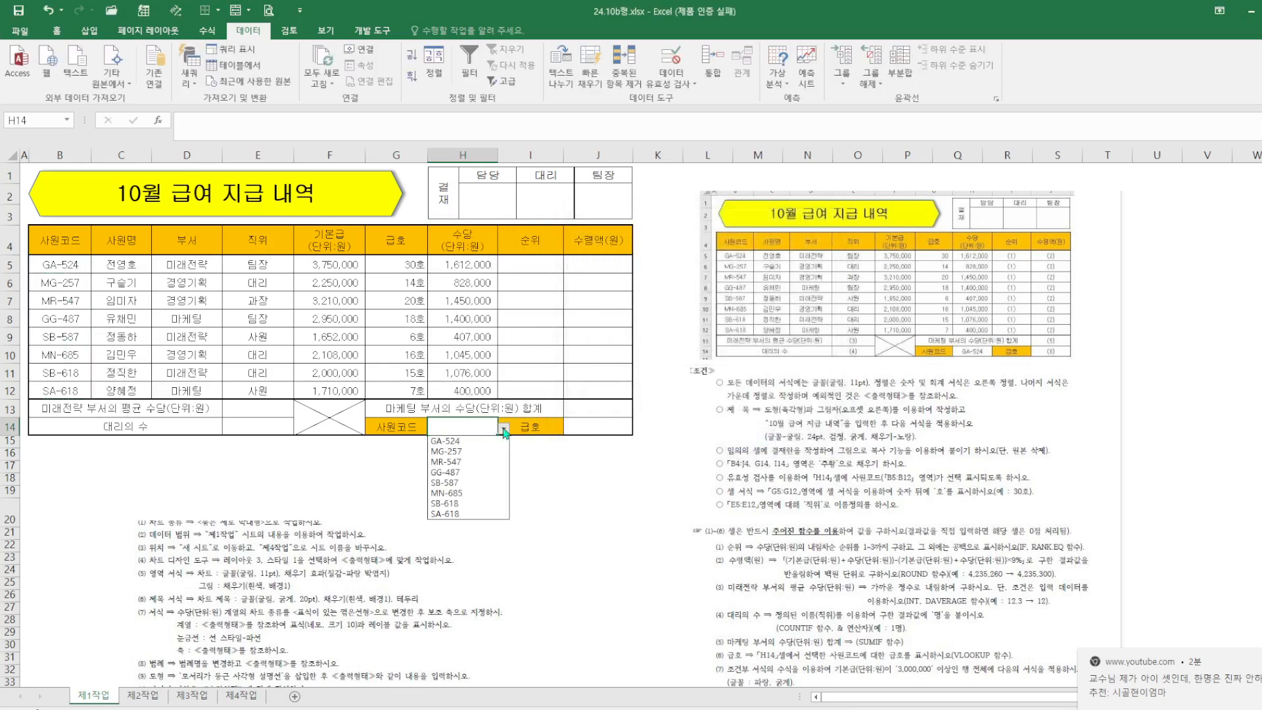
pyautogui.click(463, 441)
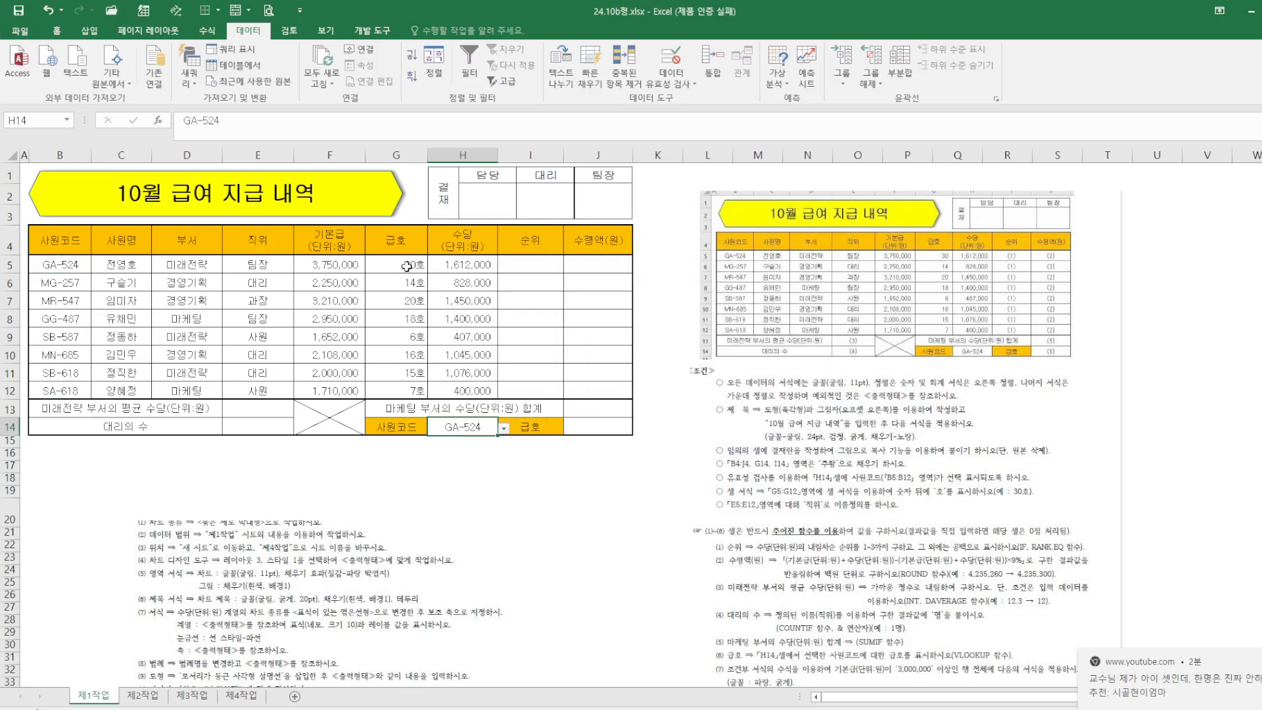
# Step: Reset the number format of the 급호 values in G5:G12 to General (일반)
pyautogui.moveTo(405, 262); pyautogui.dragTo(398, 392)
pyautogui.rightClick(402, 335)
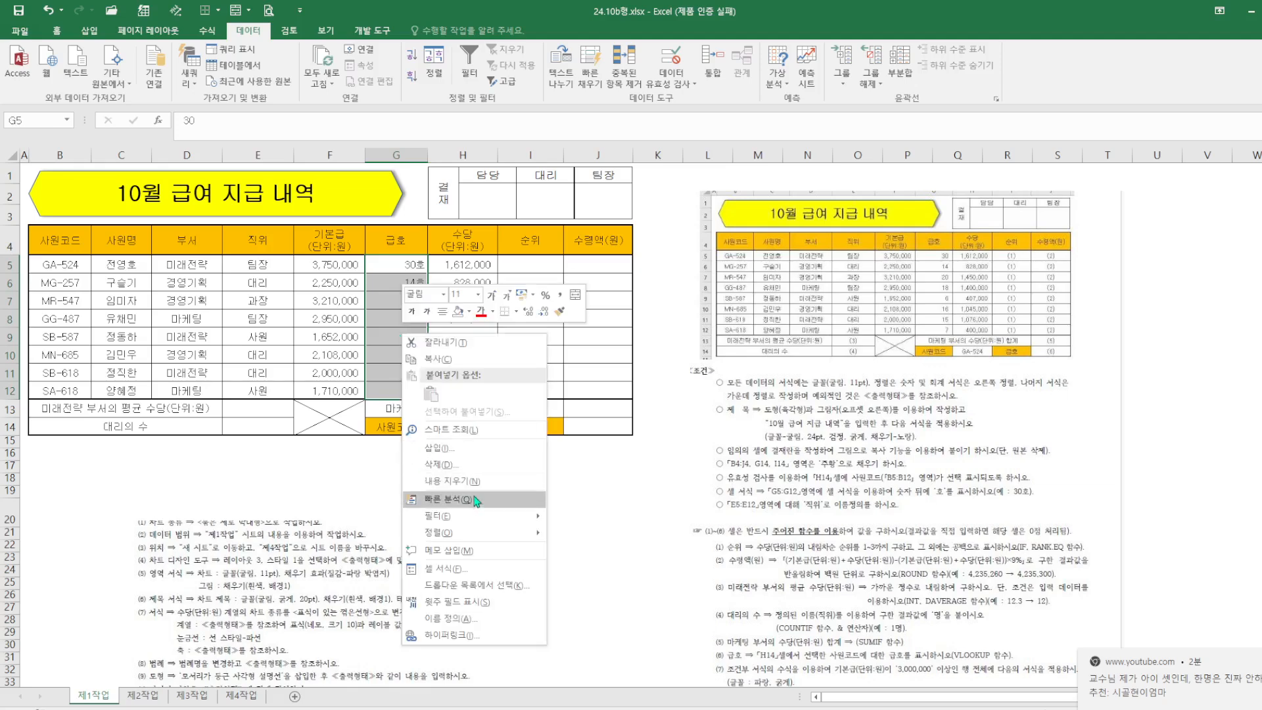
pyautogui.click(471, 569)
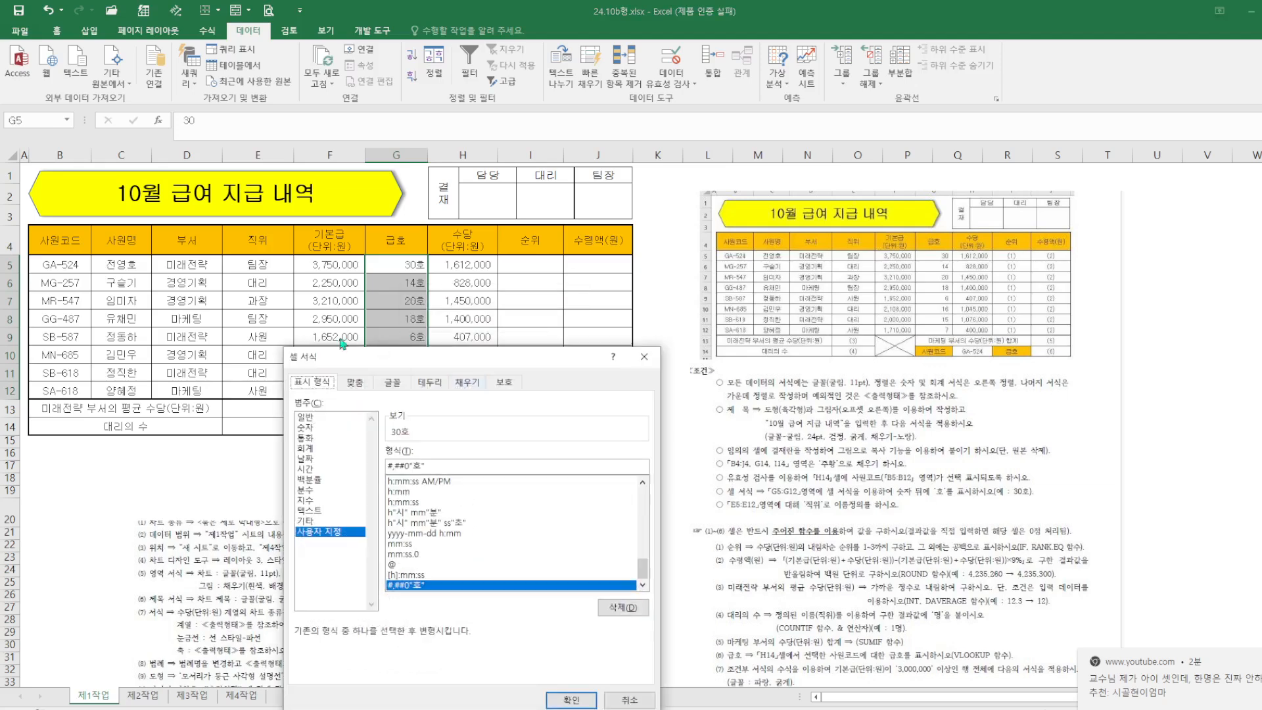
pyautogui.click(329, 418)
pyautogui.click(570, 702)
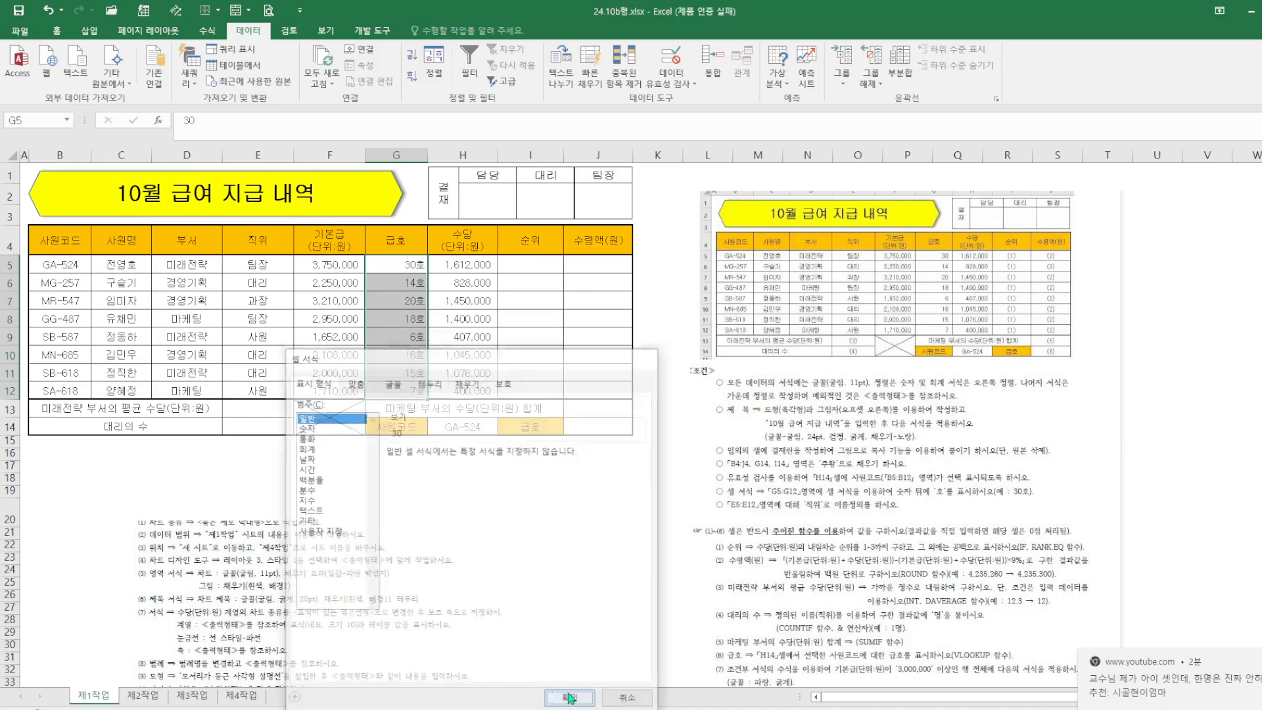
# Step: Apply a custom number format to G5:G12 that appends 호 to the G/표준 format
pyautogui.rightClick(402, 354)
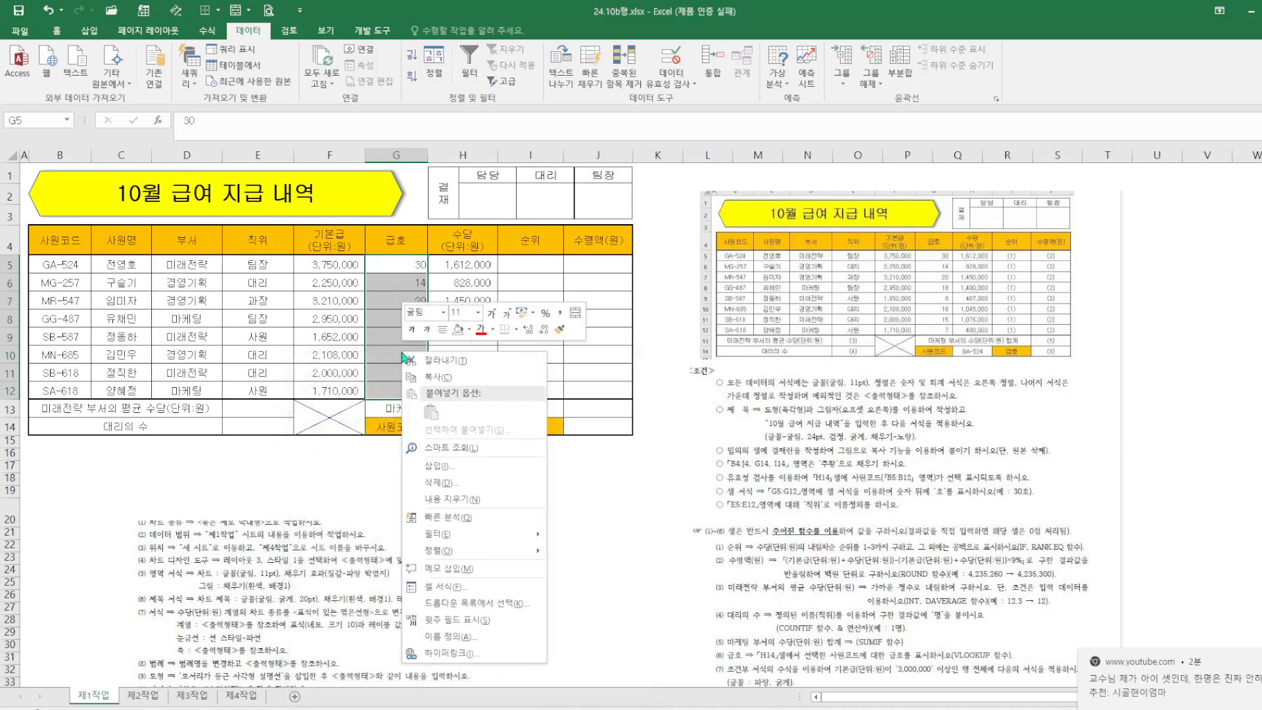
pyautogui.click(446, 586)
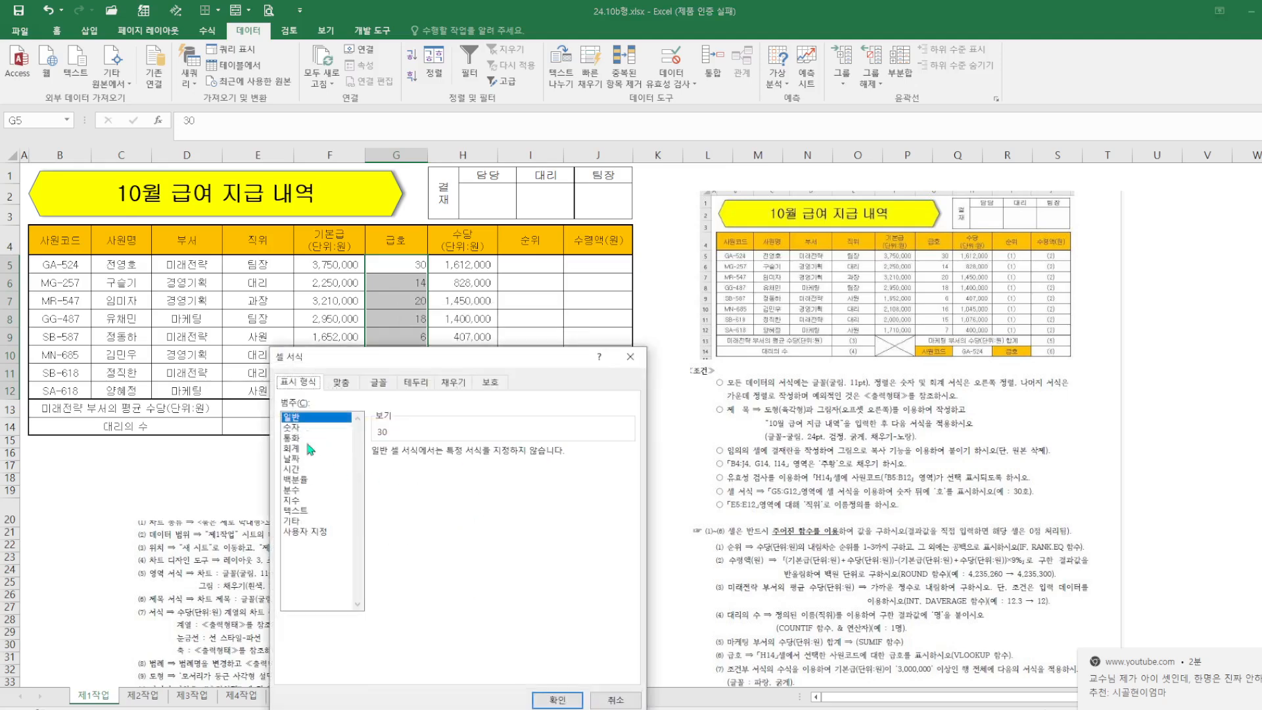
pyautogui.click(323, 533)
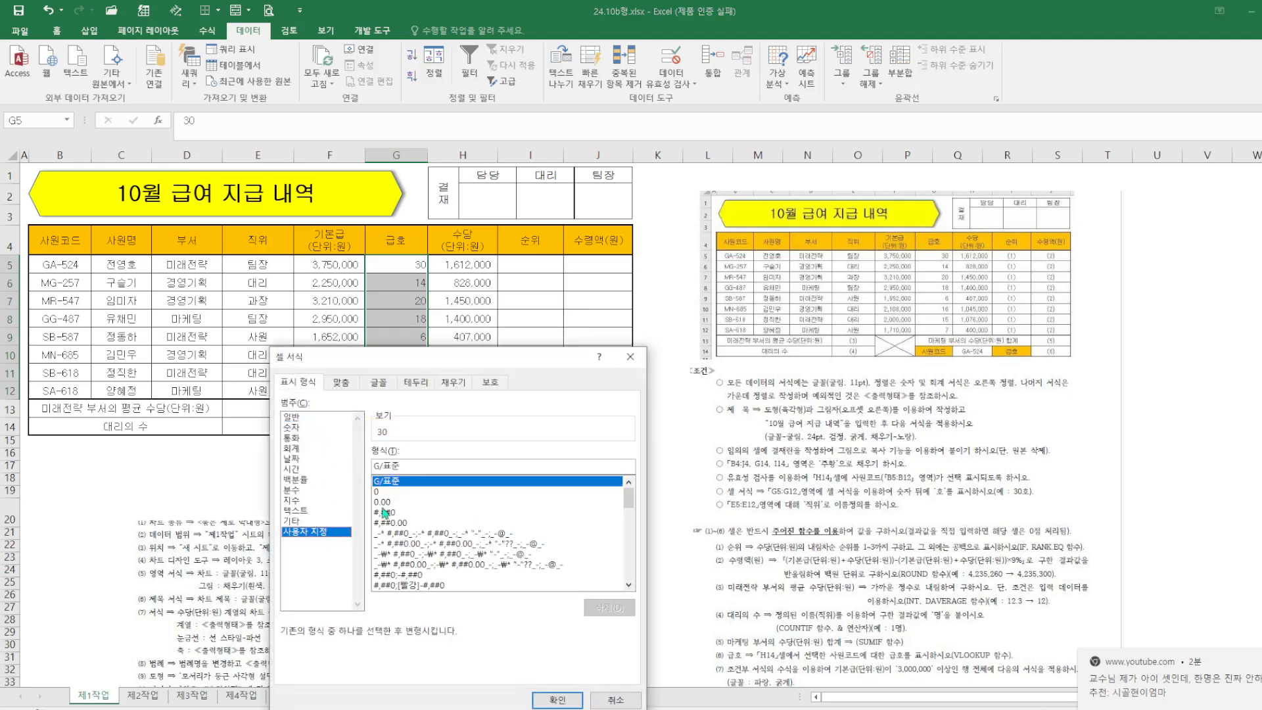
pyautogui.click(410, 469)
pyautogui.write('호')
pyautogui.press('Return')
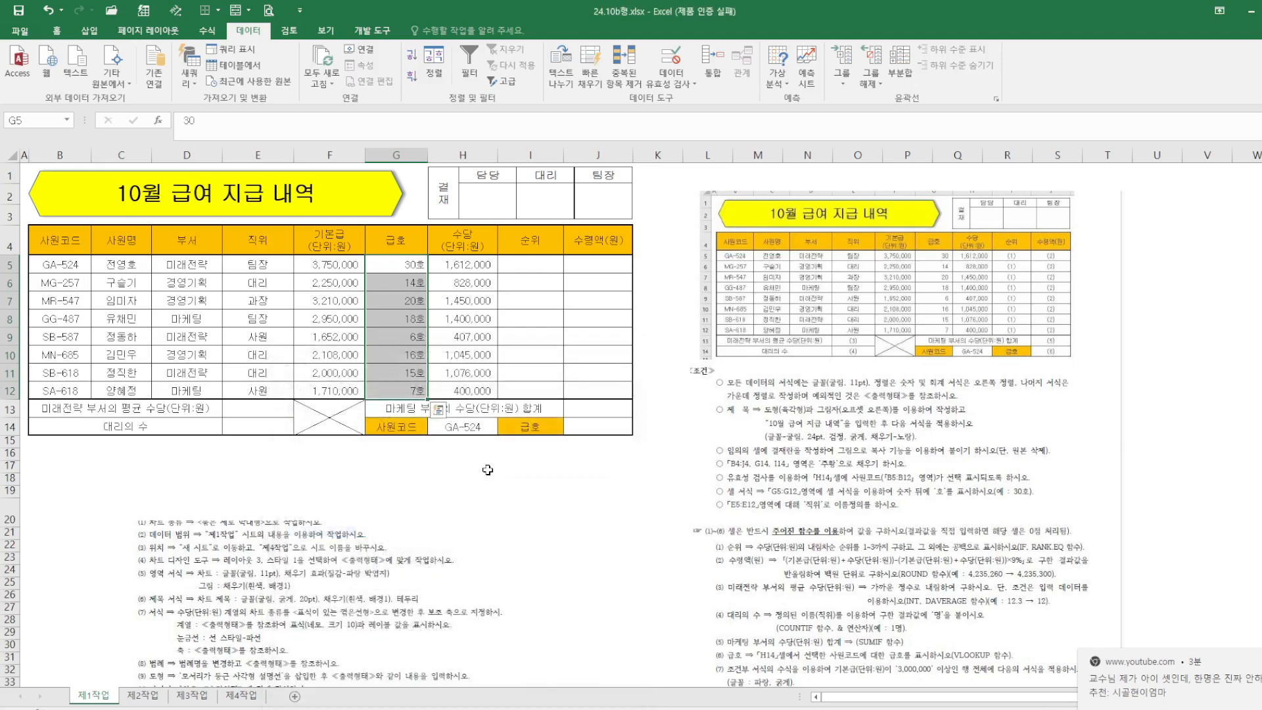
pyautogui.click(615, 514)
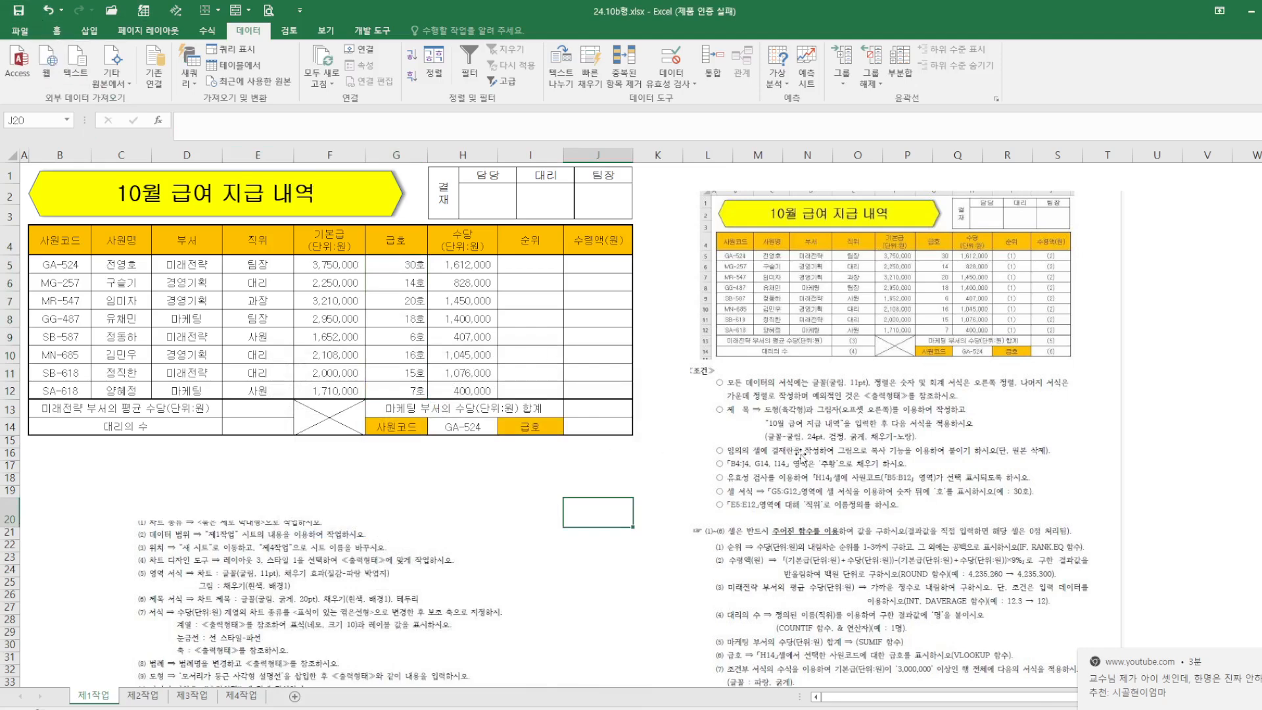
pyautogui.click(544, 270)
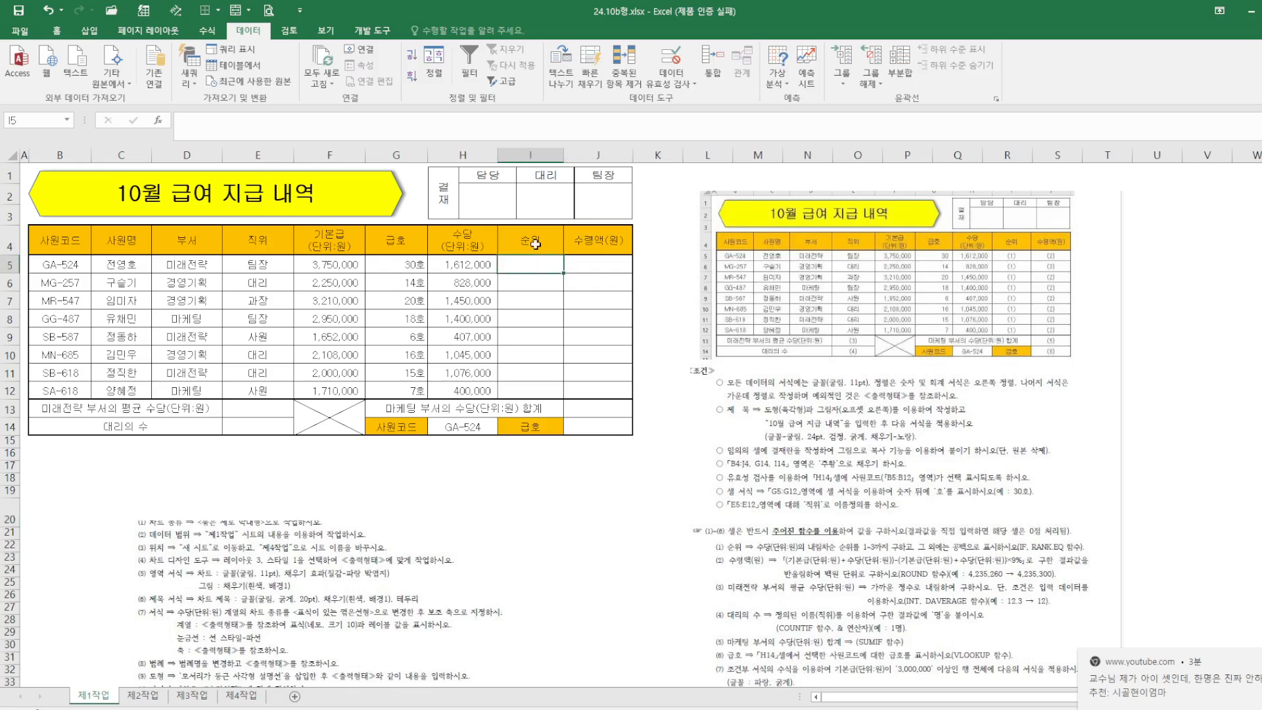
pyautogui.write('=')
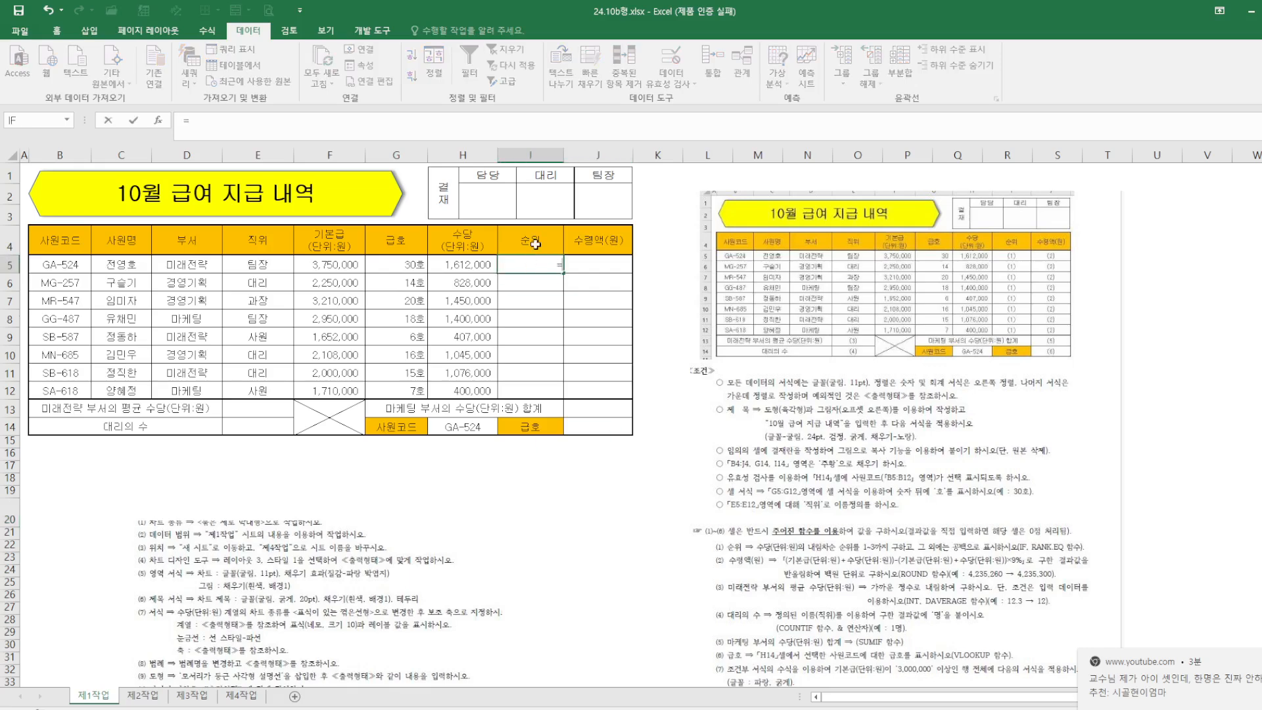
pyautogui.write('ㄱRA')
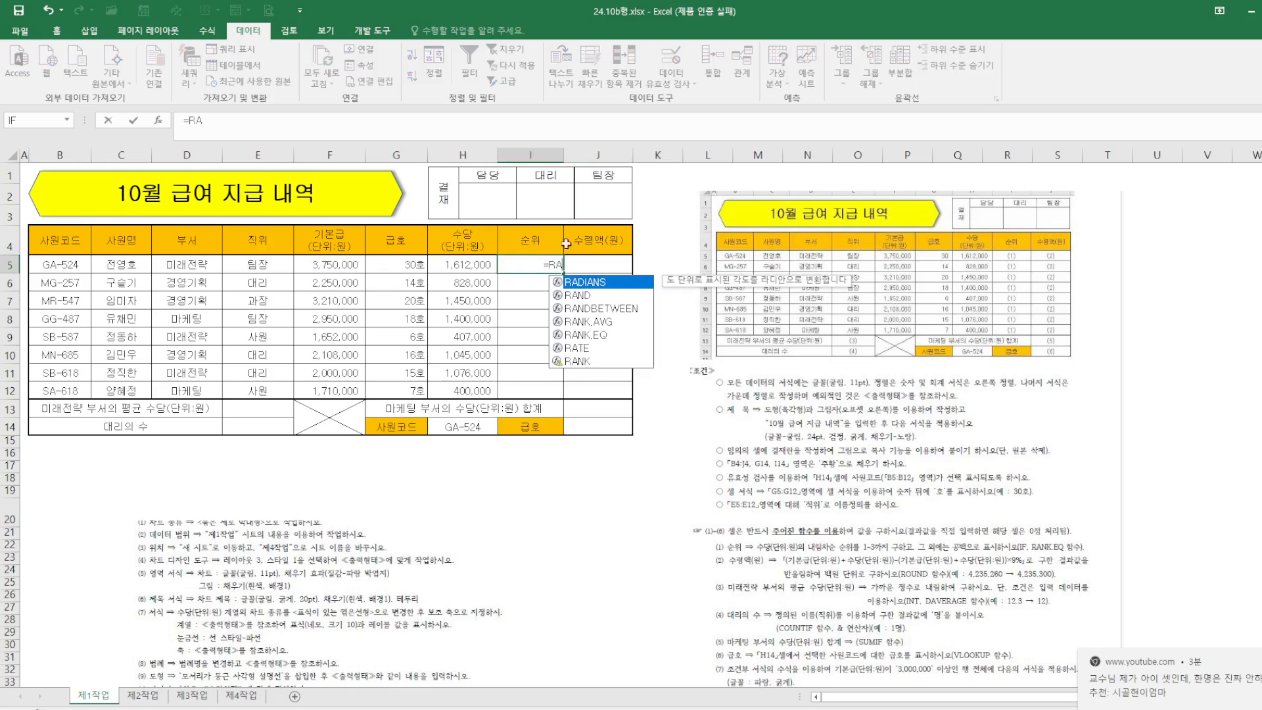
pyautogui.doubleClick(601, 333)
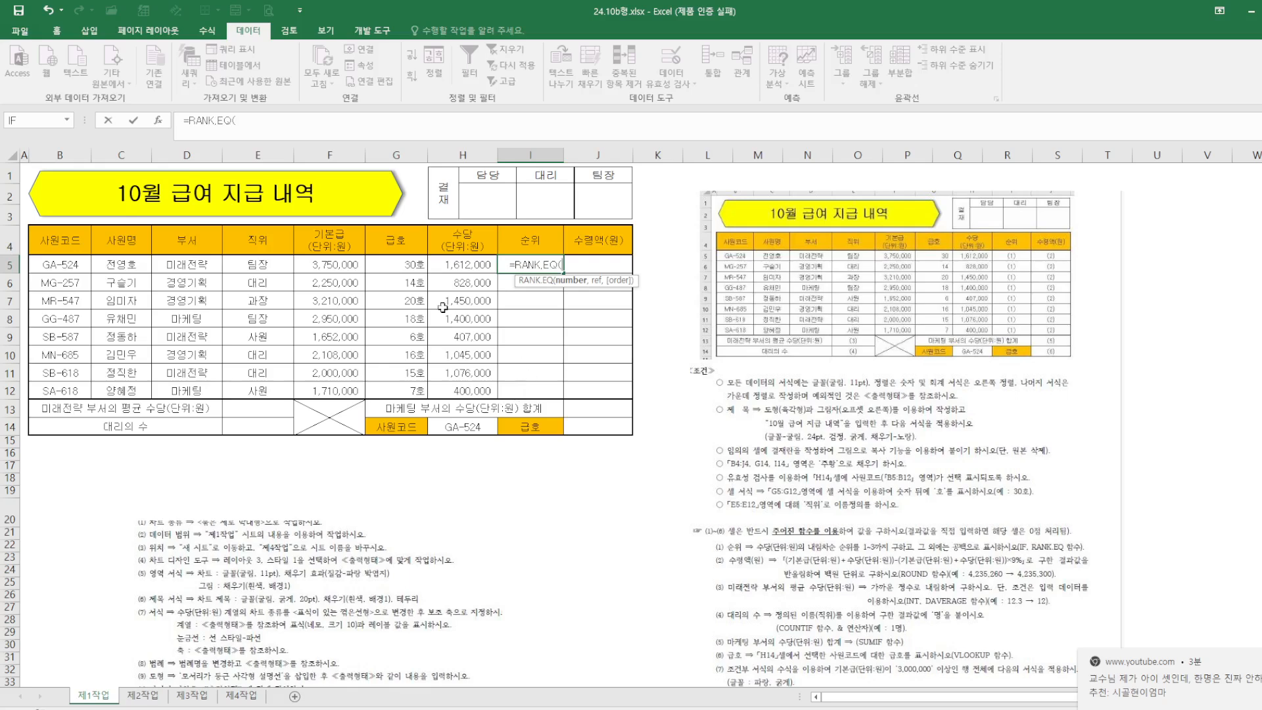
pyautogui.click(158, 121)
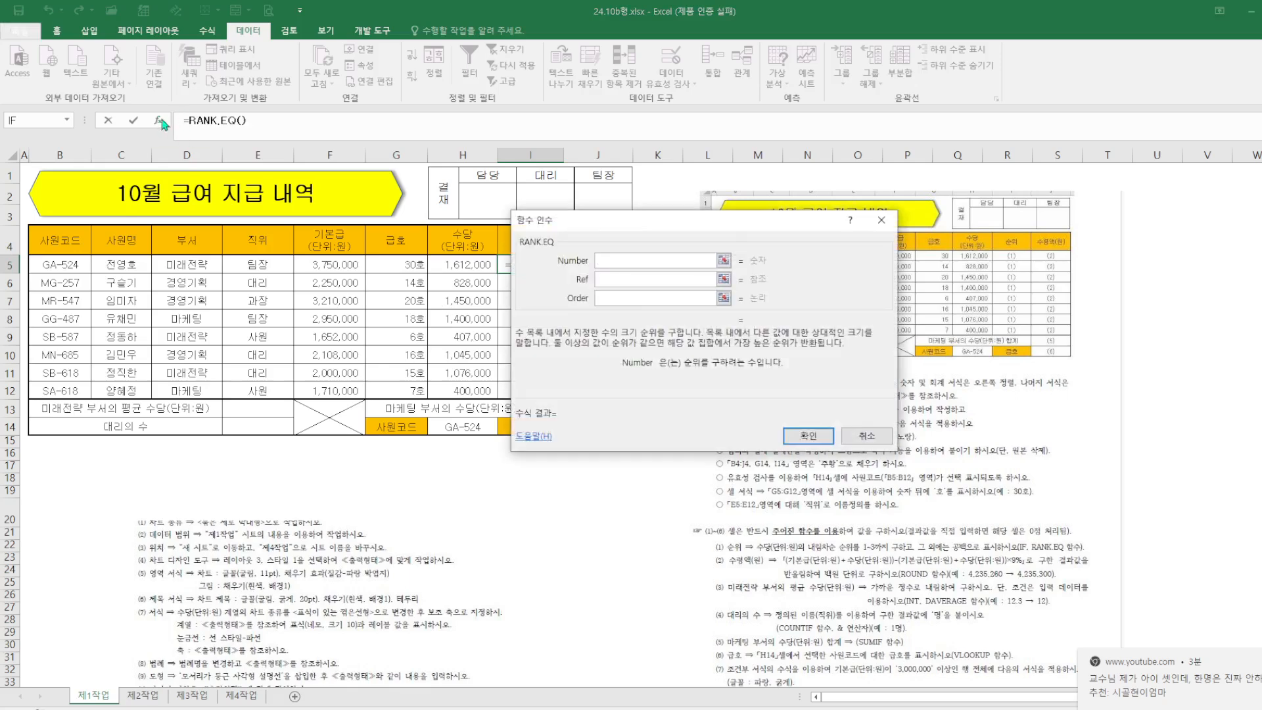
pyautogui.click(881, 220)
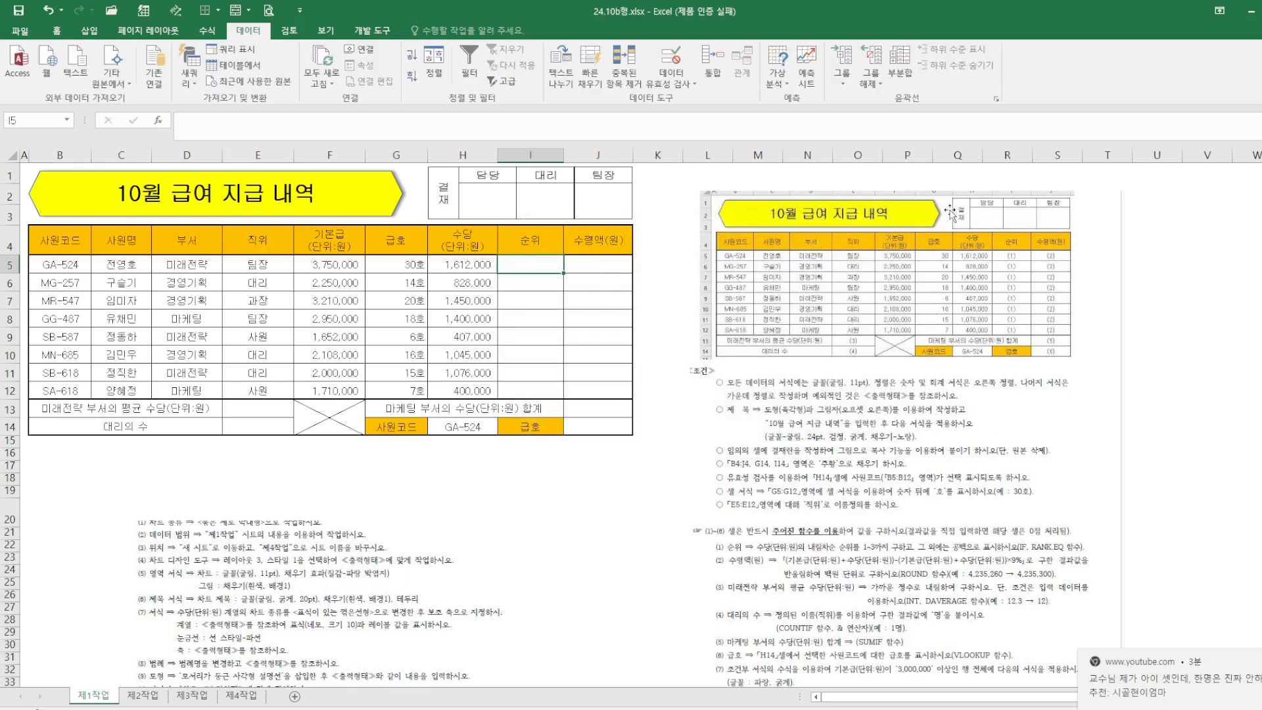
# Step: Crop the upper part off the instruction picture, leaving the function conditions, and stretch it to about 10.37 cm high beside the table
pyautogui.click(828, 213)
pyautogui.click(425, 31)
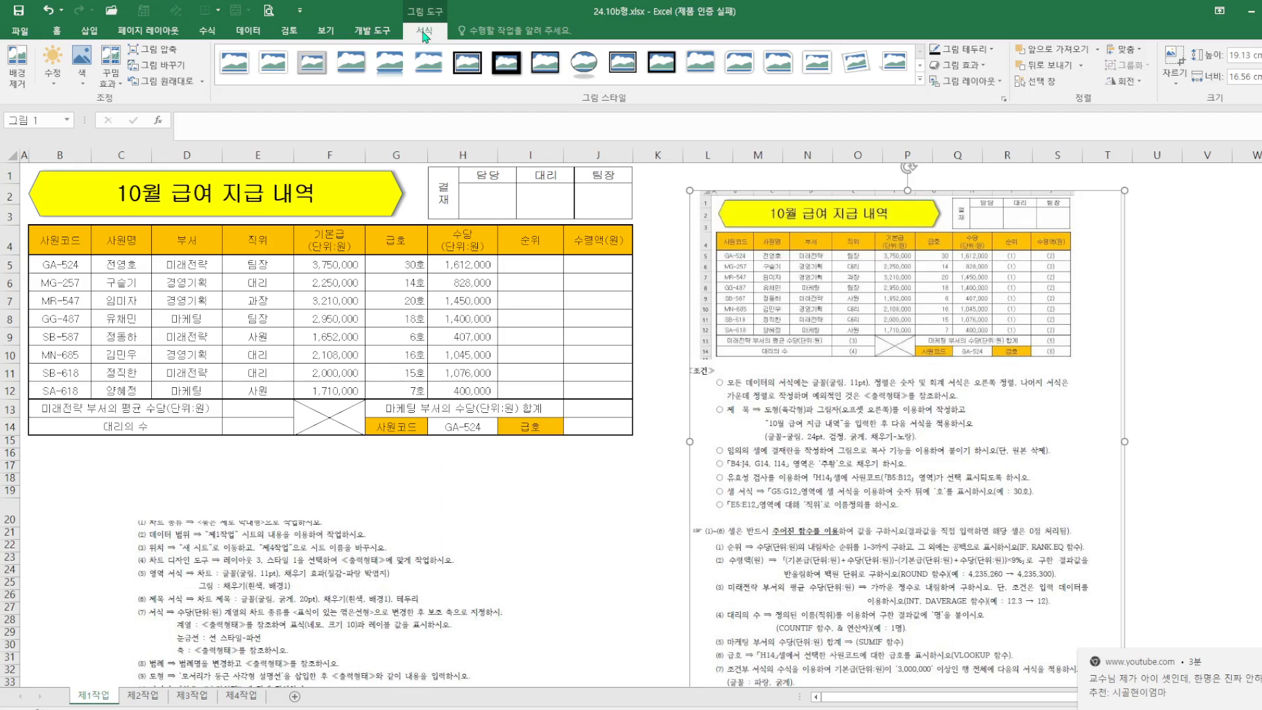
pyautogui.click(1187, 79)
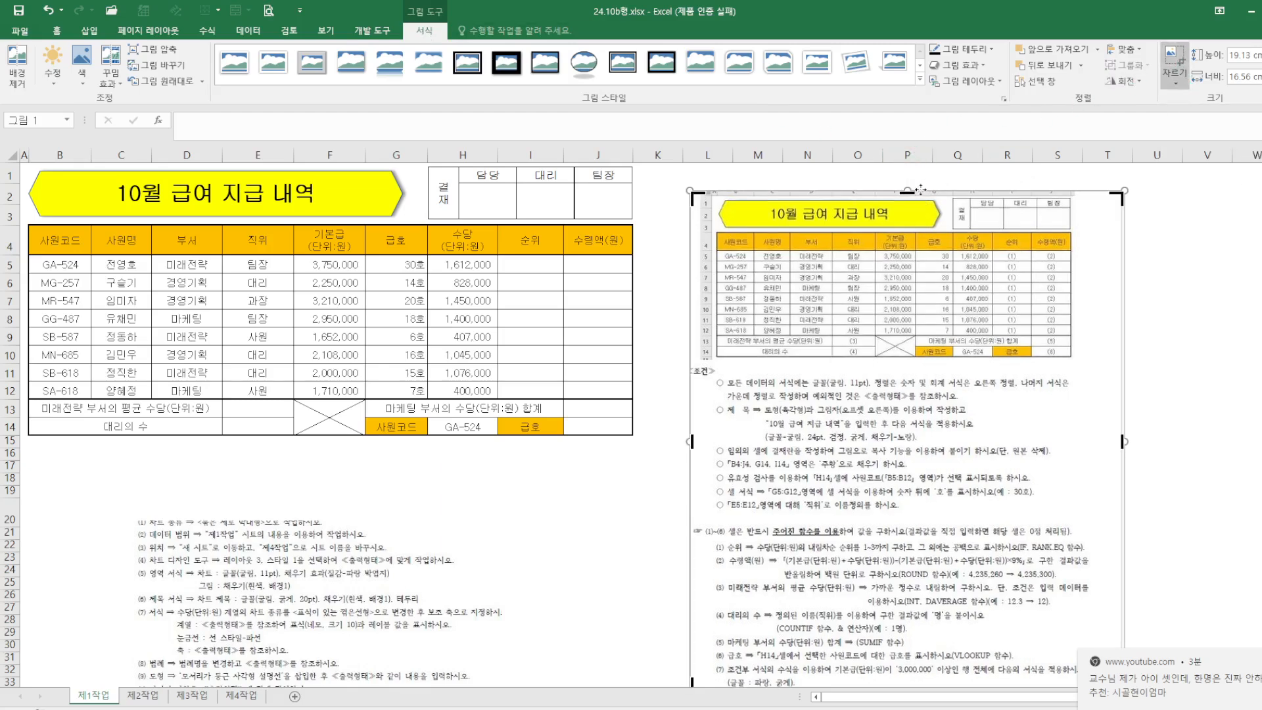
pyautogui.moveTo(907, 192); pyautogui.dragTo(873, 516)
pyautogui.click(1214, 358)
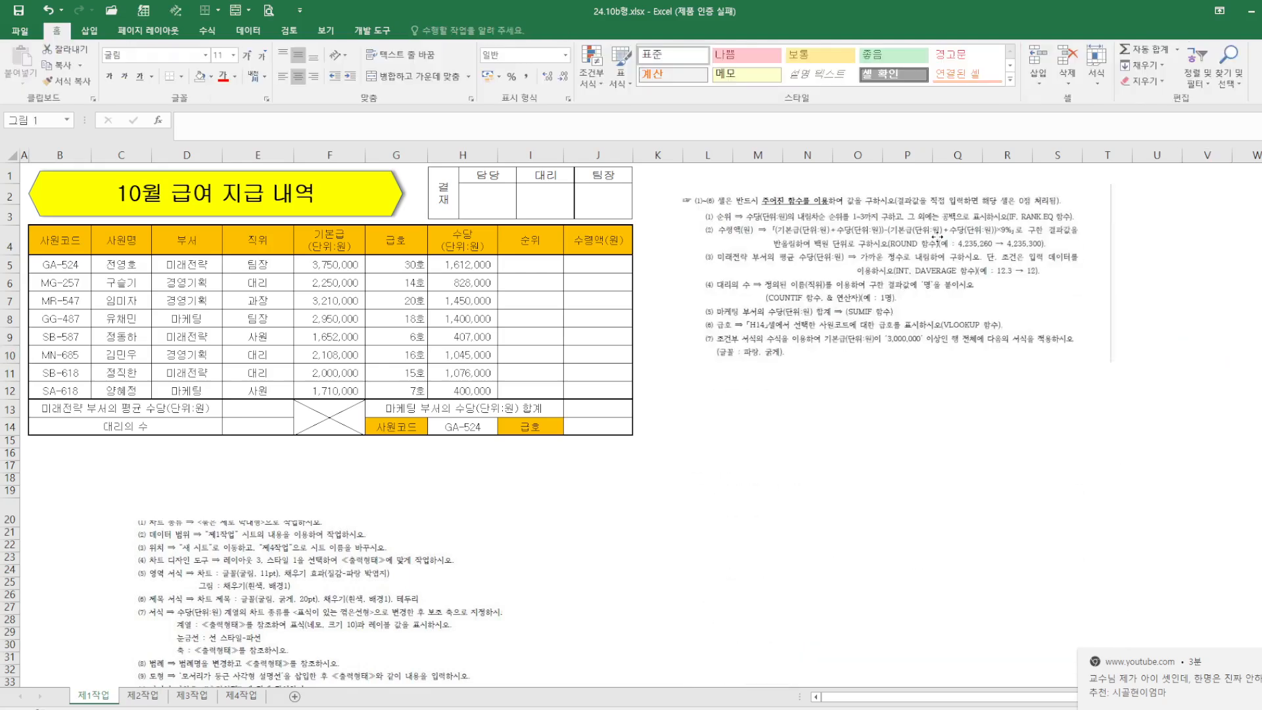
pyautogui.click(936, 237)
pyautogui.moveTo(893, 355); pyautogui.dragTo(893, 438)
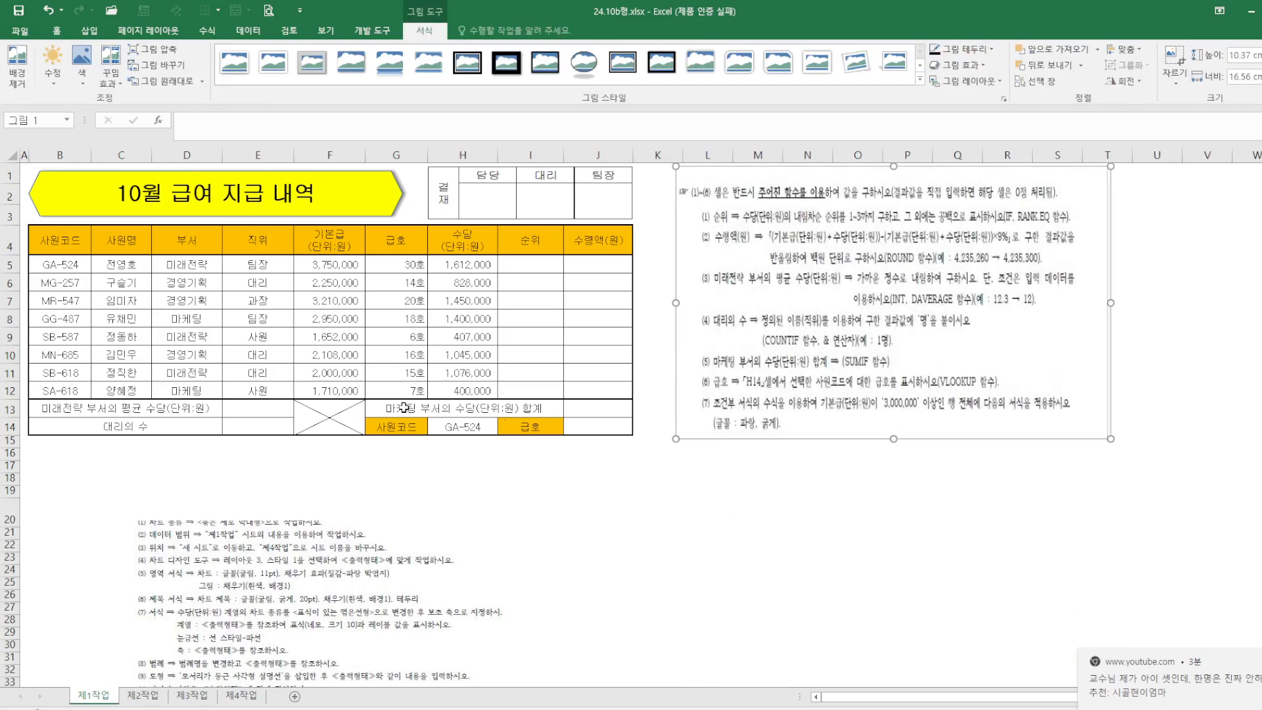
pyautogui.moveTo(262, 264); pyautogui.dragTo(260, 390)
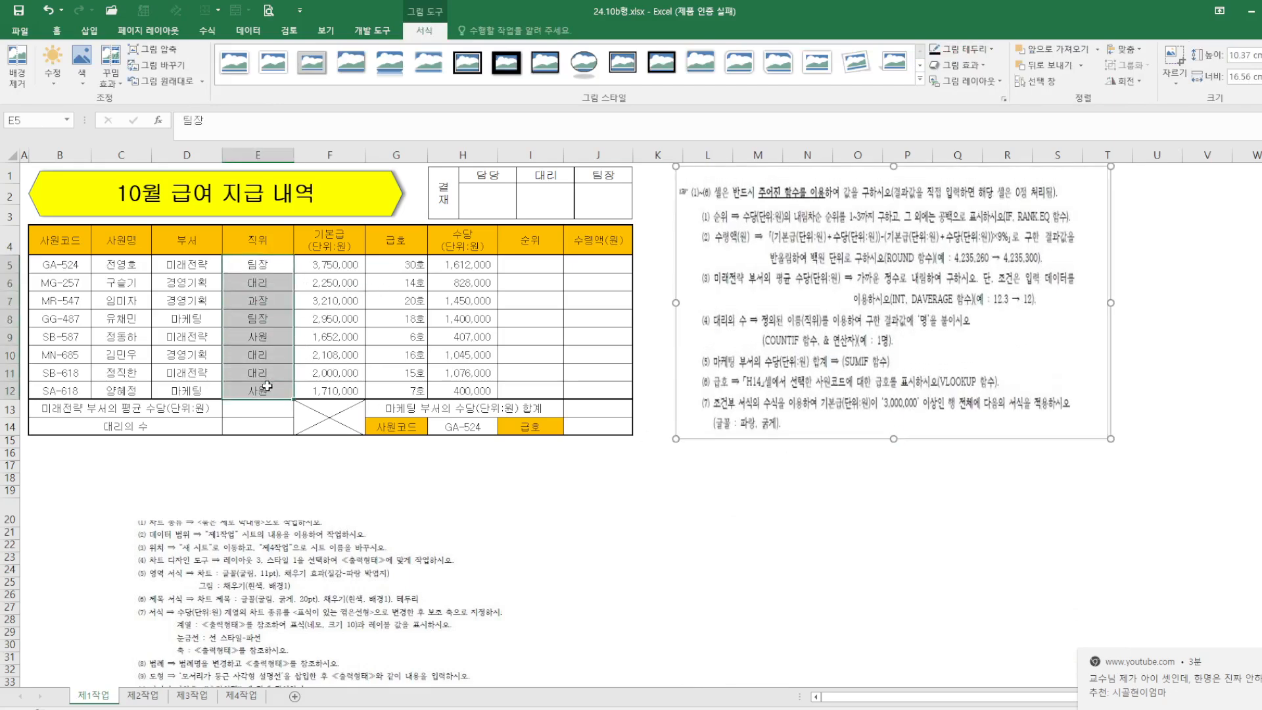
pyautogui.click(695, 558)
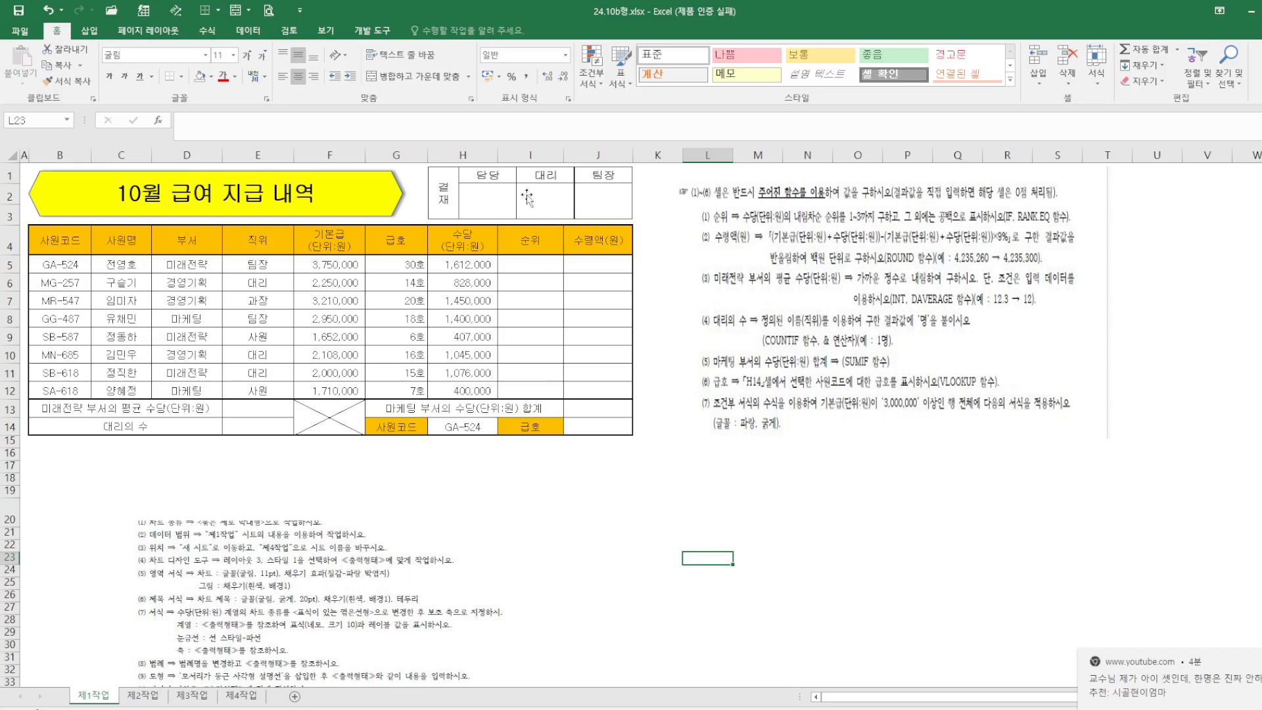
# Step: Start an IF function in I5 with RANK.EQ(H5,$H$5:$H$12)<=3 as its logical test
pyautogui.click(537, 266)
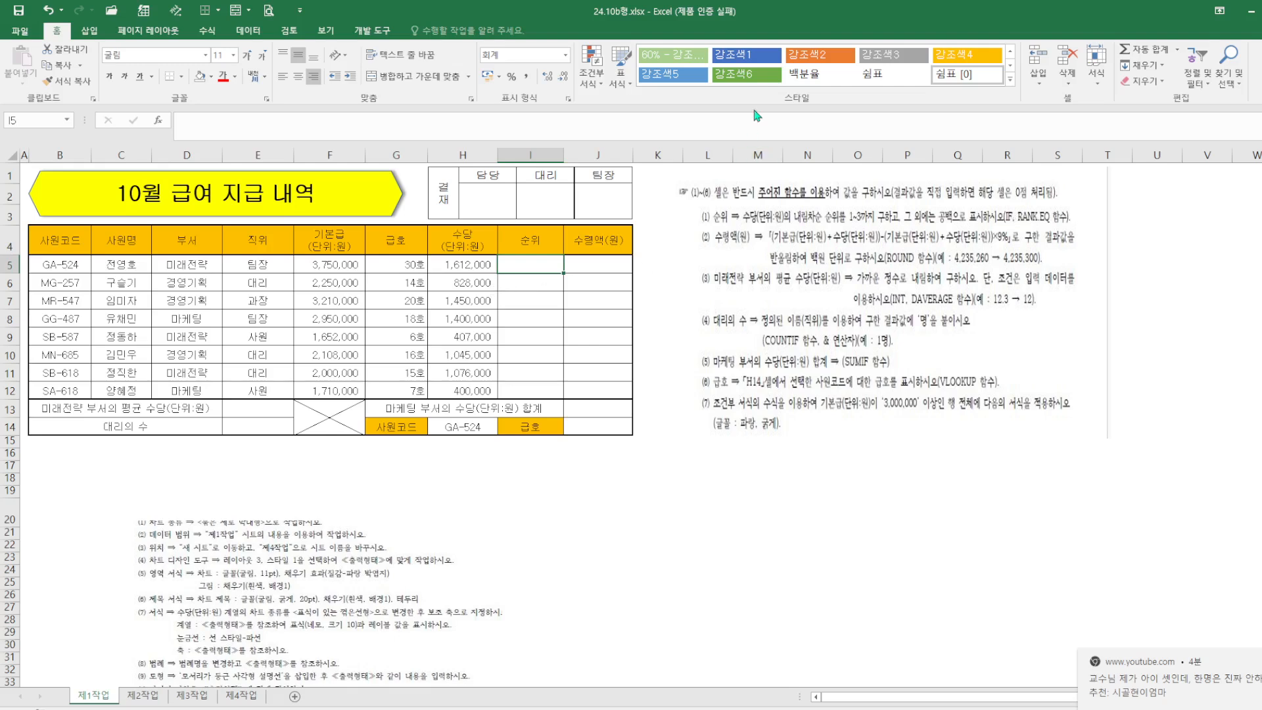
pyautogui.write('=IF(')
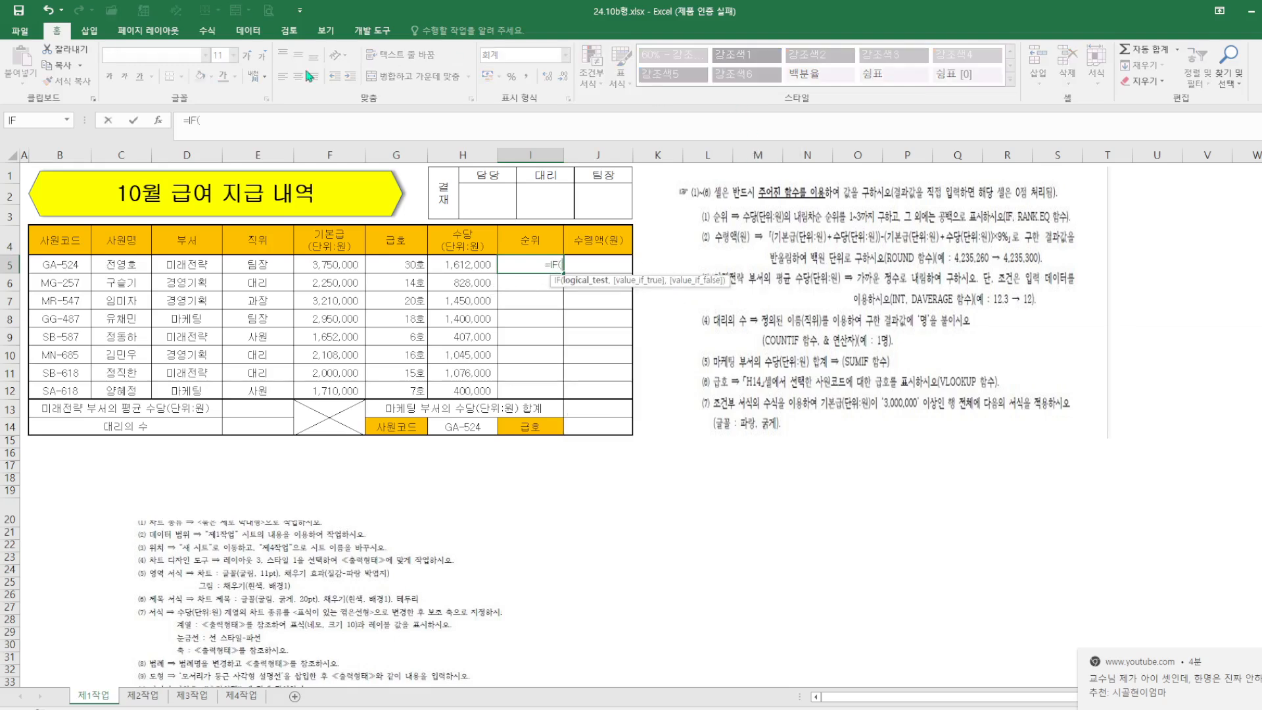
pyautogui.click(158, 120)
pyautogui.write('R')
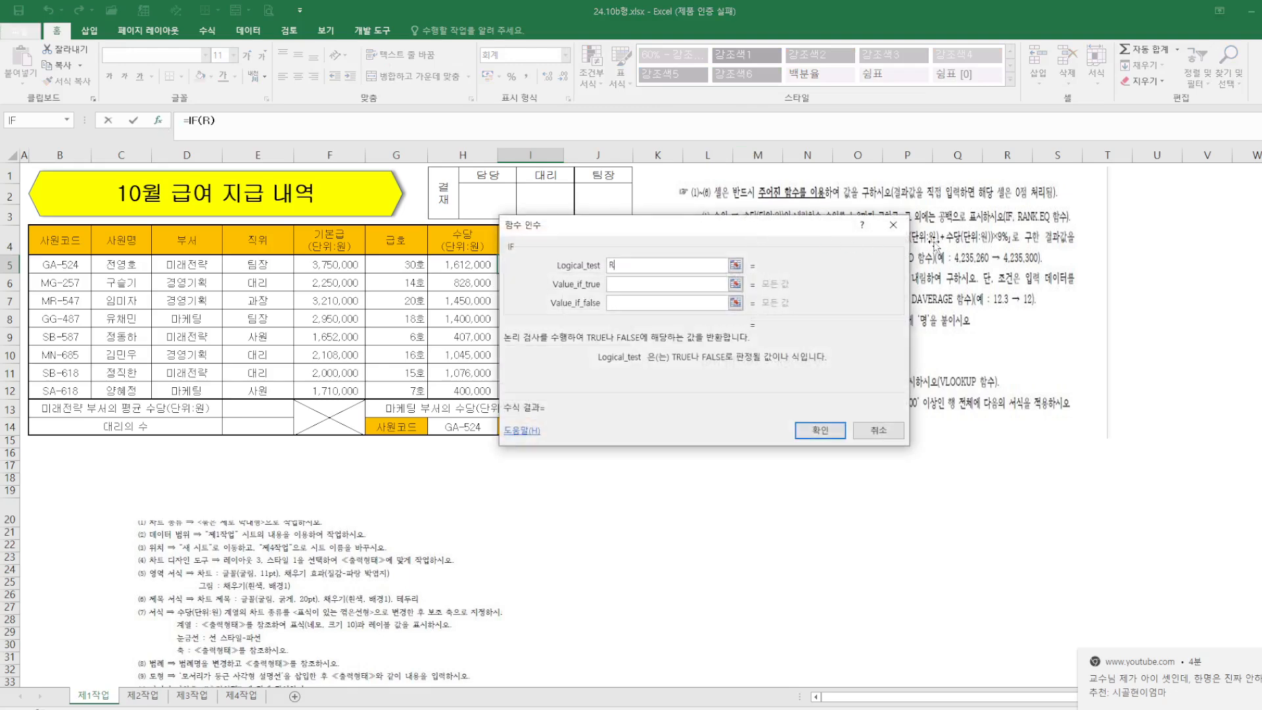
pyautogui.write('ANK.EQ(')
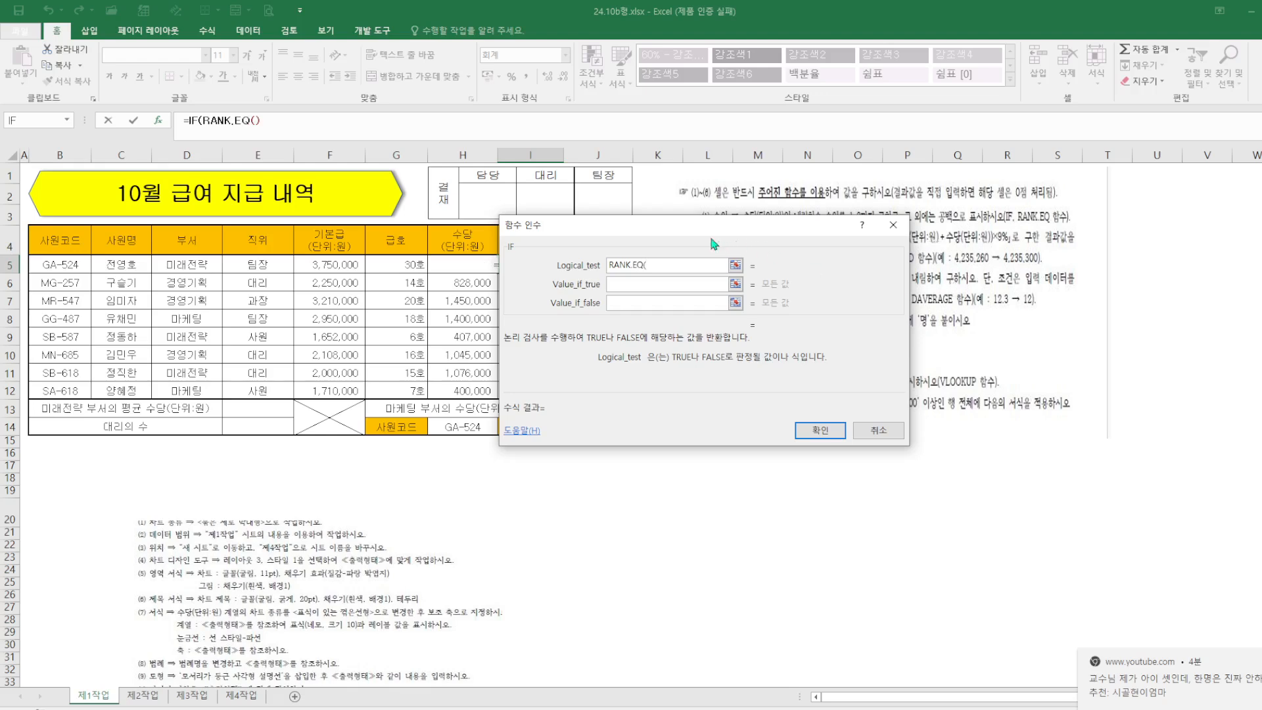
pyautogui.moveTo(713, 244); pyautogui.dragTo(732, 240)
pyautogui.click(473, 266)
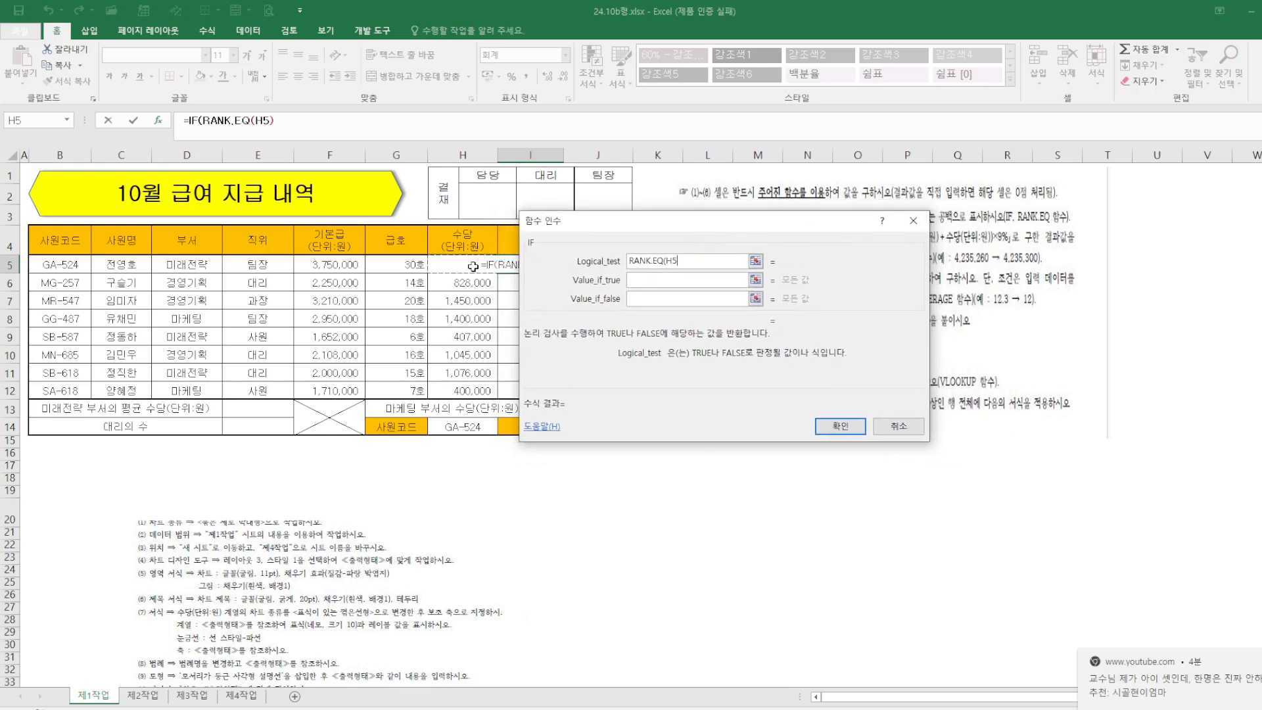
pyautogui.write(',')
pyautogui.moveTo(460, 264); pyautogui.dragTo(457, 391)
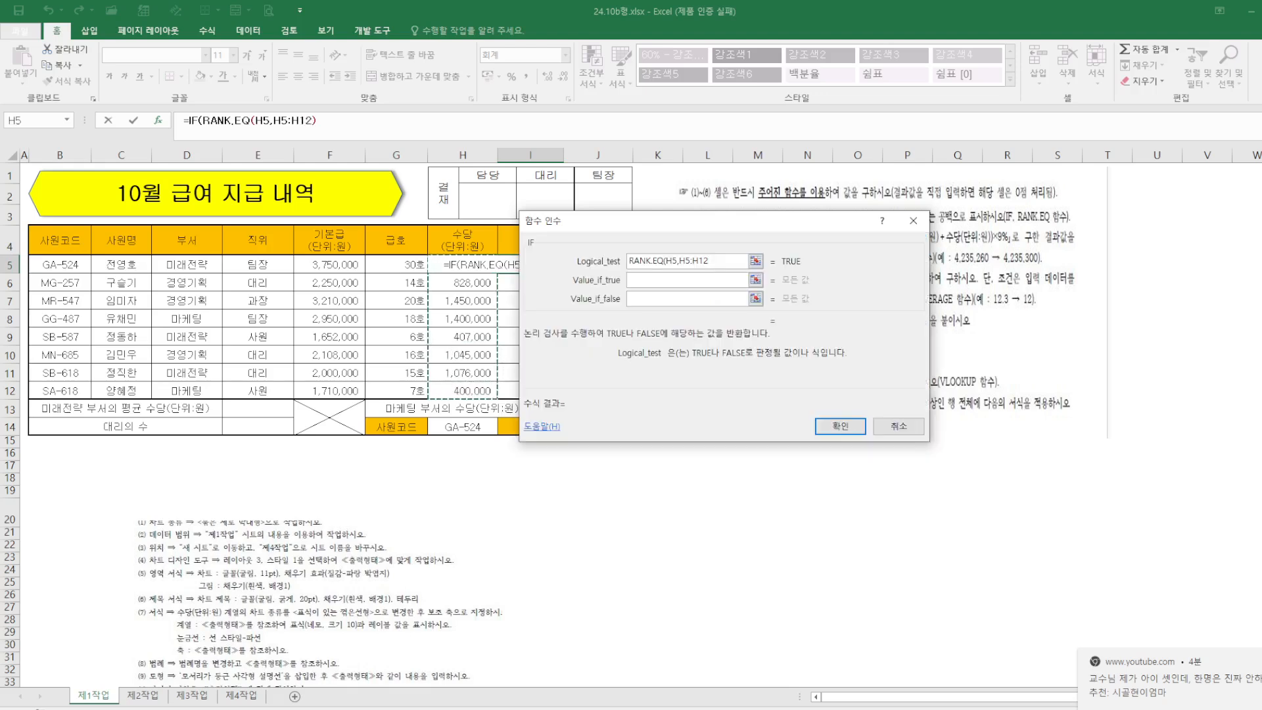
pyautogui.press('F4')
pyautogui.write(')')
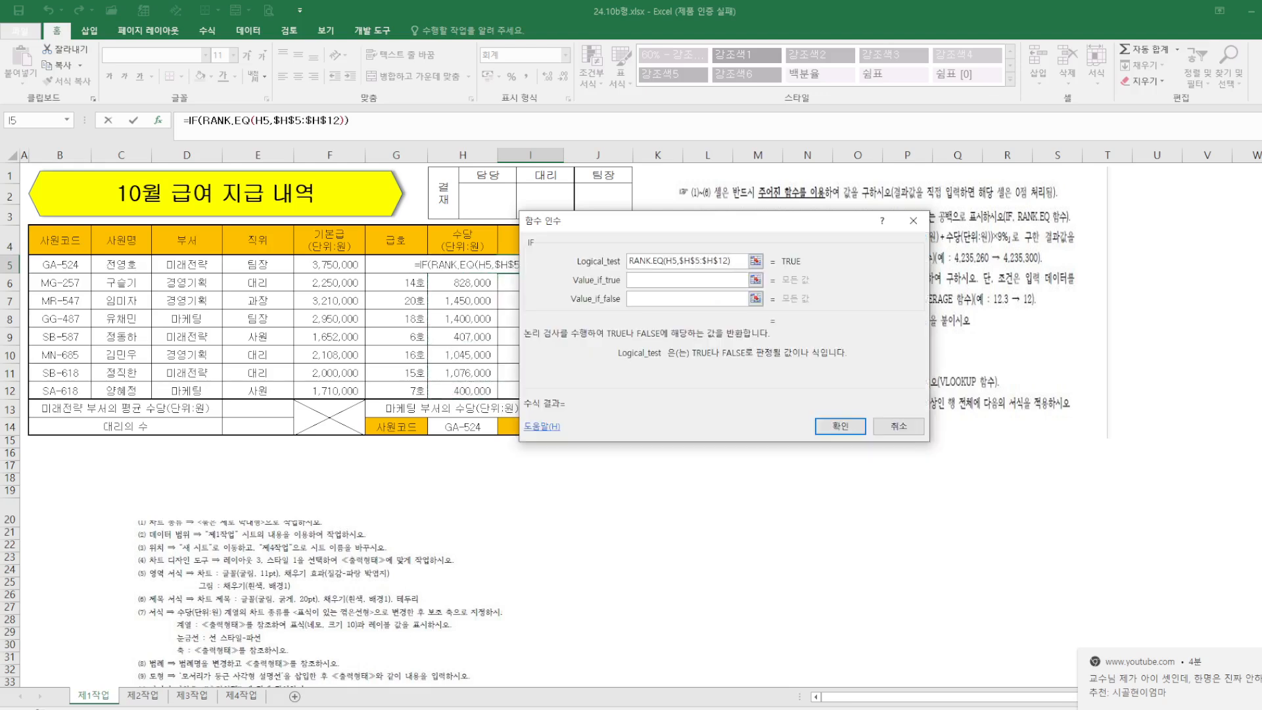
pyautogui.write('<=')
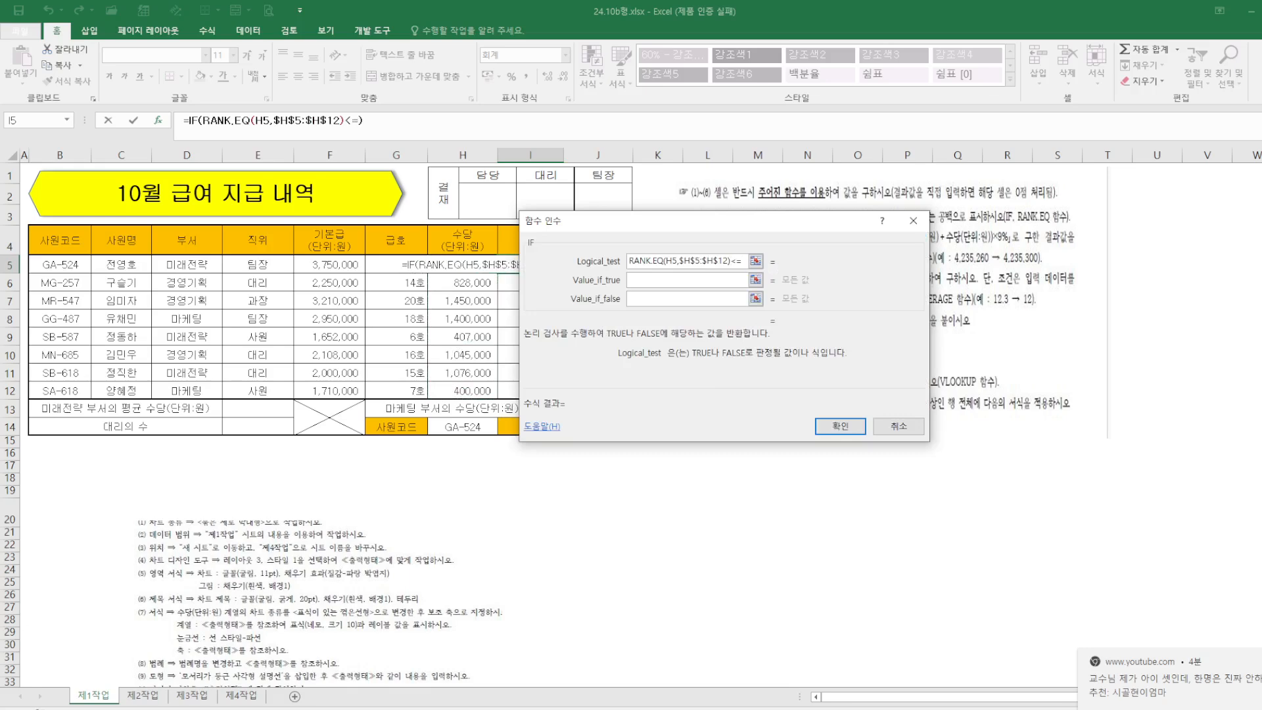
pyautogui.write('3')
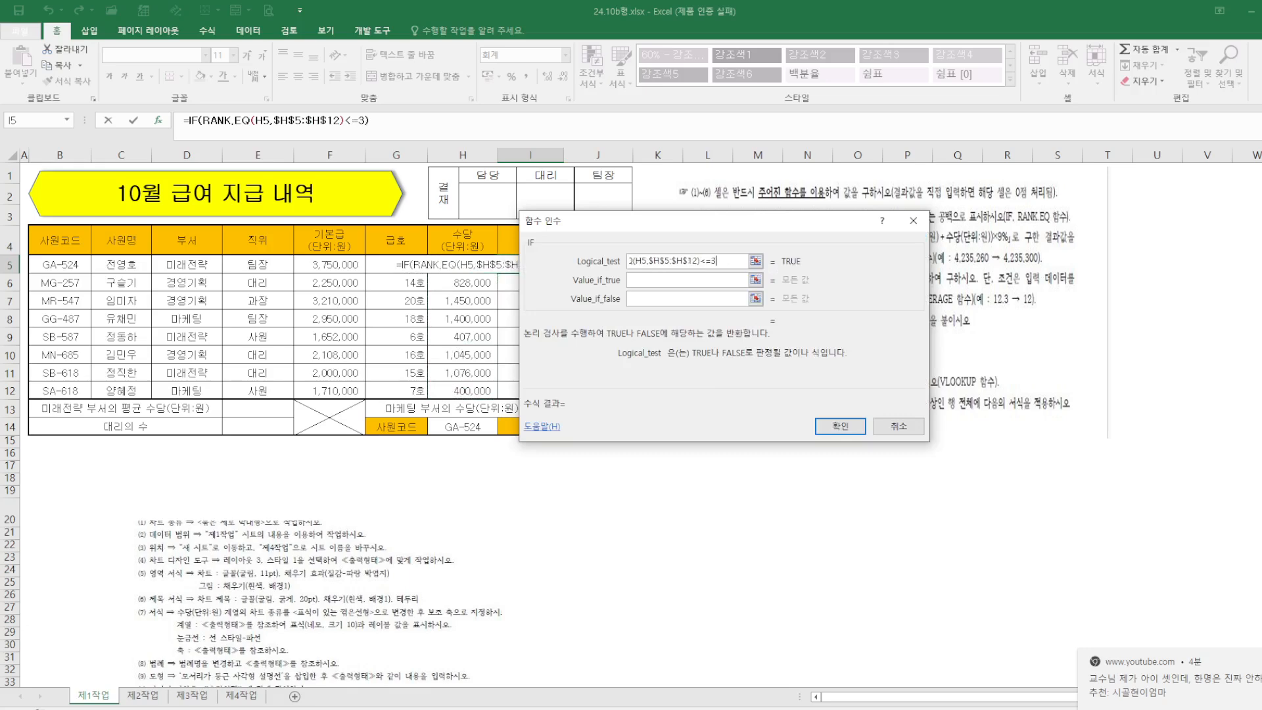
# Step: Copy the RANK.EQ expression from the logical test into Value_if_true and remove its <=3 comparison
pyautogui.click(663, 279)
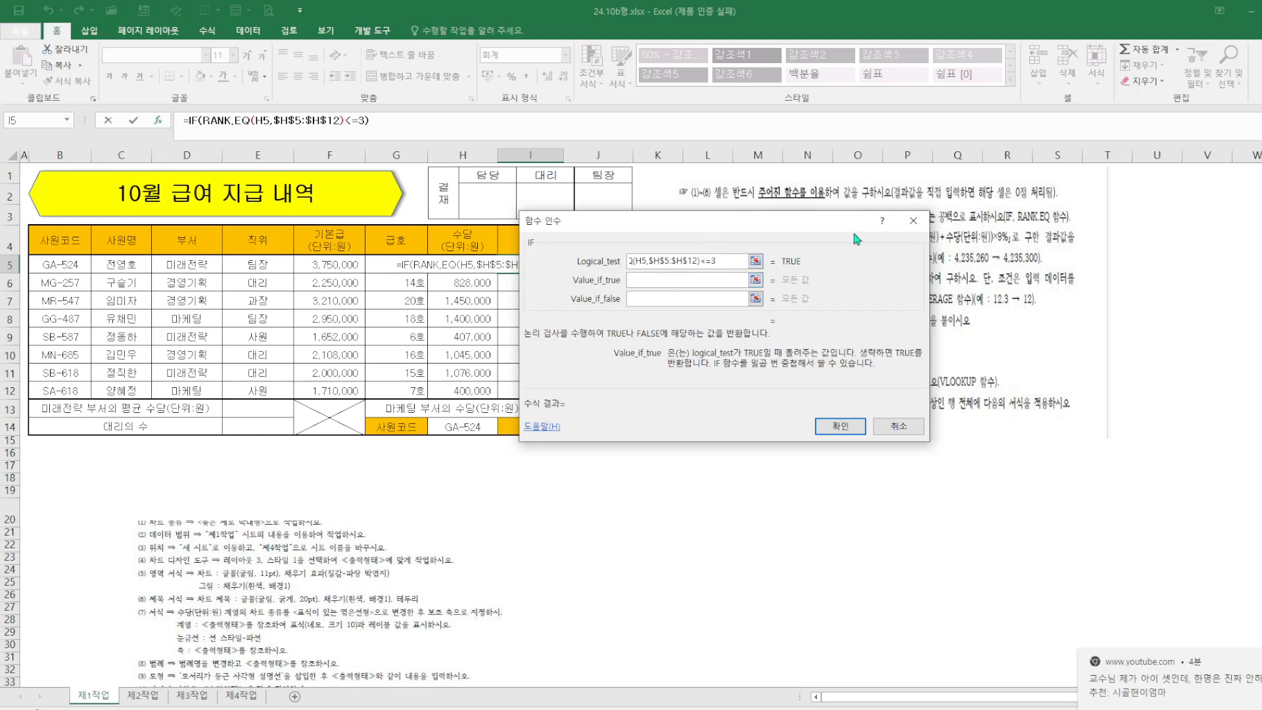
pyautogui.moveTo(726, 260); pyautogui.dragTo(613, 250)
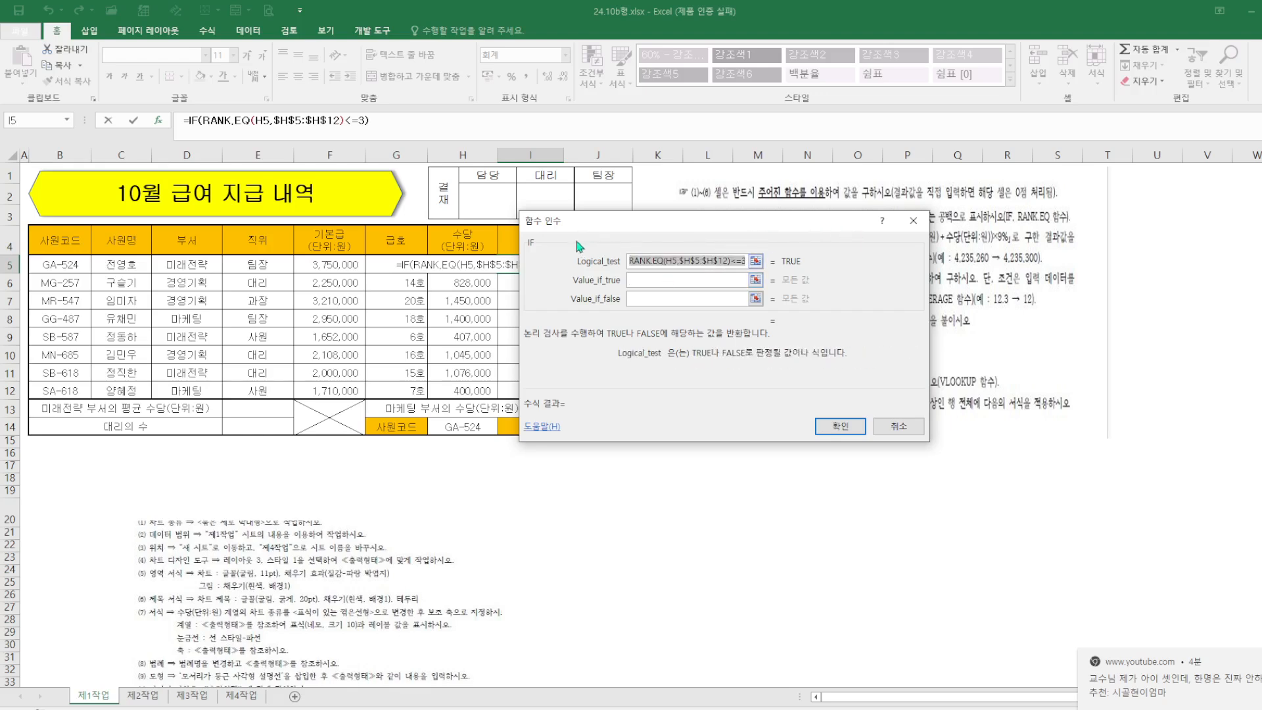
pyautogui.rightClick(671, 262)
pyautogui.click(694, 287)
pyautogui.click(660, 280)
pyautogui.hotkey('ctrl', 'v')
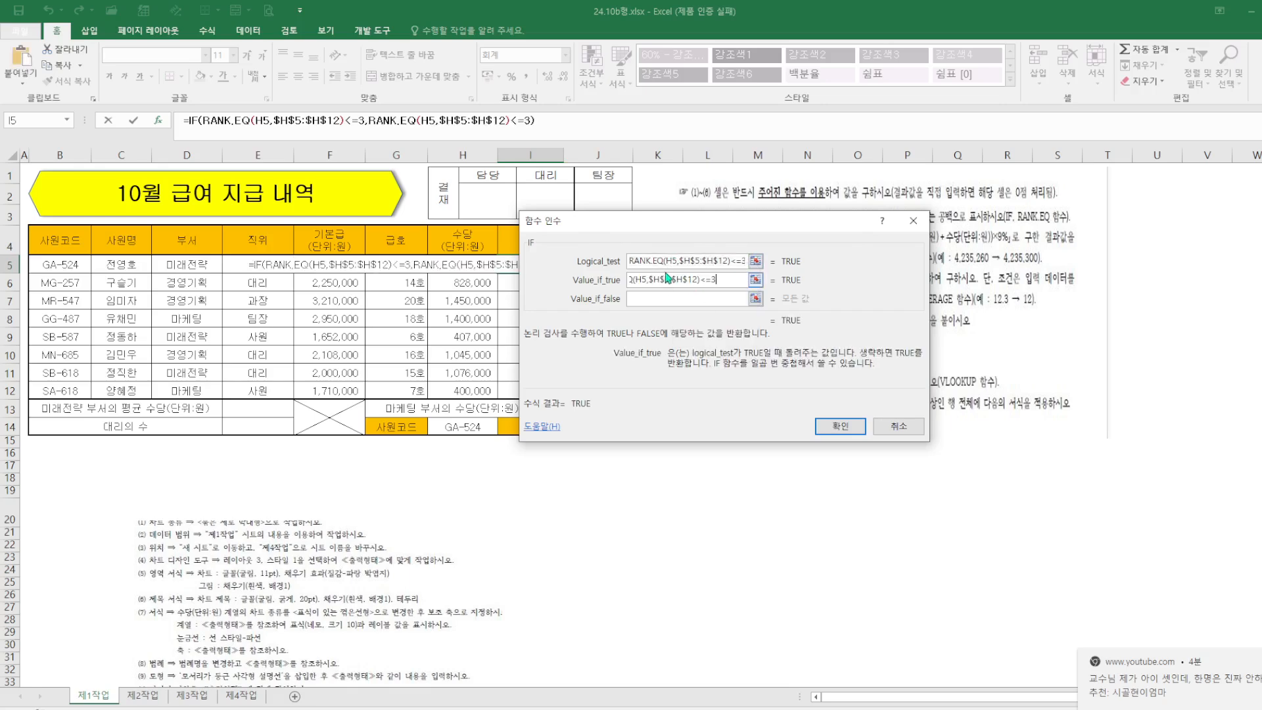
pyautogui.press('BackSpace')
pyautogui.press('BackSpace')
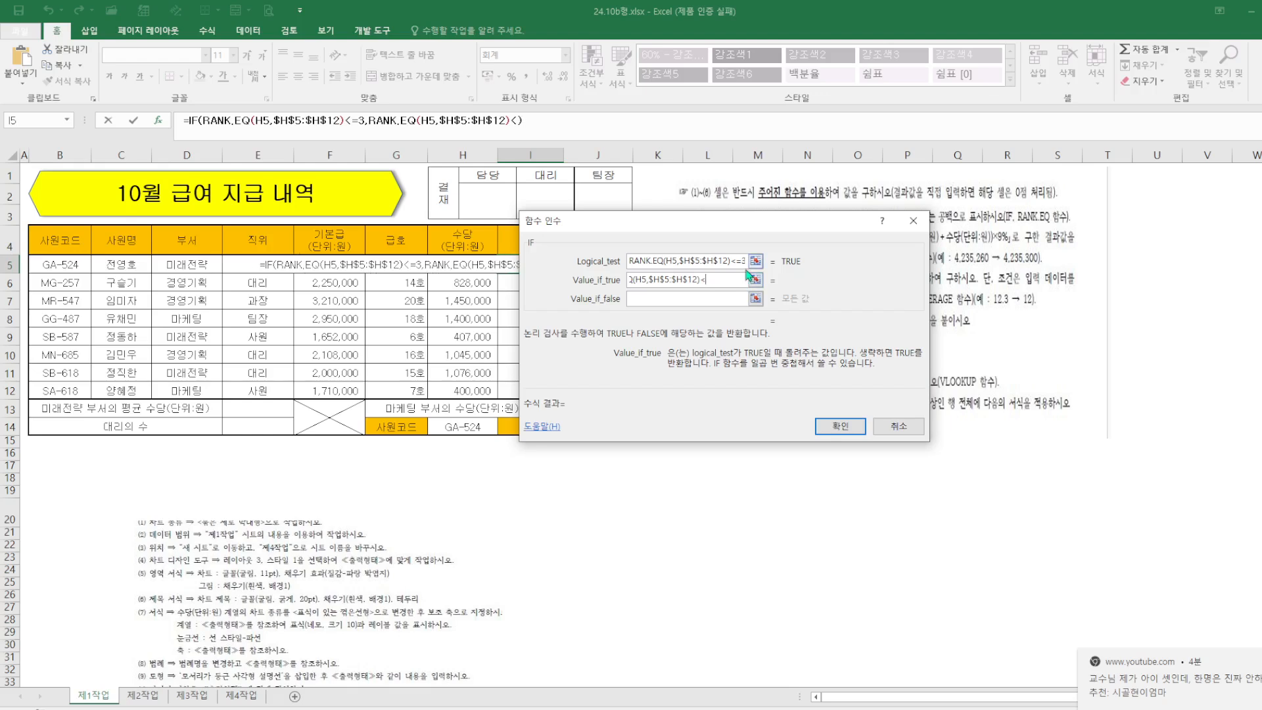
pyautogui.press('BackSpace')
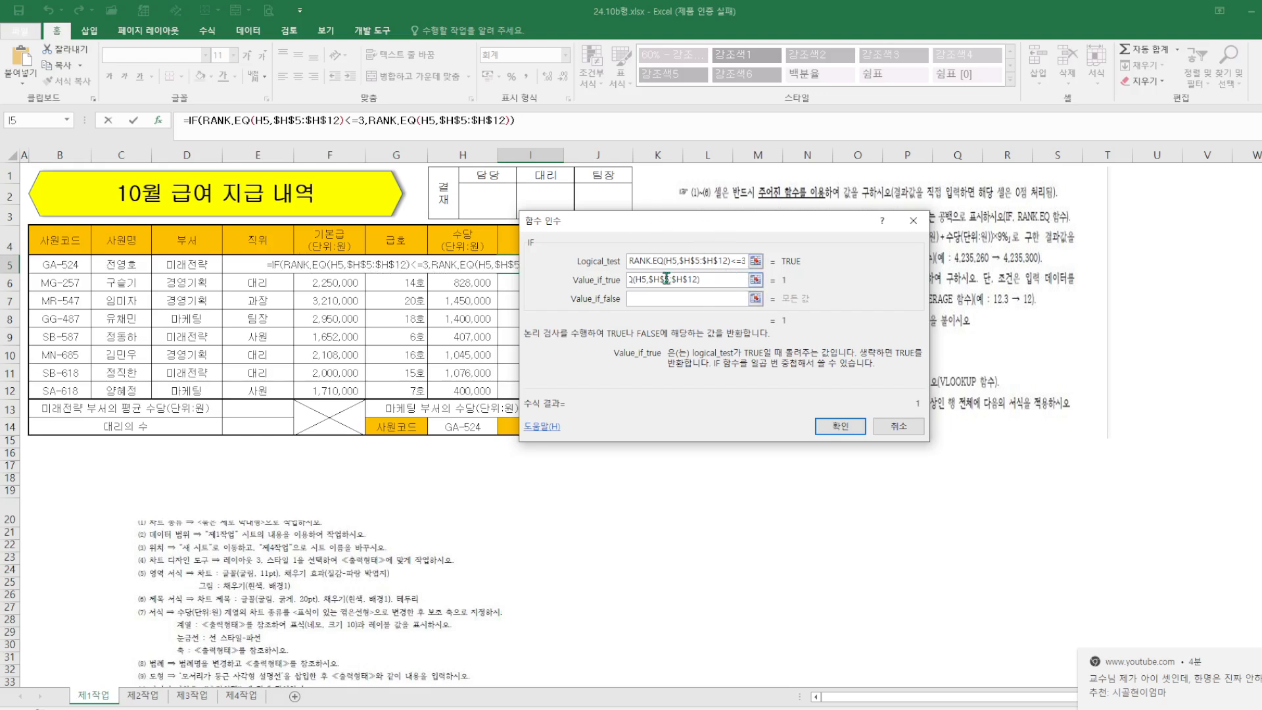
# Step: Set the IF function's Value_if_false to an empty string "" and enter the finished formula in I5
pyautogui.click(673, 299)
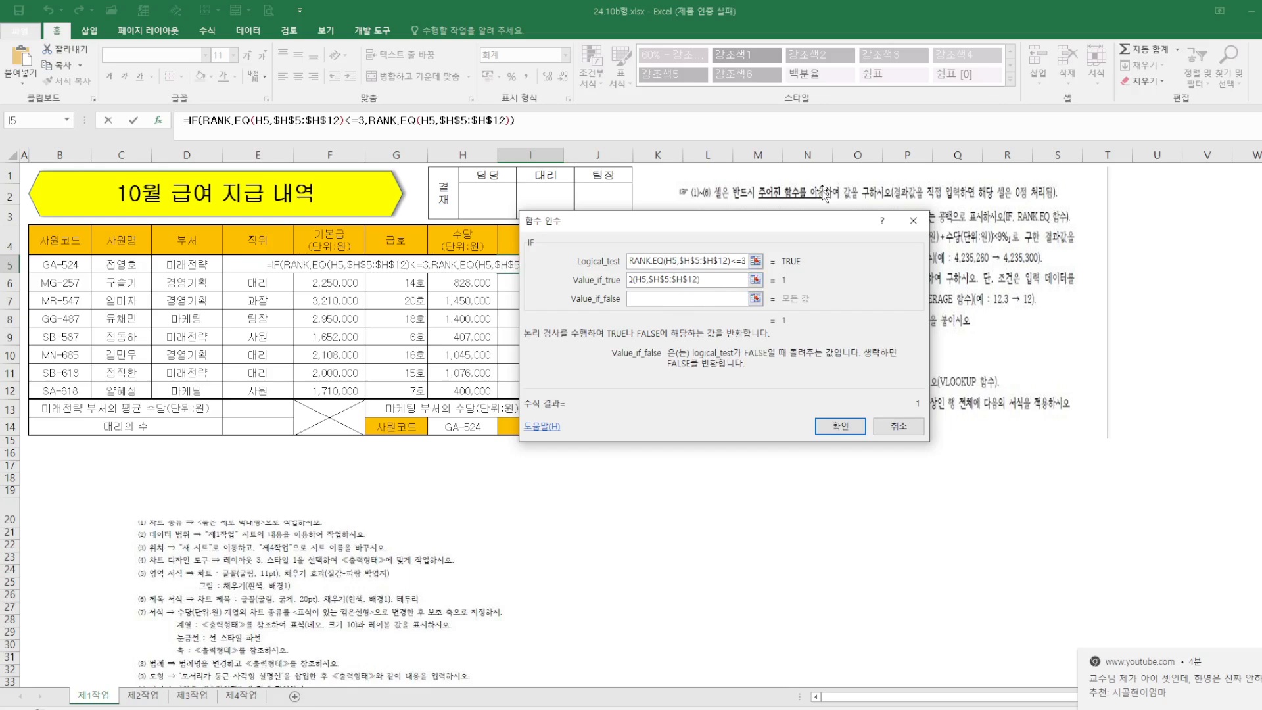
pyautogui.write('""')
pyautogui.press('Return')
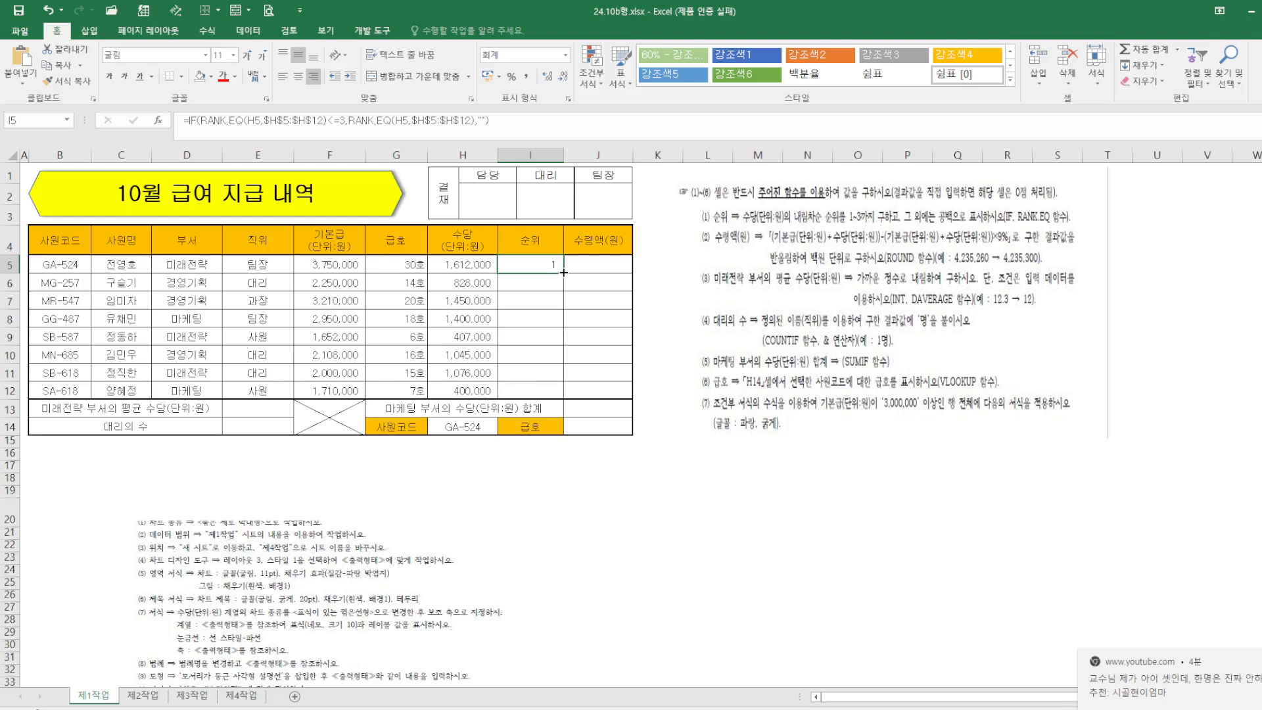
# Step: Fill the rank formula from I5 down to I12 and save the workbook
pyautogui.moveTo(563, 271); pyautogui.dragTo(555, 398)
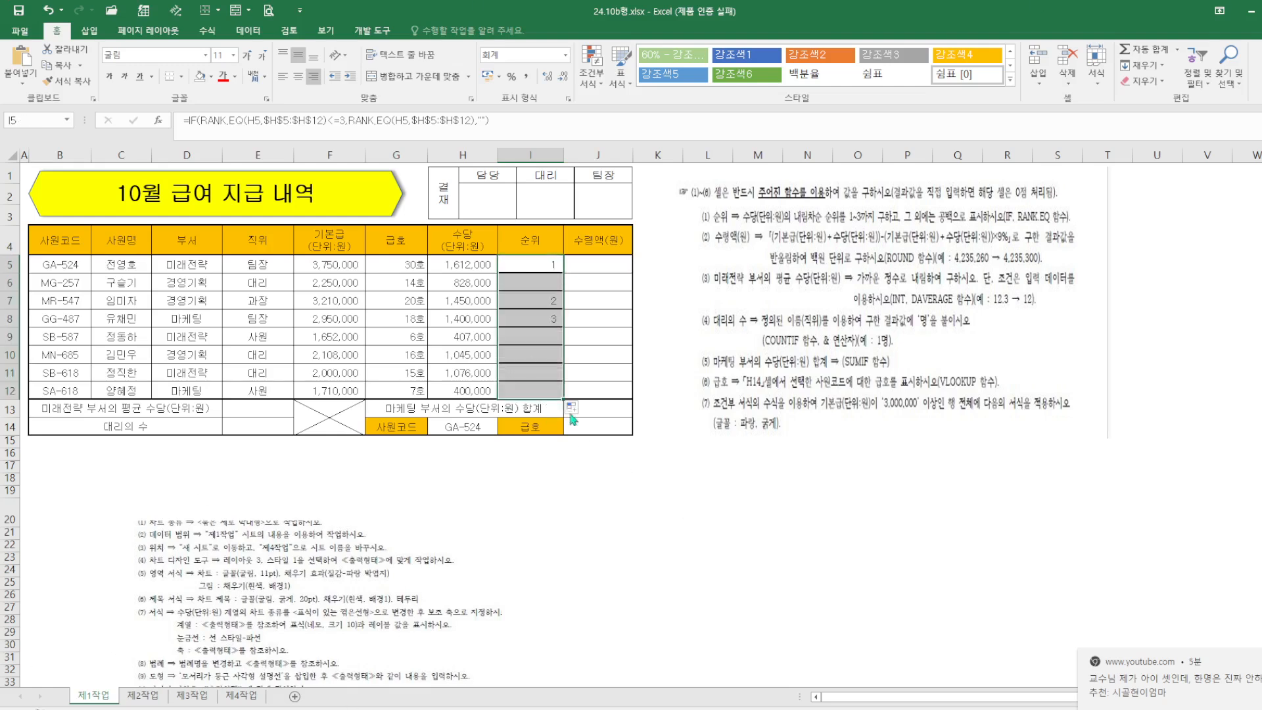
pyautogui.click(746, 548)
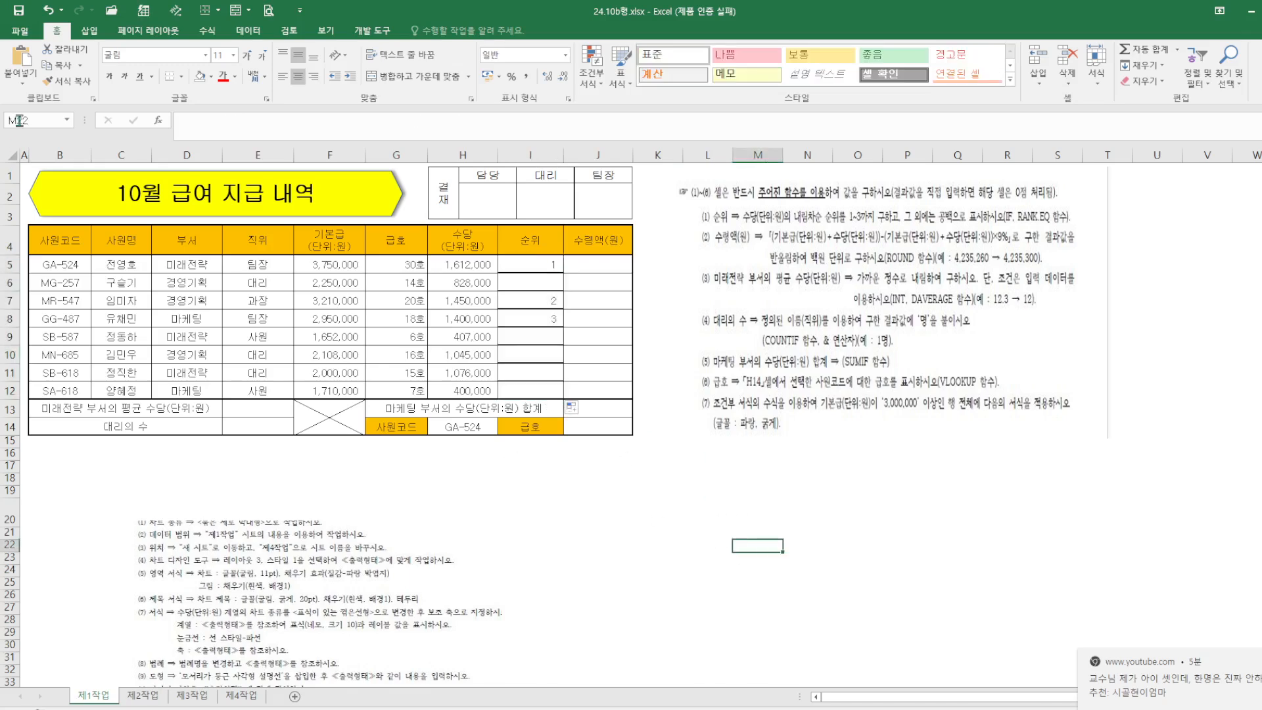
pyautogui.click(19, 10)
# Step: Begin the 수령액 formula in J5 as =ROUND(F5+H5)-, adding the base pay and the allowance
pyautogui.click(593, 258)
pyautogui.write('=RPIM')
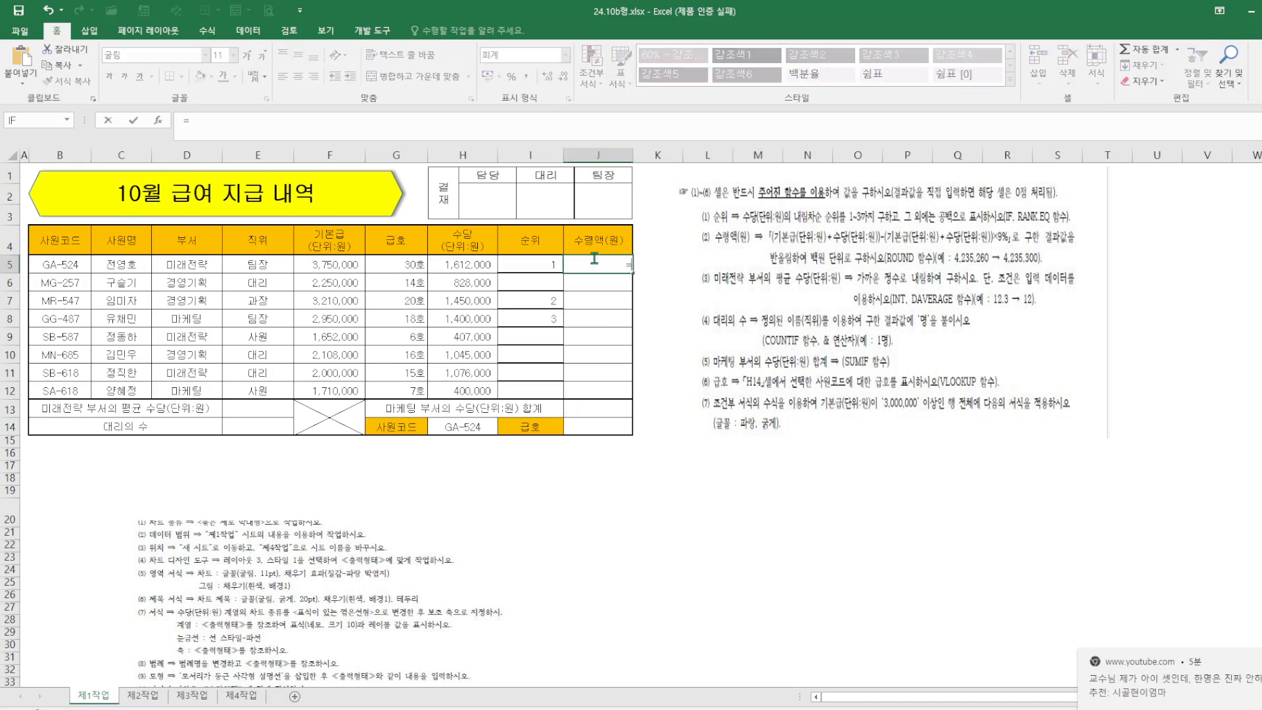
pyautogui.press('BackSpace')
pyautogui.press('BackSpace')
pyautogui.press('BackSpace')
pyautogui.write('OUND')
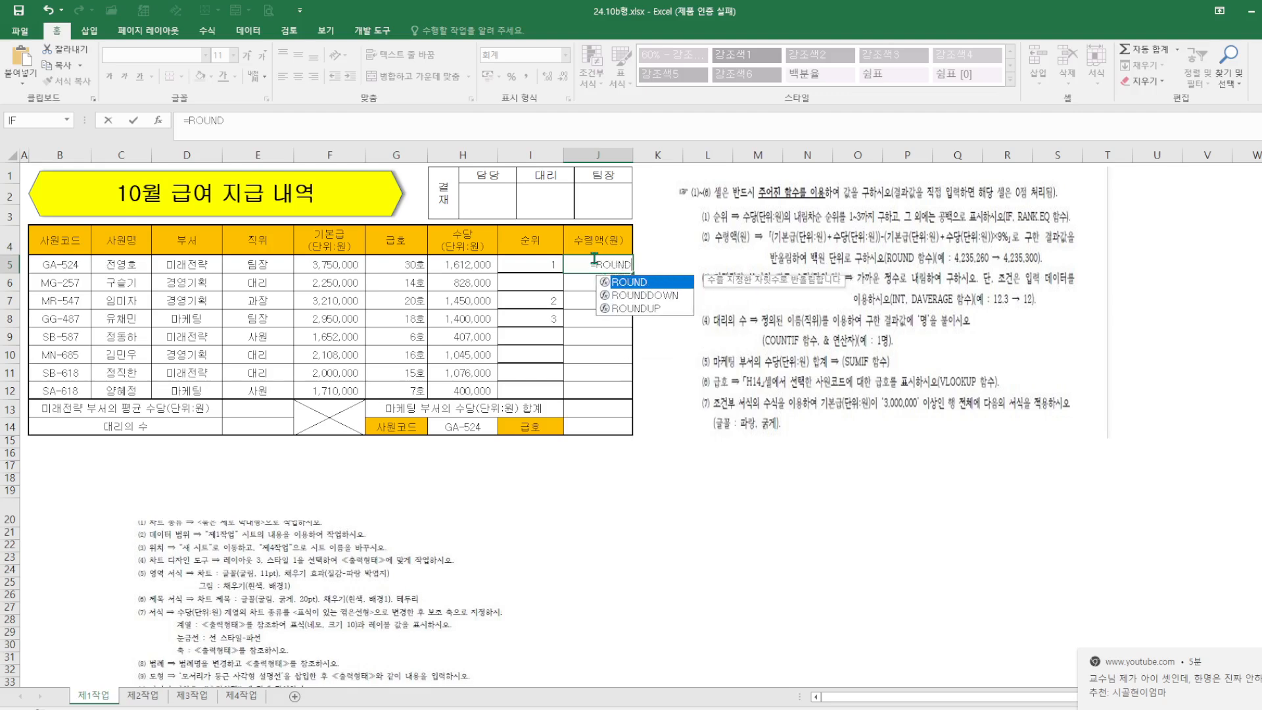
pyautogui.press('Tab')
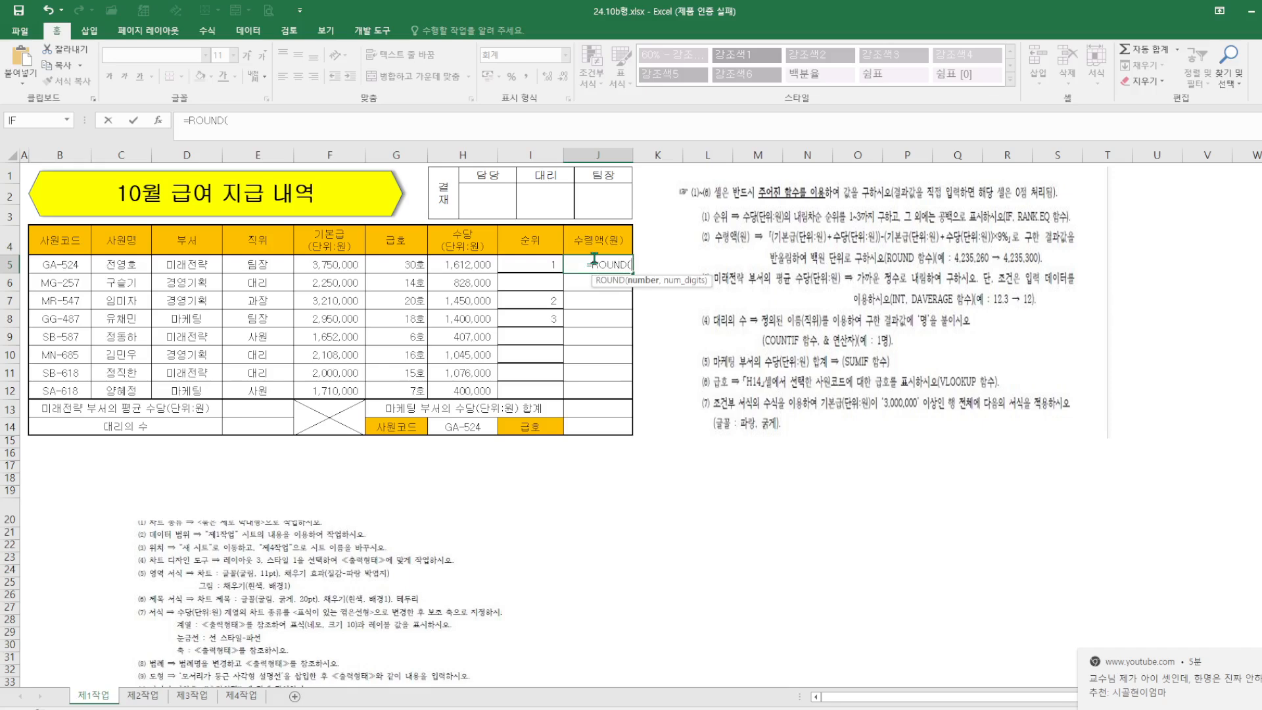
pyautogui.click(342, 265)
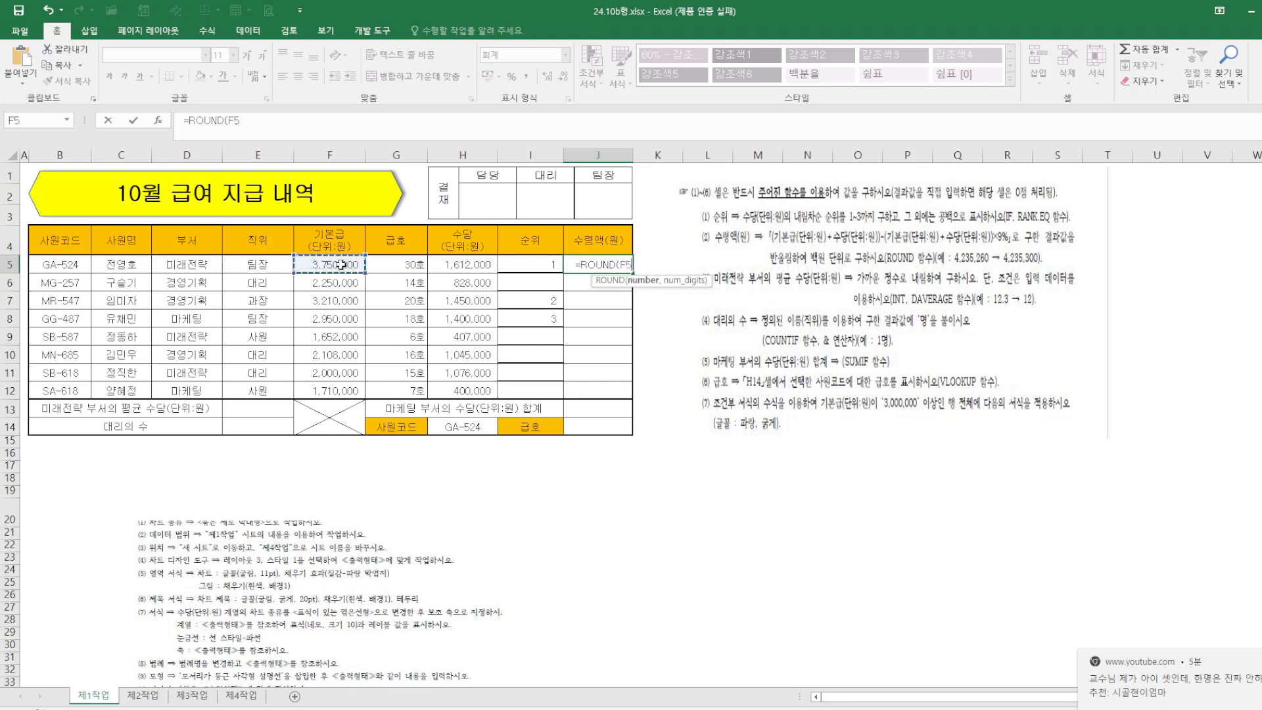
pyautogui.write('+')
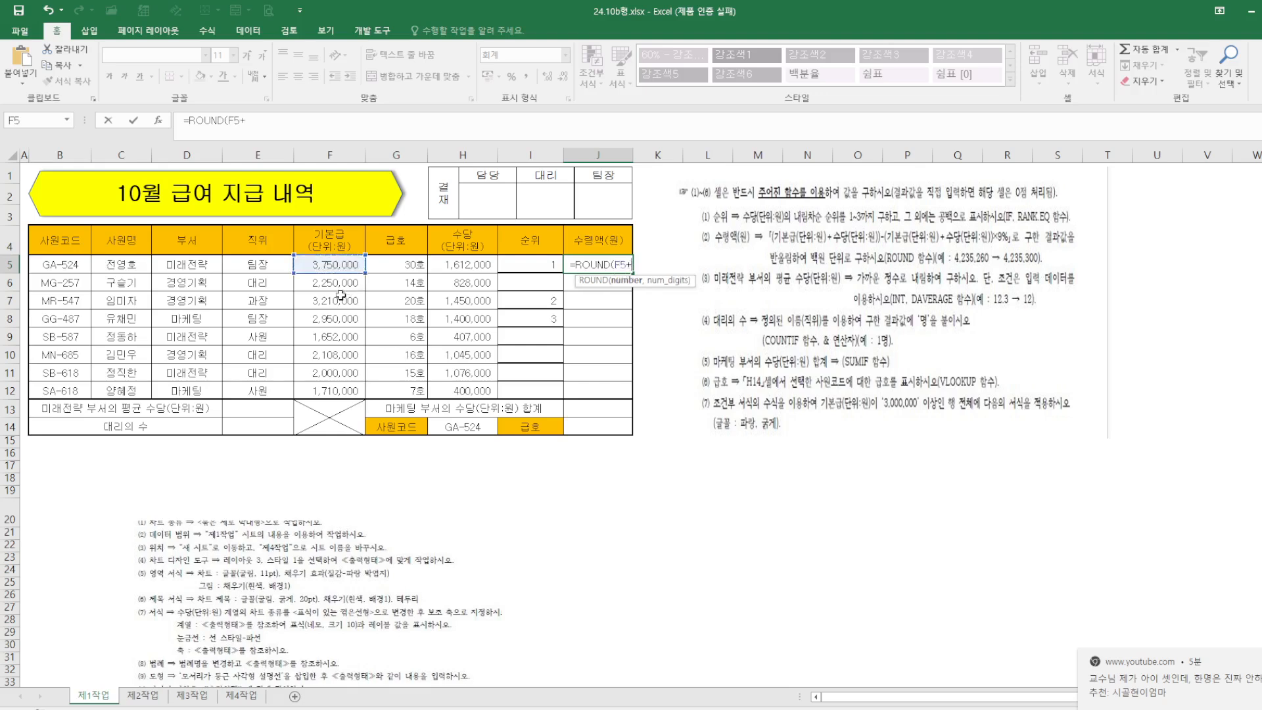
pyautogui.click(461, 266)
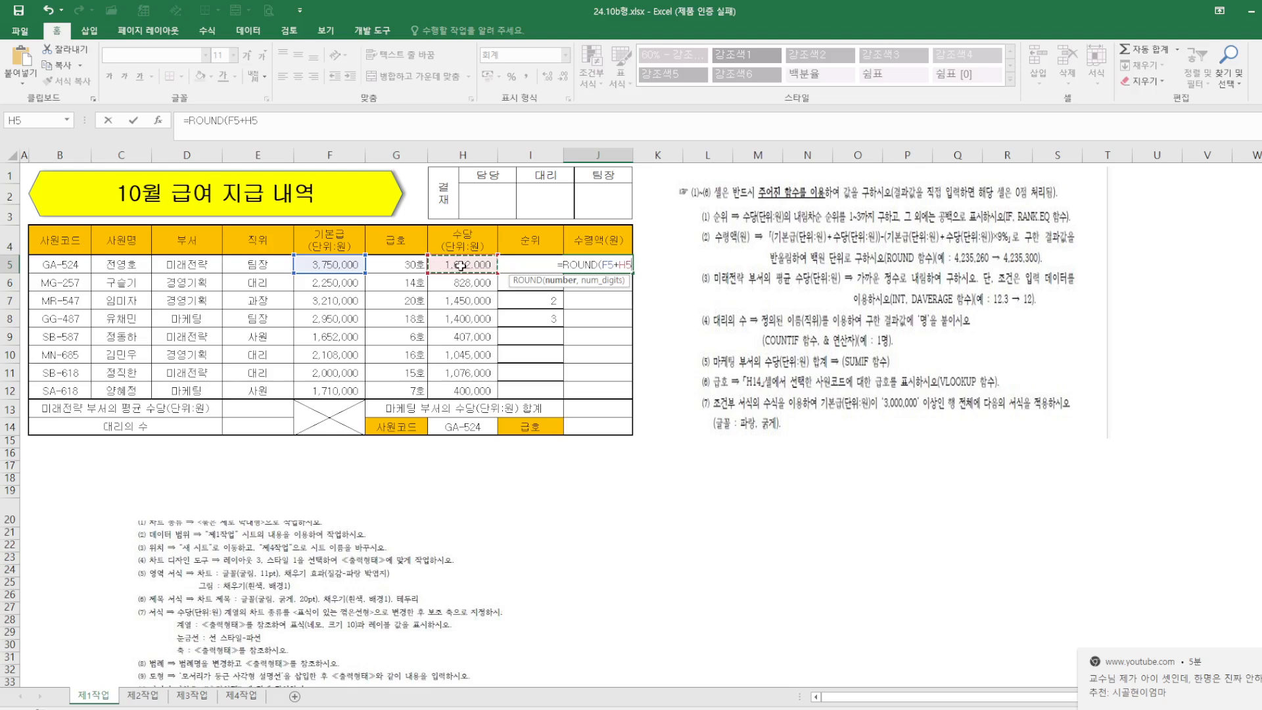
pyautogui.write(')-')
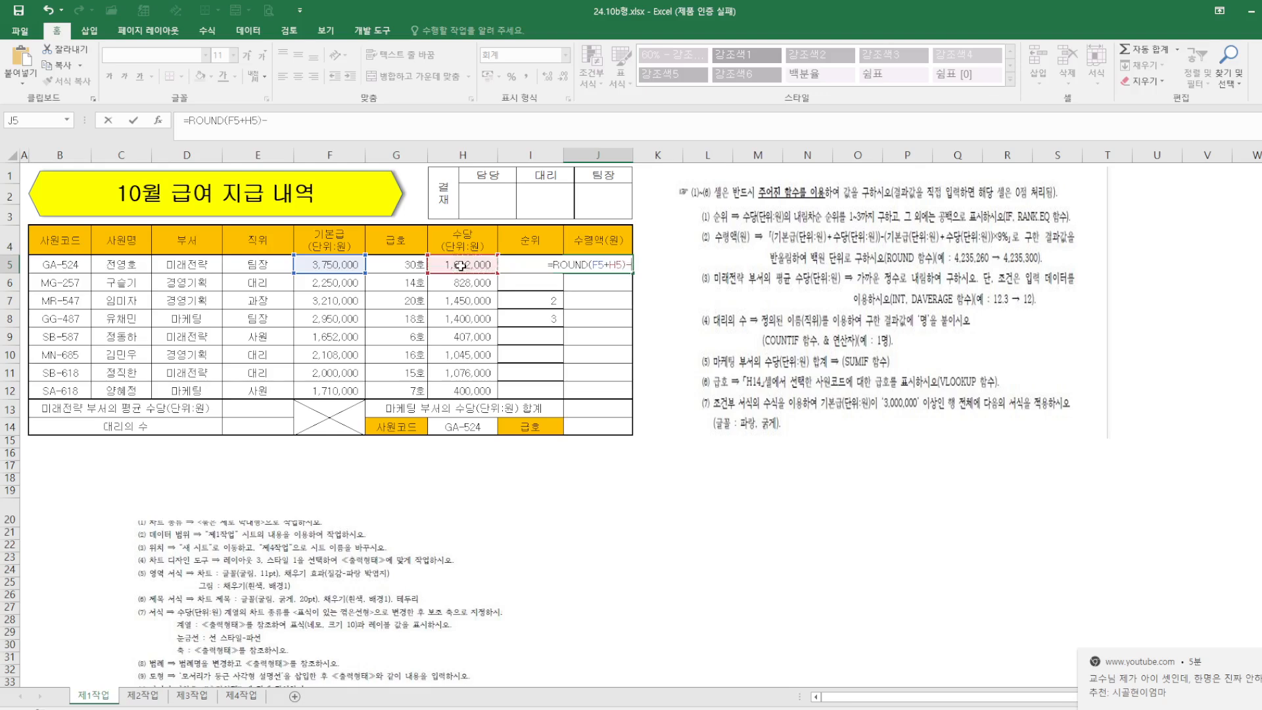
# Step: Continue the J5 formula after the minus sign with F5+H5)*9% as the deduction
pyautogui.click(334, 261)
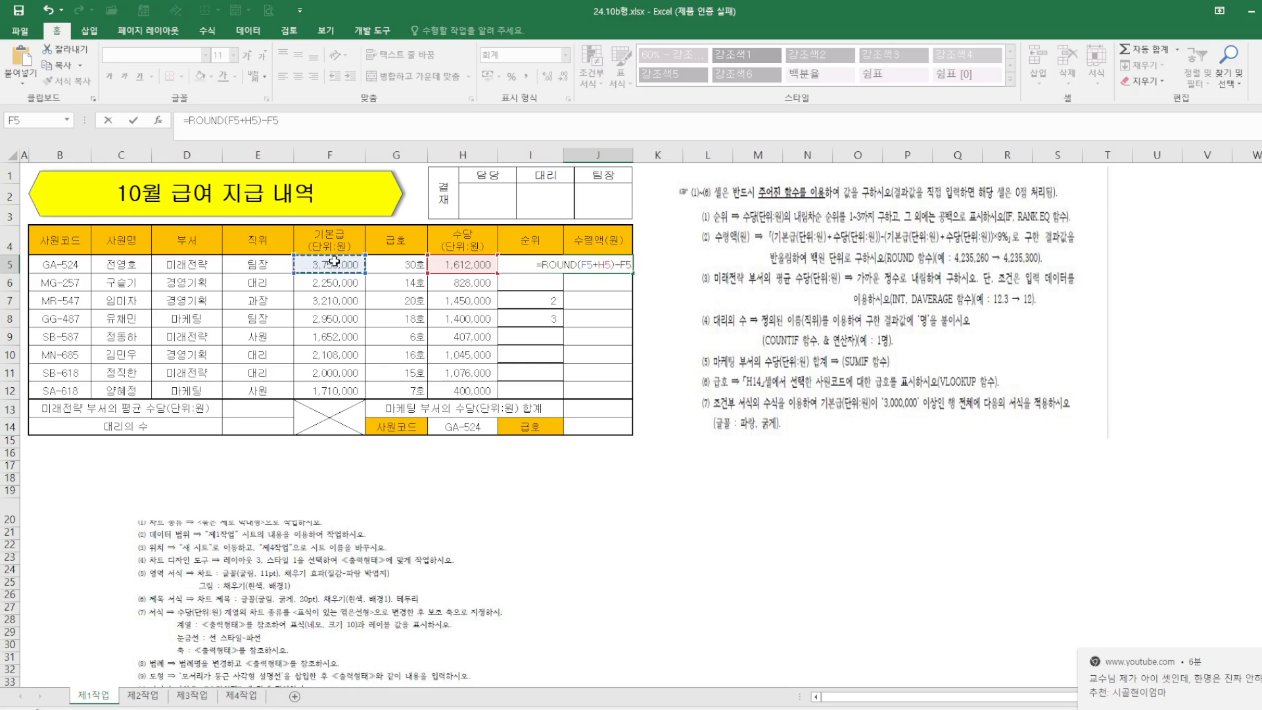
pyautogui.write('+')
pyautogui.click(460, 265)
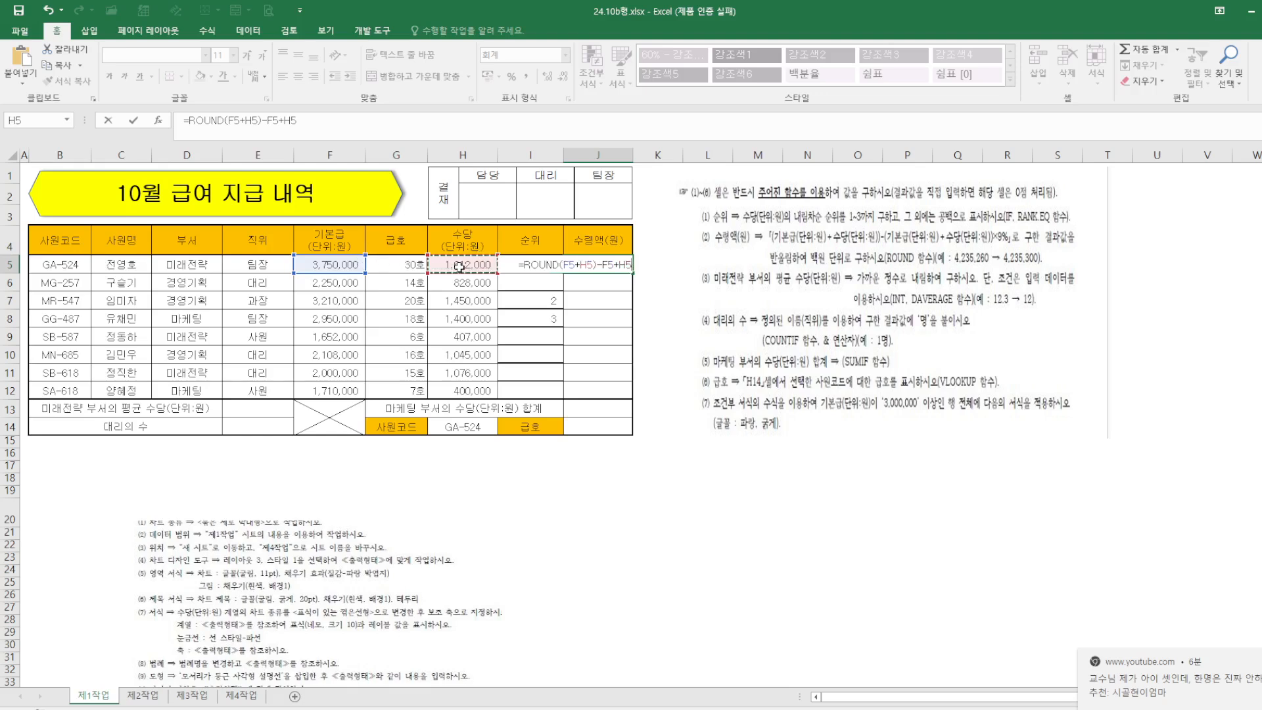
pyautogui.write(')+')
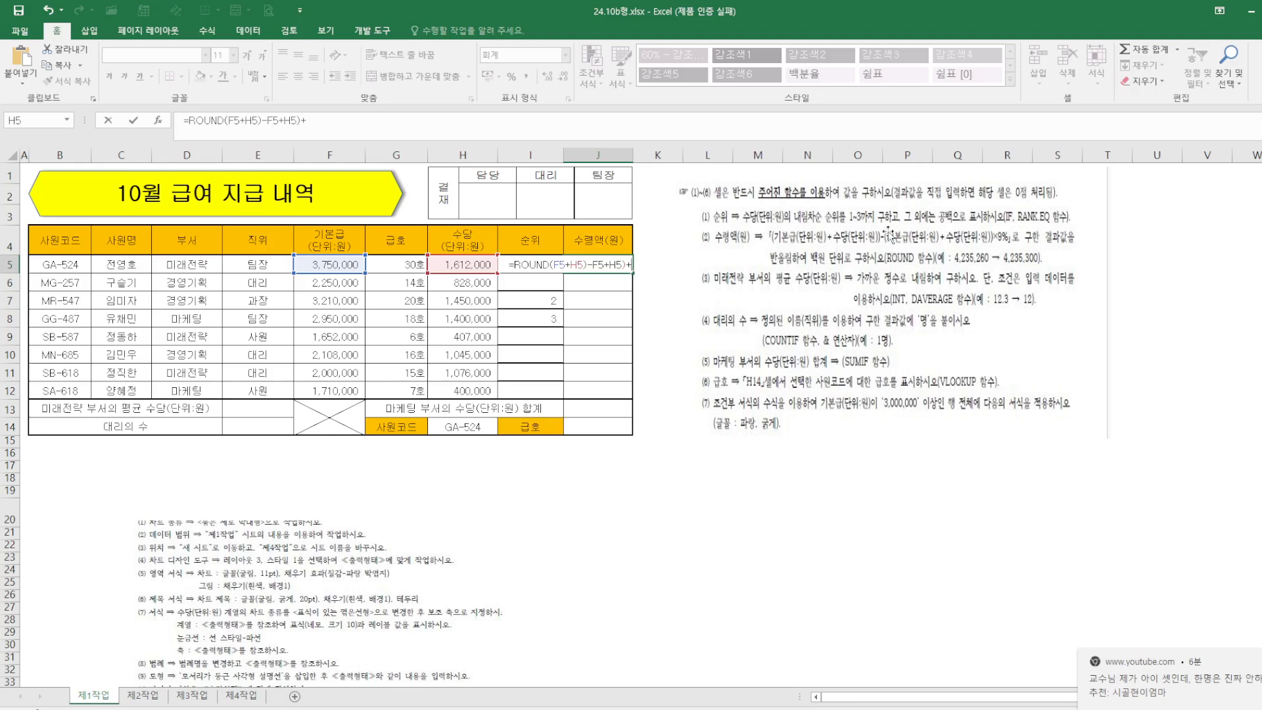
pyautogui.press('BackSpace')
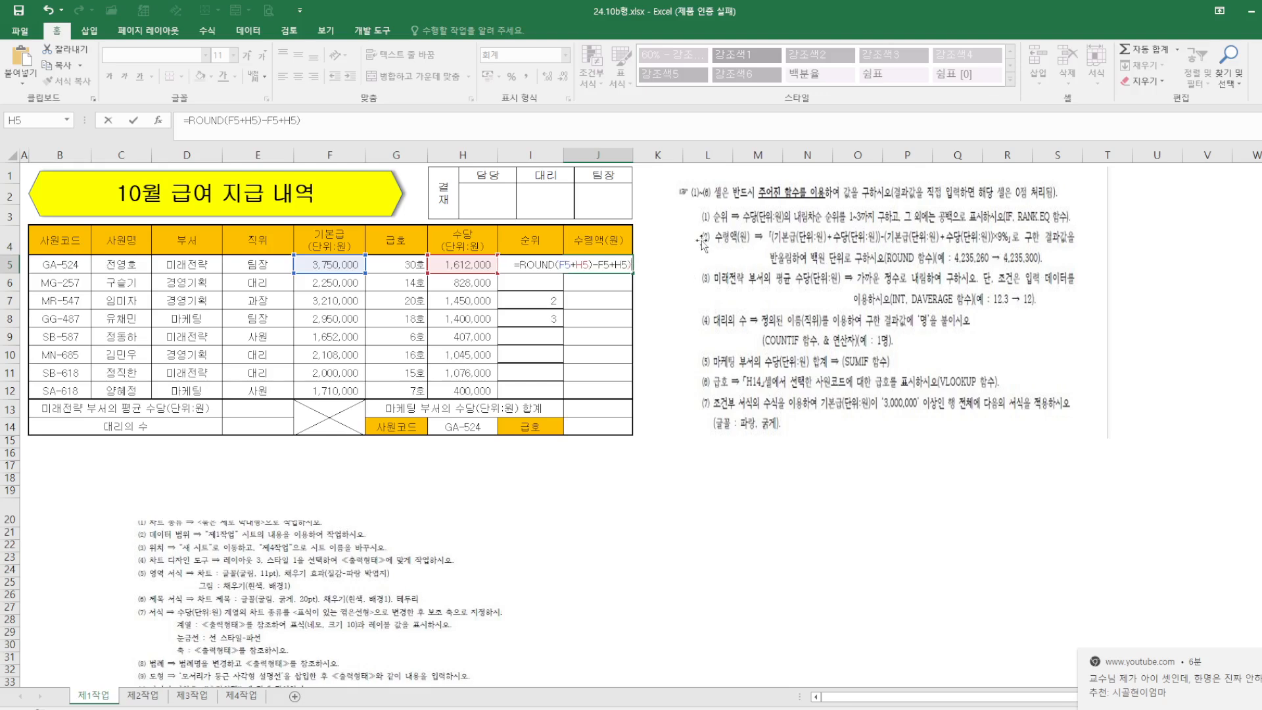
pyautogui.write('+9%')
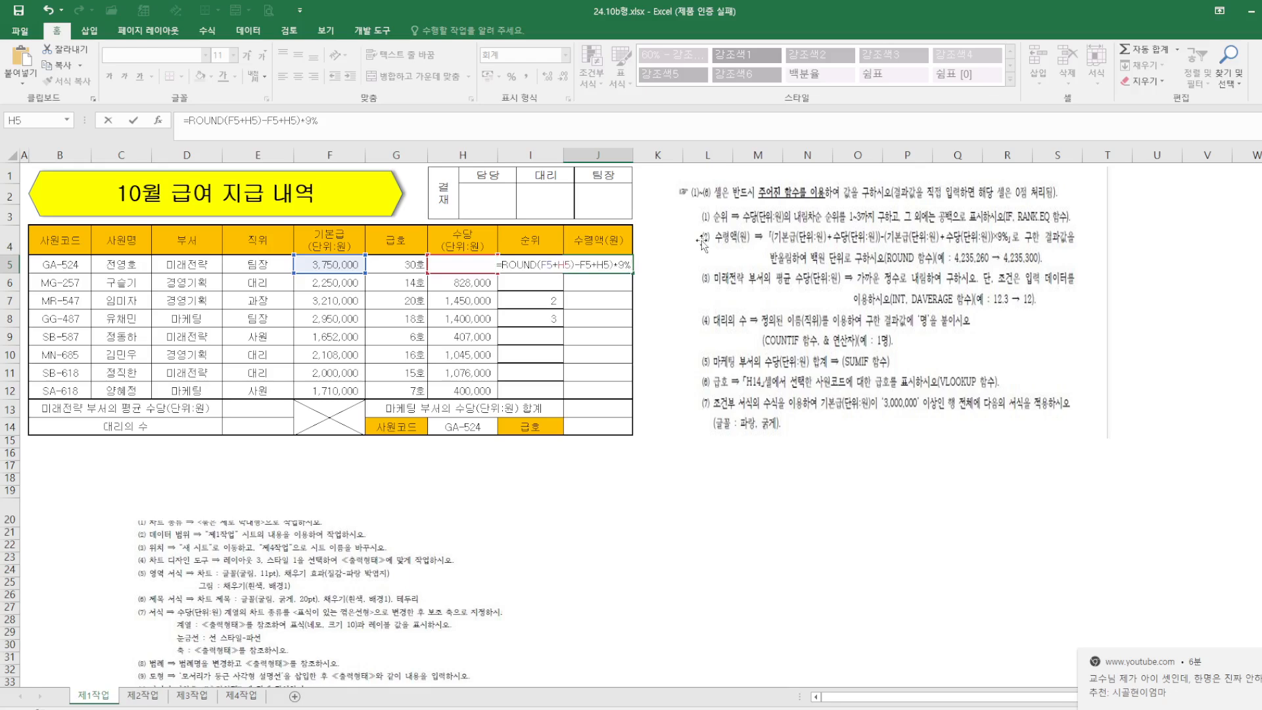
# Step: Try to complete the J5 formula by opening a parenthesis before the second F5+H5 and ending it with ,-2))
pyautogui.click(578, 264)
pyautogui.write('(')
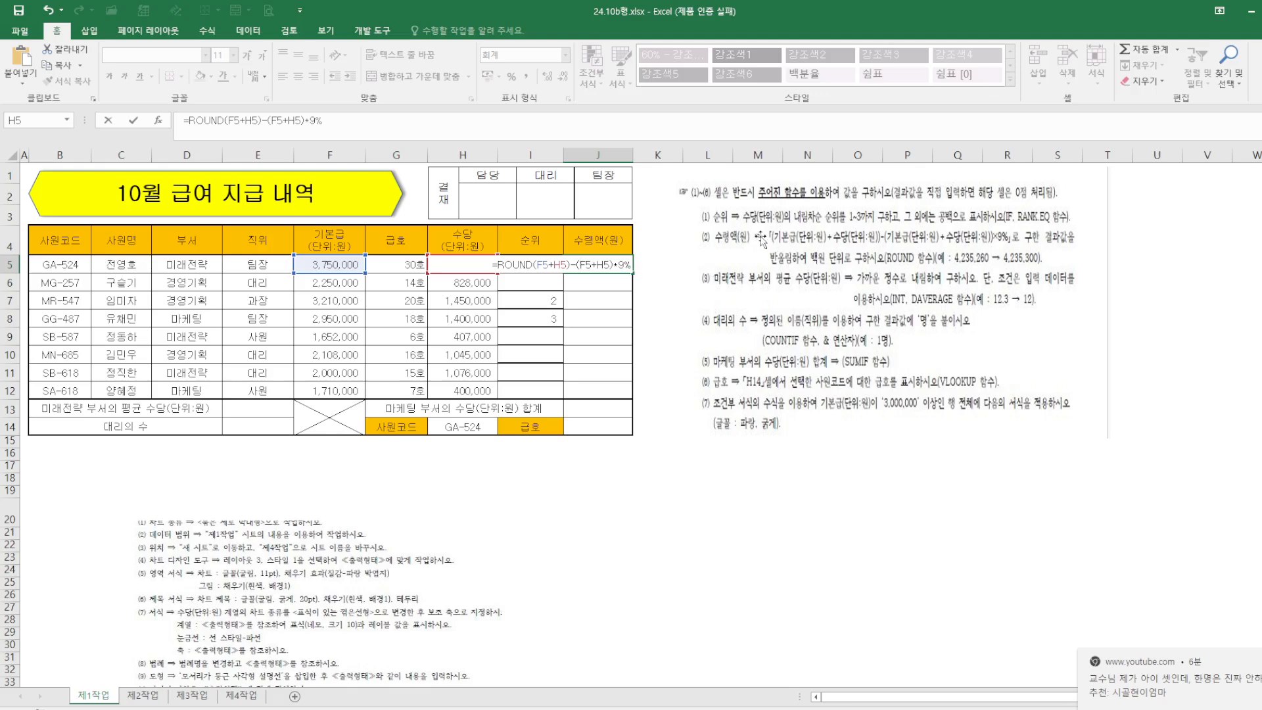
pyautogui.write(',')
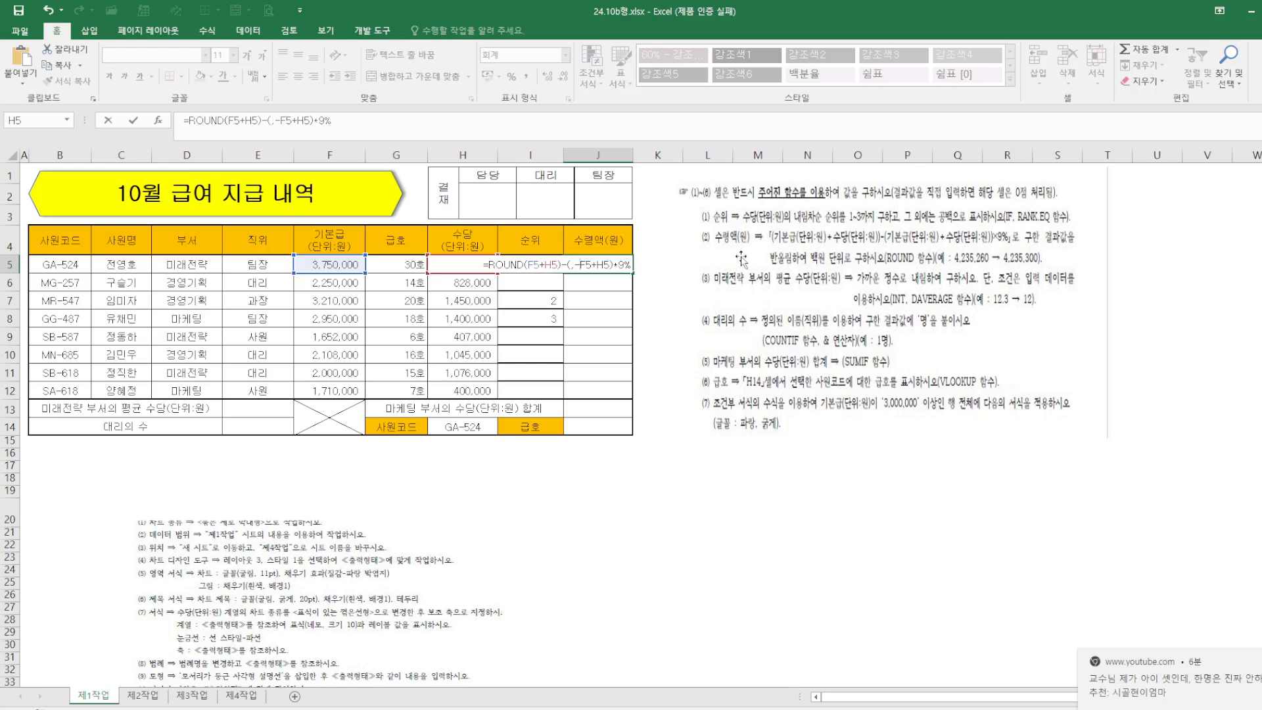
pyautogui.click(354, 119)
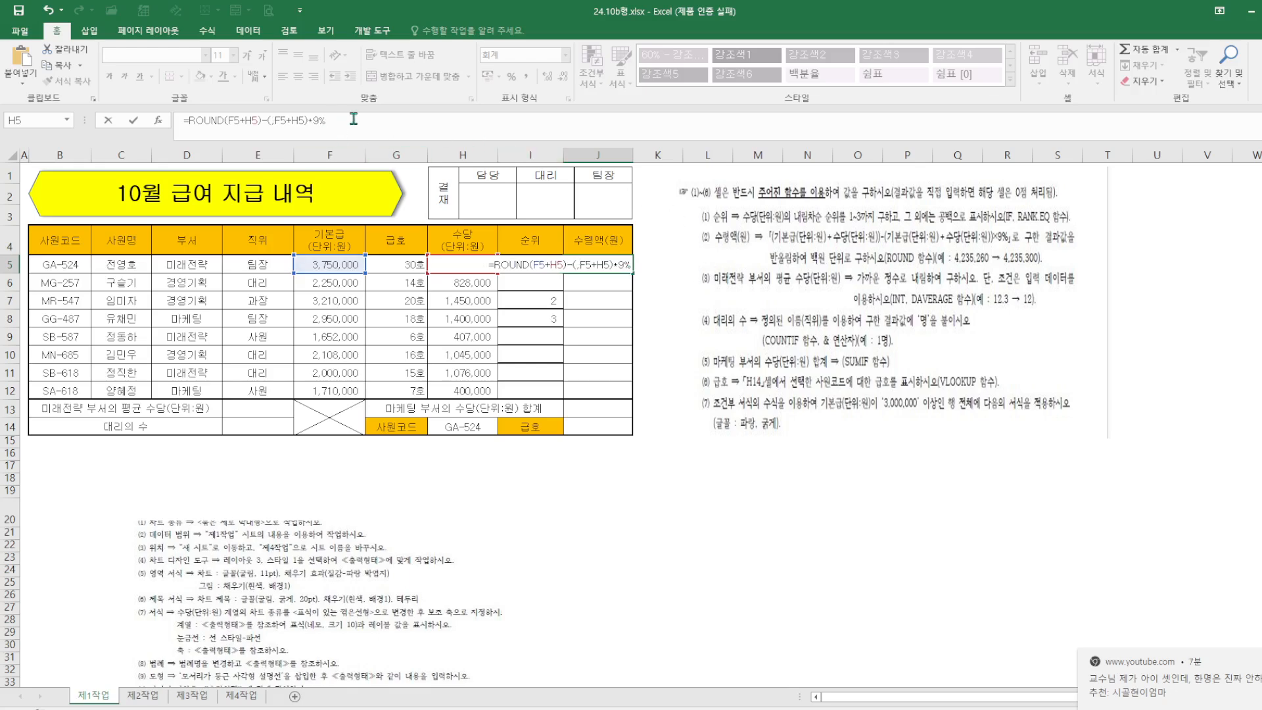
pyautogui.write(',-2)')
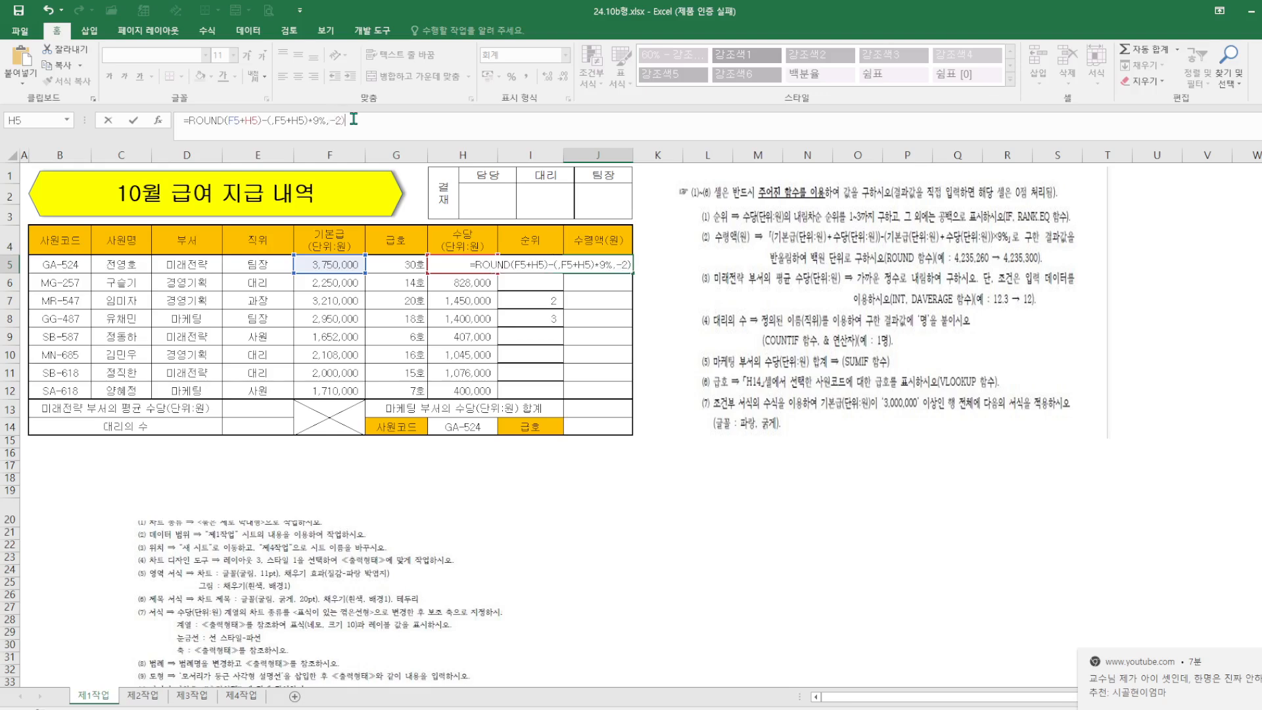
pyautogui.write(')')
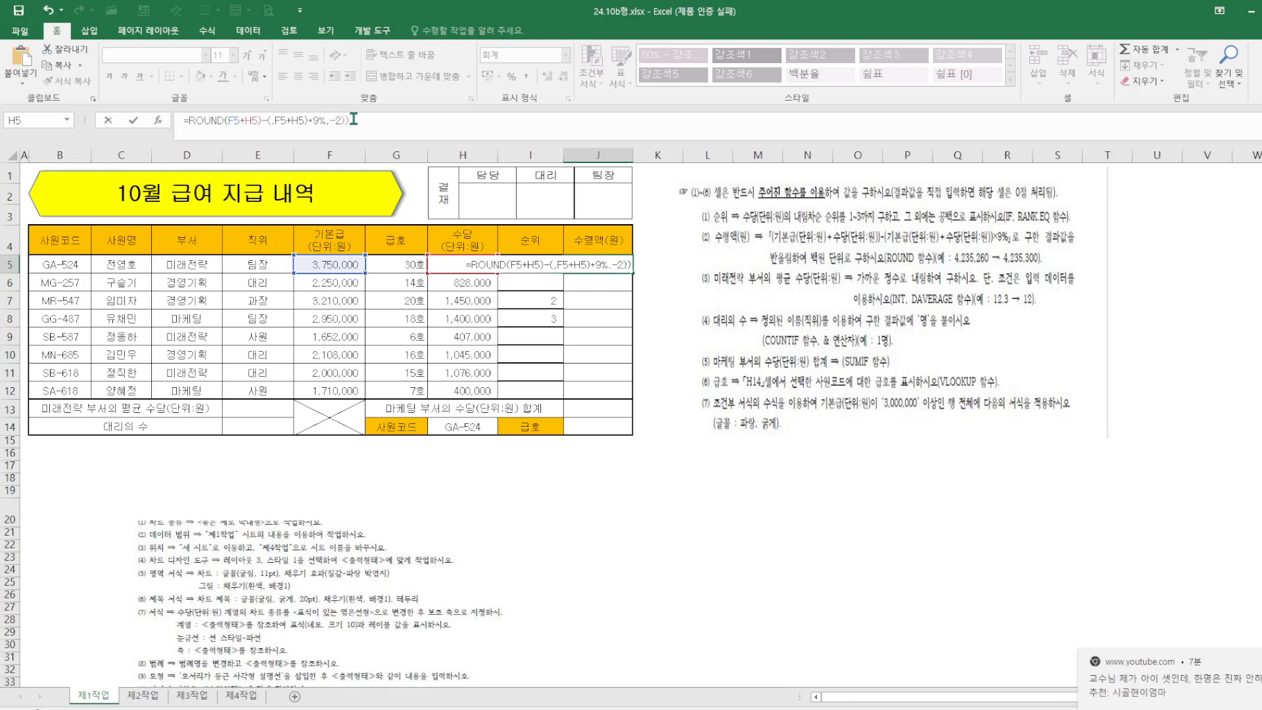
pyautogui.press('Return')
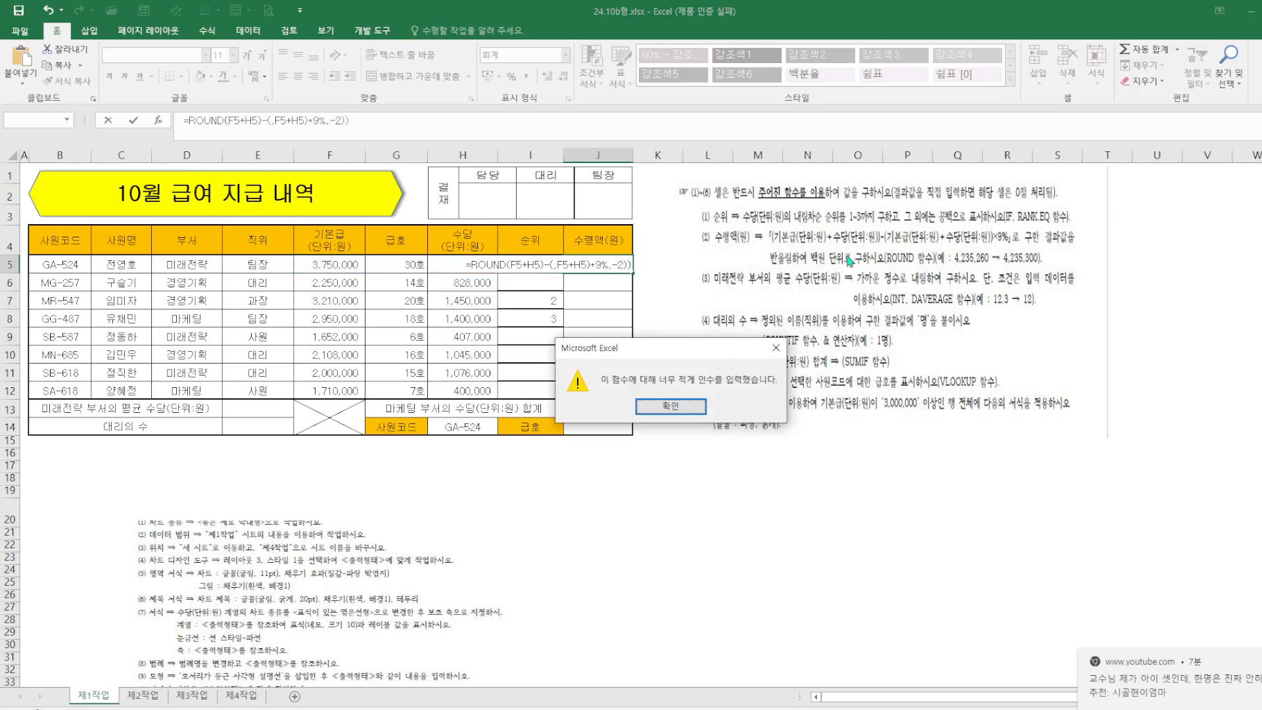
pyautogui.click(775, 348)
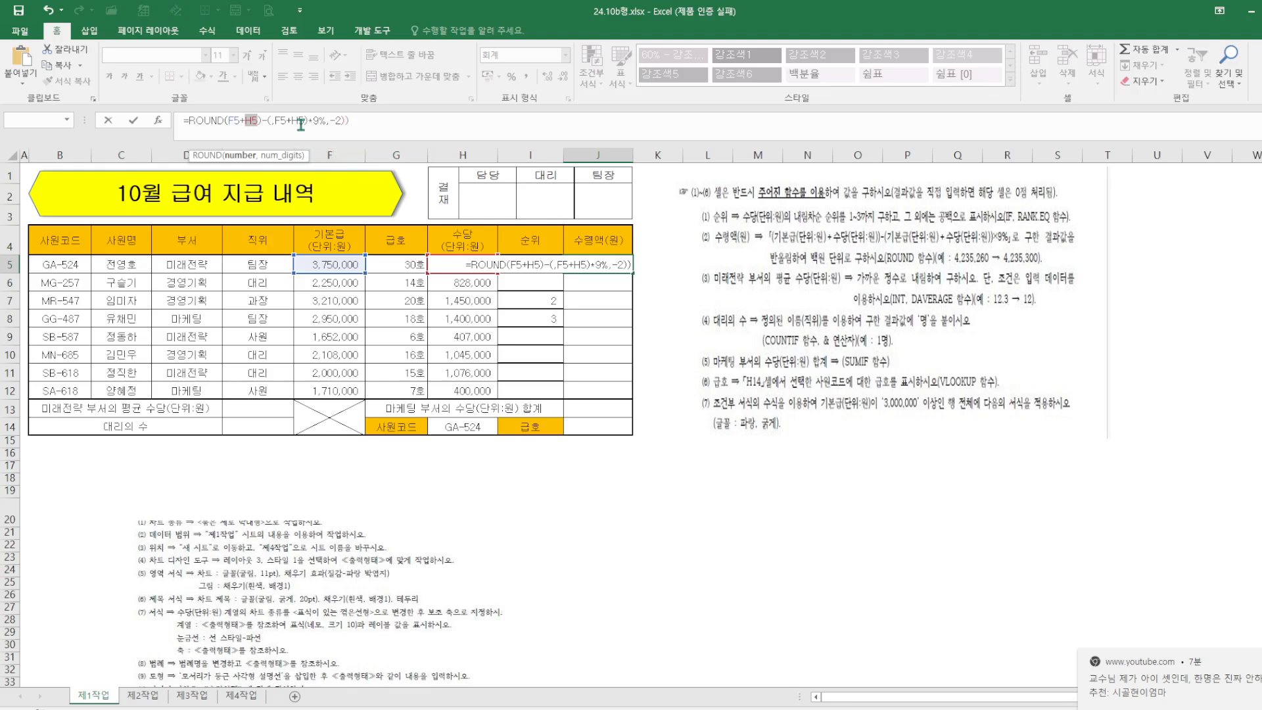
# Step: Remove the stray comma before the second F5 in the J5 formula and try to enter it again
pyautogui.click(276, 121)
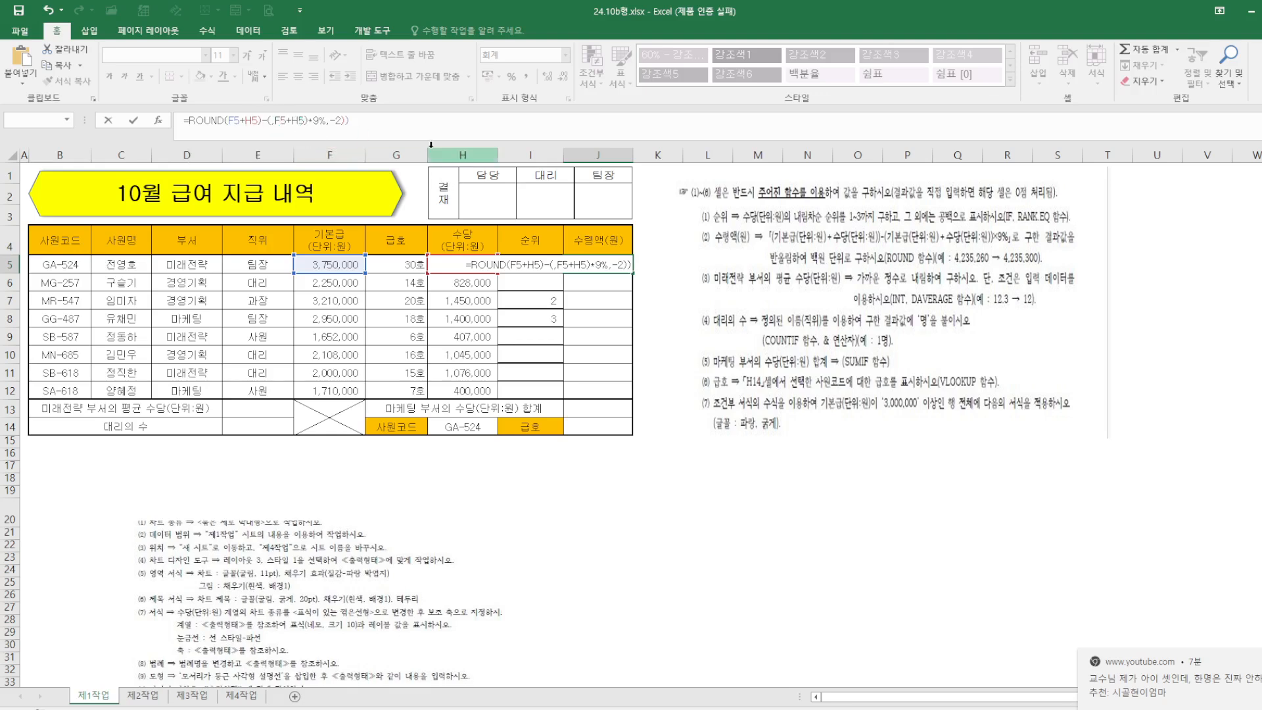
pyautogui.press('BackSpace')
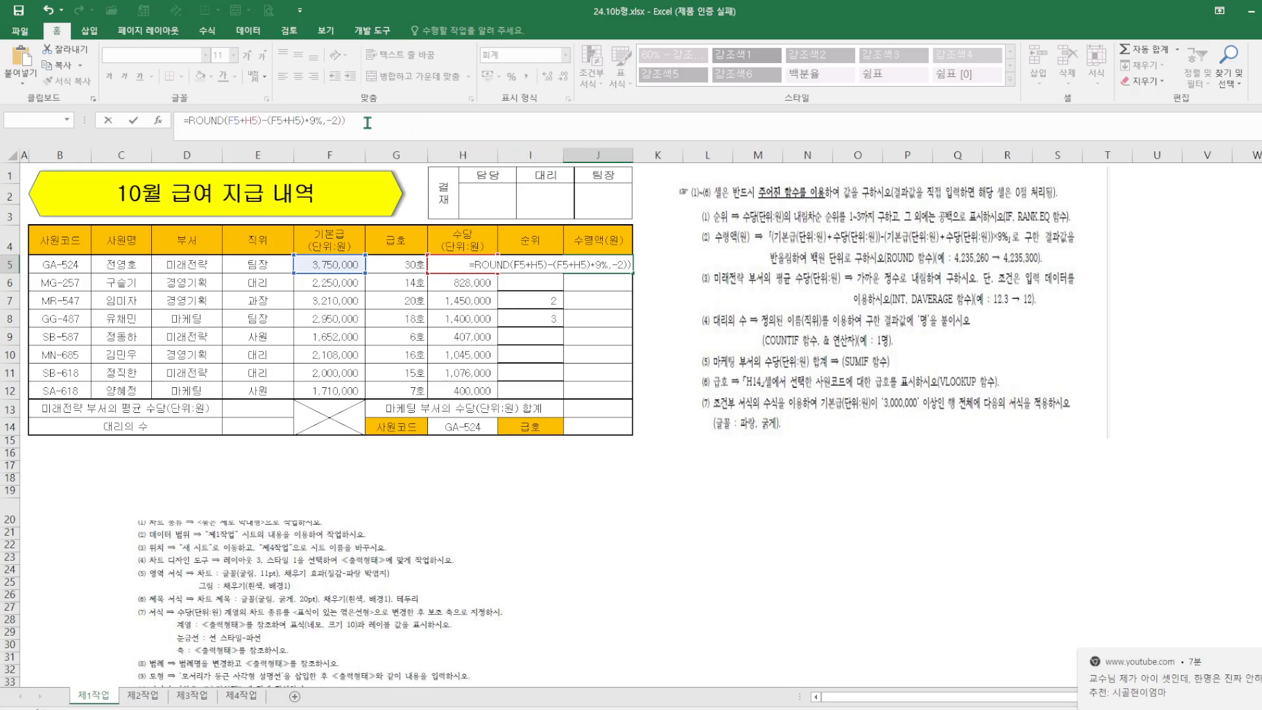
pyautogui.press('Return')
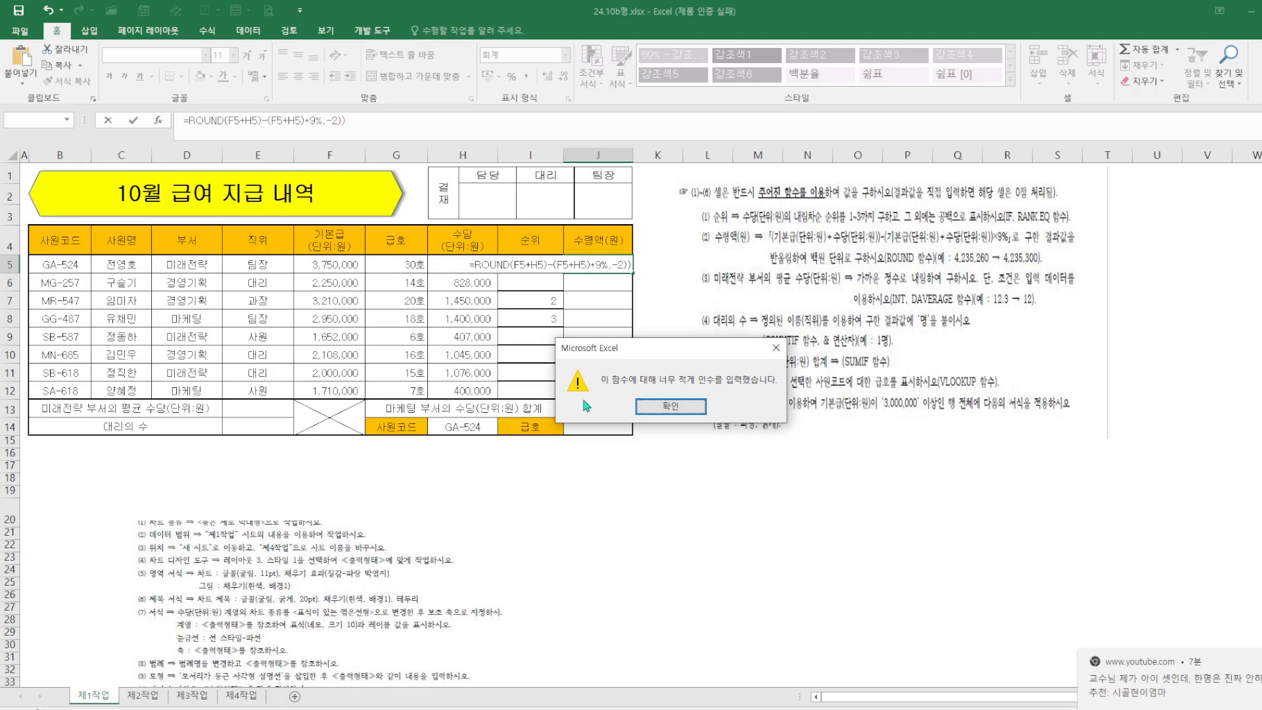
pyautogui.click(665, 406)
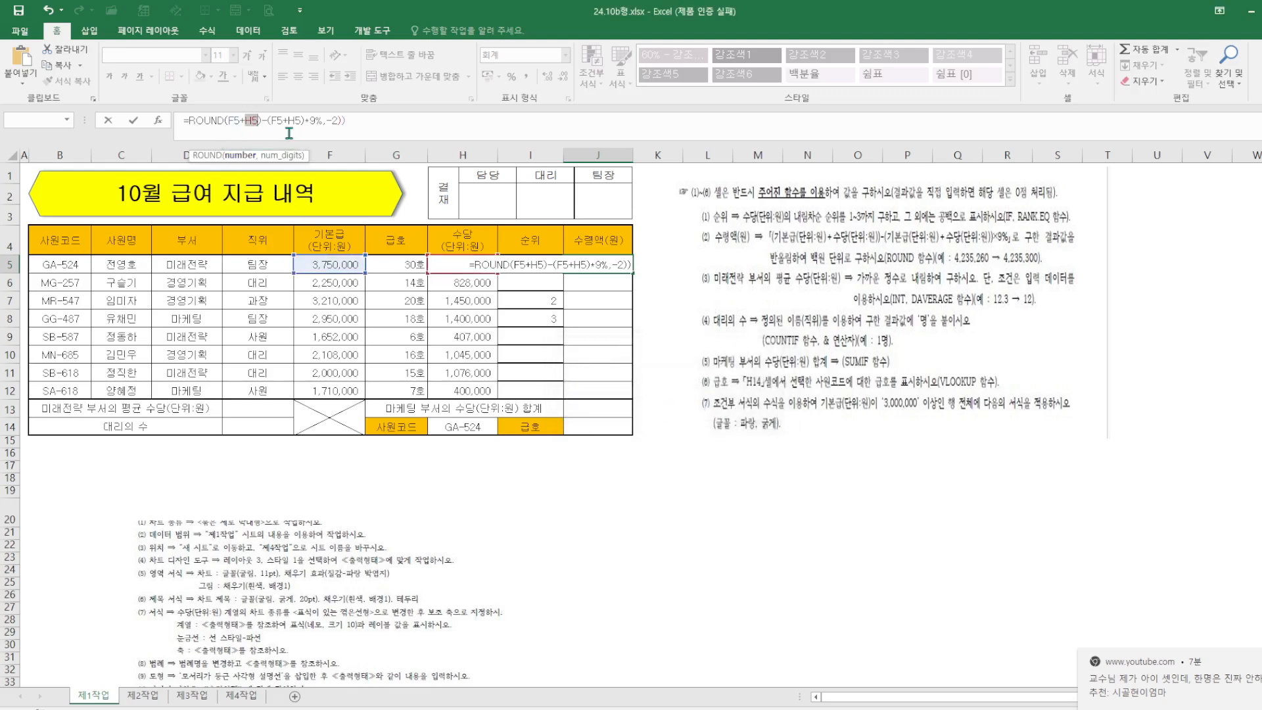
# Step: Try to enter the J5 formula with an extra closing parenthesis after 9%
pyautogui.click(324, 119)
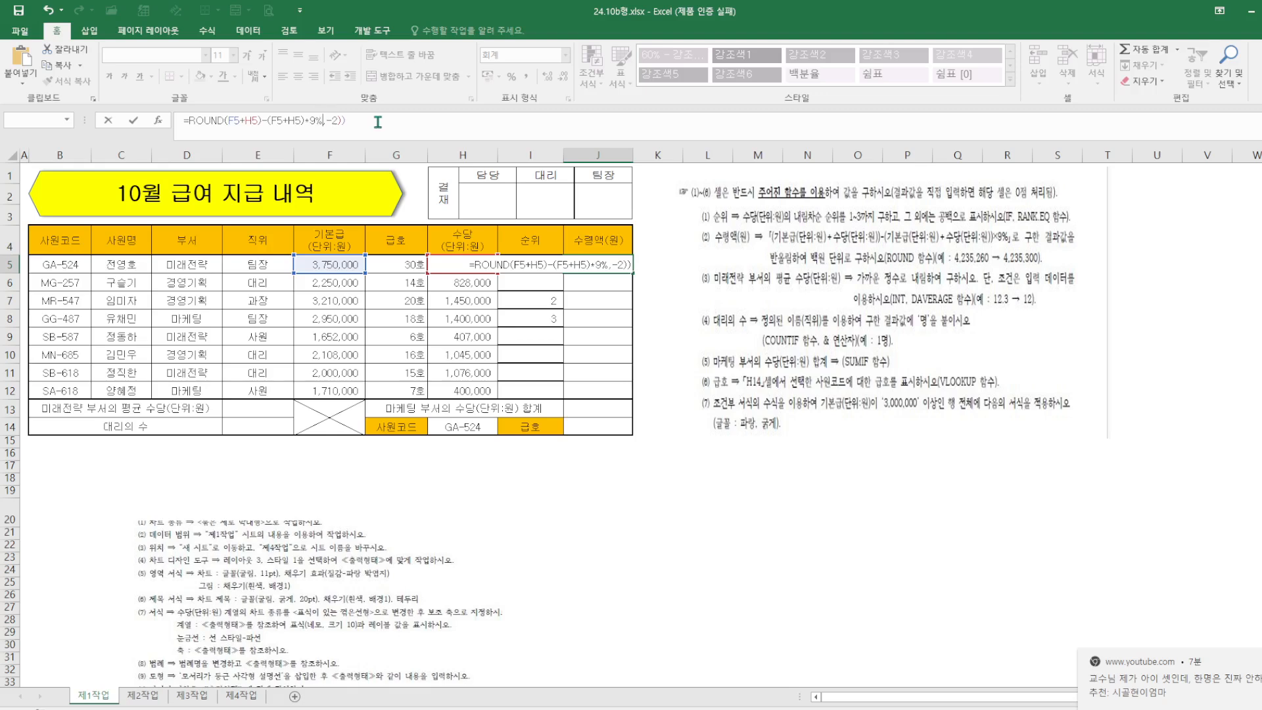
pyautogui.write(')')
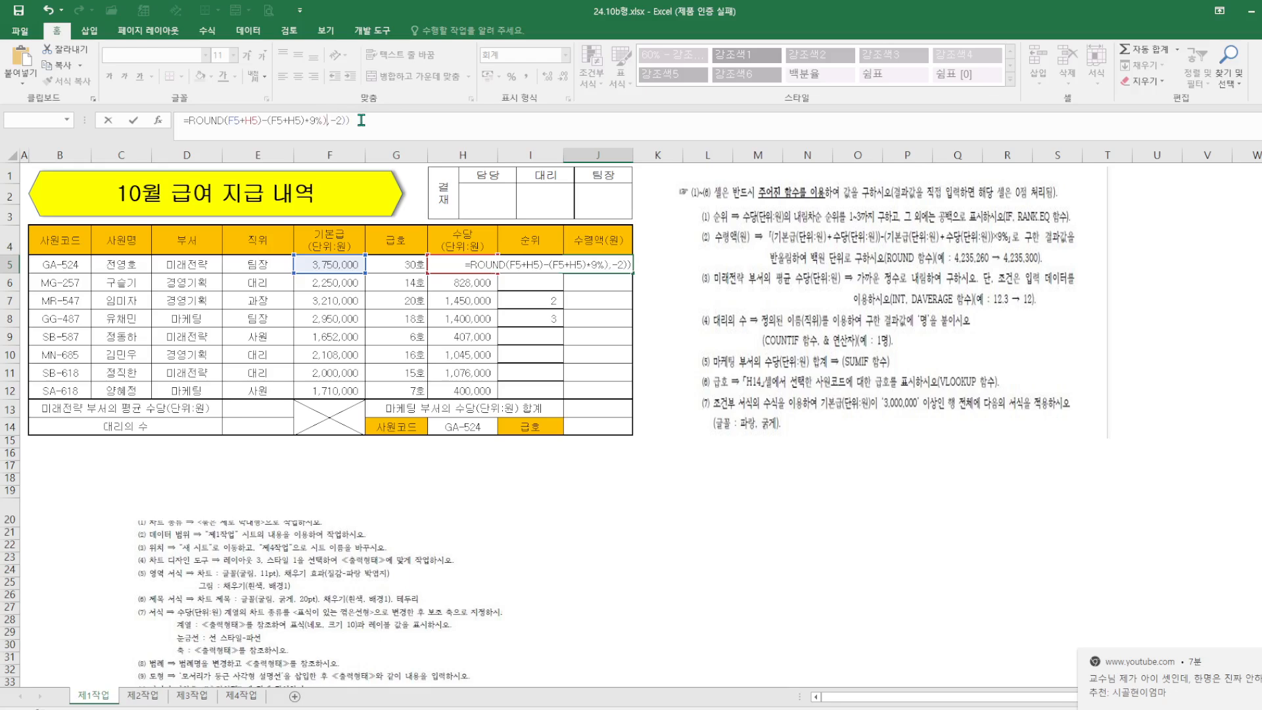
pyautogui.press('Return')
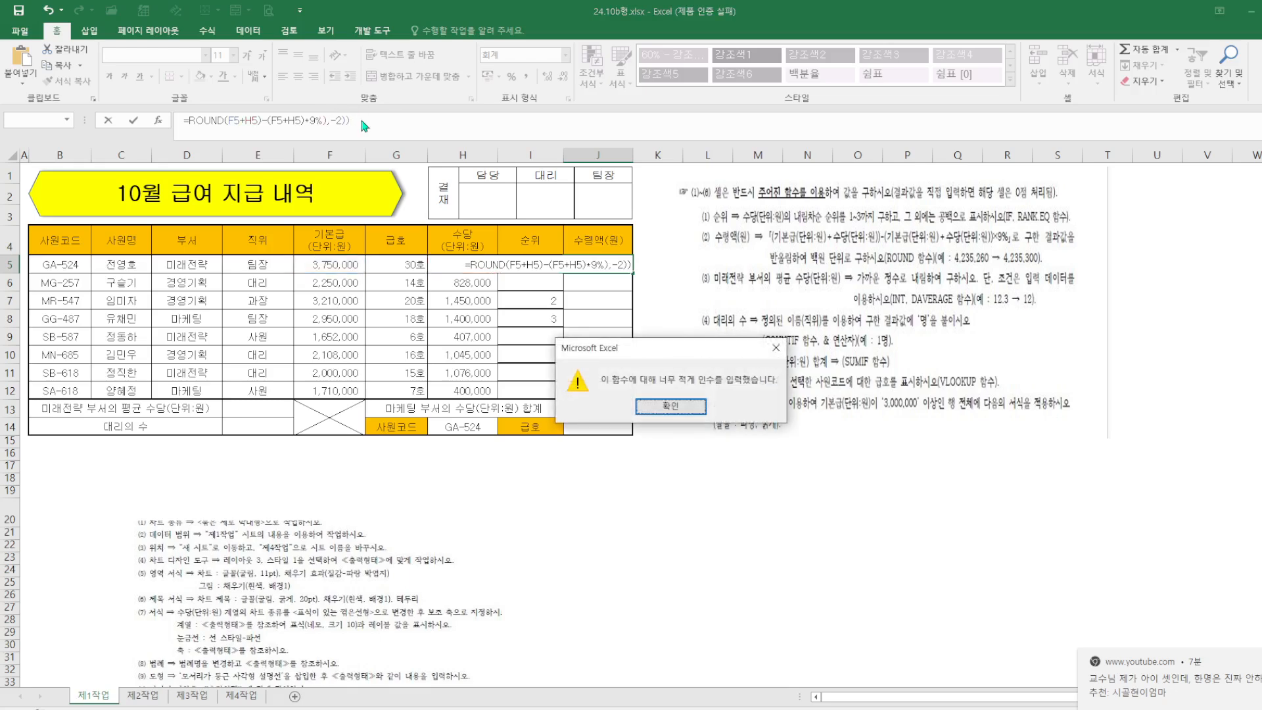
pyautogui.click(672, 406)
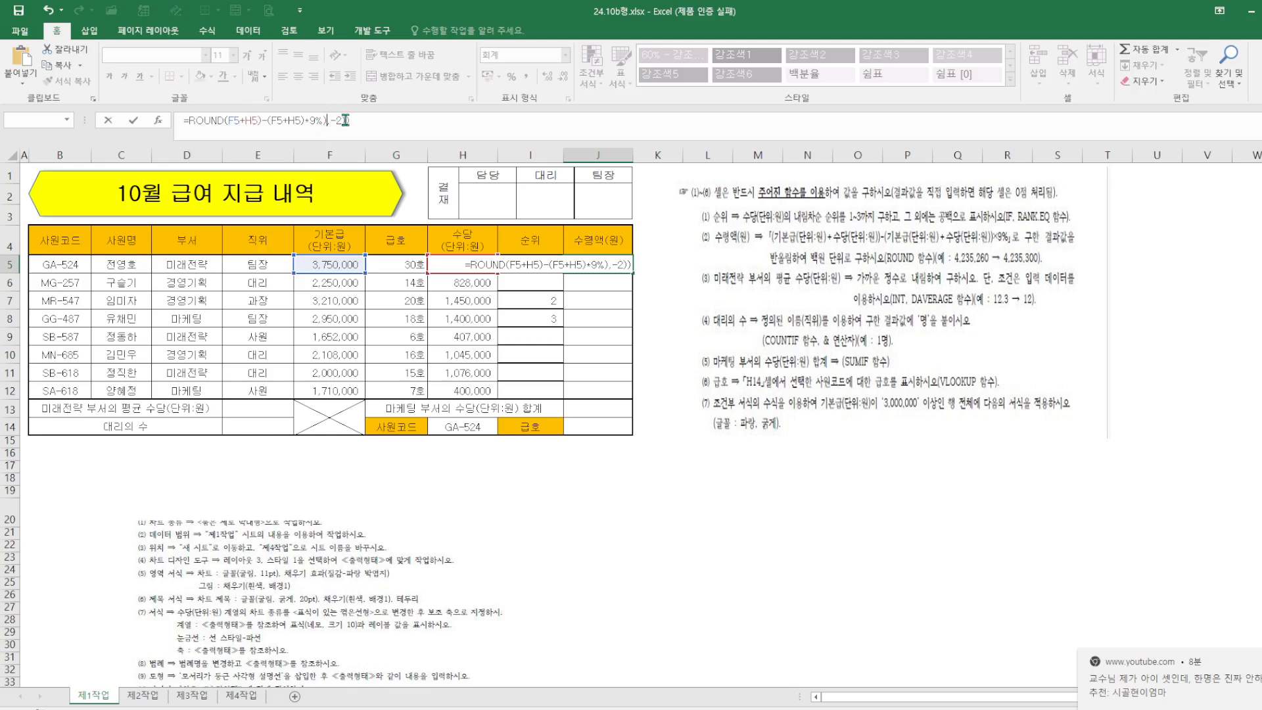
# Step: Try to enter J5 as =ROUND(F5+H5)-(F5+H5)*9%)),-2), with two closing parentheses after 9% and one at the end
pyautogui.write(')')
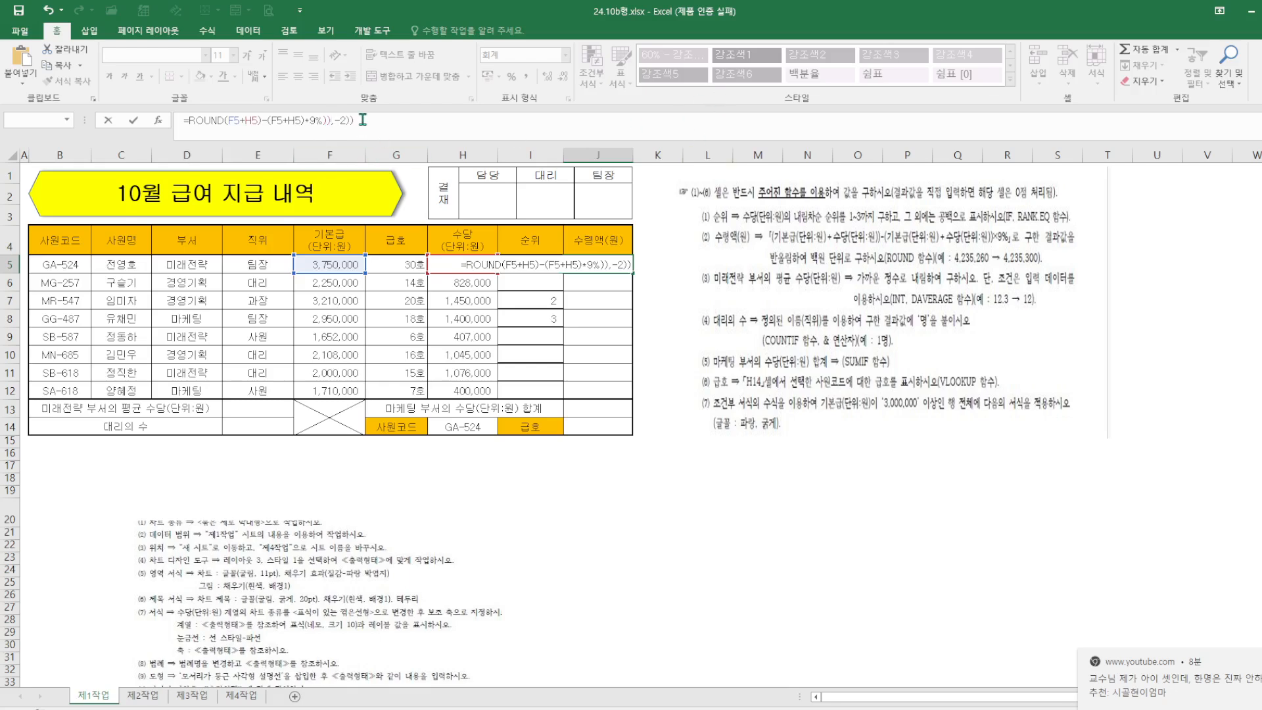
pyautogui.press('BackSpace')
pyautogui.press('Return')
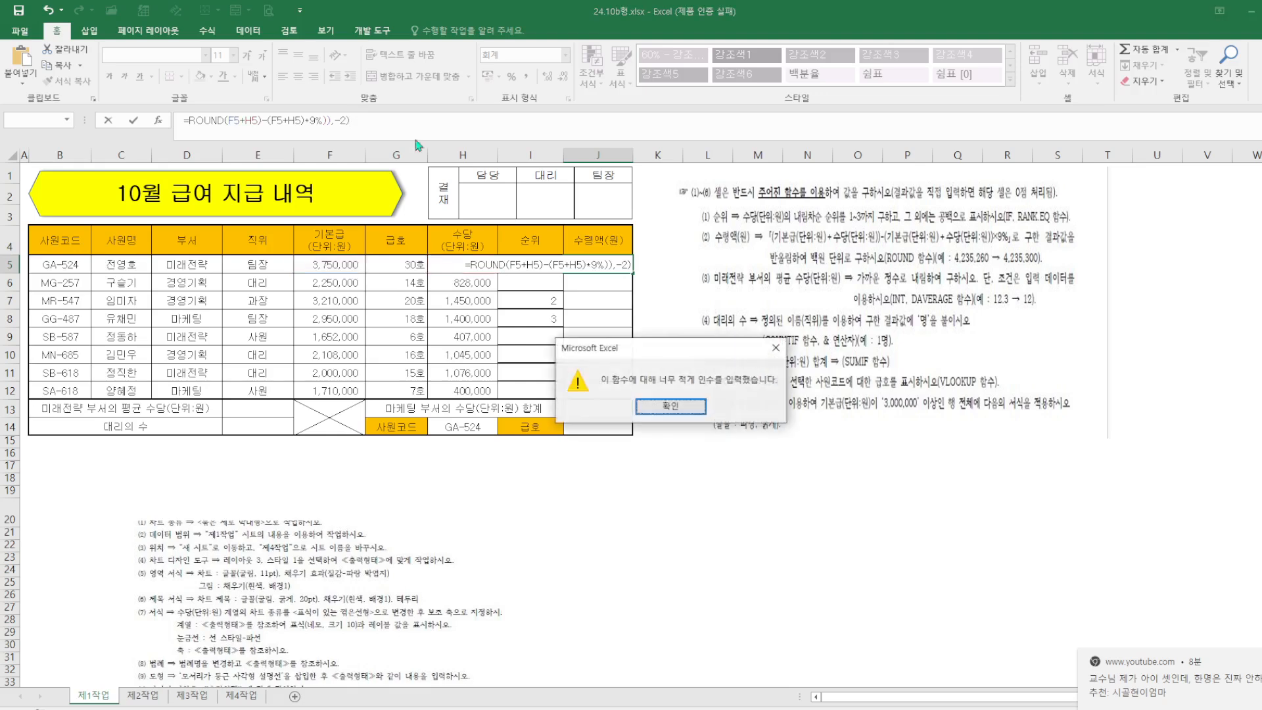
pyautogui.click(670, 406)
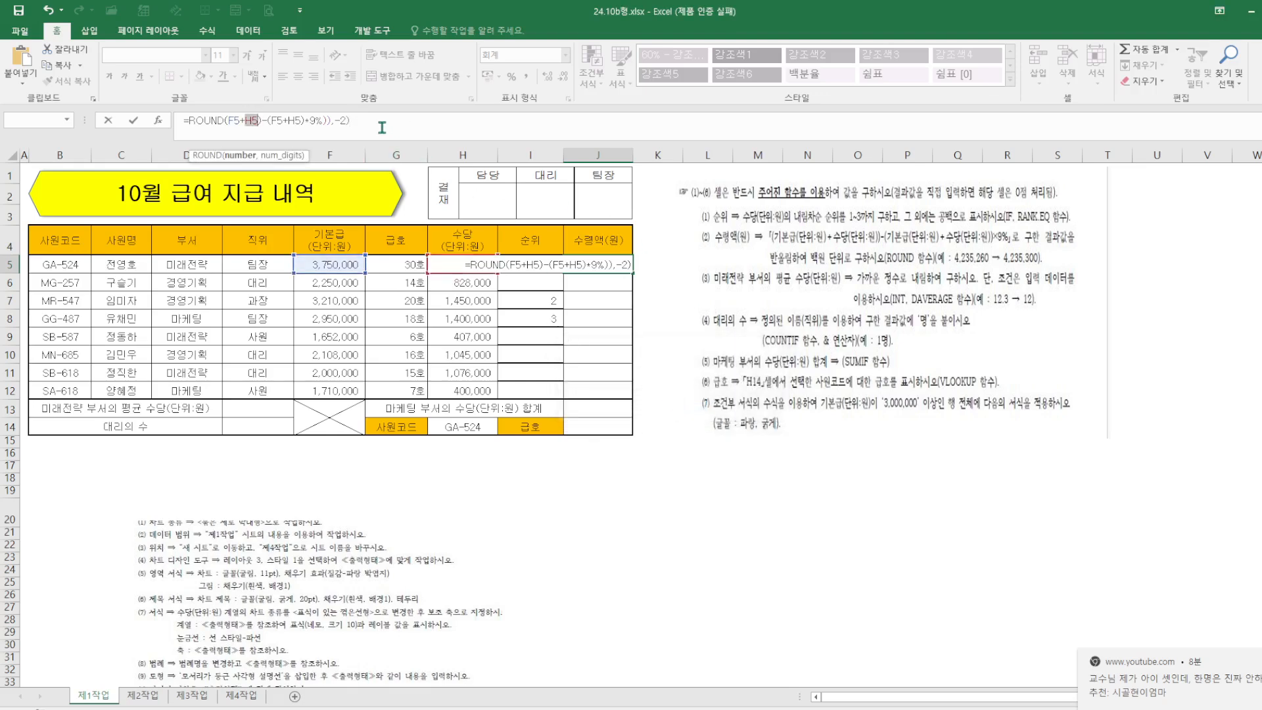
# Step: Clear the entire ROUND formula from J5 and leave the cell empty
pyautogui.moveTo(381, 126); pyautogui.dragTo(115, 104)
pyautogui.press('BackSpace')
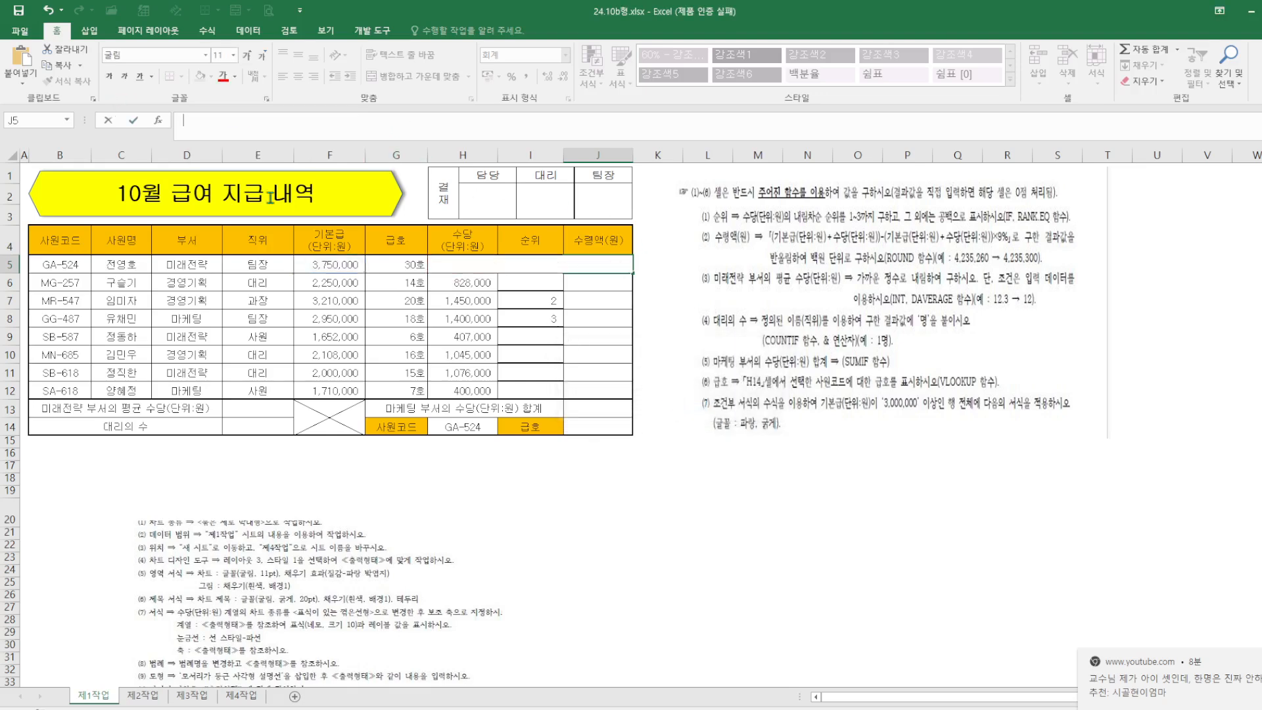
pyautogui.click(700, 497)
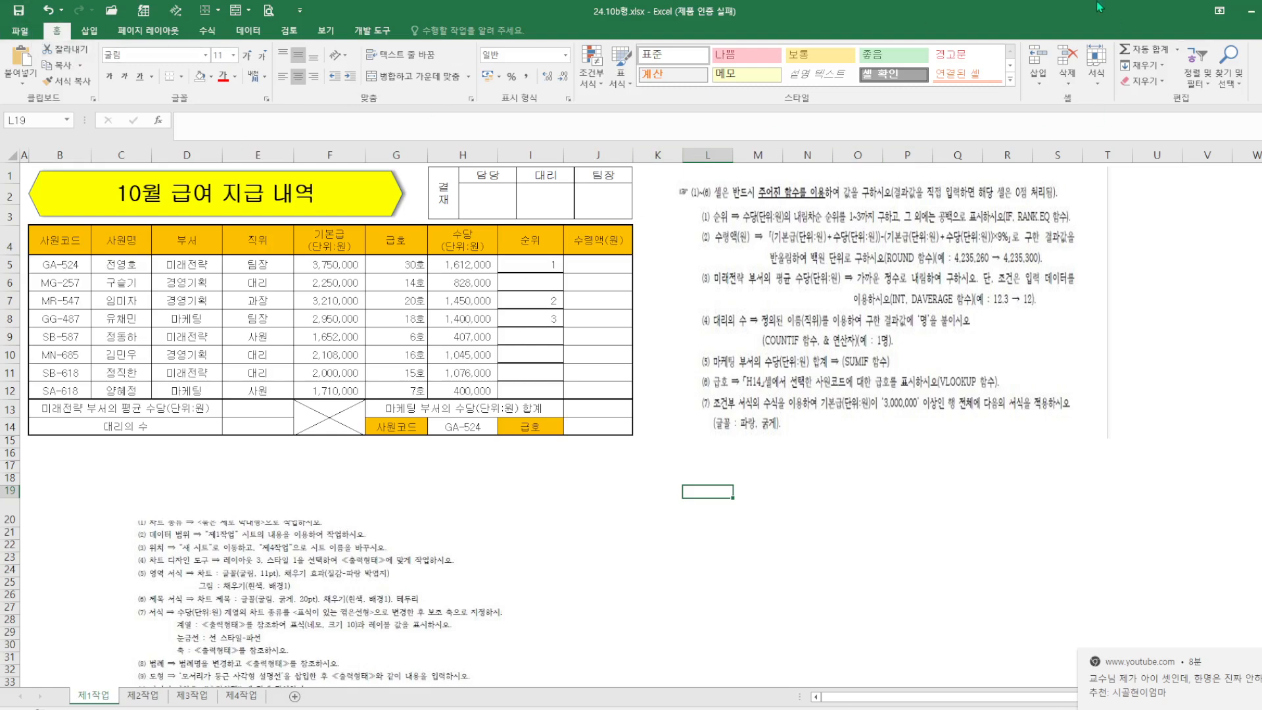
# Step: Open 한글엑셀(B형)_모범답안.xlsx from the 110_엑셀 (1) folder, examine its 수령액 formula in J5, and return to 24.10b형.xlsx
pyautogui.click(1251, 12)
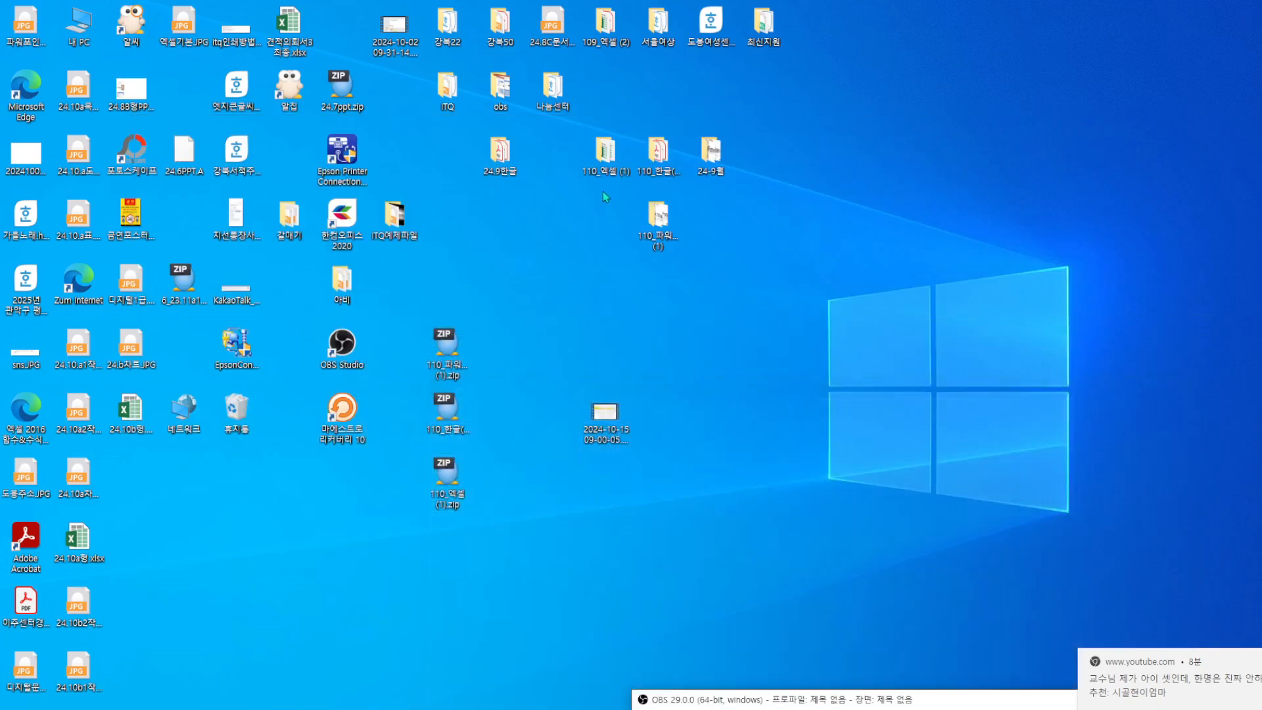
pyautogui.doubleClick(602, 165)
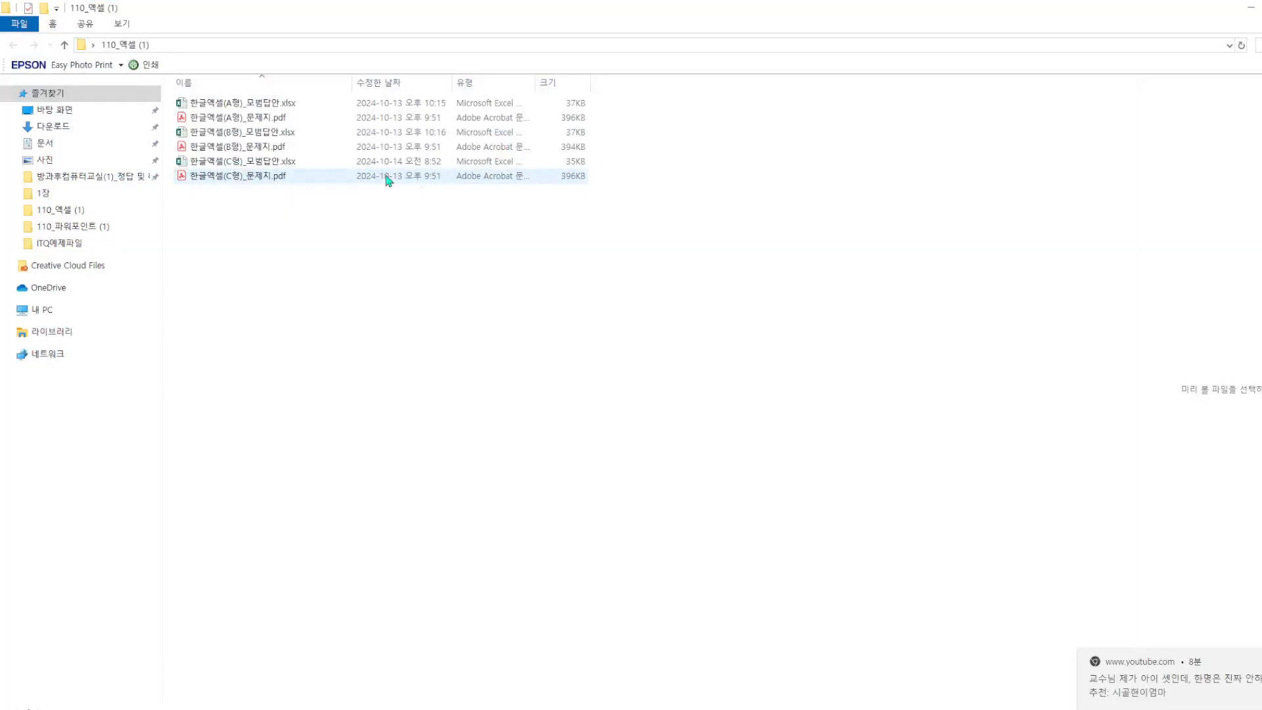
pyautogui.doubleClick(267, 132)
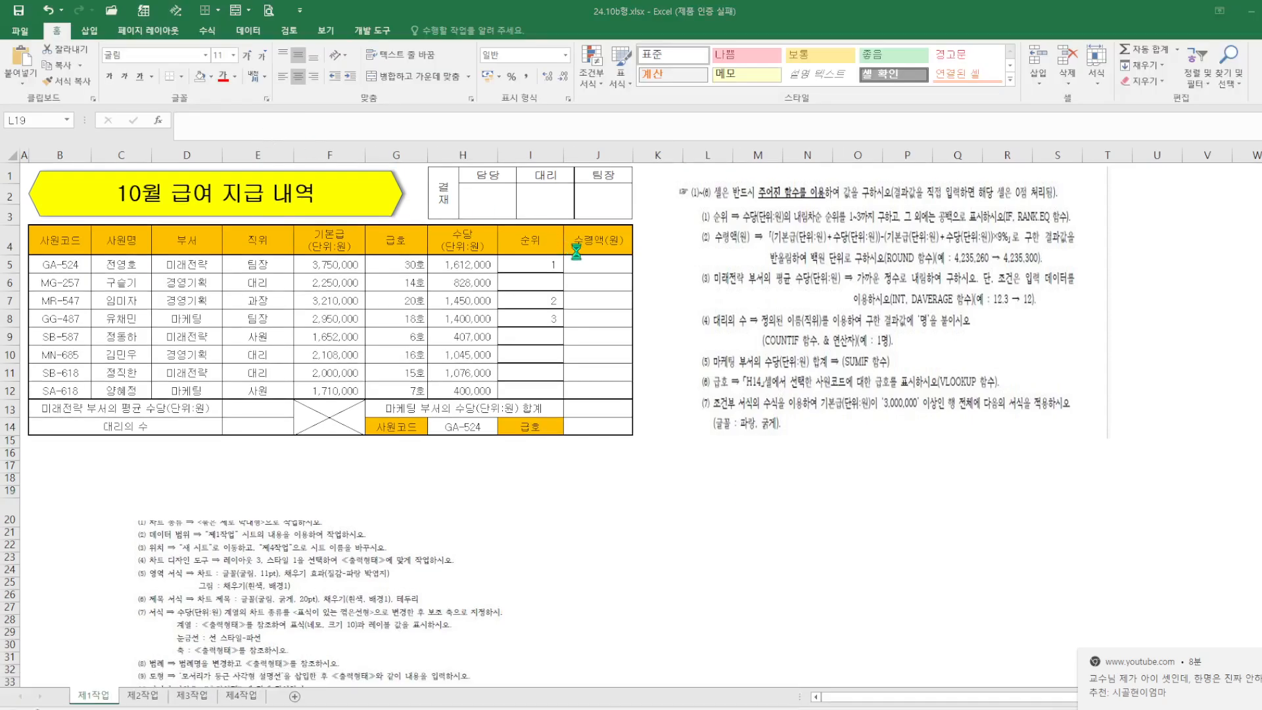
pyautogui.click(595, 269)
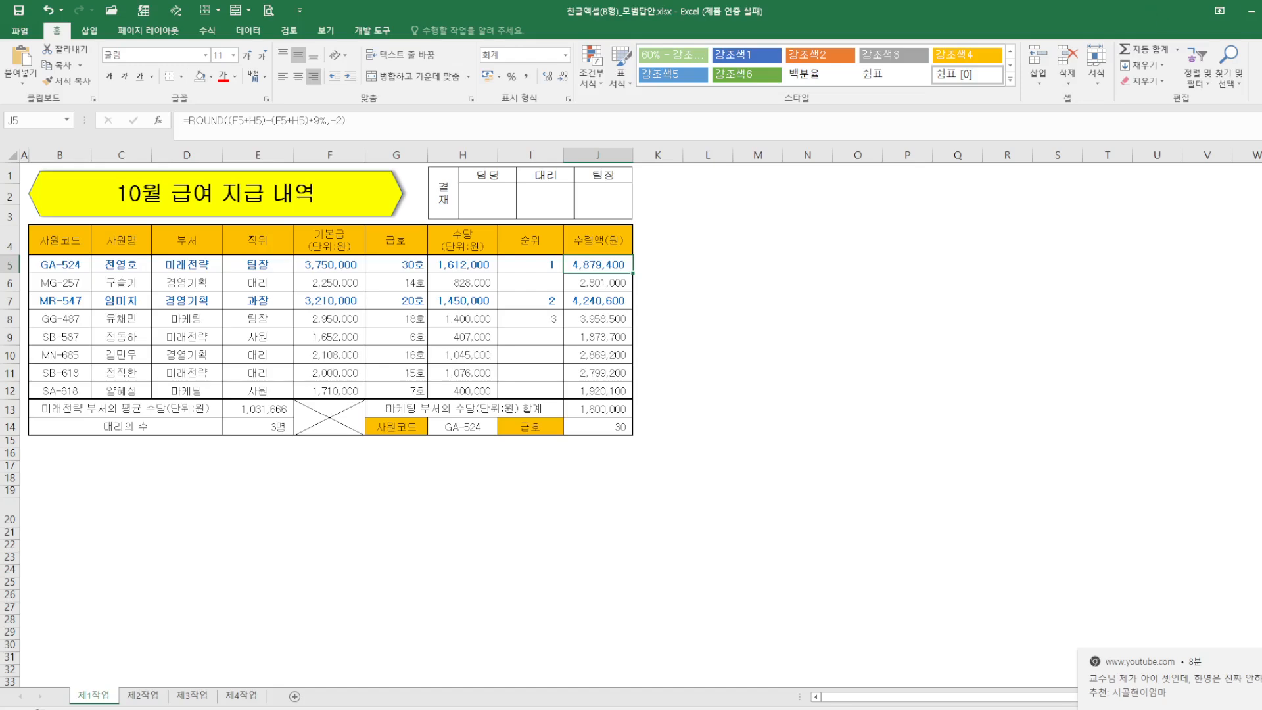
pyautogui.click(1251, 11)
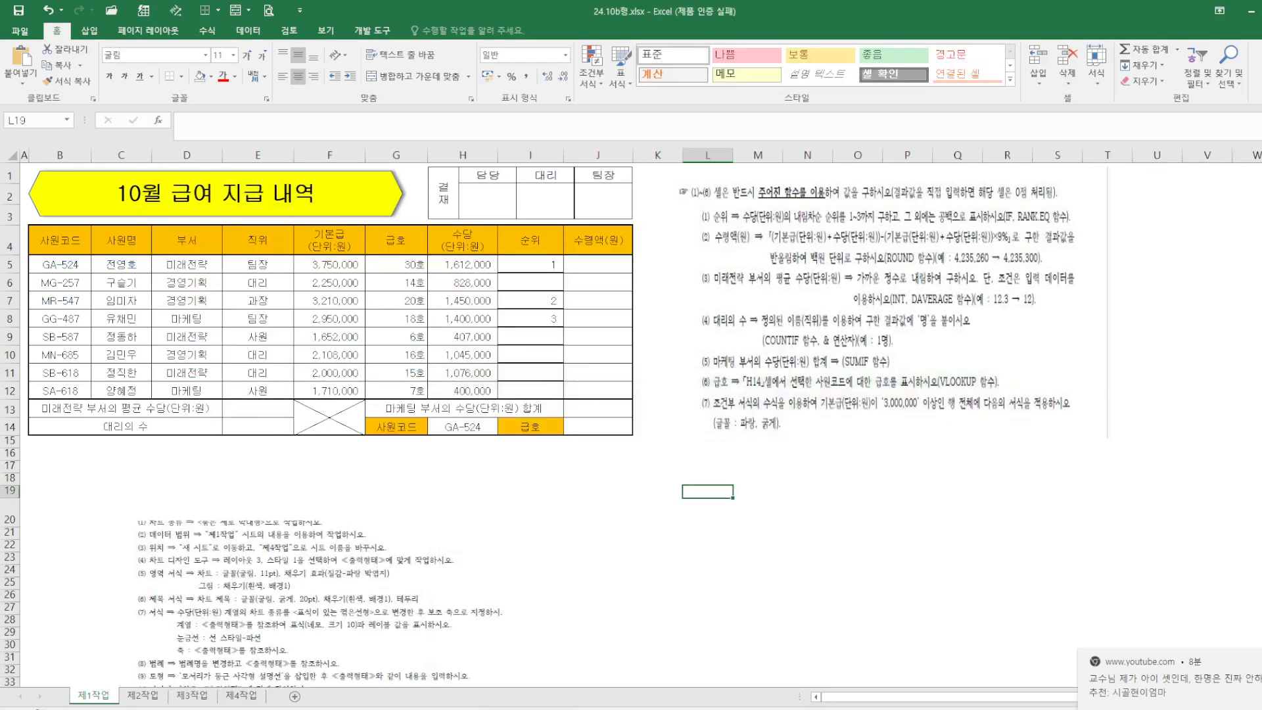
# Step: Start the 수령액 formula in J5 as =ROUND((F5+H5)-, enclosing the sum of base pay and allowance in its own parentheses
pyautogui.click(597, 268)
pyautogui.write('=')
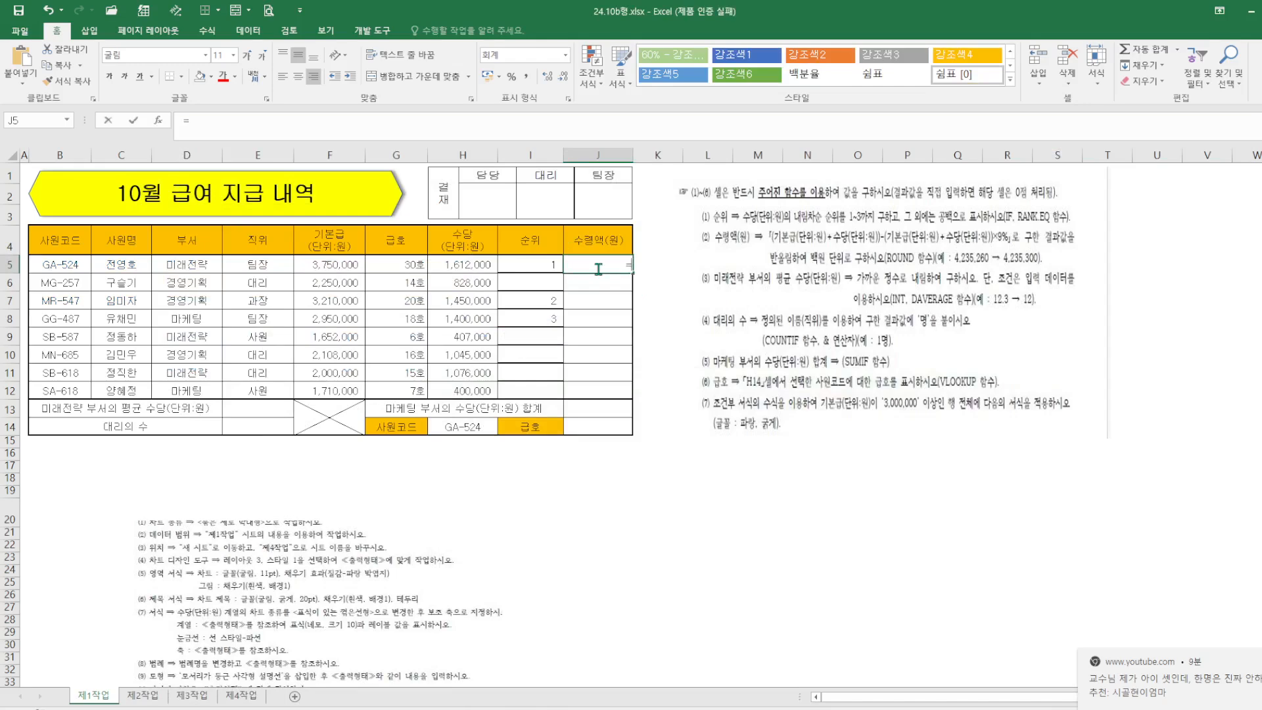
pyautogui.write('ROUND((')
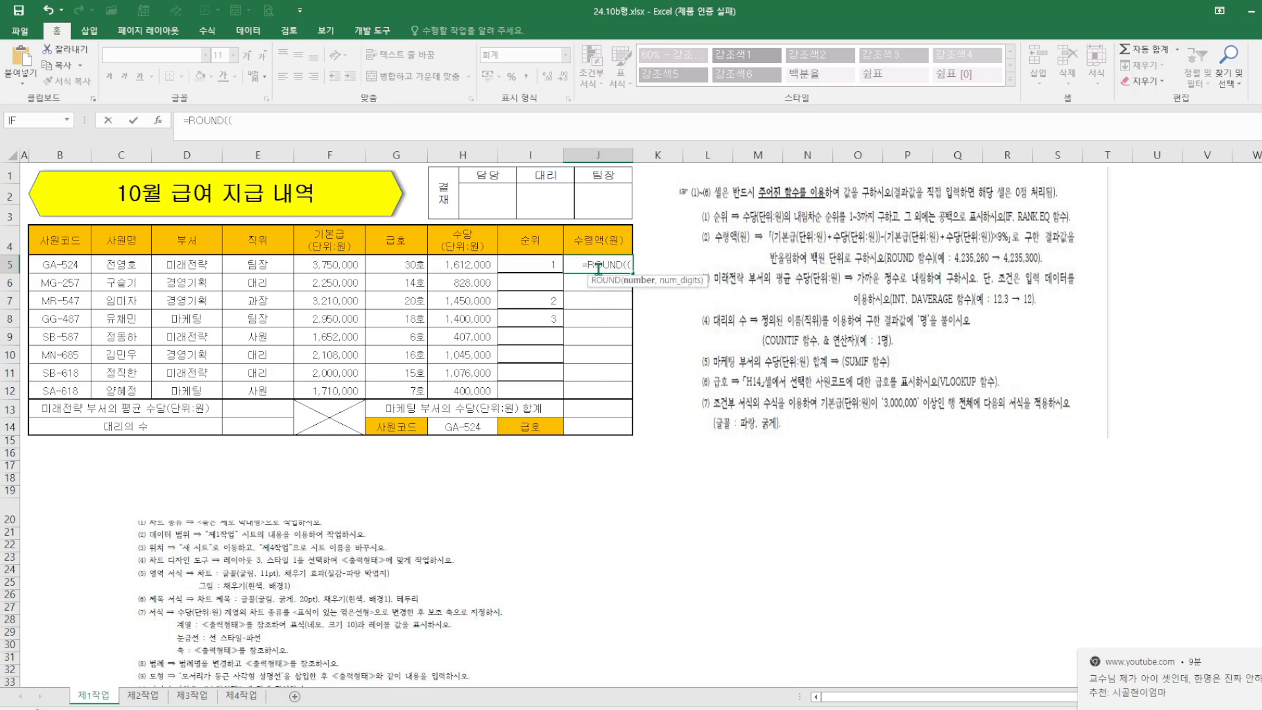
pyautogui.click(344, 266)
pyautogui.write('+')
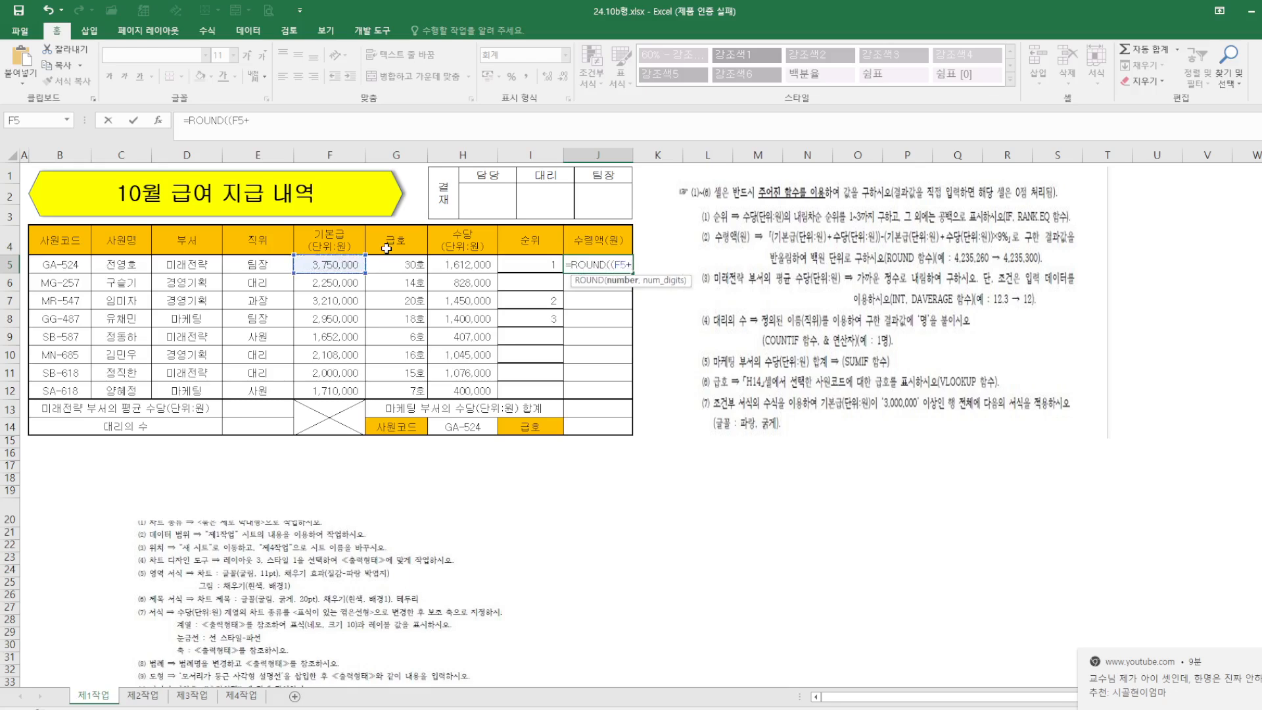
pyautogui.click(480, 265)
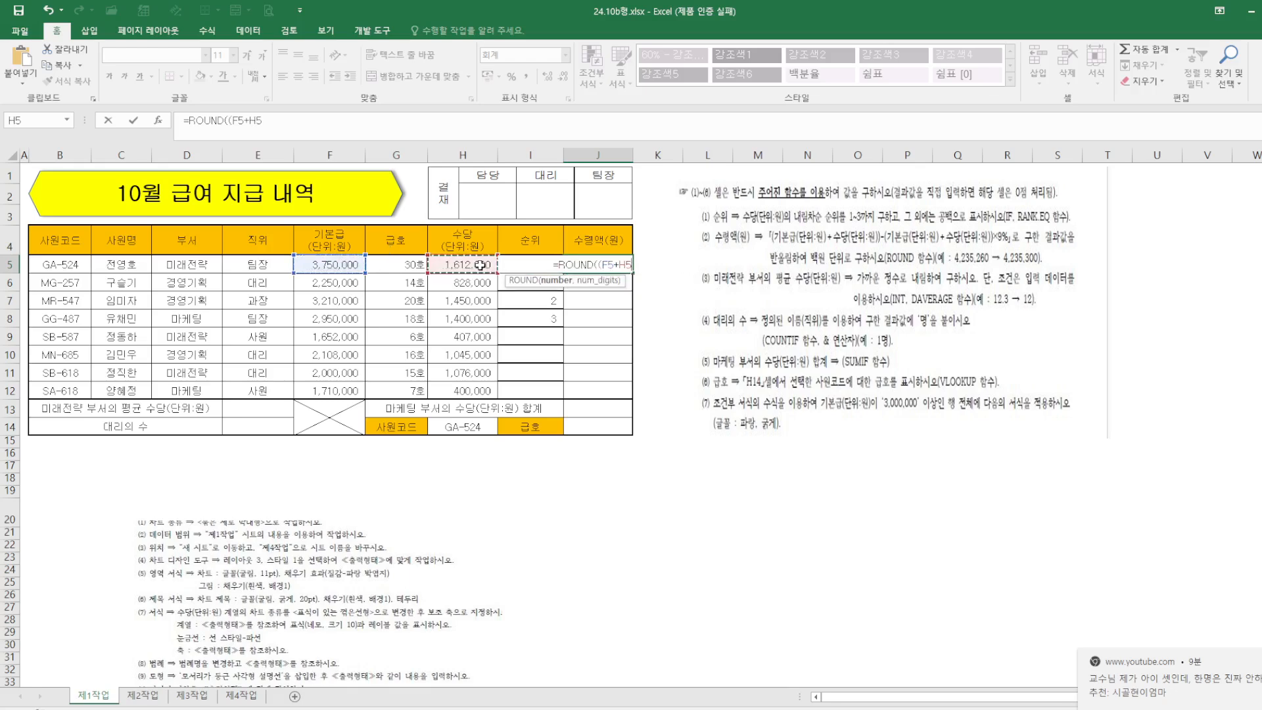
pyautogui.write(')-')
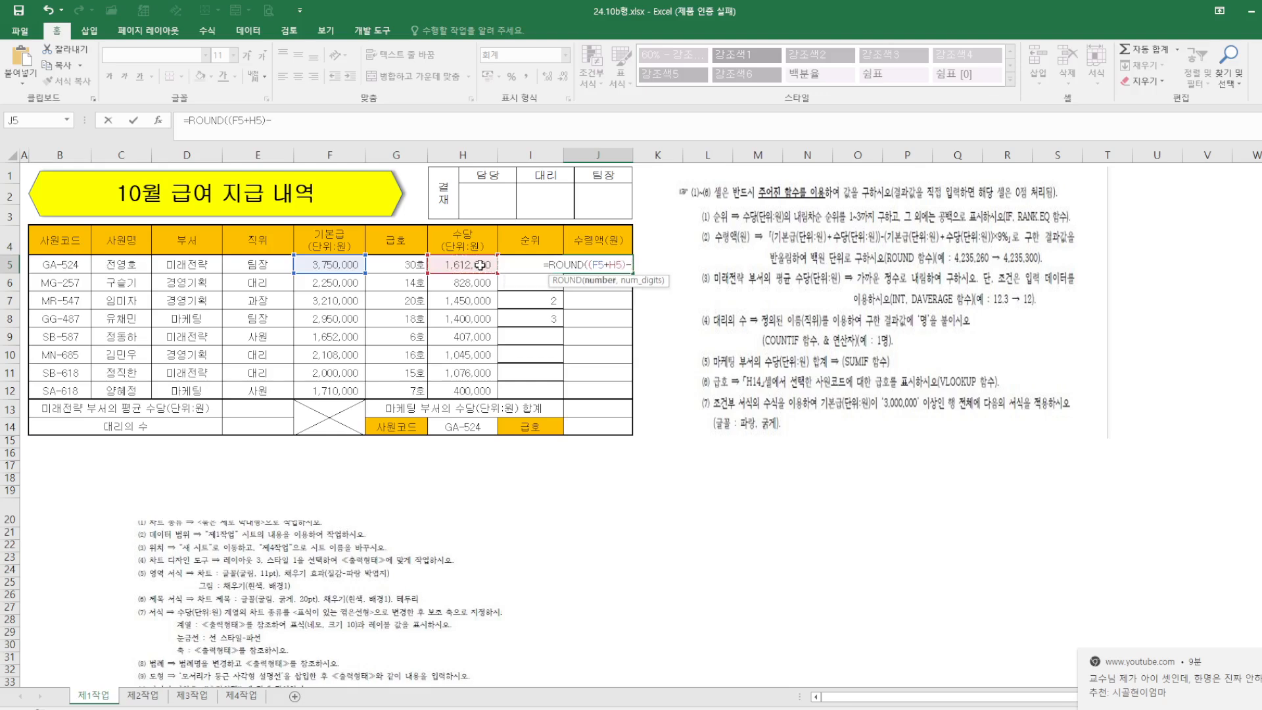
# Step: Extend the J5 formula after the minus sign with (F5+H5)*9% to subtract 9% of the combined base pay and allowance
pyautogui.write('(')
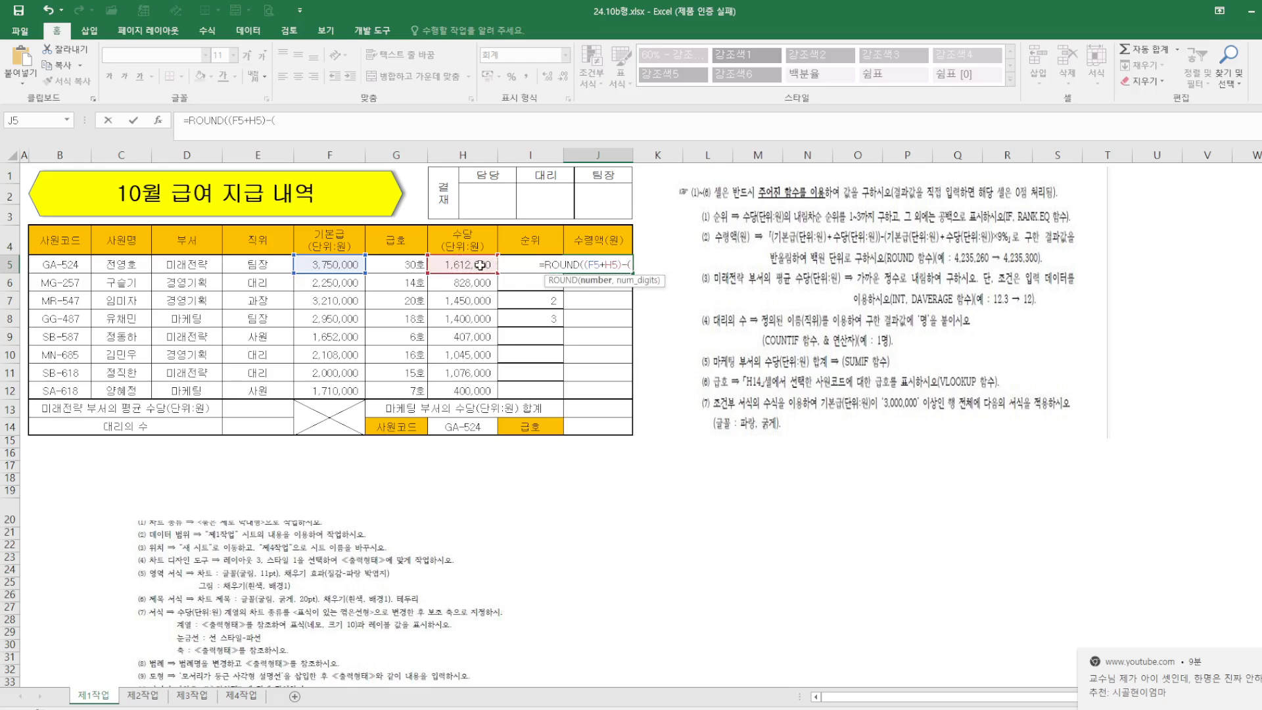
pyautogui.click(341, 266)
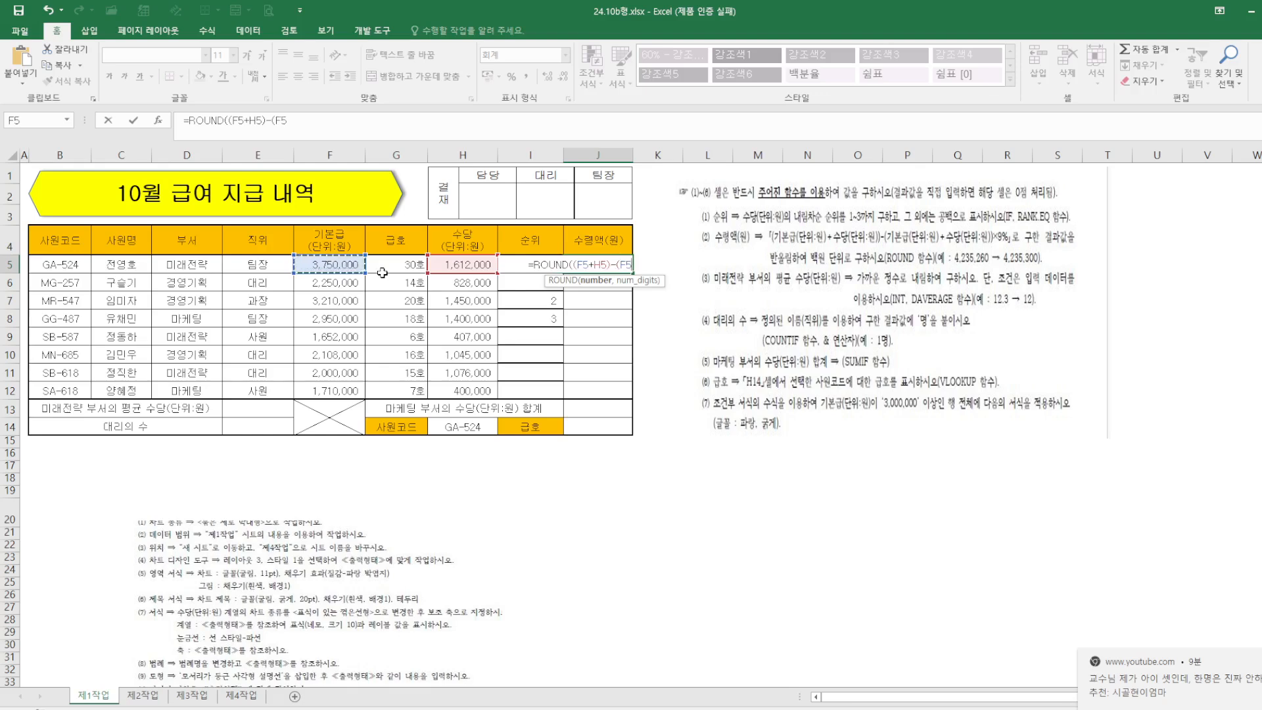
pyautogui.write('+')
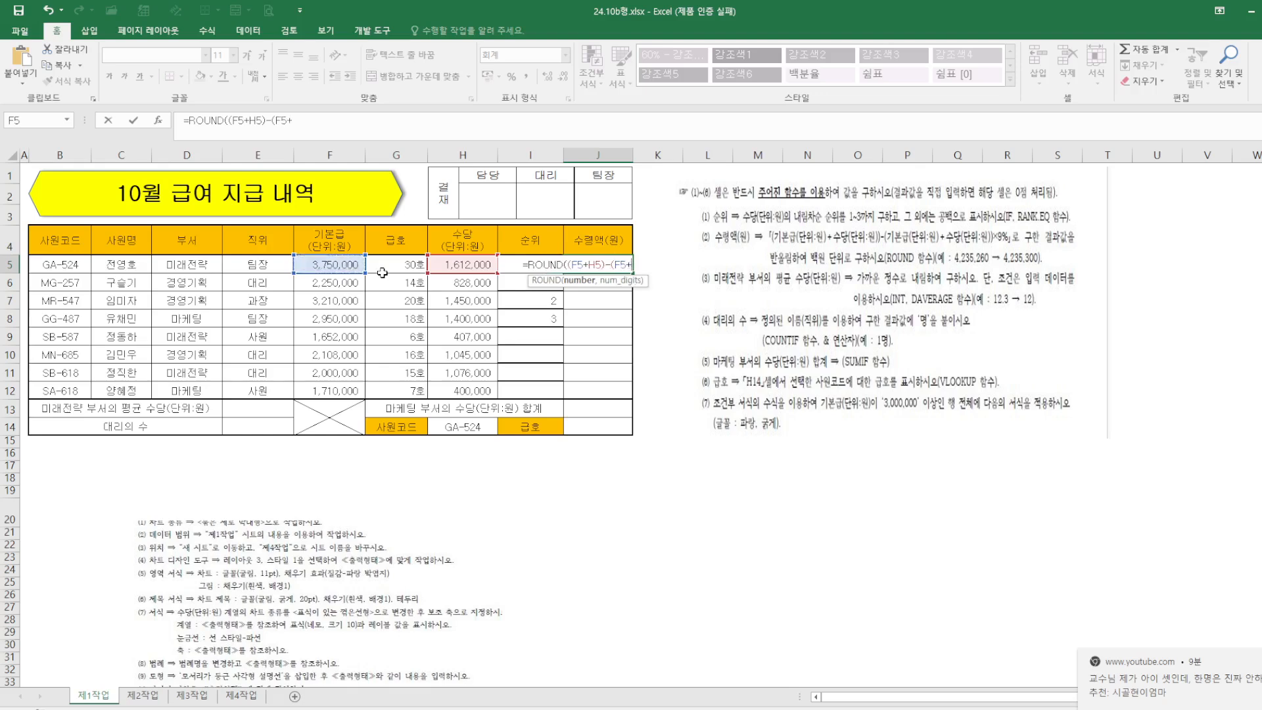
pyautogui.click(476, 265)
pyautogui.write(')*')
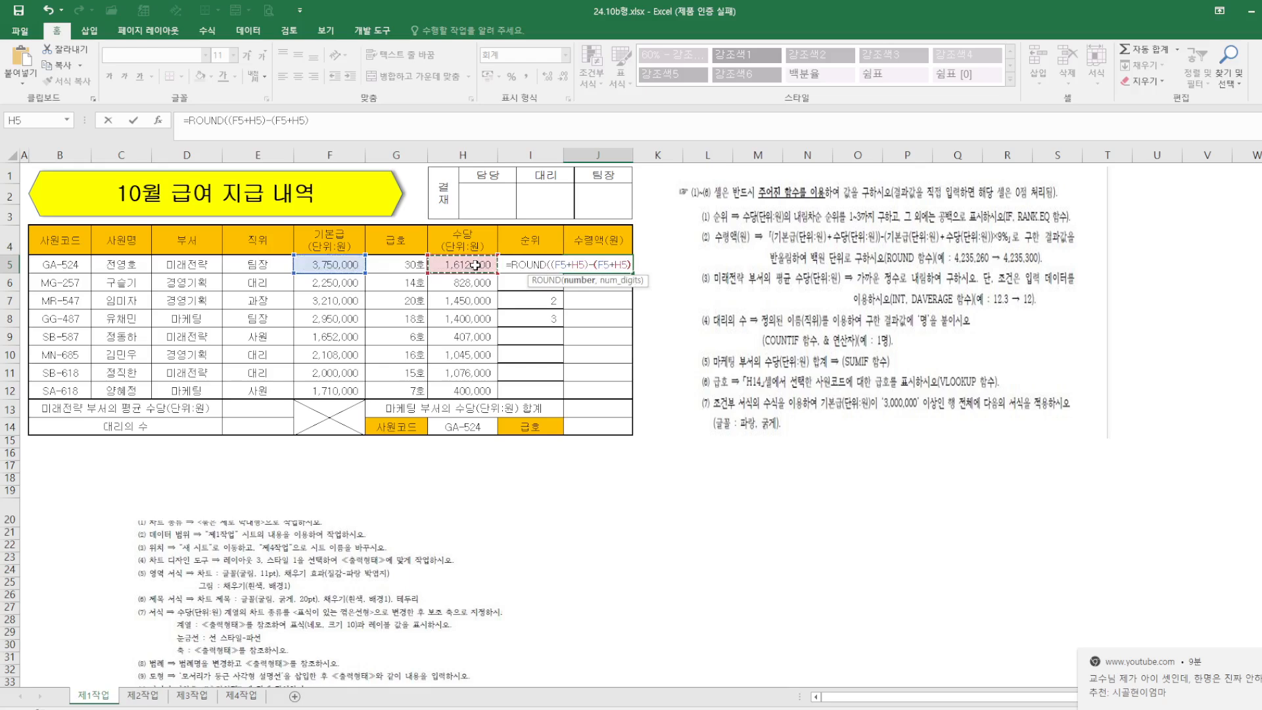
pyautogui.write('9')
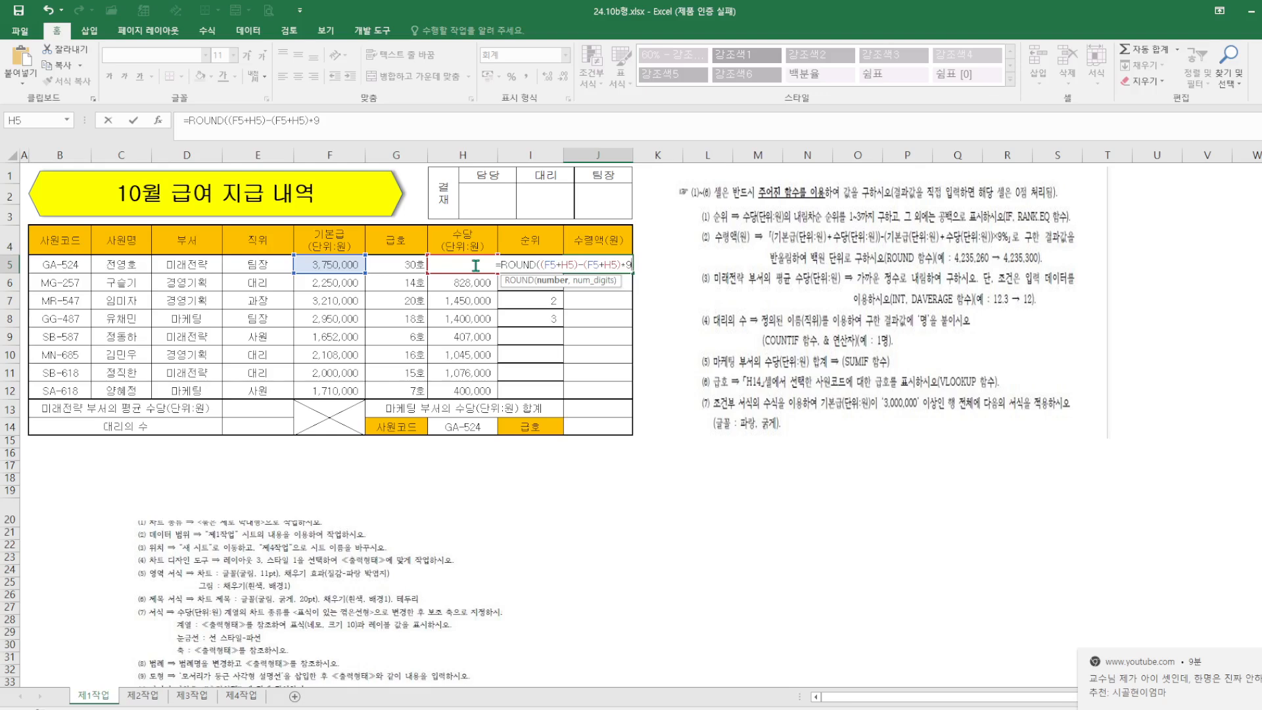
pyautogui.write('%')
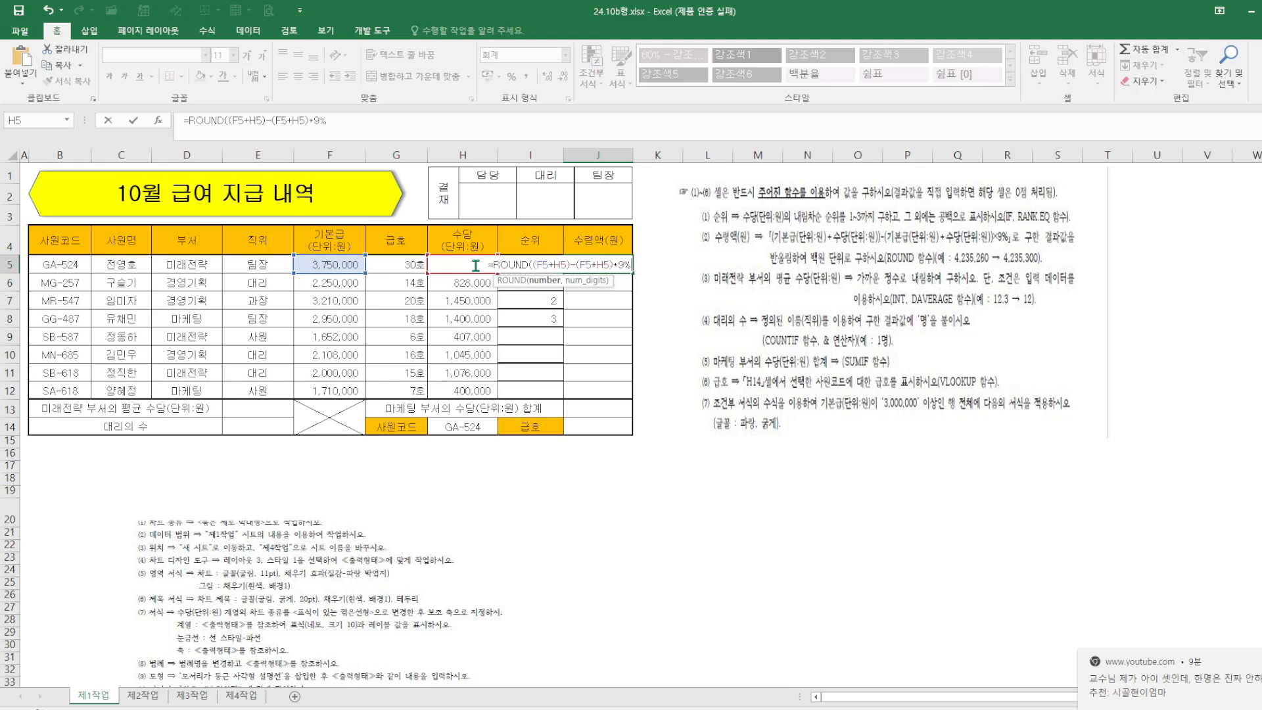
# Step: Try to complete J5 as =ROUND((F5+H5)-(F5+H5)*9%,-2) with -2 as the number of digits
pyautogui.write(',-2')
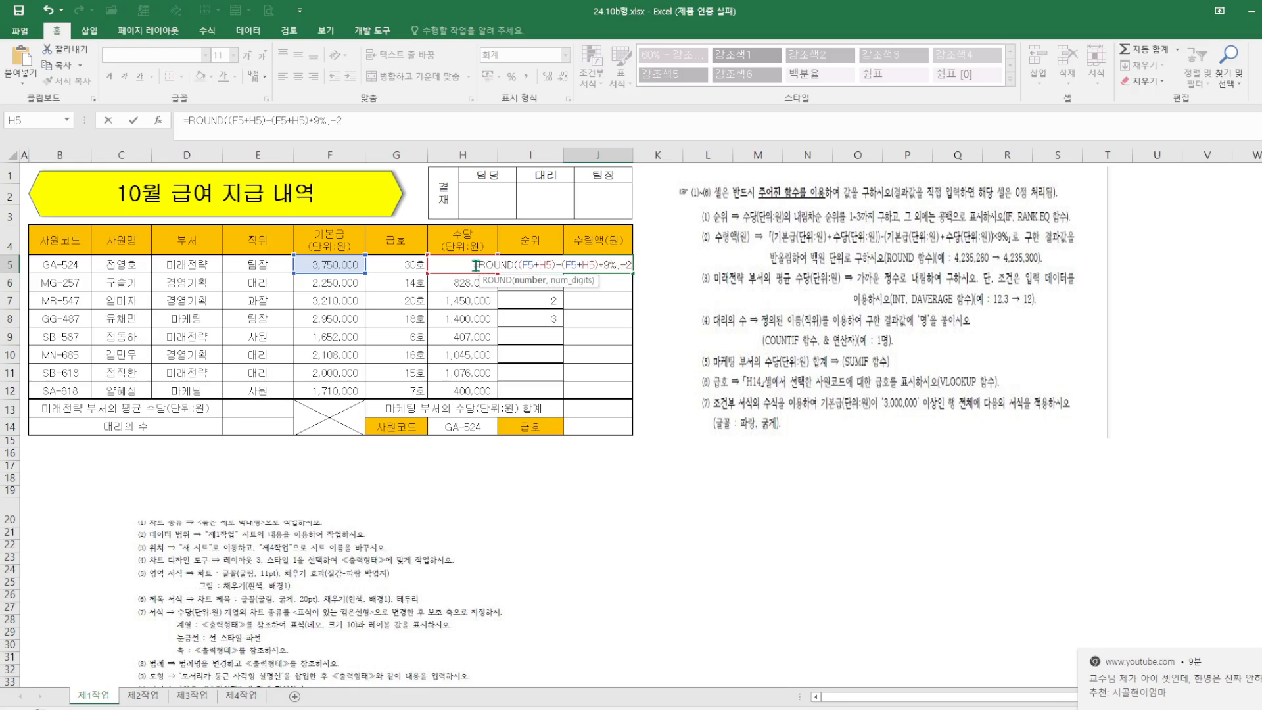
pyautogui.write(')')
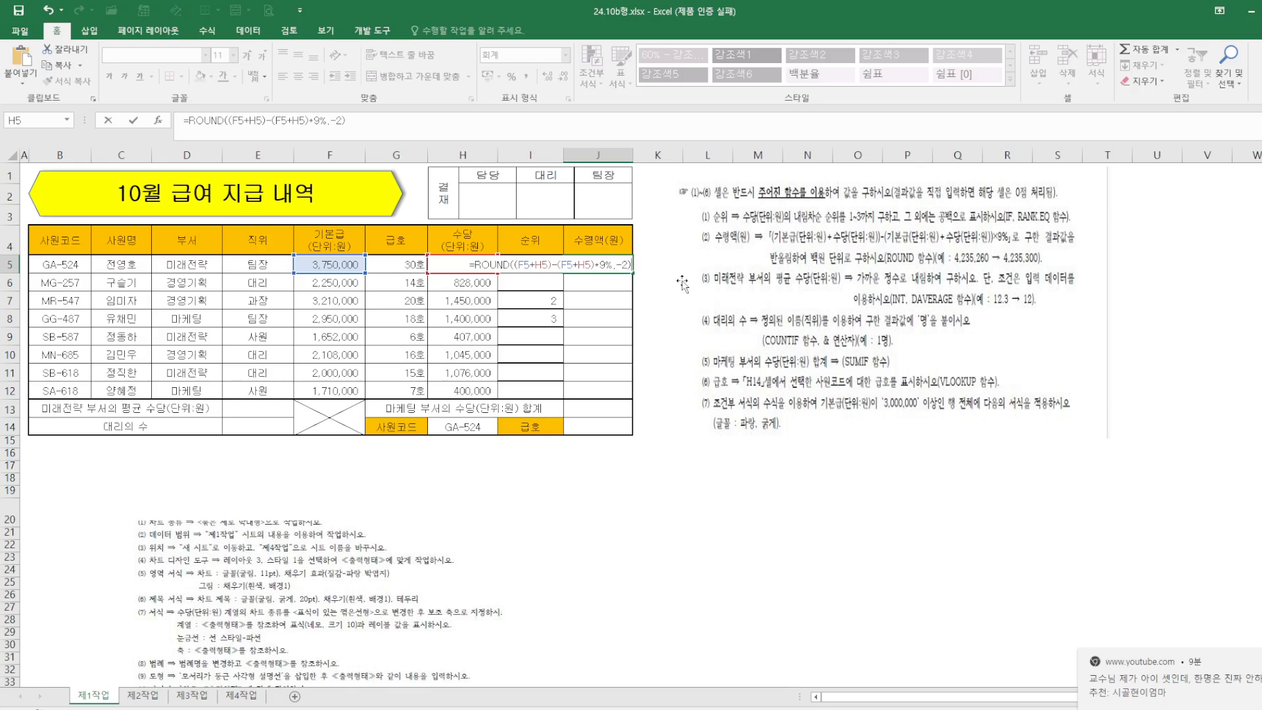
pyautogui.write(')')
pyautogui.press('BackSpace')
pyautogui.press('Return')
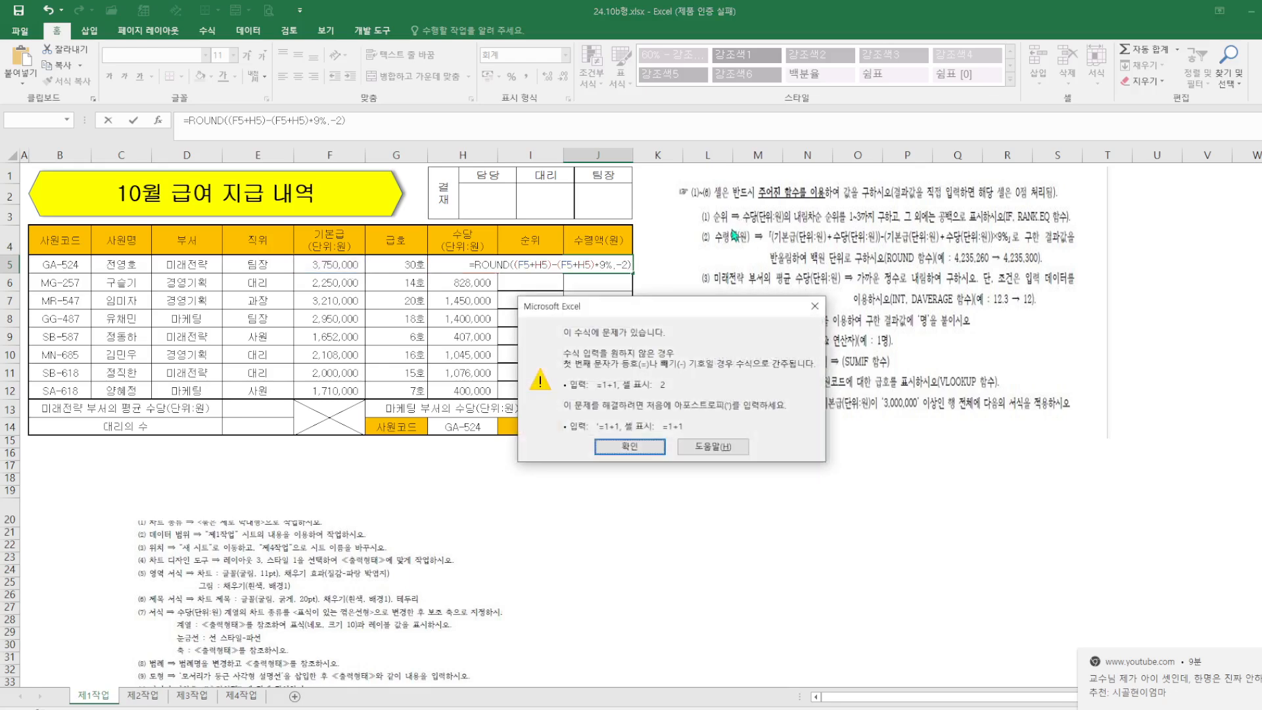
pyautogui.click(625, 447)
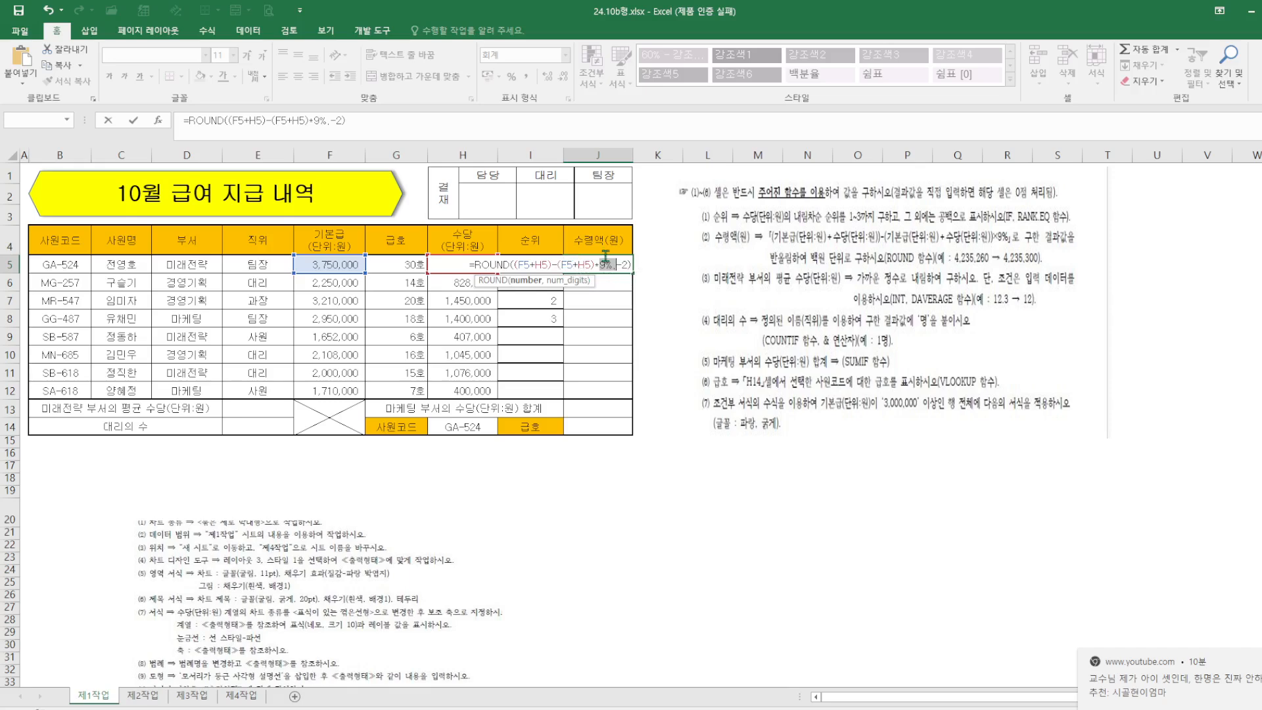
# Step: Try once more to enter the ROUND formula in J5, then abandon the entry and leave the cell empty
pyautogui.click(364, 121)
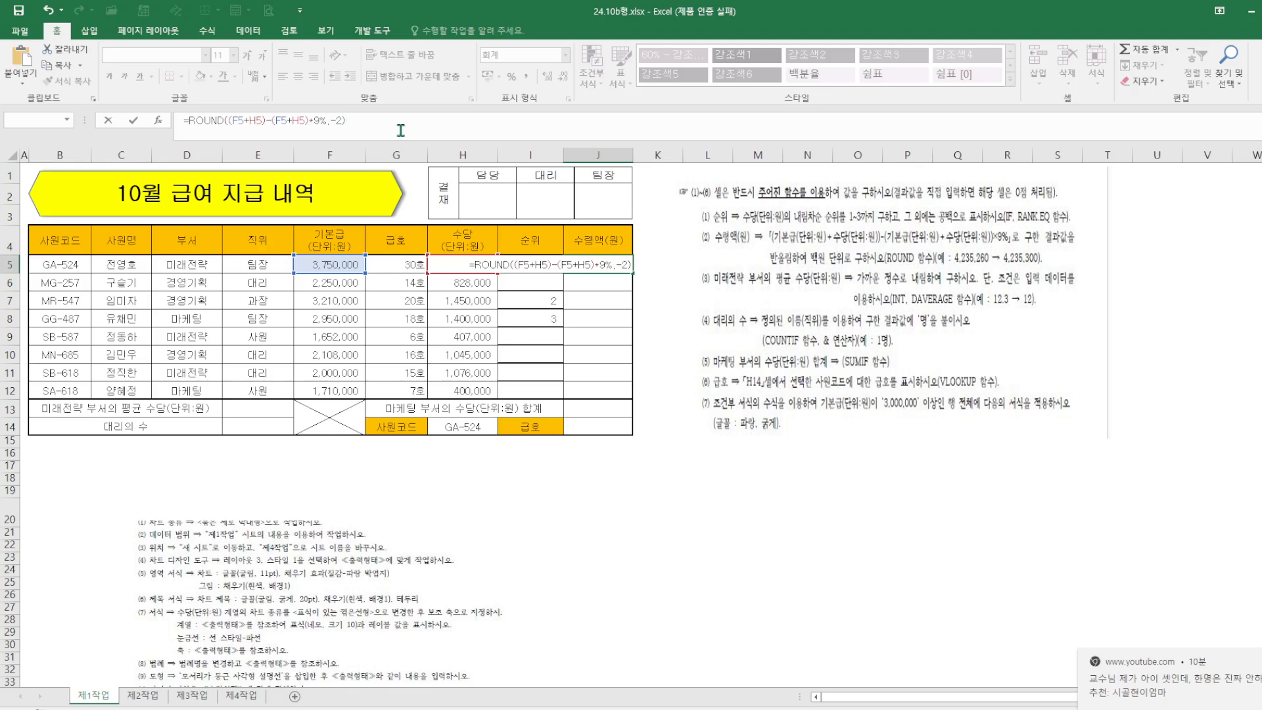
pyautogui.press('Return')
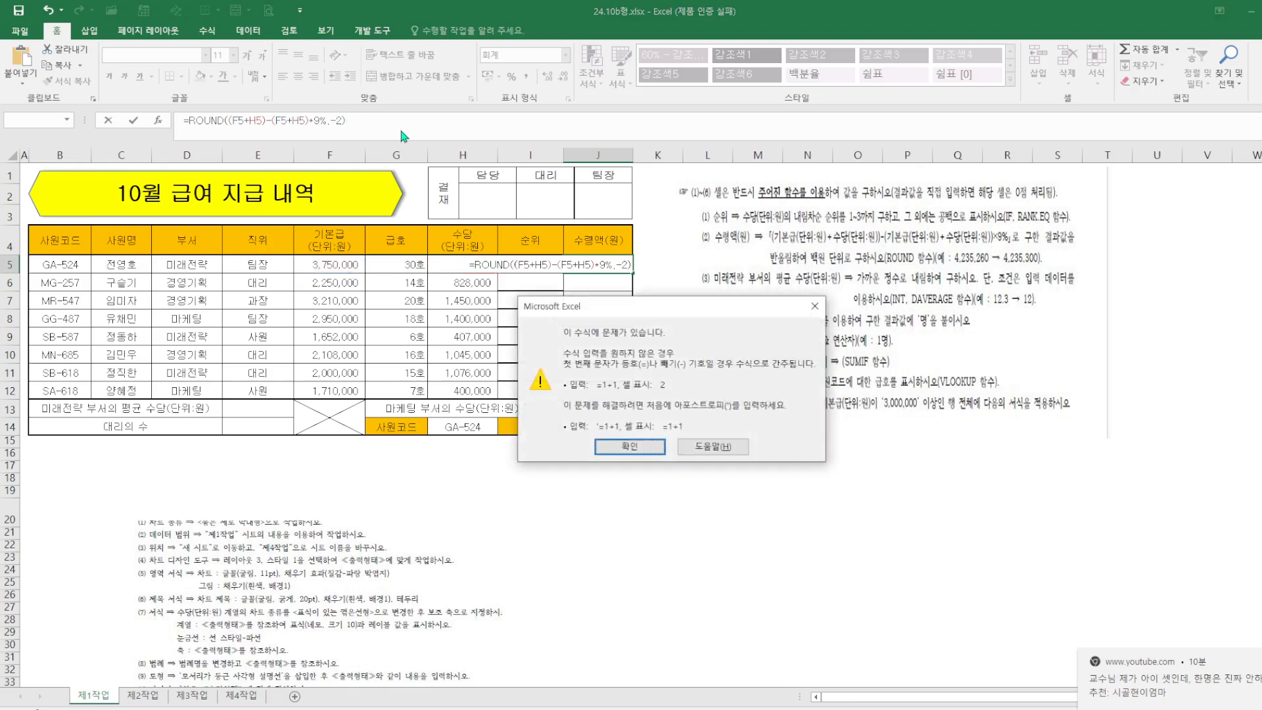
pyautogui.click(618, 445)
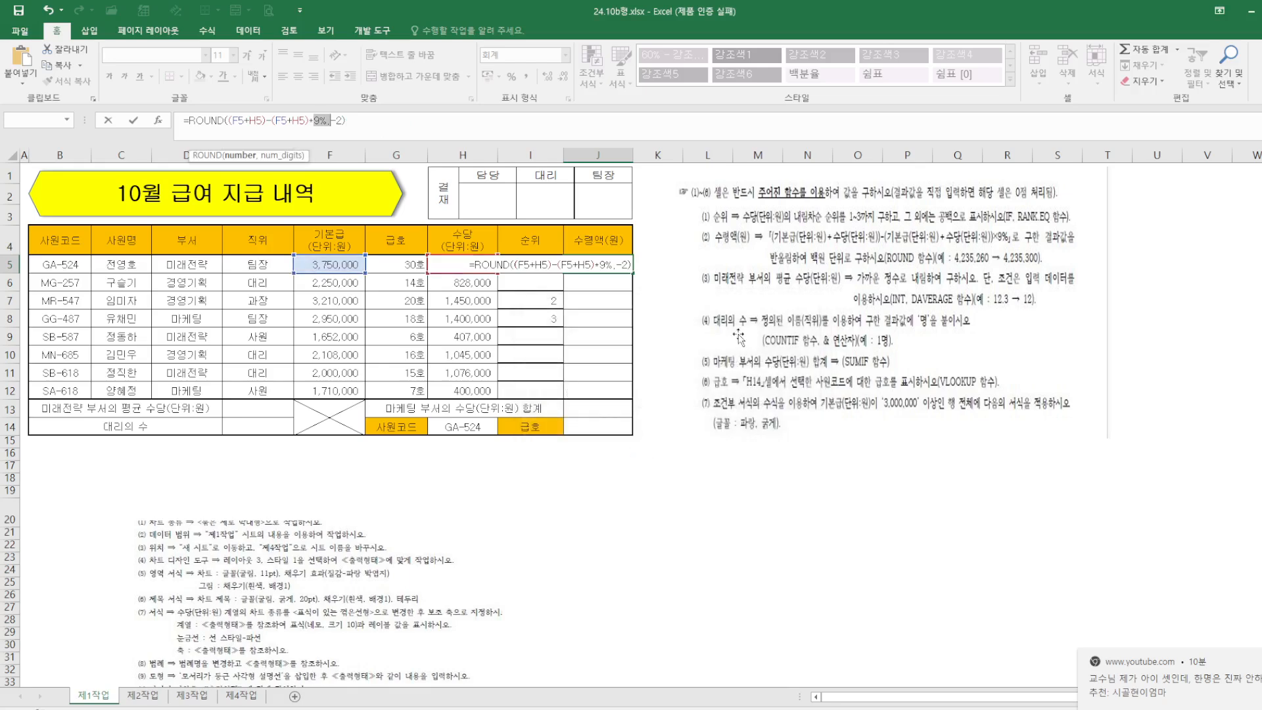
pyautogui.press('Escape')
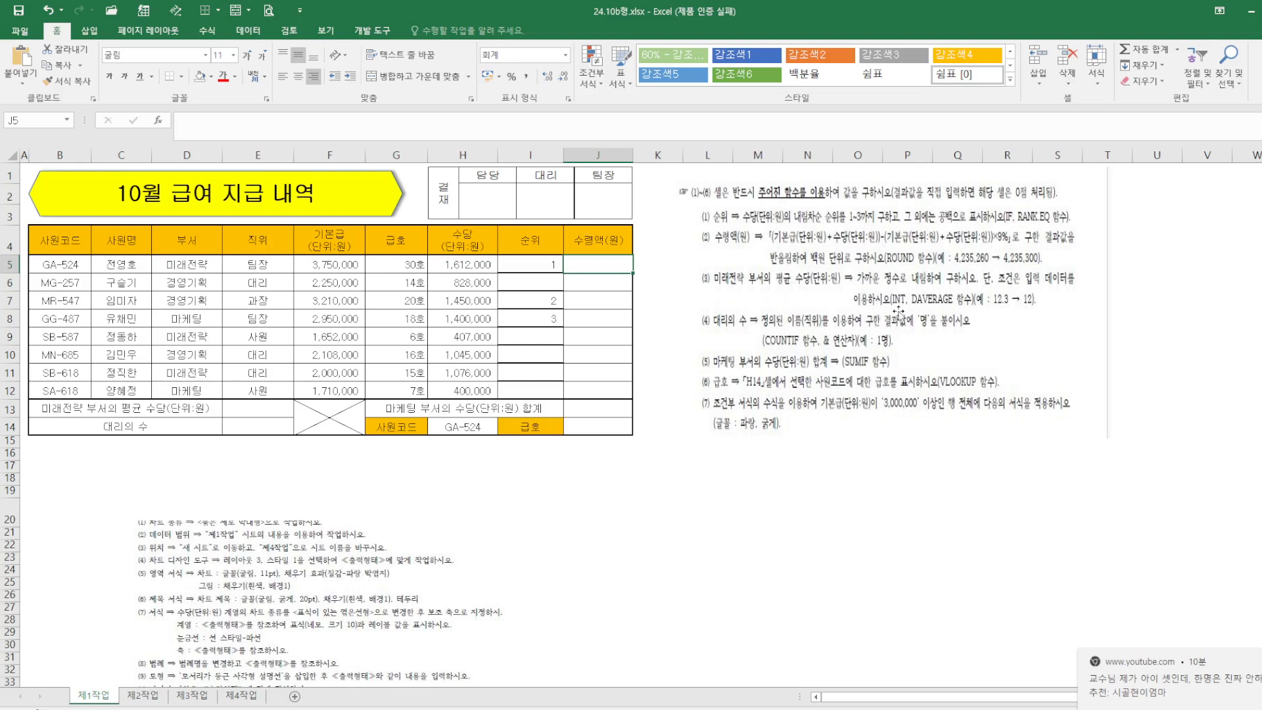
# Step: Start the 미래전략 average allowance formula in E13 as =INT(DAVERAGE(
pyautogui.click(263, 412)
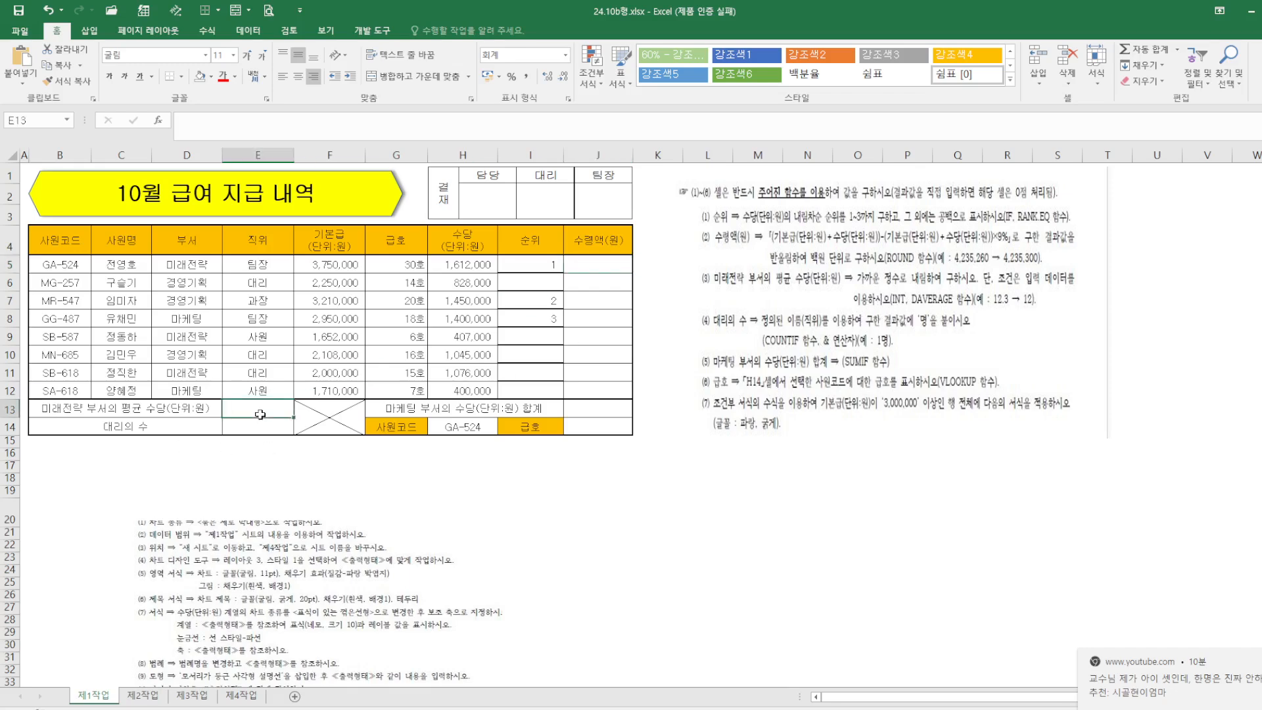
pyautogui.write('=')
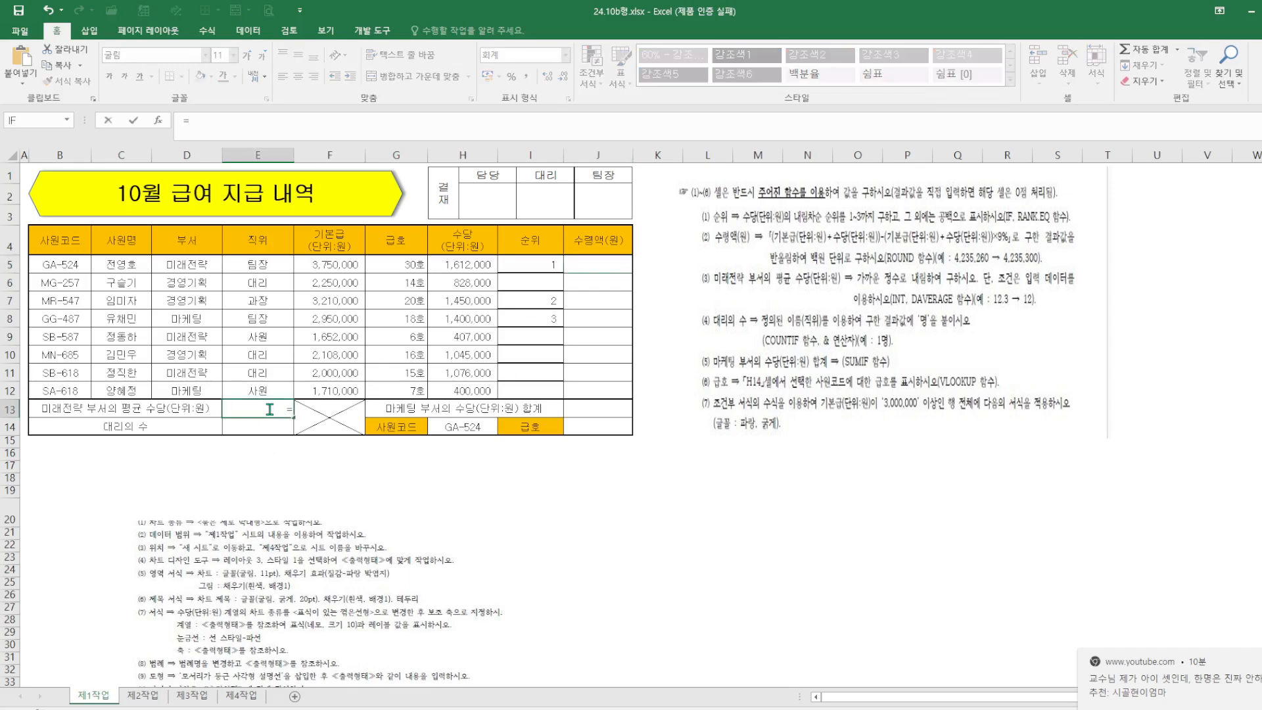
pyautogui.write('INT')
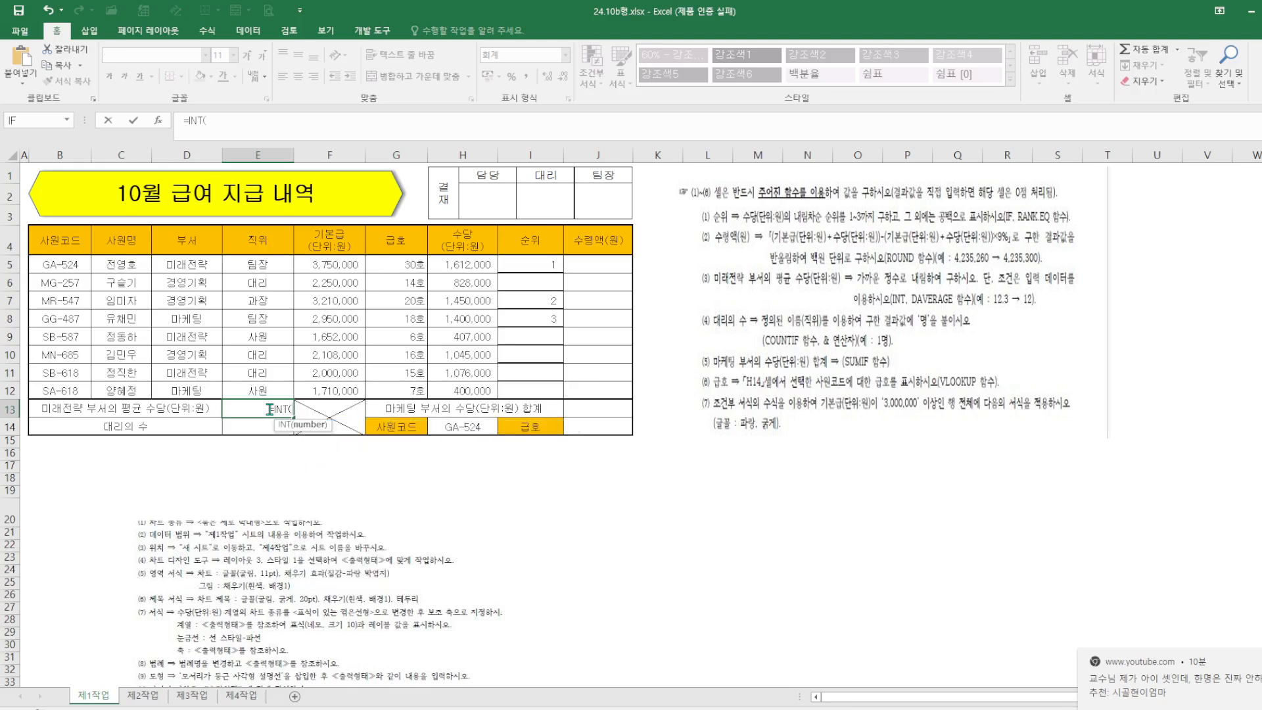
pyautogui.write('(D')
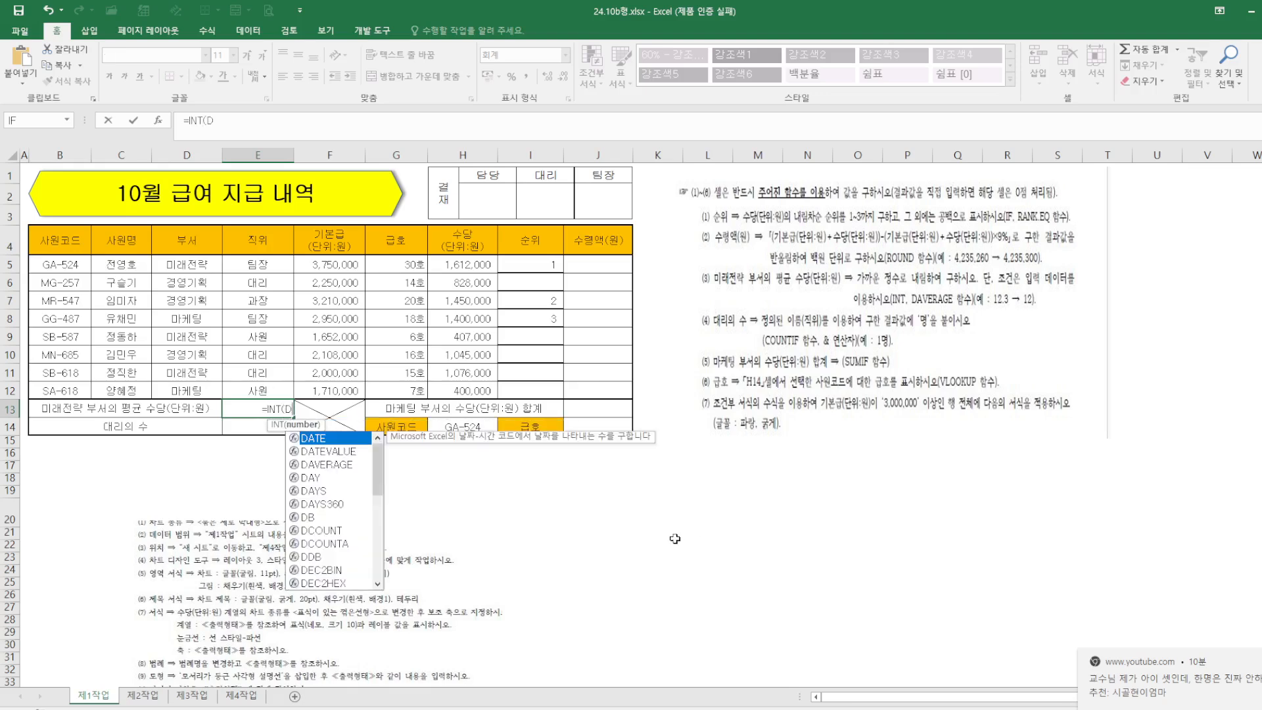
pyautogui.write('AV')
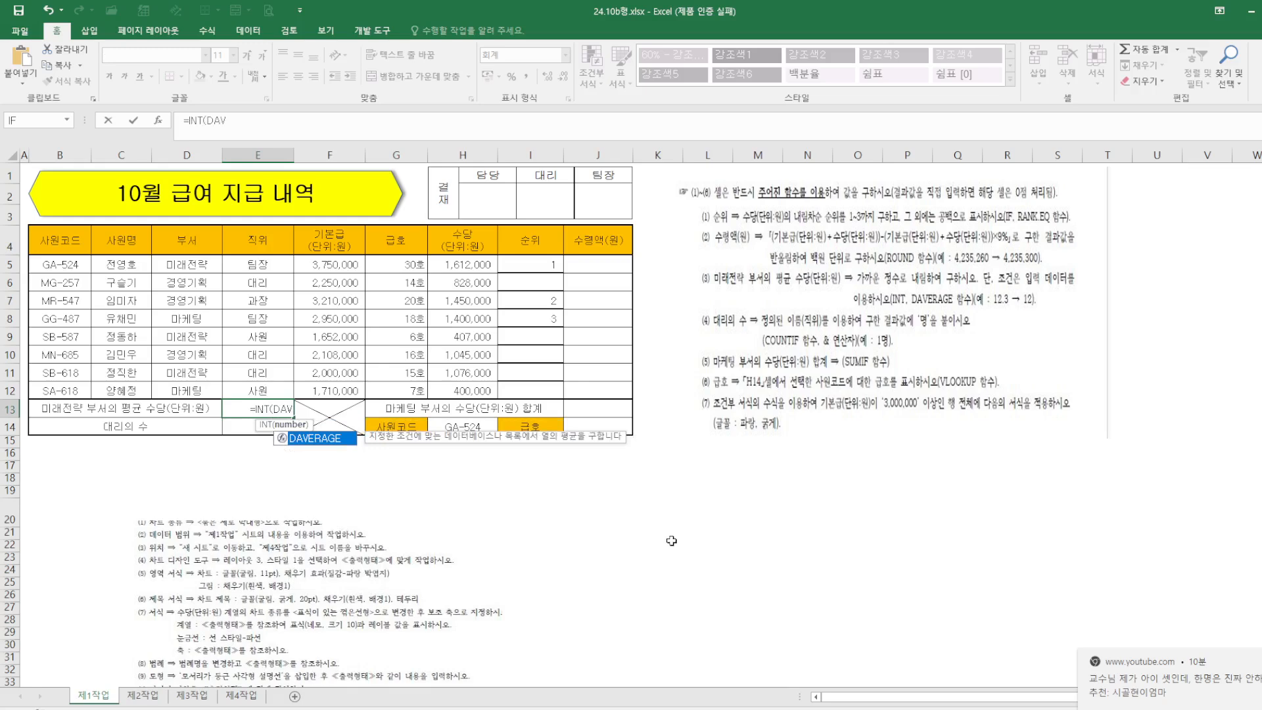
pyautogui.doubleClick(346, 439)
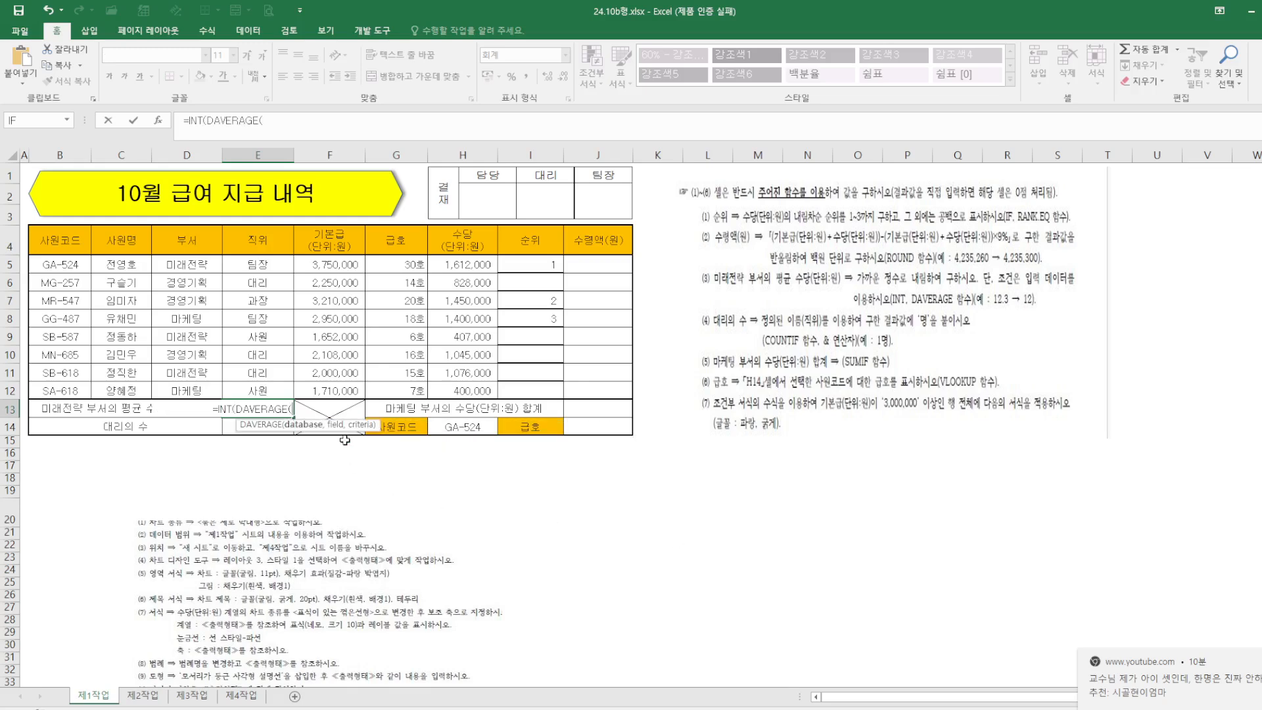
# Step: Set the DAVERAGE arguments to database B4:J12, field H4 and criteria D4:D5, and accept the correction that closes the INT formula
pyautogui.click(158, 121)
pyautogui.moveTo(795, 313); pyautogui.dragTo(819, 468)
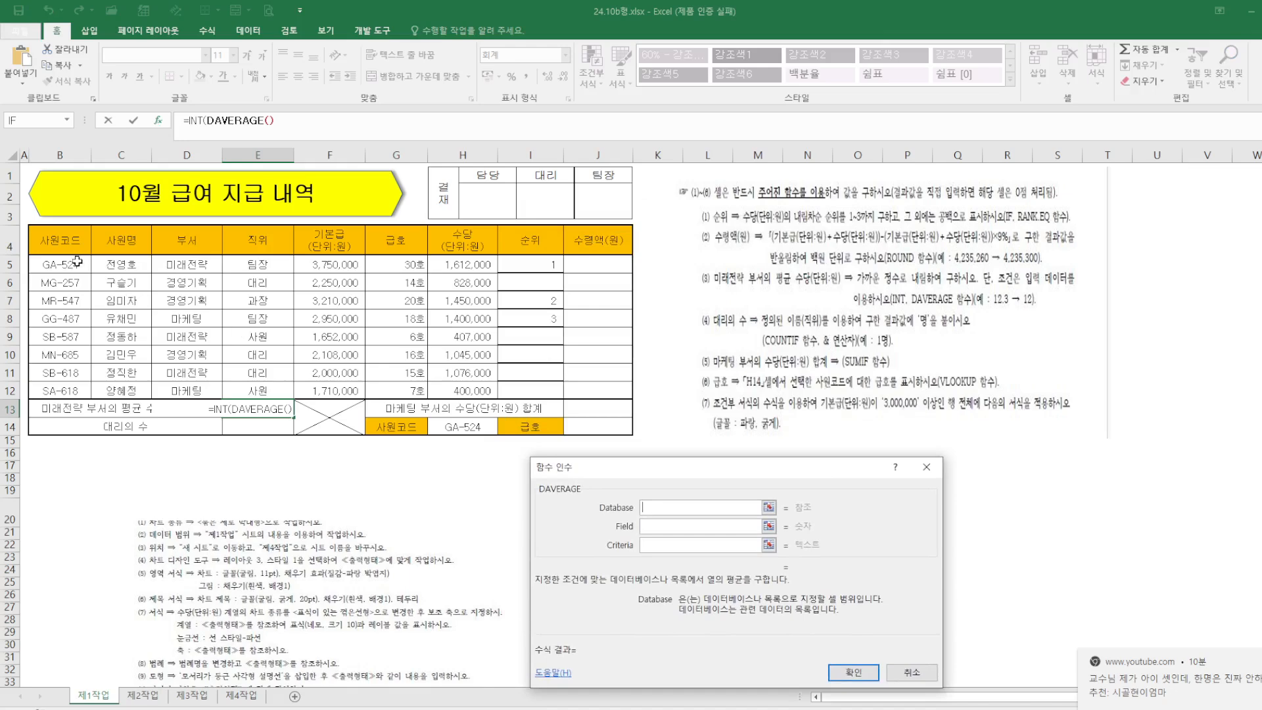
pyautogui.moveTo(59, 241); pyautogui.dragTo(583, 383)
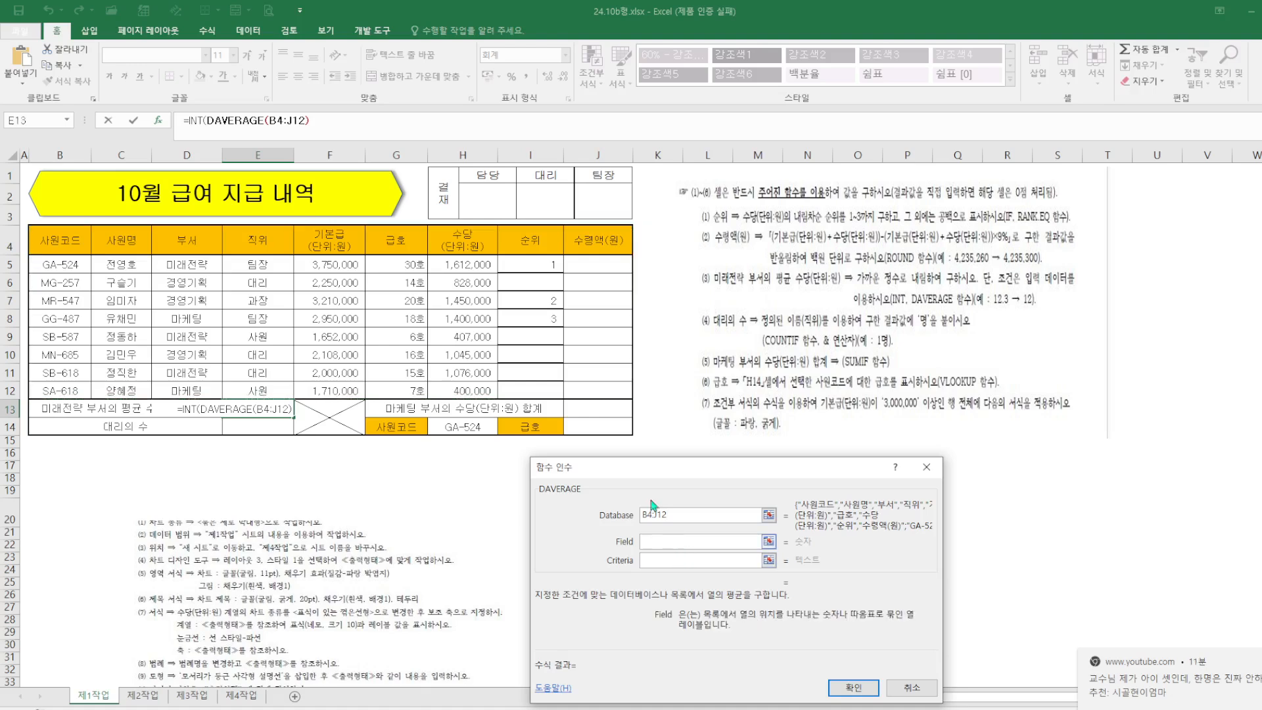
pyautogui.click(450, 244)
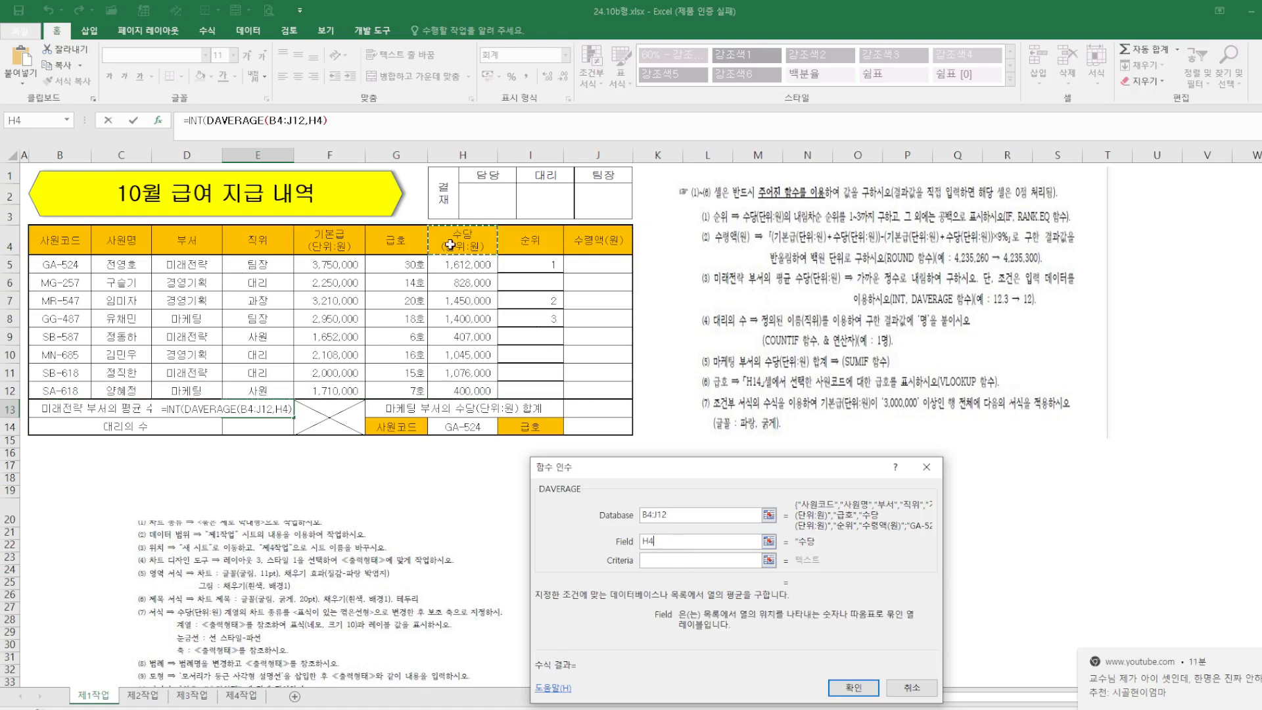
pyautogui.click(661, 560)
pyautogui.moveTo(188, 244); pyautogui.dragTo(214, 266)
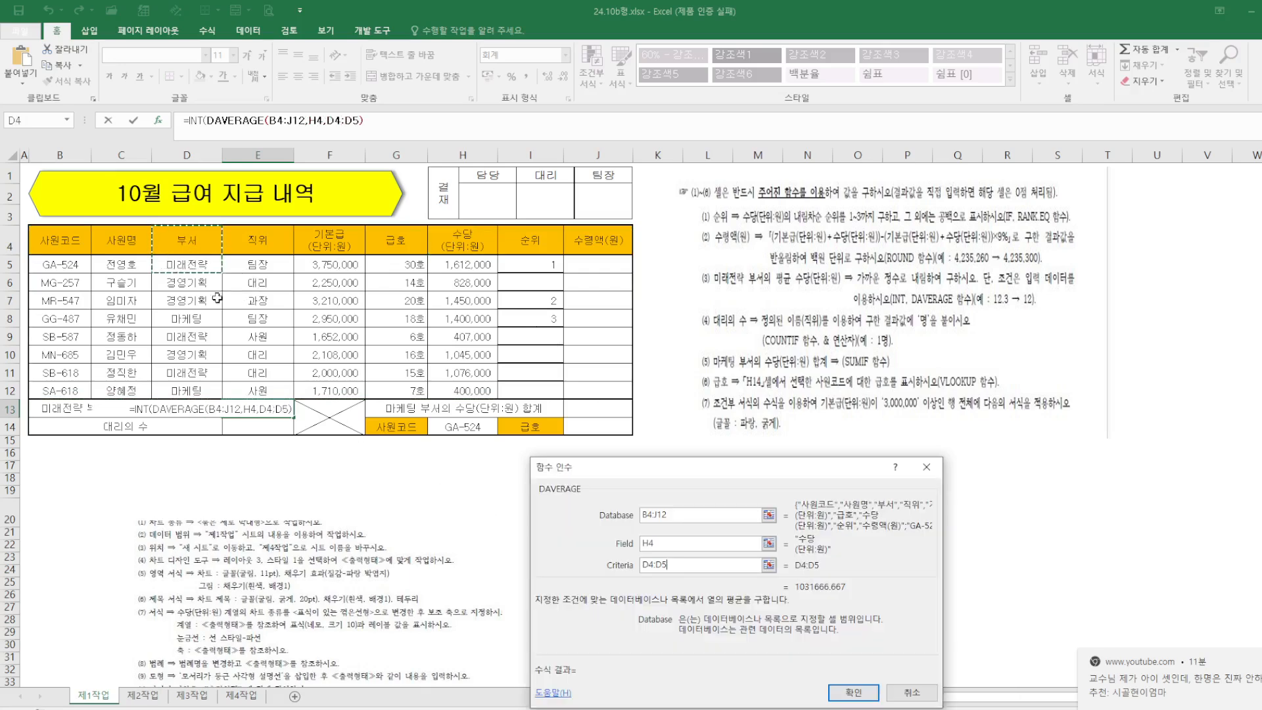
pyautogui.click(864, 694)
pyautogui.click(608, 420)
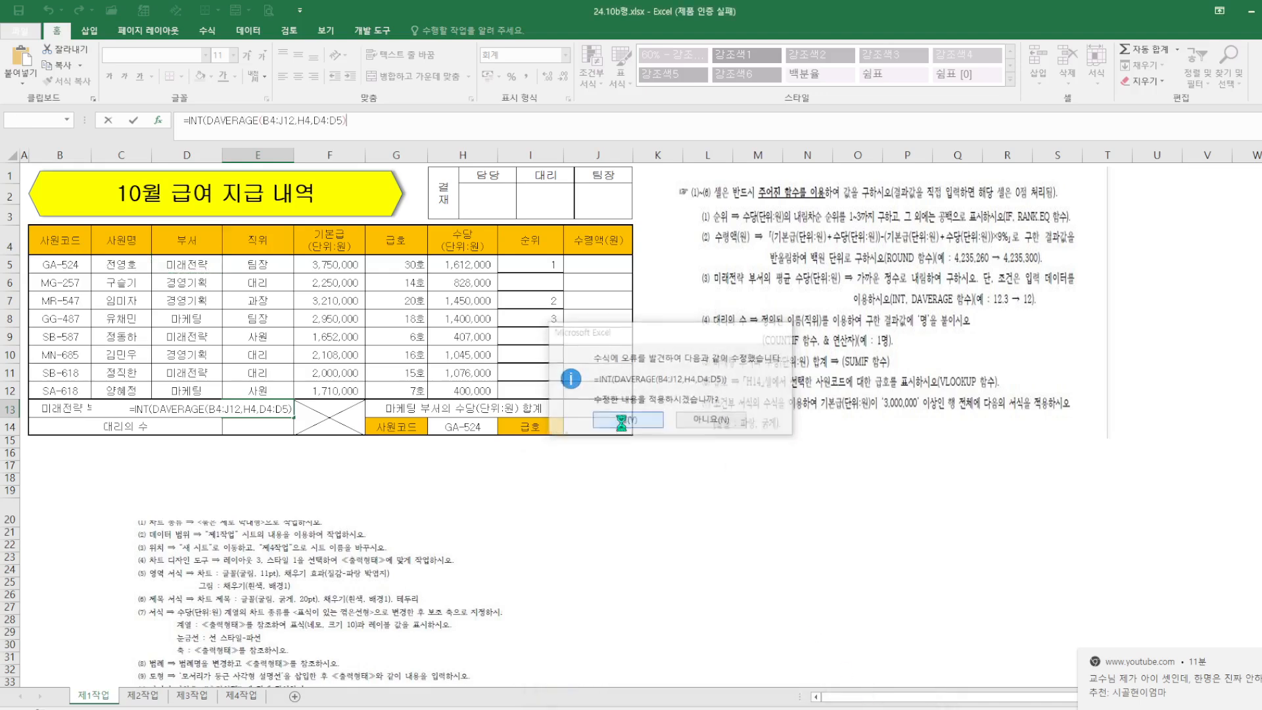
# Step: Enter =COUNTIF(직위,E6) in E14 to count the 대리 employees using the named range over E5:E12
pyautogui.click(258, 427)
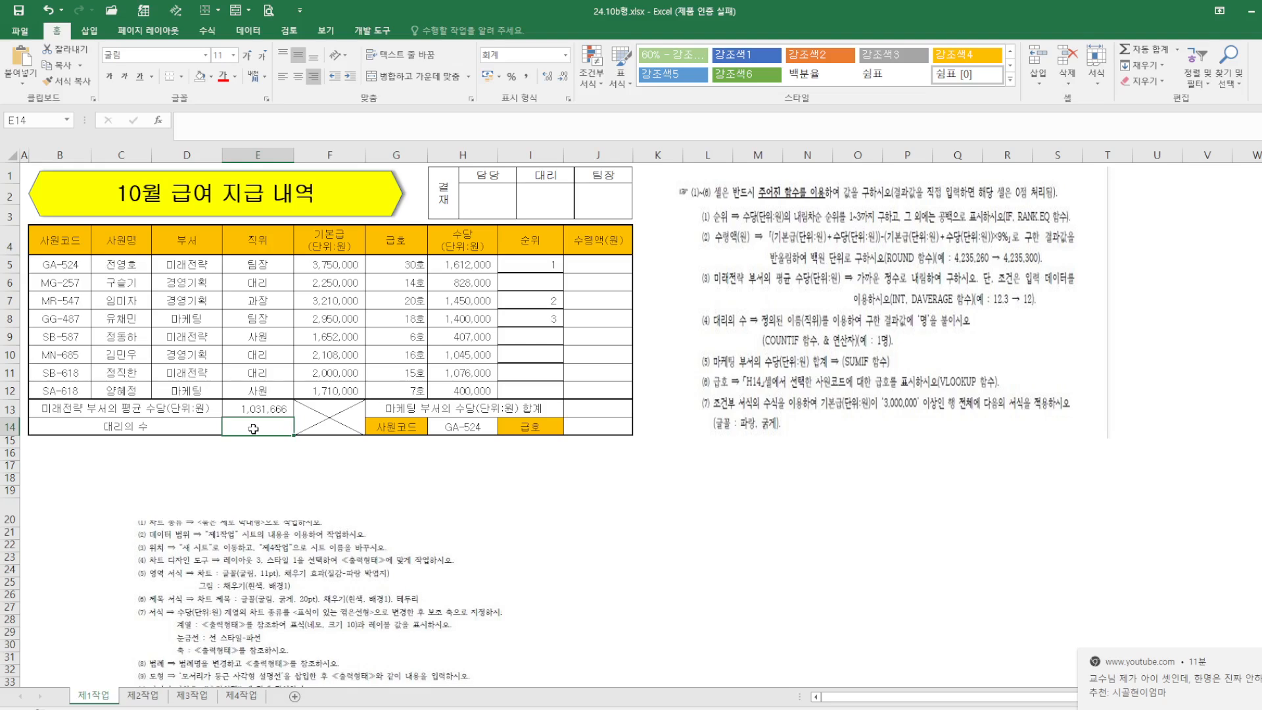
pyautogui.write('=C')
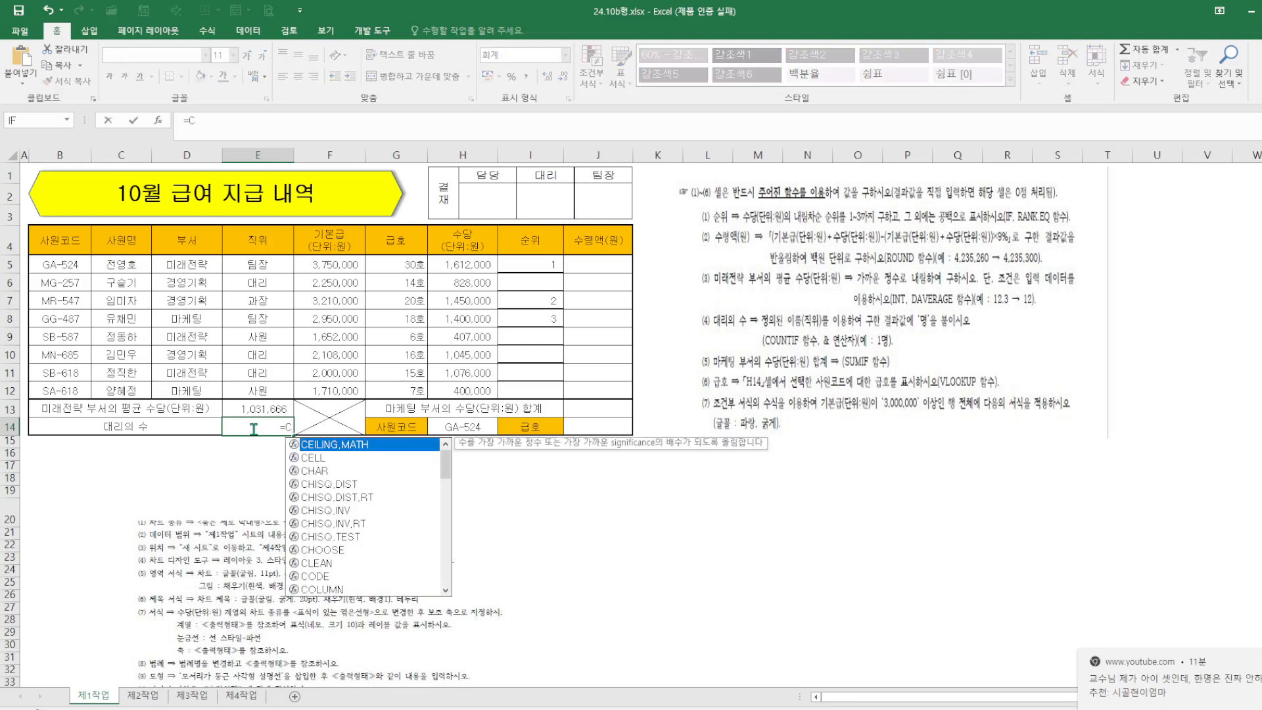
pyautogui.write('OUNTIF')
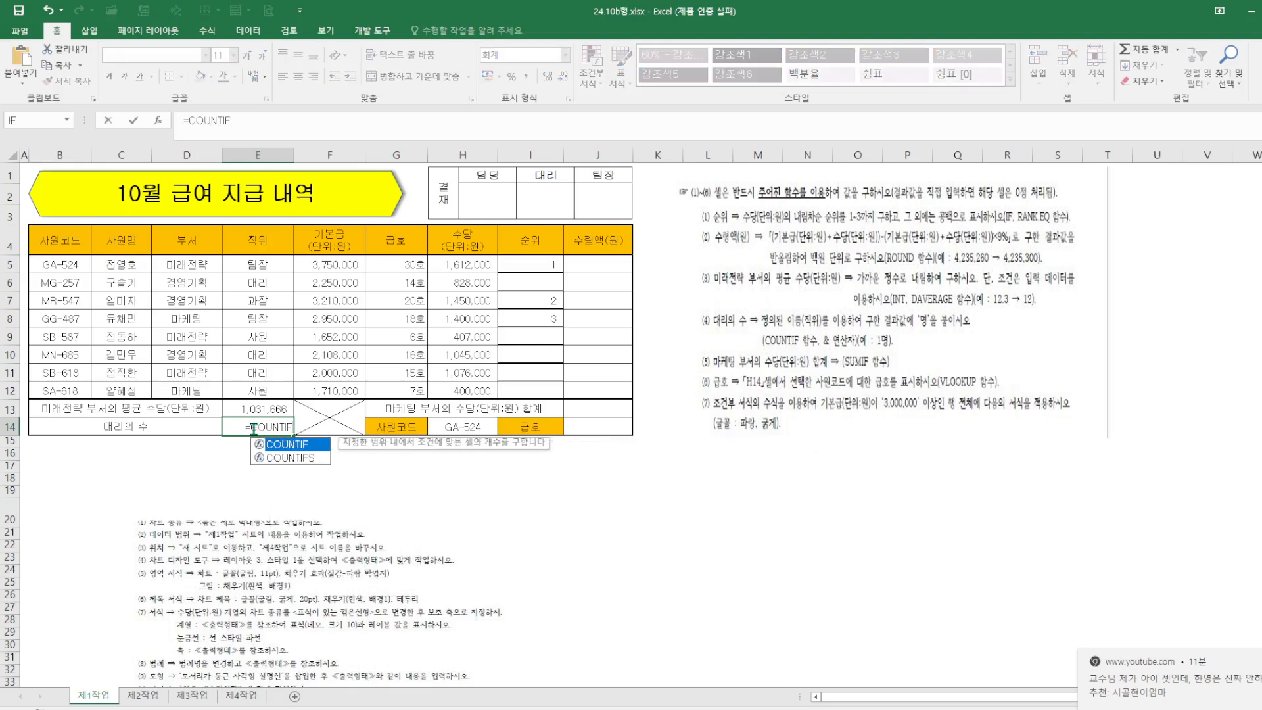
pyautogui.write('(')
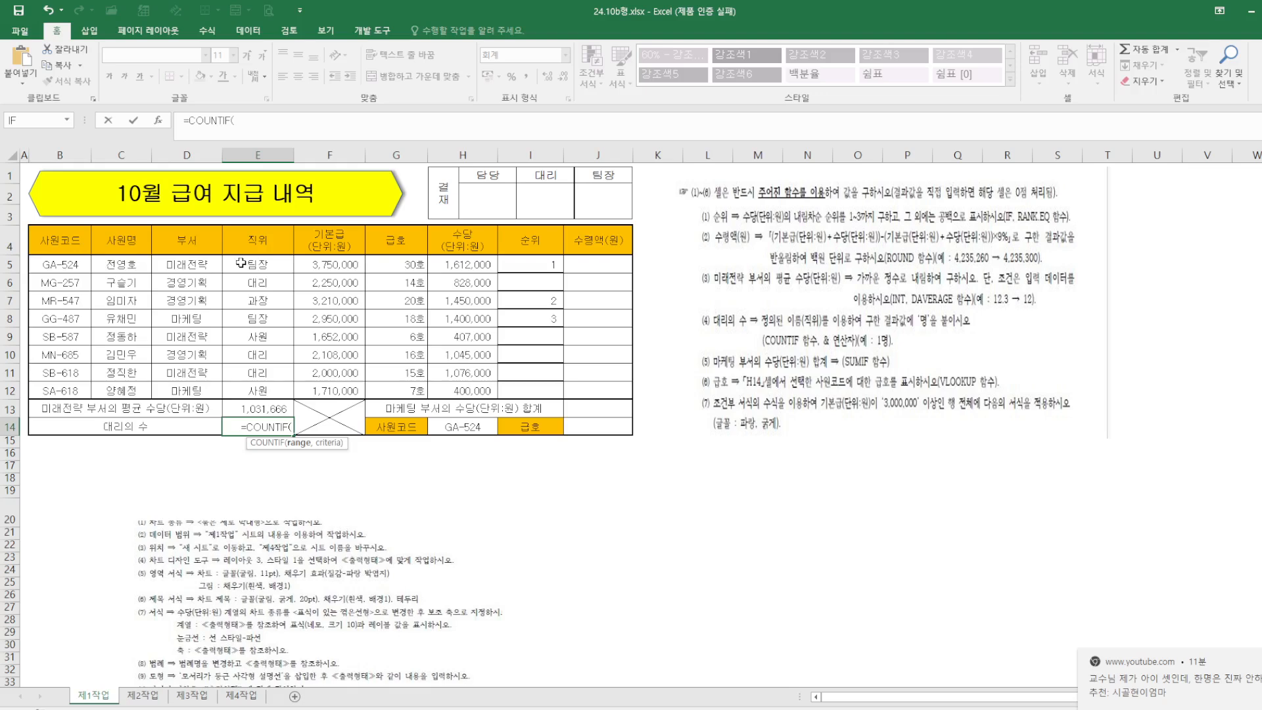
pyautogui.moveTo(241, 263); pyautogui.dragTo(258, 384)
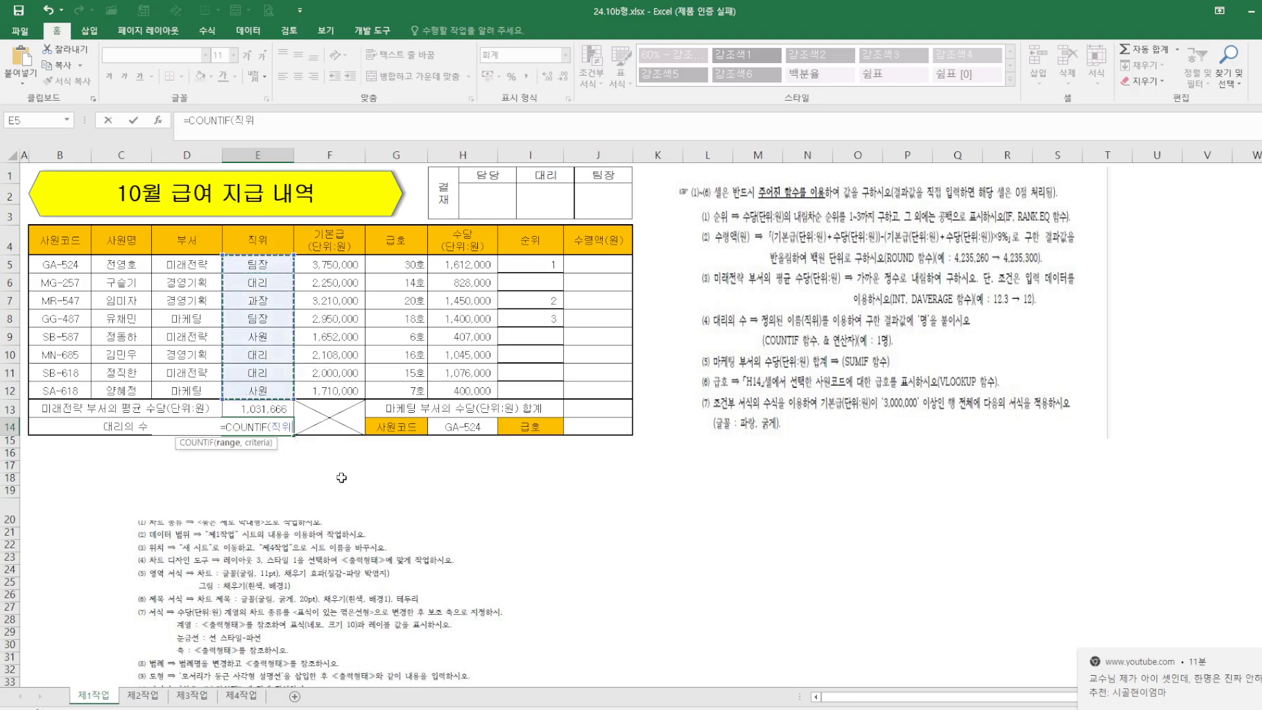
pyautogui.write(',')
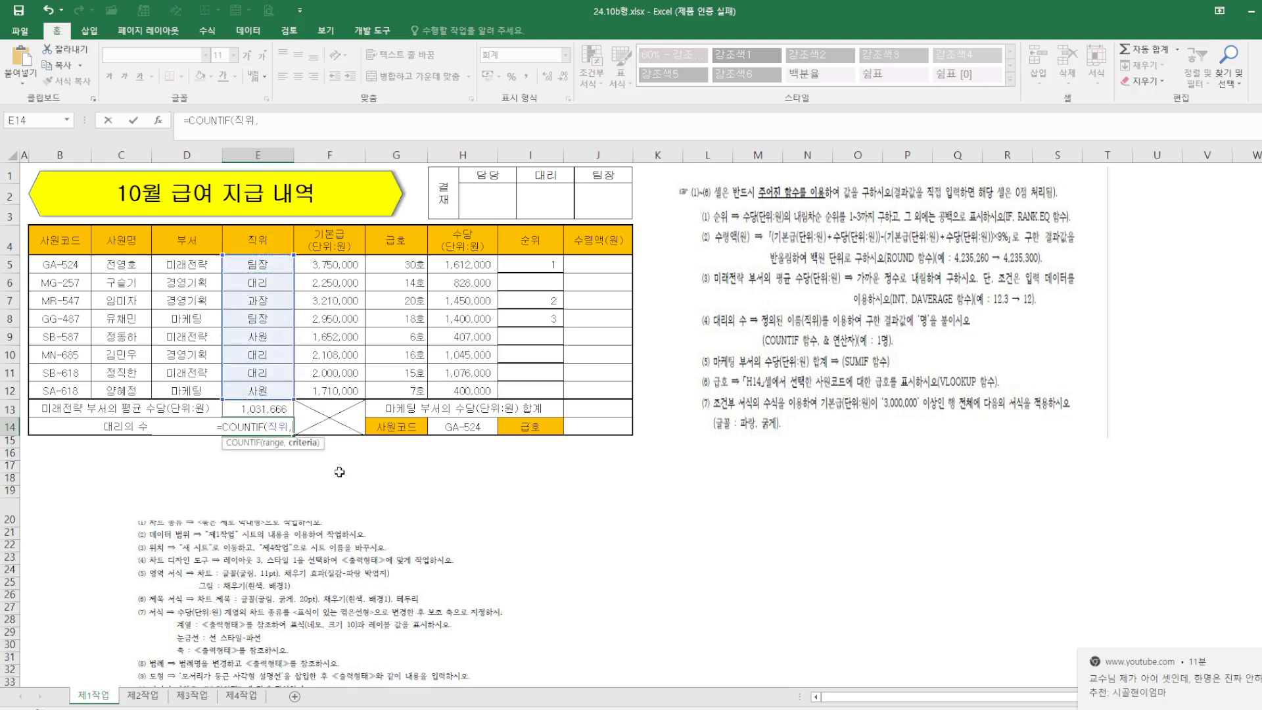
pyautogui.click(268, 288)
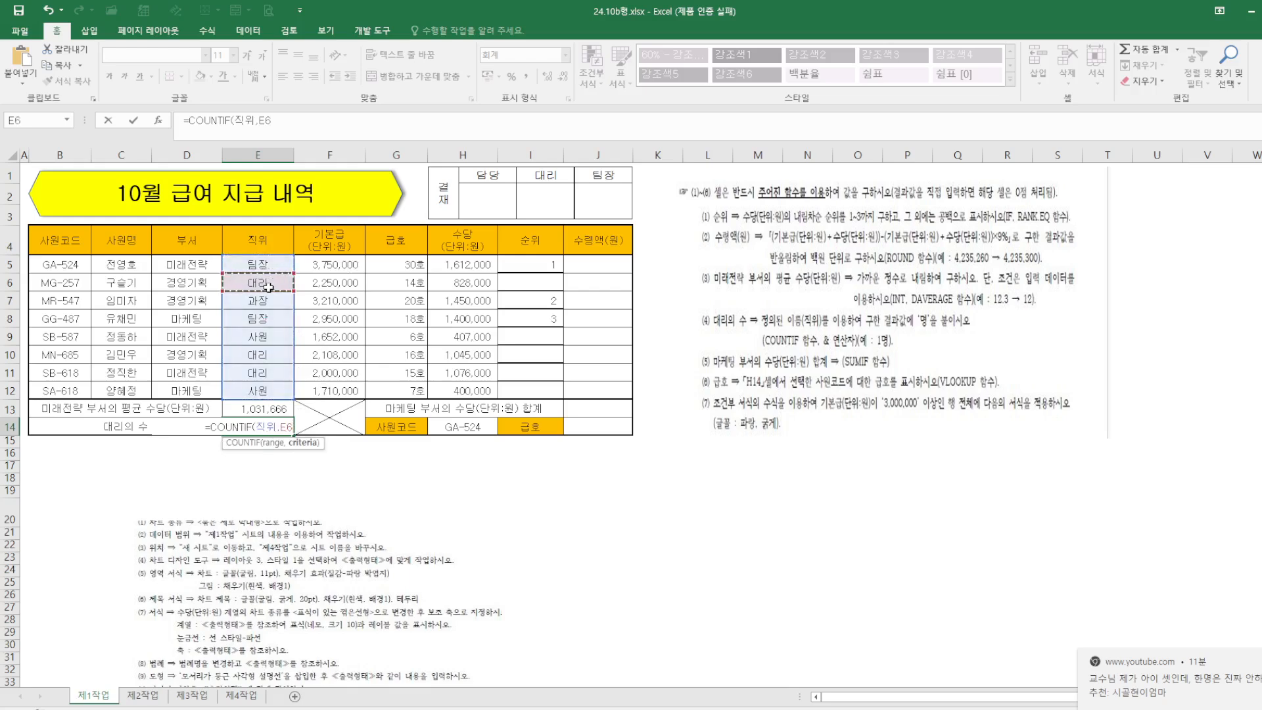
pyautogui.write(')')
pyautogui.press('Return')
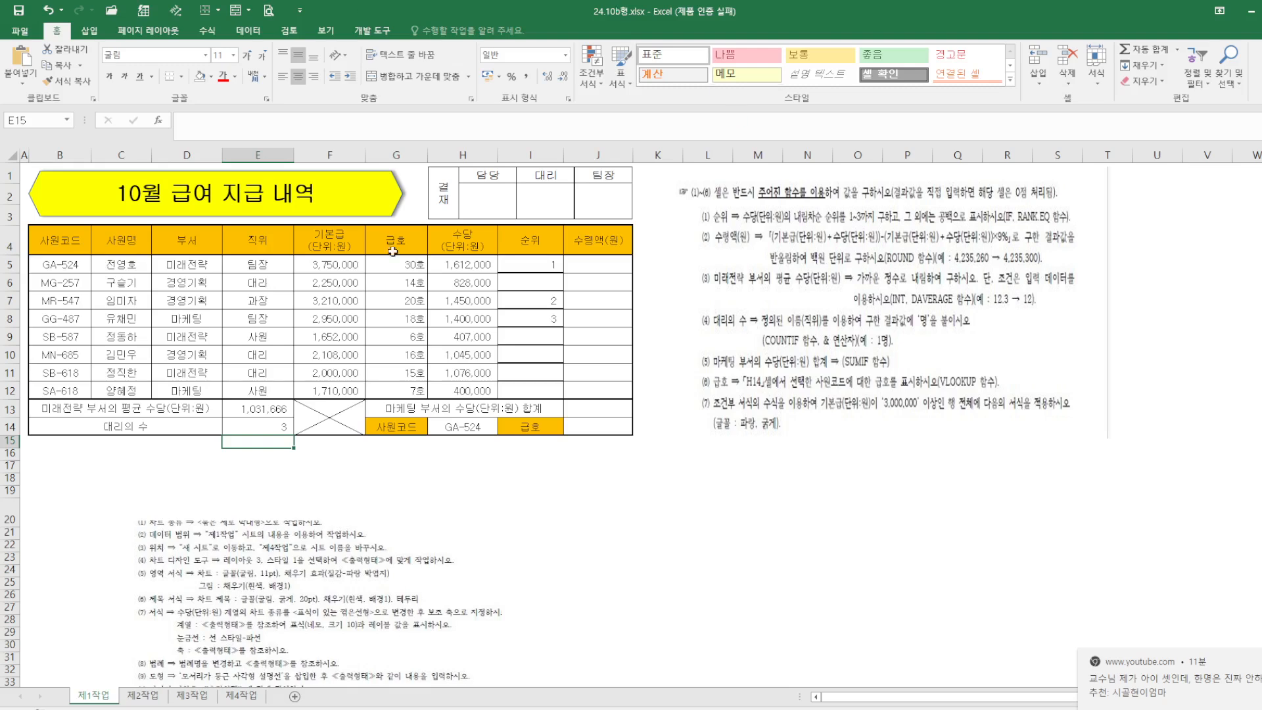
# Step: Check the 대리 entries in the 직위 column against the count in E14
pyautogui.click(261, 282)
pyautogui.click(266, 354)
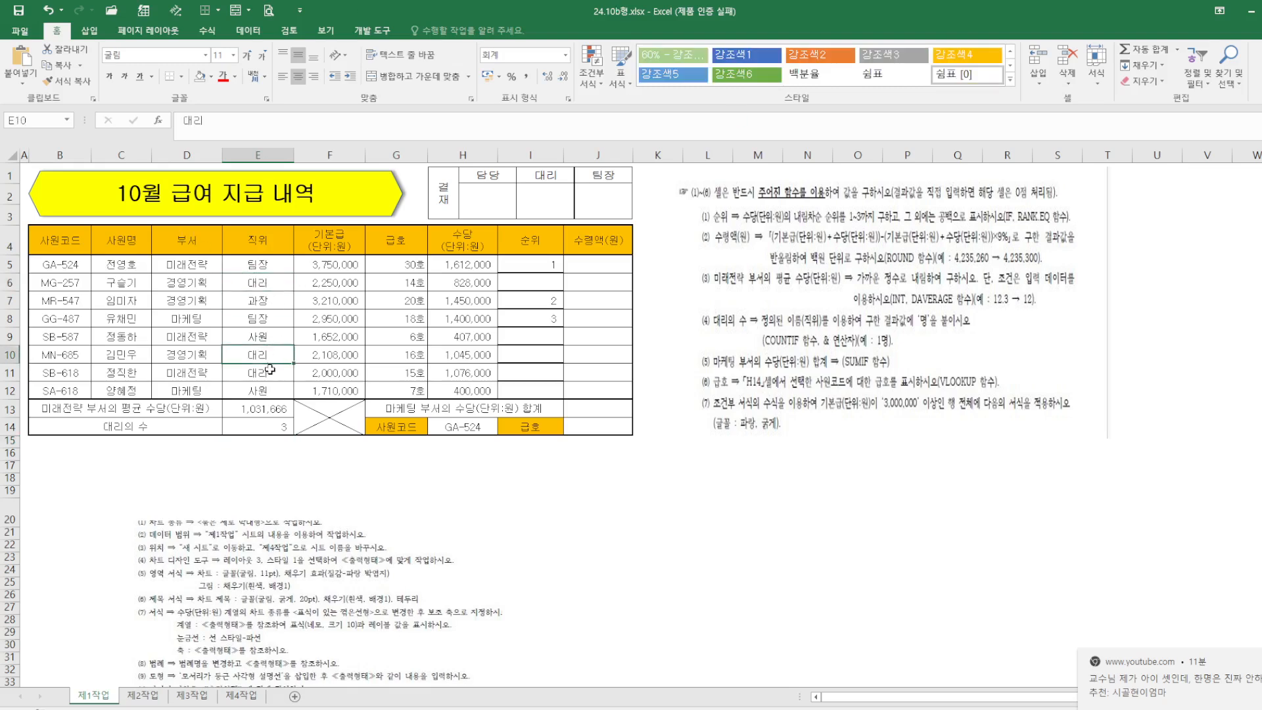
pyautogui.click(532, 546)
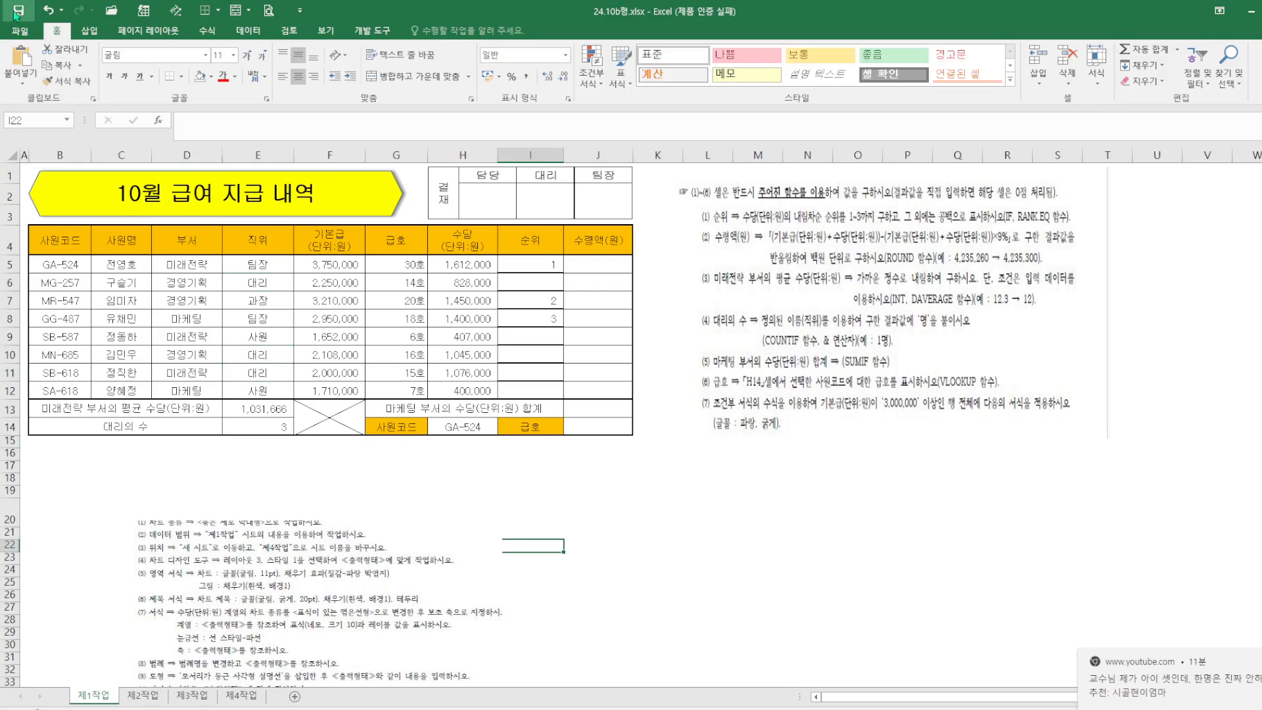
# Step: Start a VLOOKUP formula in J14 with H14 as the lookup value
pyautogui.click(820, 542)
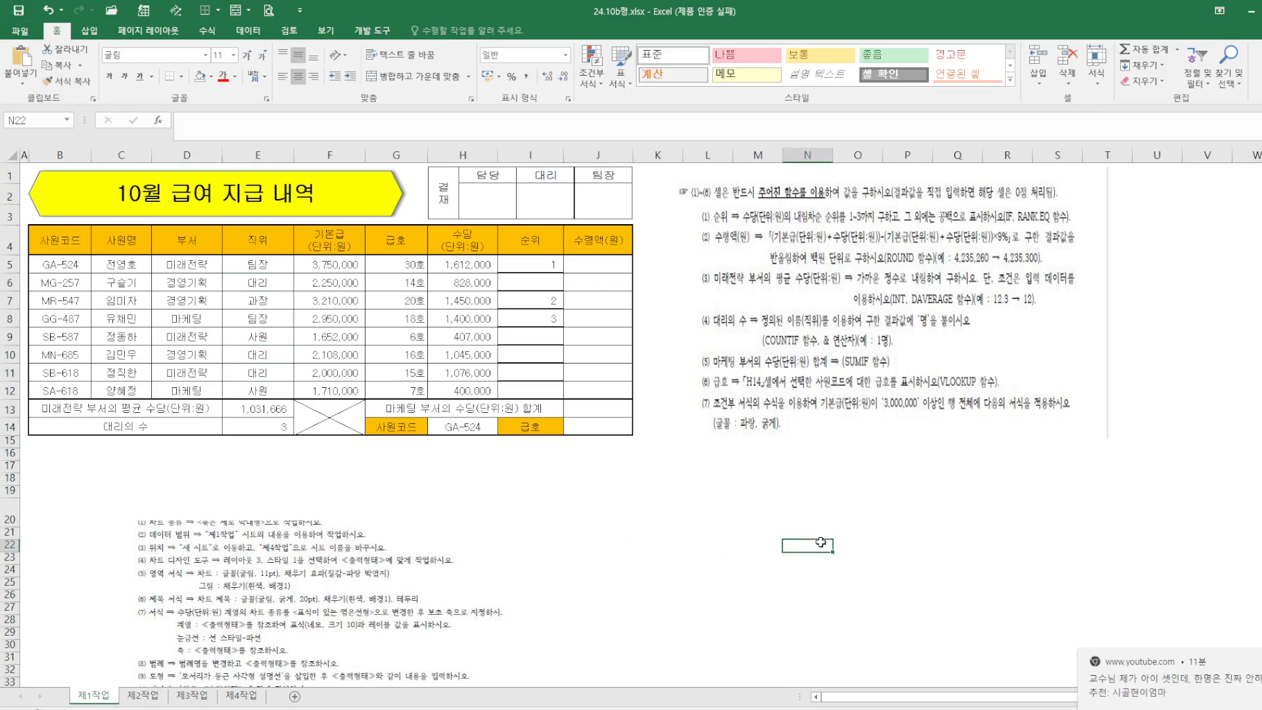
pyautogui.click(603, 430)
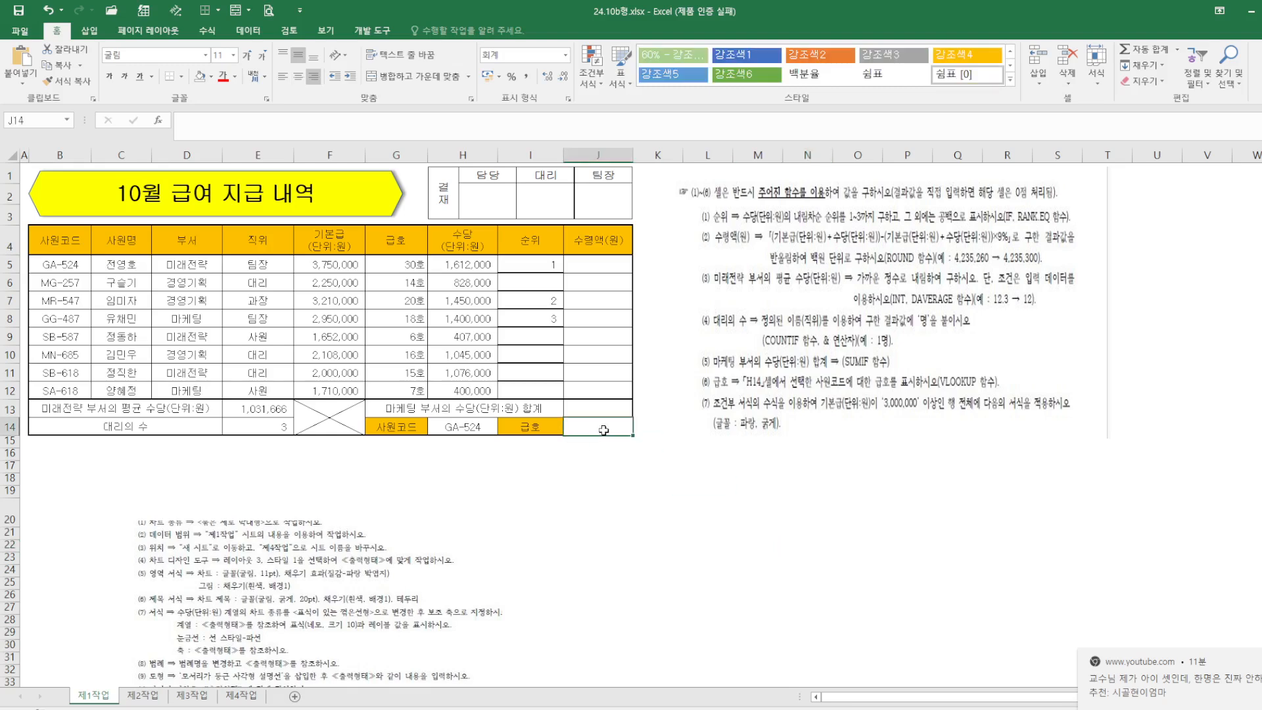
pyautogui.write('=VL')
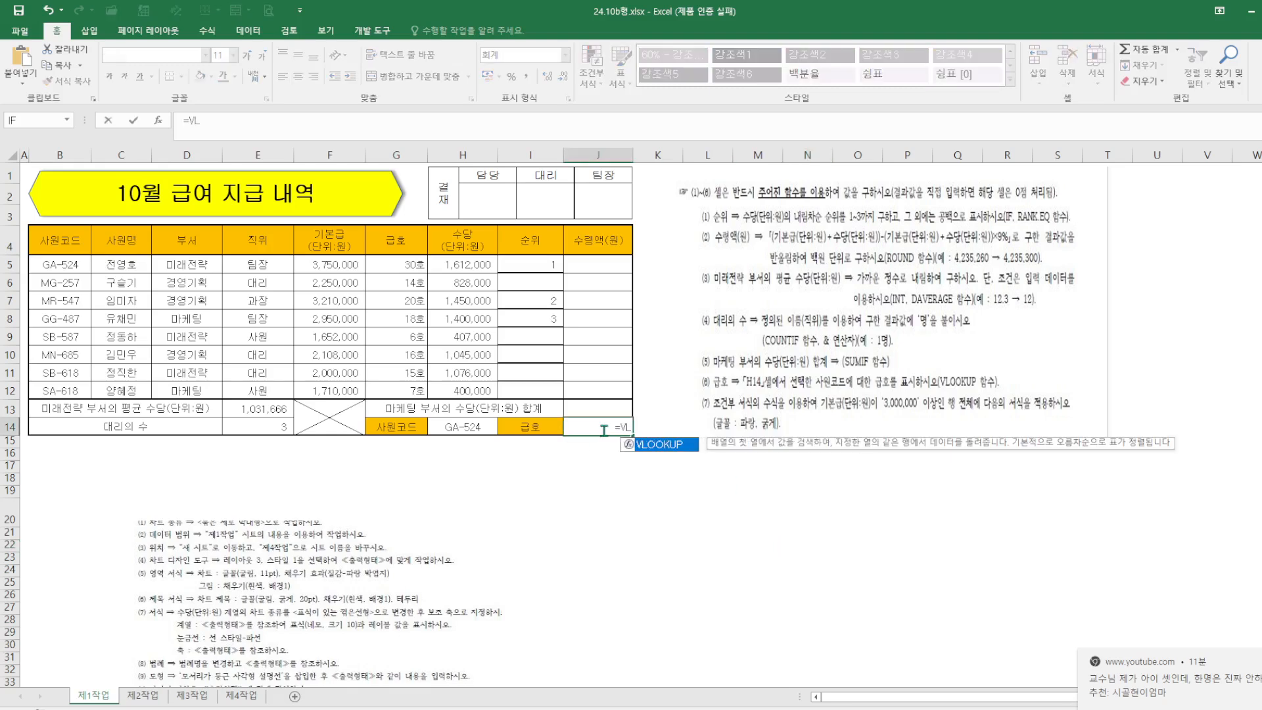
pyautogui.doubleClick(660, 445)
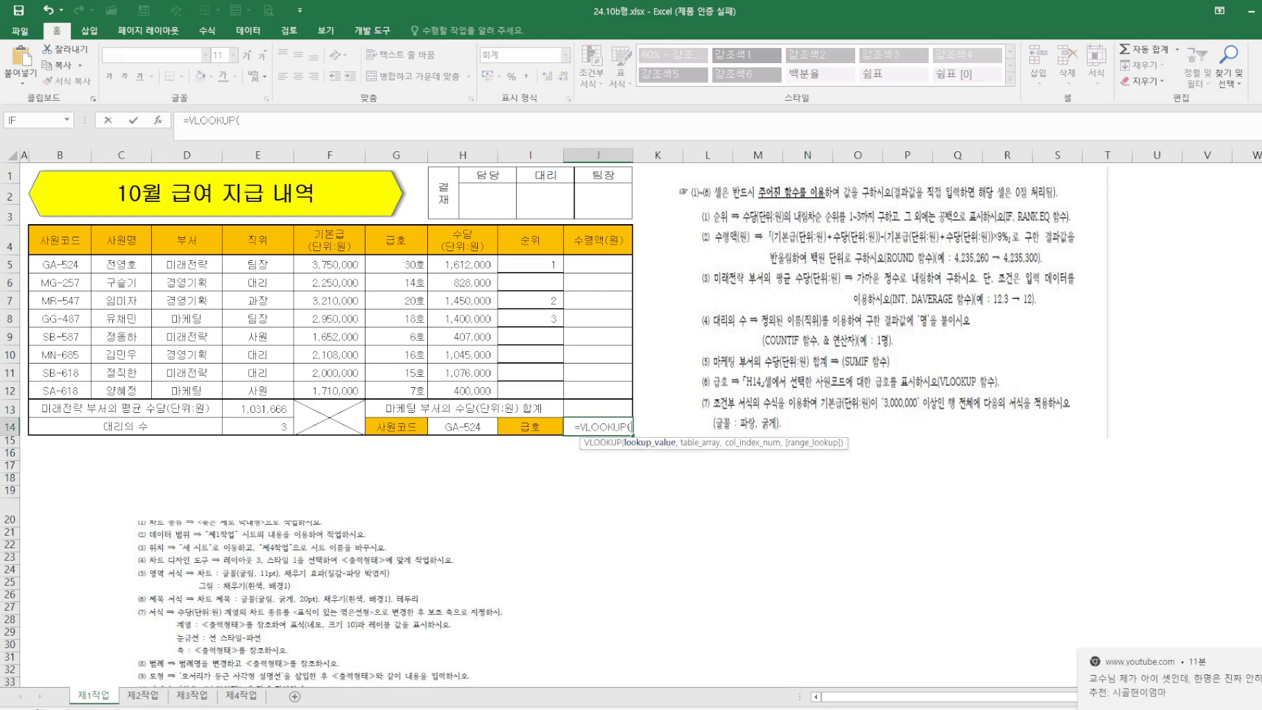
pyautogui.click(163, 121)
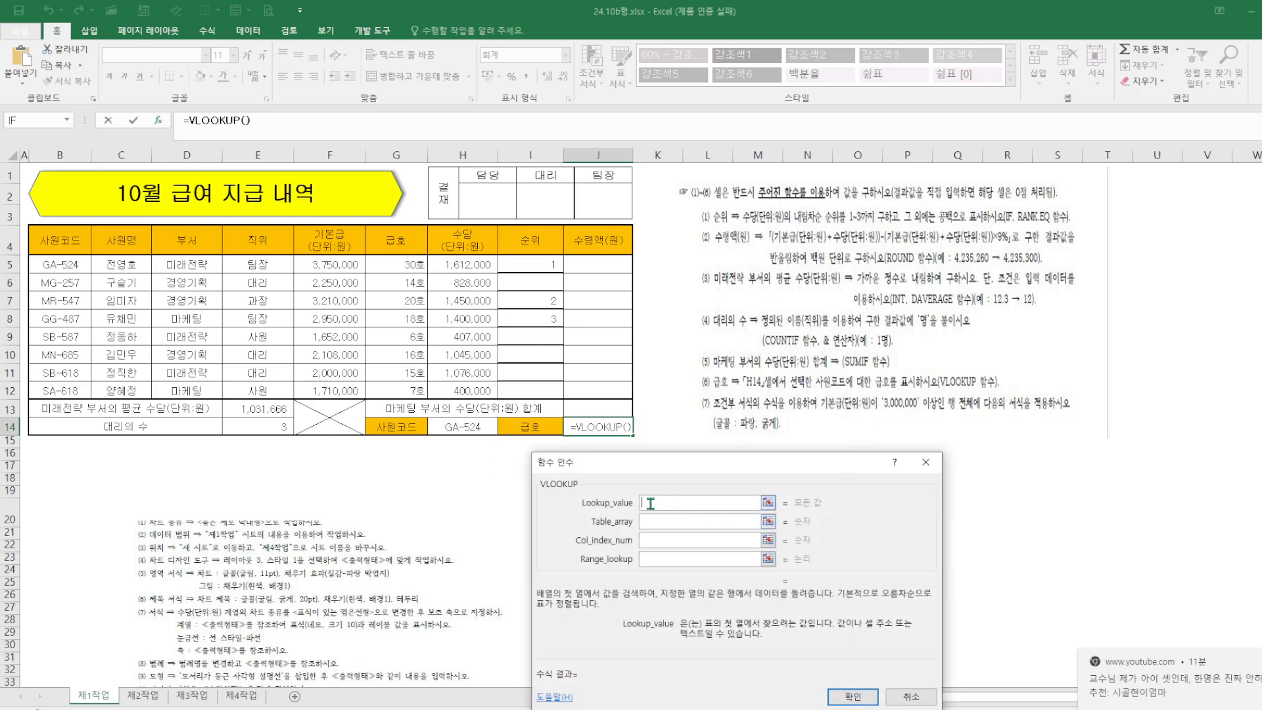
pyautogui.click(397, 426)
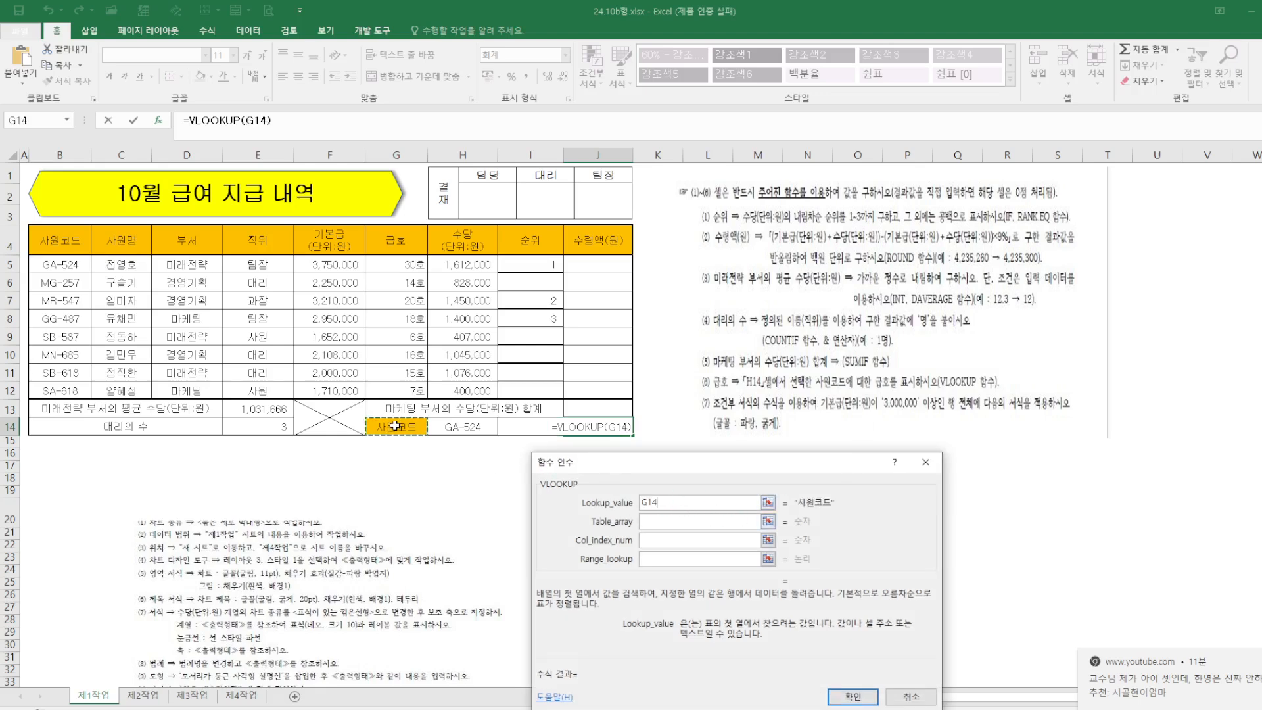
pyautogui.click(471, 426)
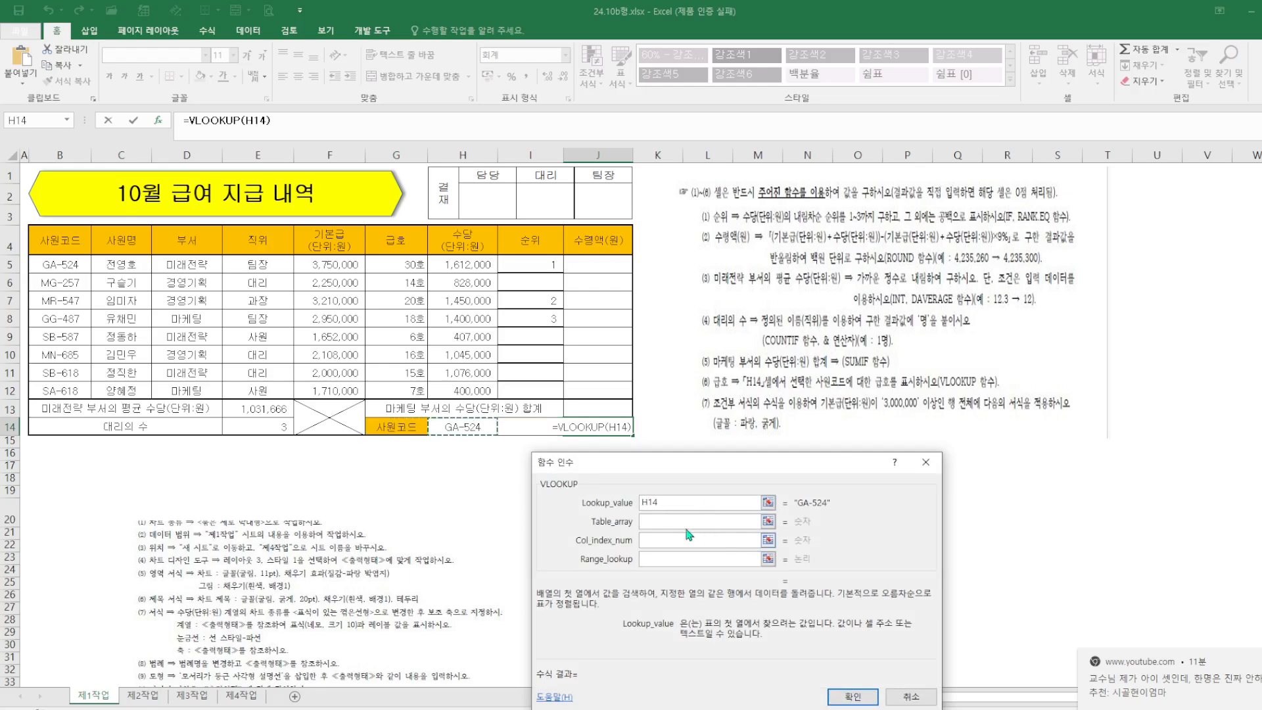
# Step: Complete the J14 VLOOKUP with table B5:J12, column index 6 and range lookup 0
pyautogui.click(729, 523)
pyautogui.moveTo(72, 266); pyautogui.dragTo(581, 397)
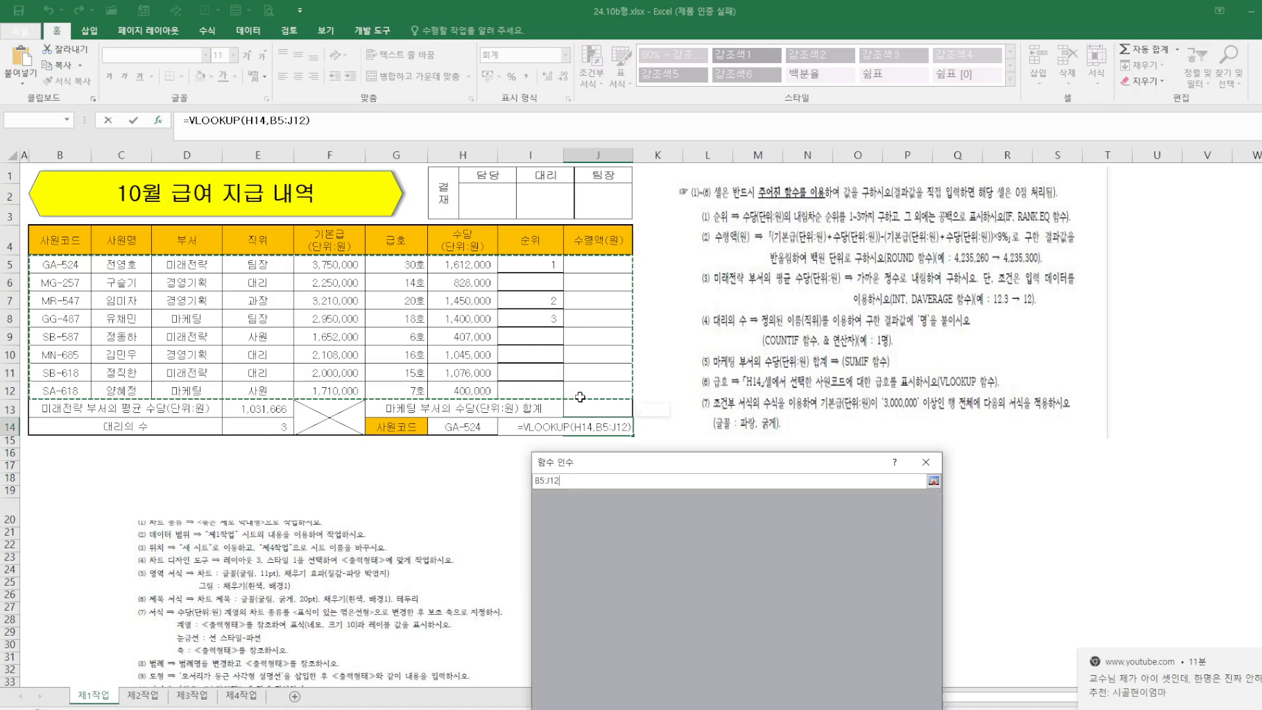
pyautogui.click(677, 539)
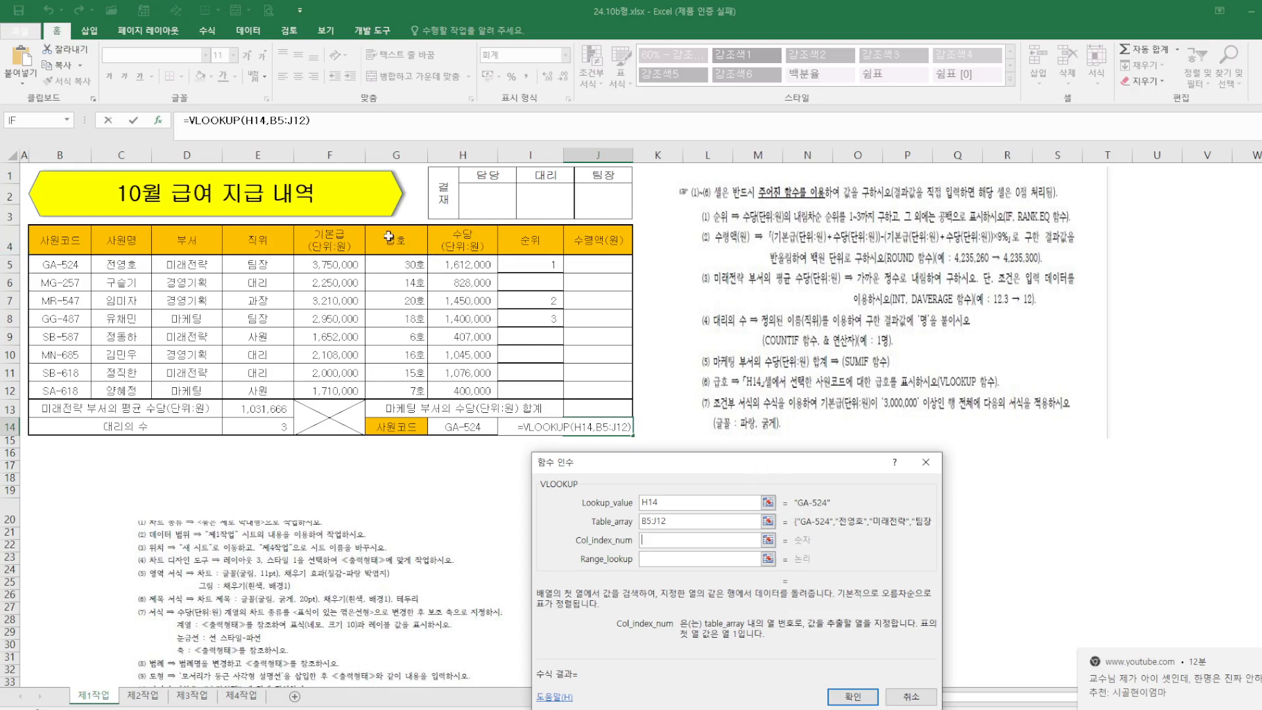
pyautogui.click(676, 541)
pyautogui.write('6')
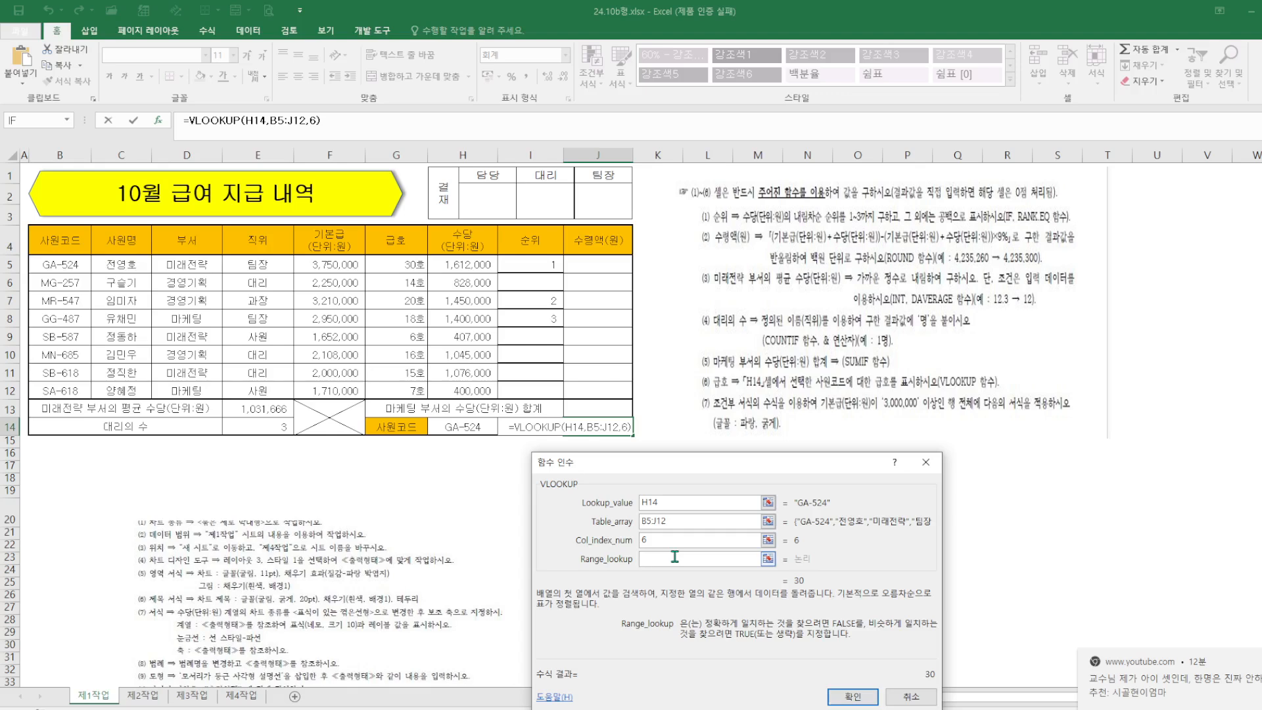
pyautogui.write('0')
pyautogui.click(852, 696)
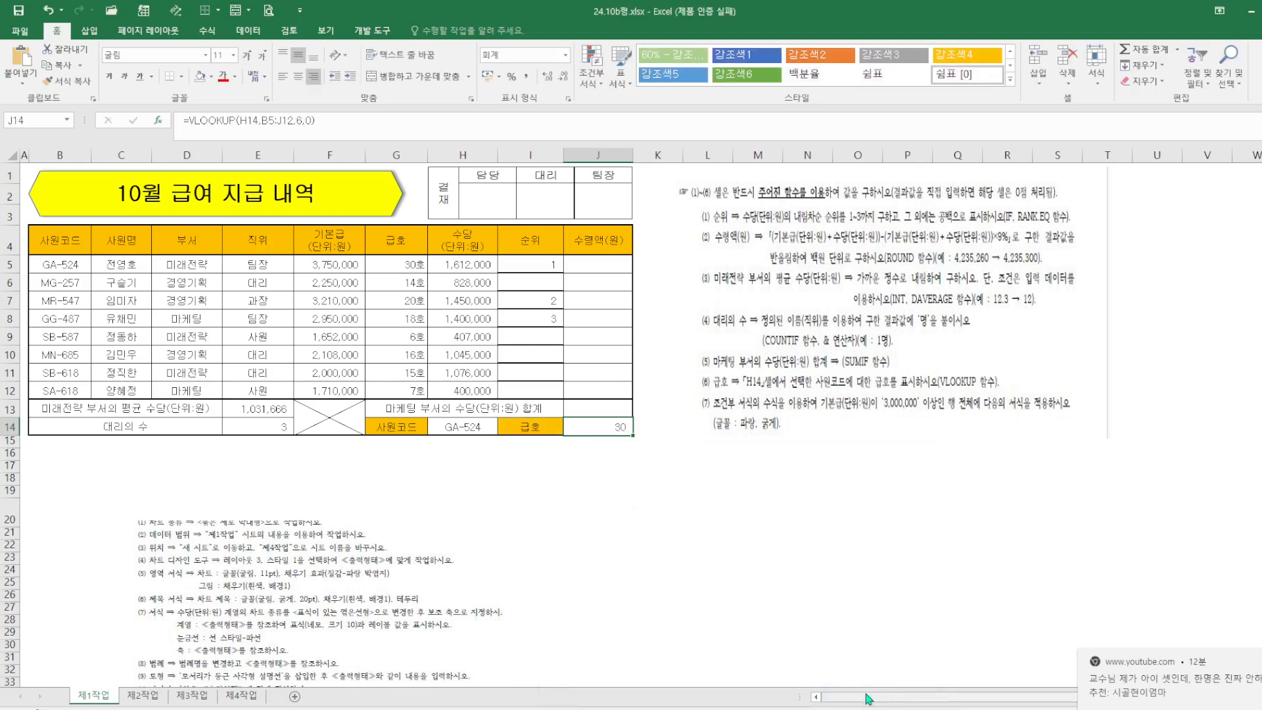
# Step: Test the J14 lookup by choosing MR-547 in H14, restore GA-524, and save the workbook
pyautogui.click(490, 426)
pyautogui.click(504, 427)
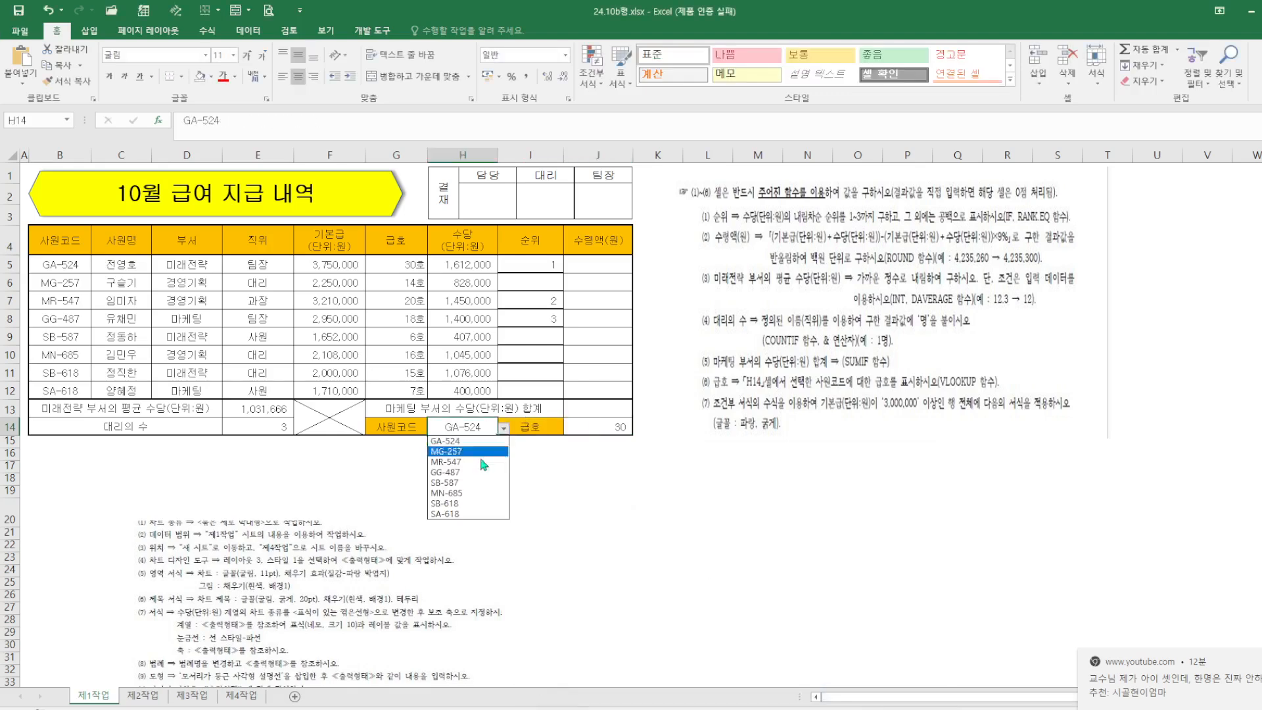
pyautogui.click(463, 465)
pyautogui.click(503, 428)
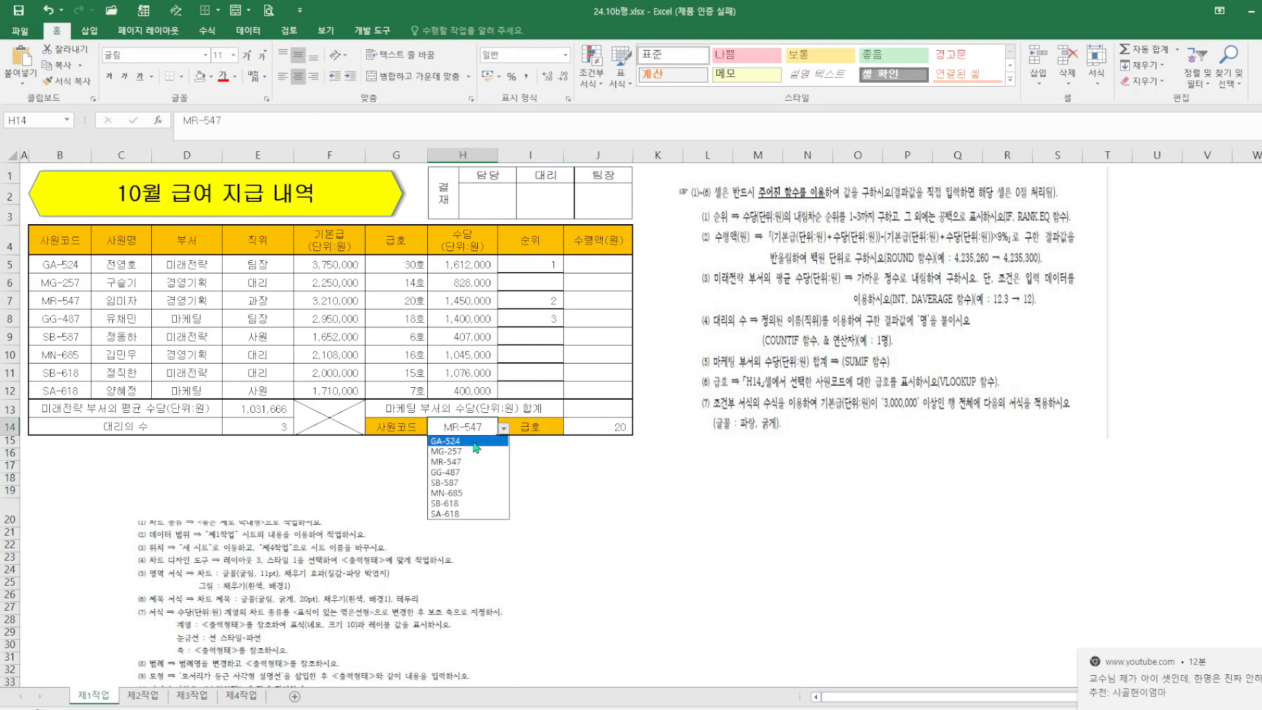
pyautogui.click(460, 437)
pyautogui.click(708, 533)
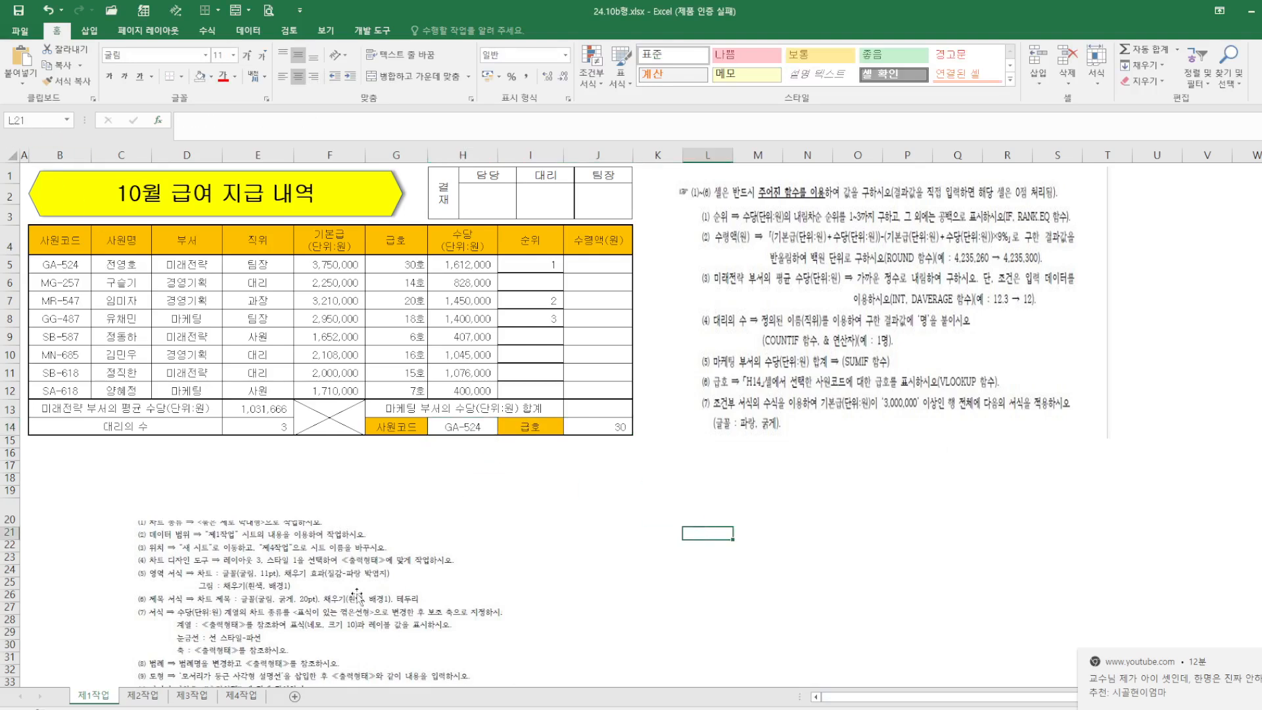
pyautogui.click(18, 11)
# Step: Open the model answer 한글엑셀(B형)_모범답안.xlsx from the file folder and examine its 수령액 formula in J5
pyautogui.click(1252, 11)
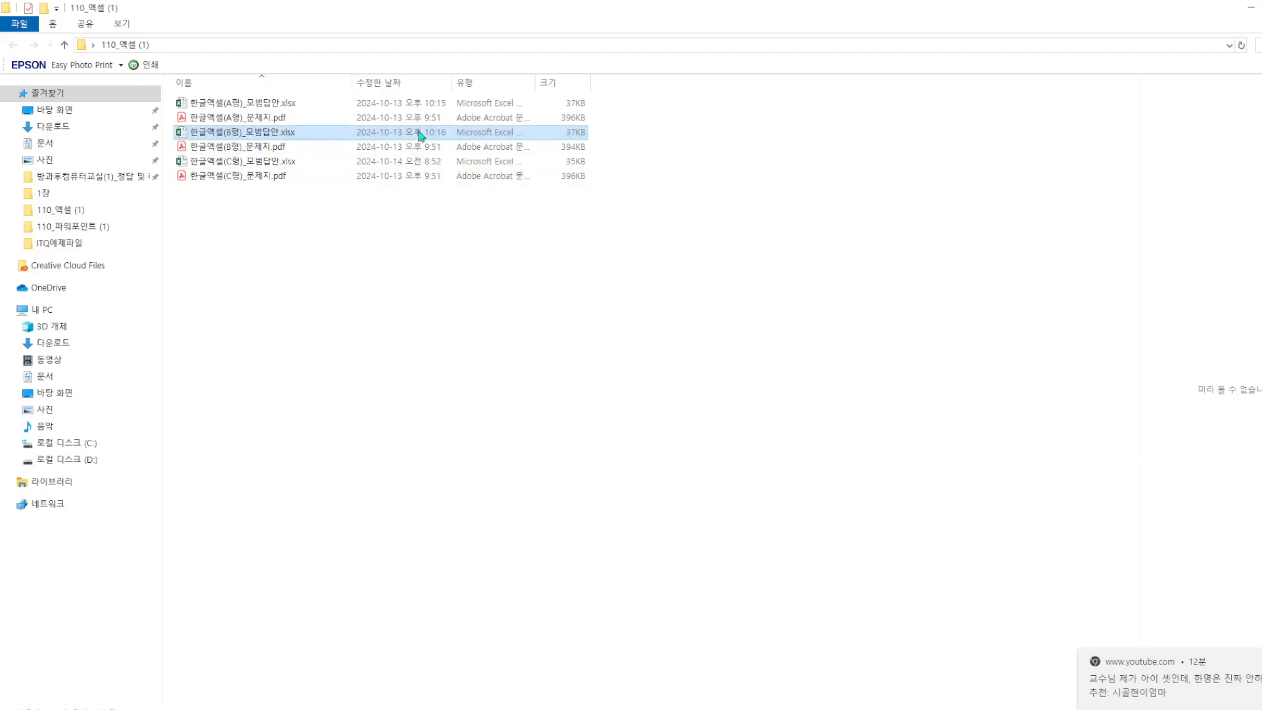
pyautogui.doubleClick(269, 132)
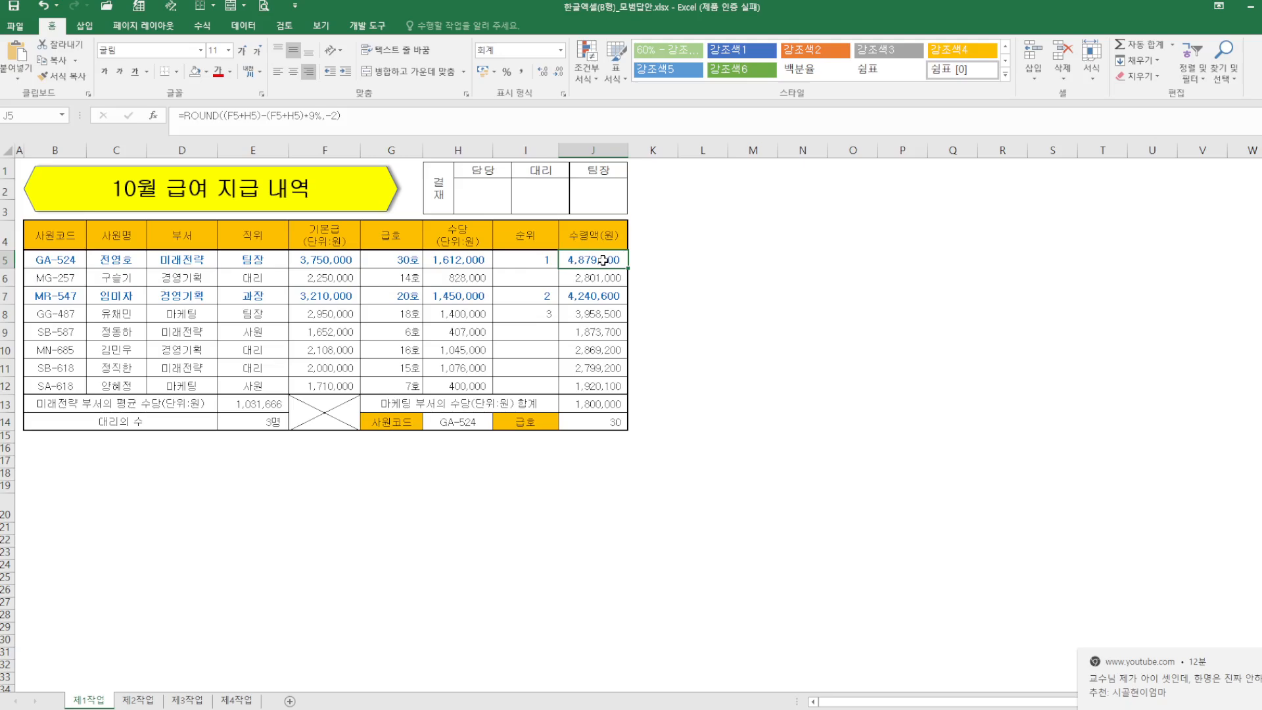
pyautogui.click(1250, 6)
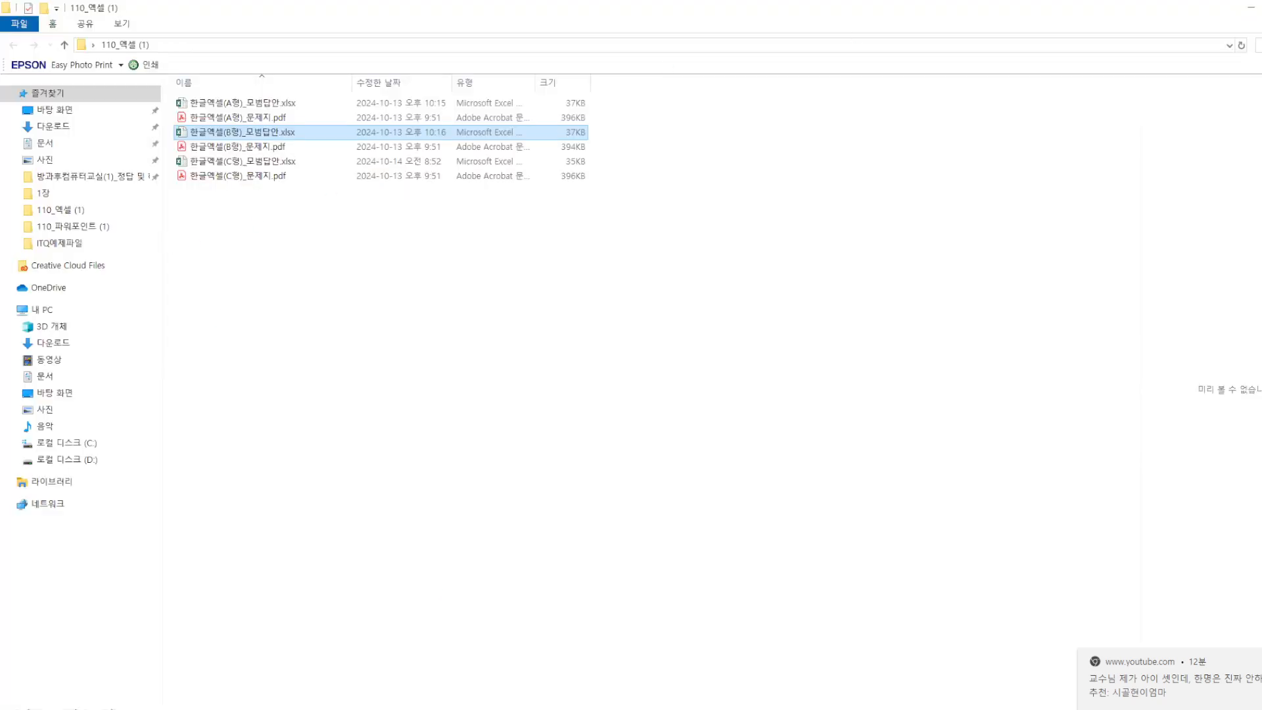
# Step: Switch back to the 24.10b형.xlsx workbook
pyautogui.press('super+d')
pyautogui.click(833, 709)
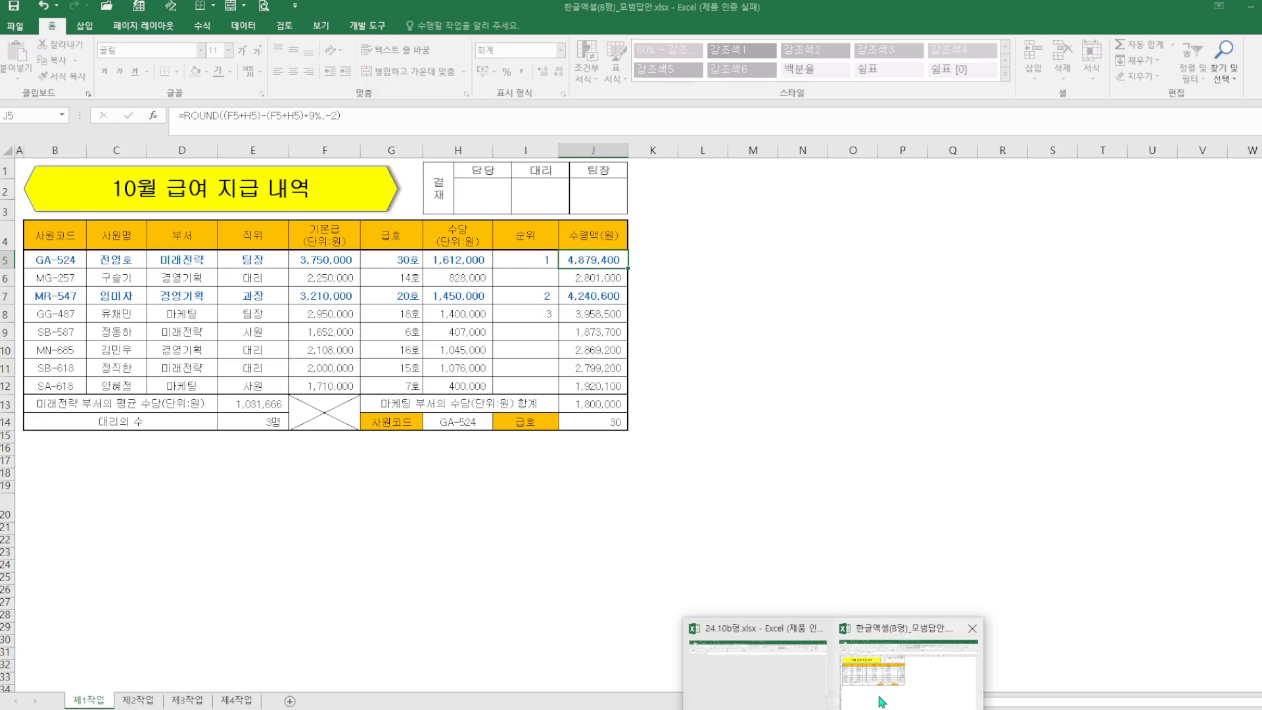
pyautogui.click(881, 702)
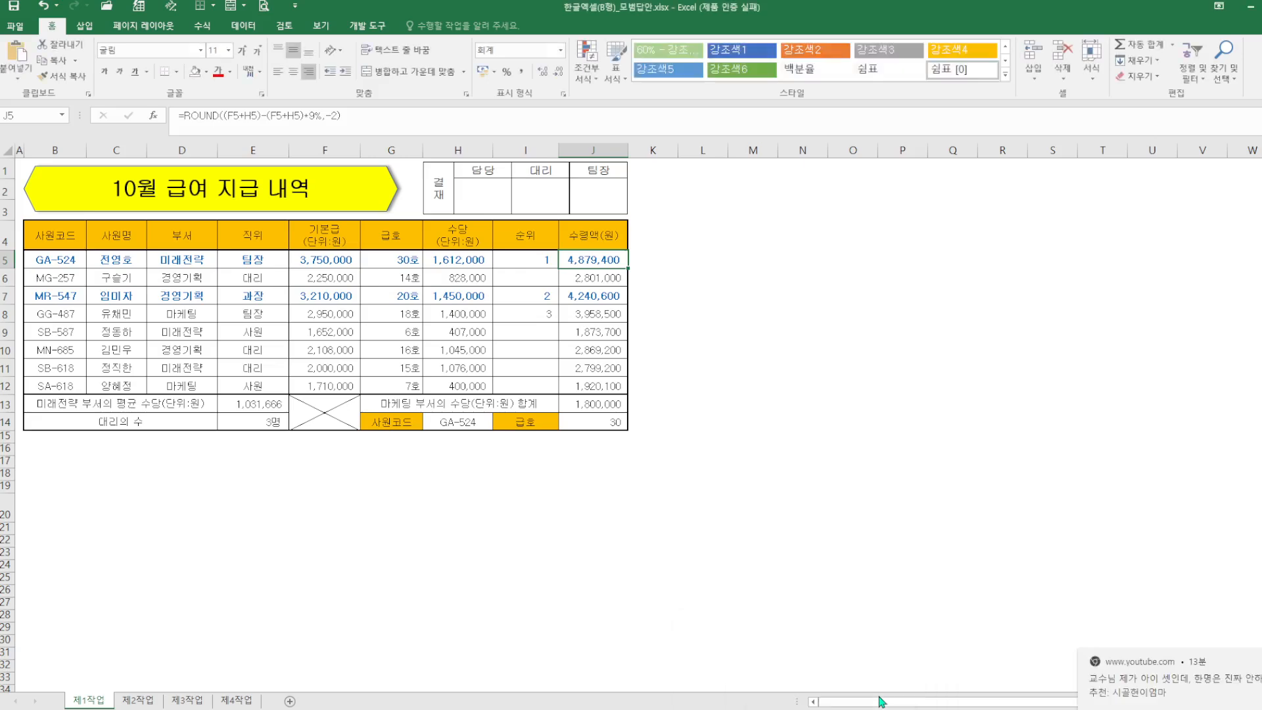
pyautogui.click(834, 709)
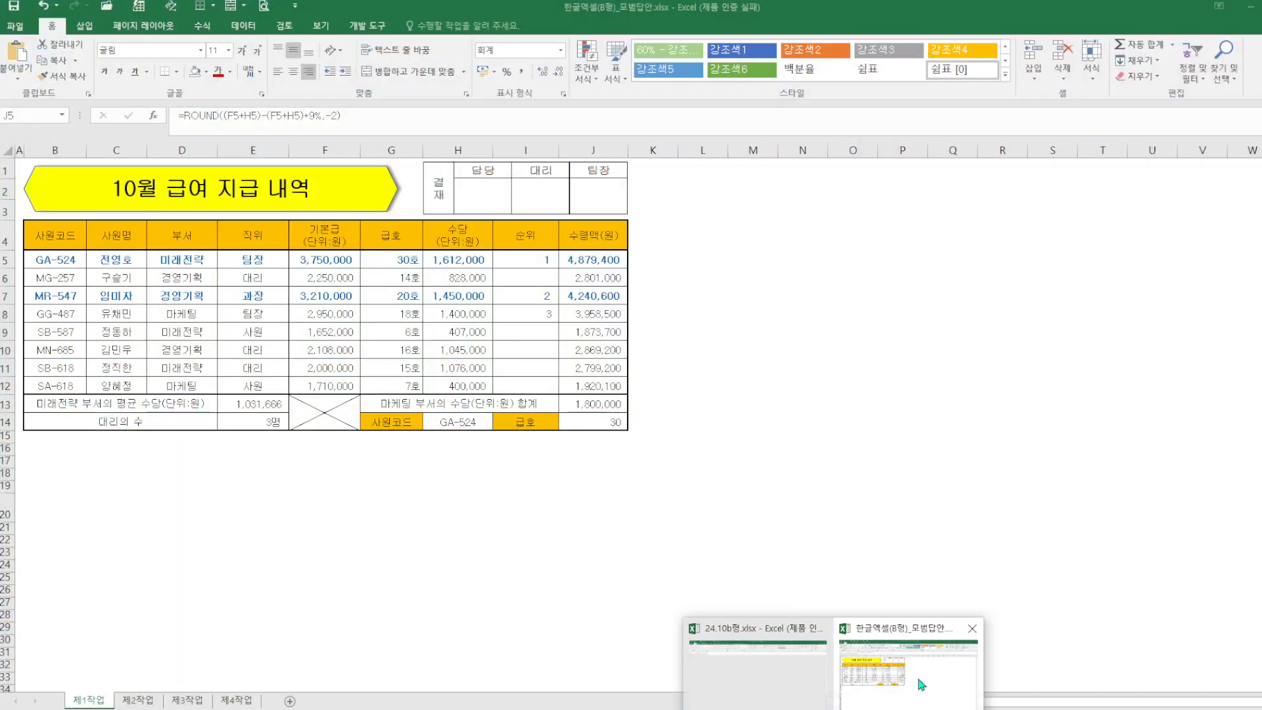
pyautogui.click(919, 680)
pyautogui.click(833, 709)
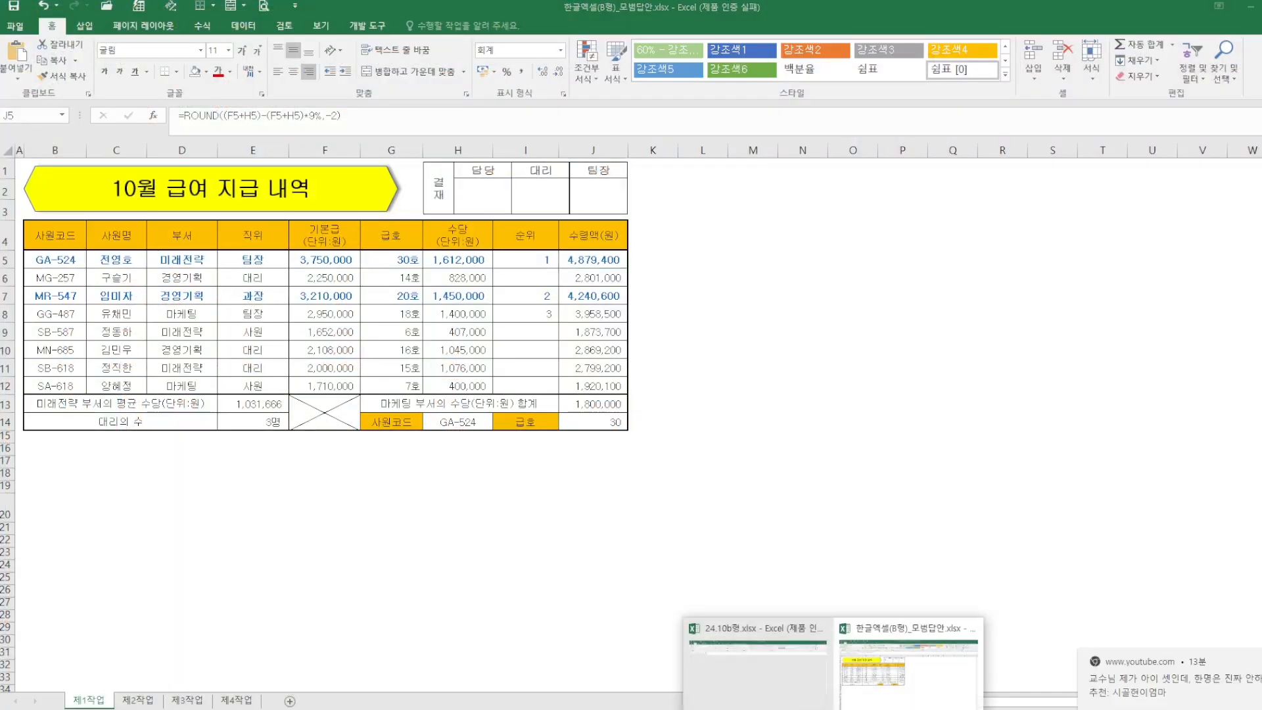
pyautogui.click(762, 691)
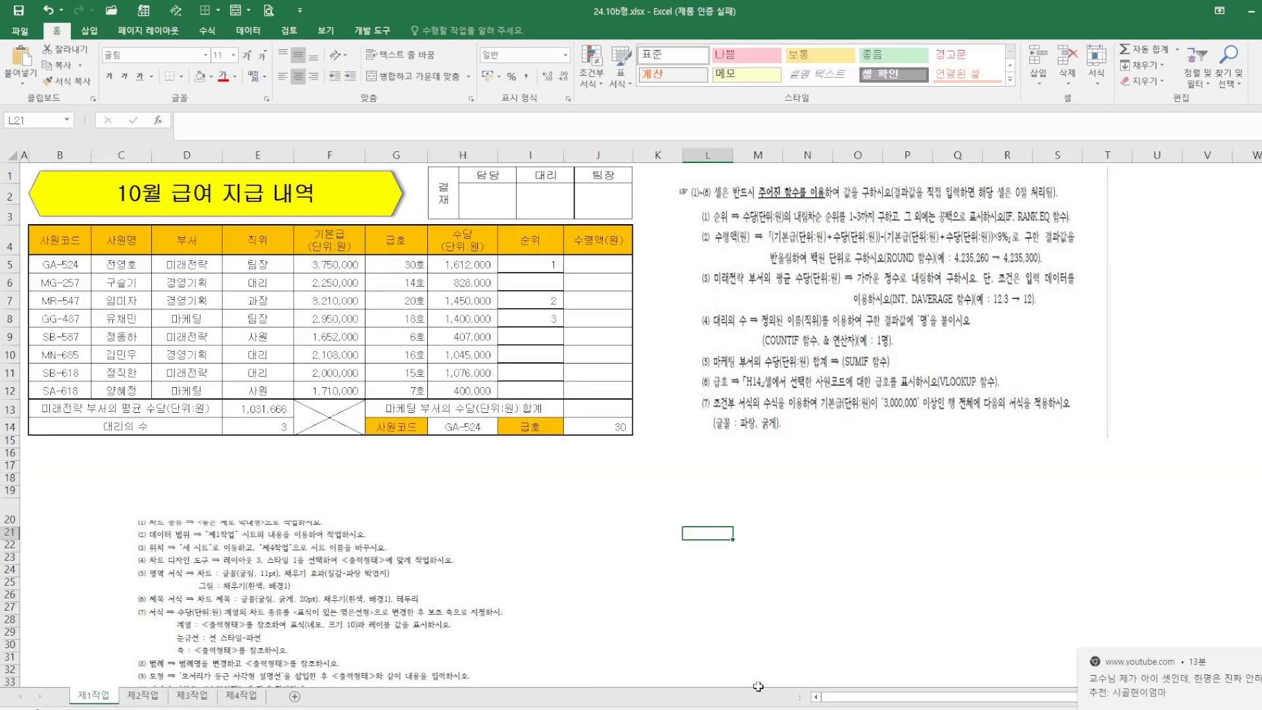
# Step: Start the 수령액 formula in J5 as =ROUND((F5+H5)-
pyautogui.click(600, 268)
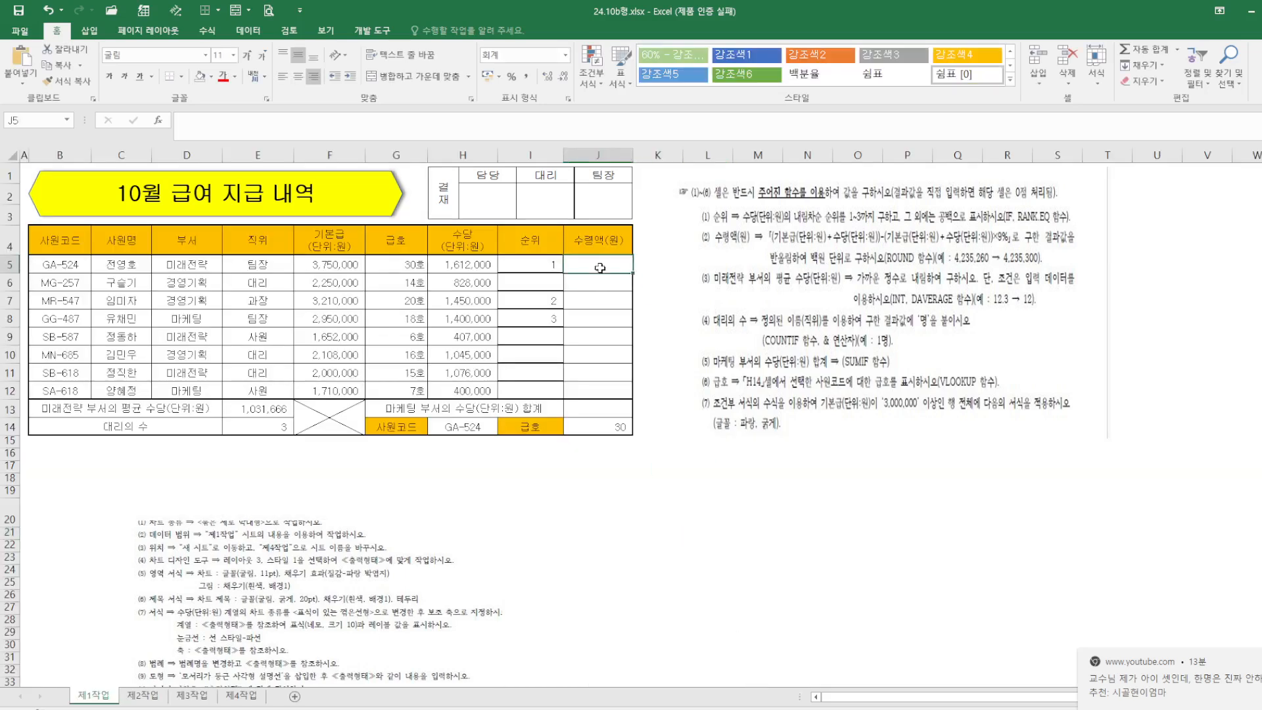
pyautogui.write('=ROUND')
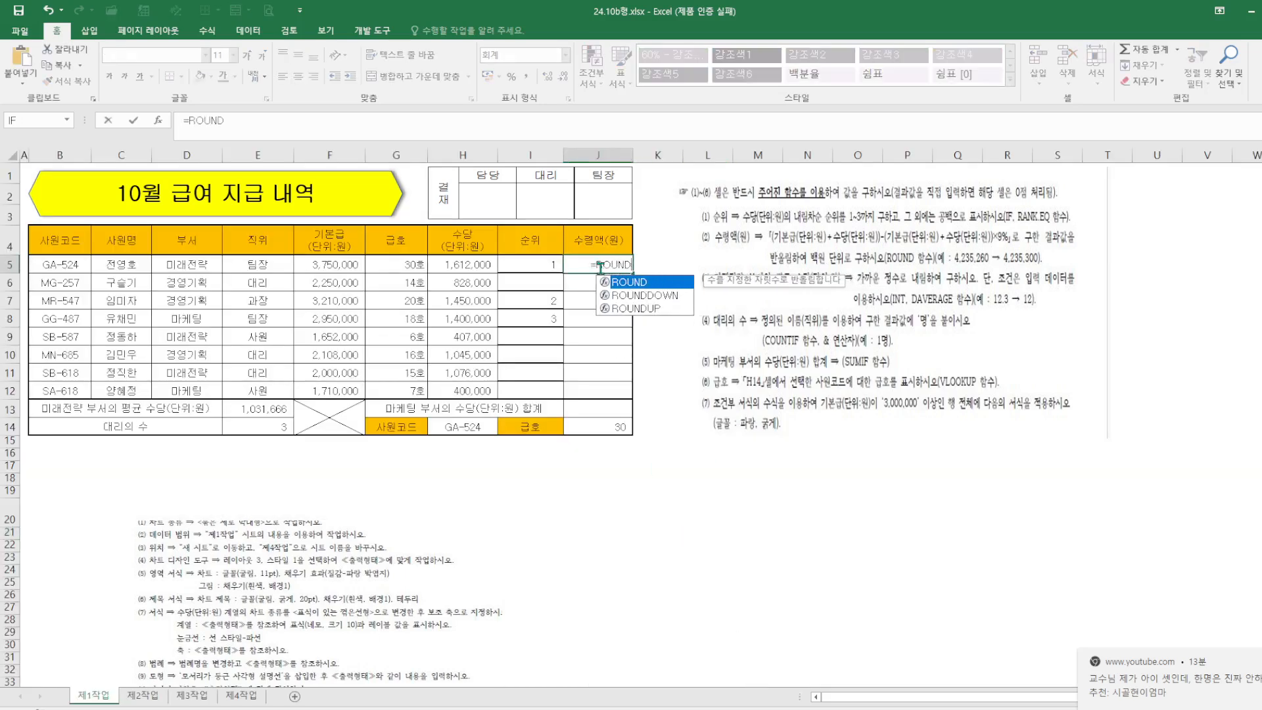
pyautogui.write('((')
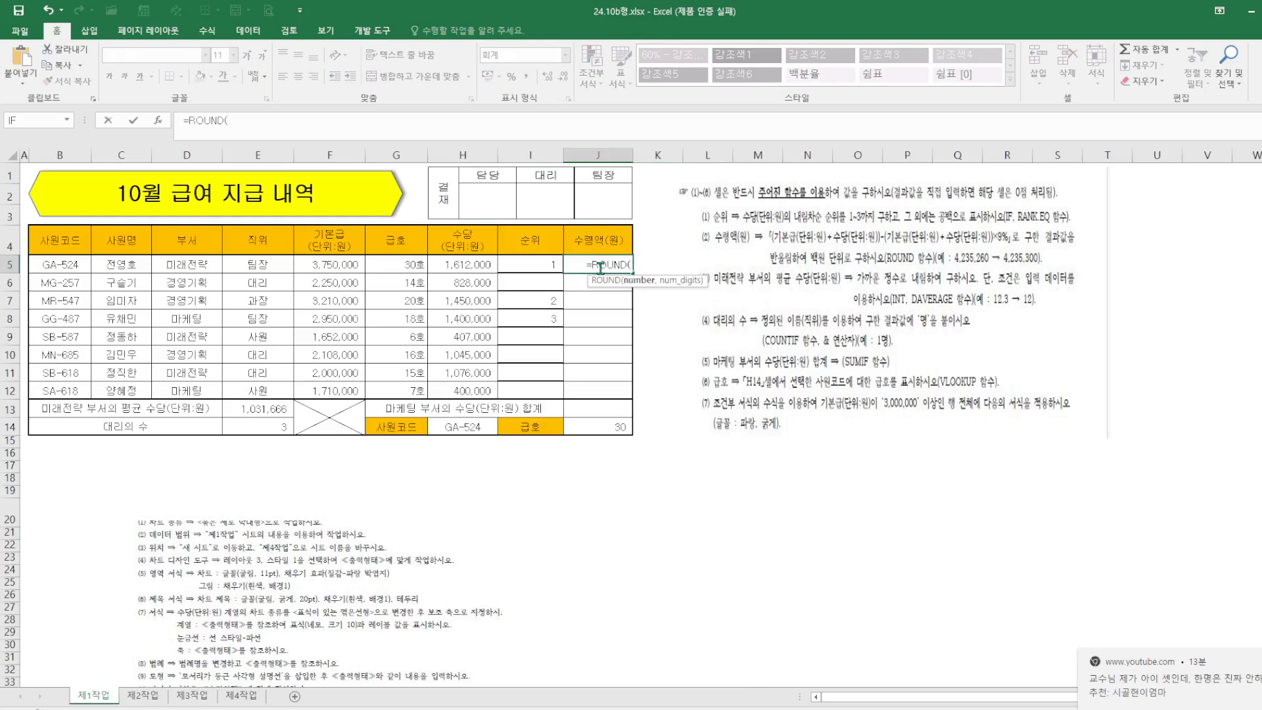
pyautogui.click(348, 264)
pyautogui.write('+')
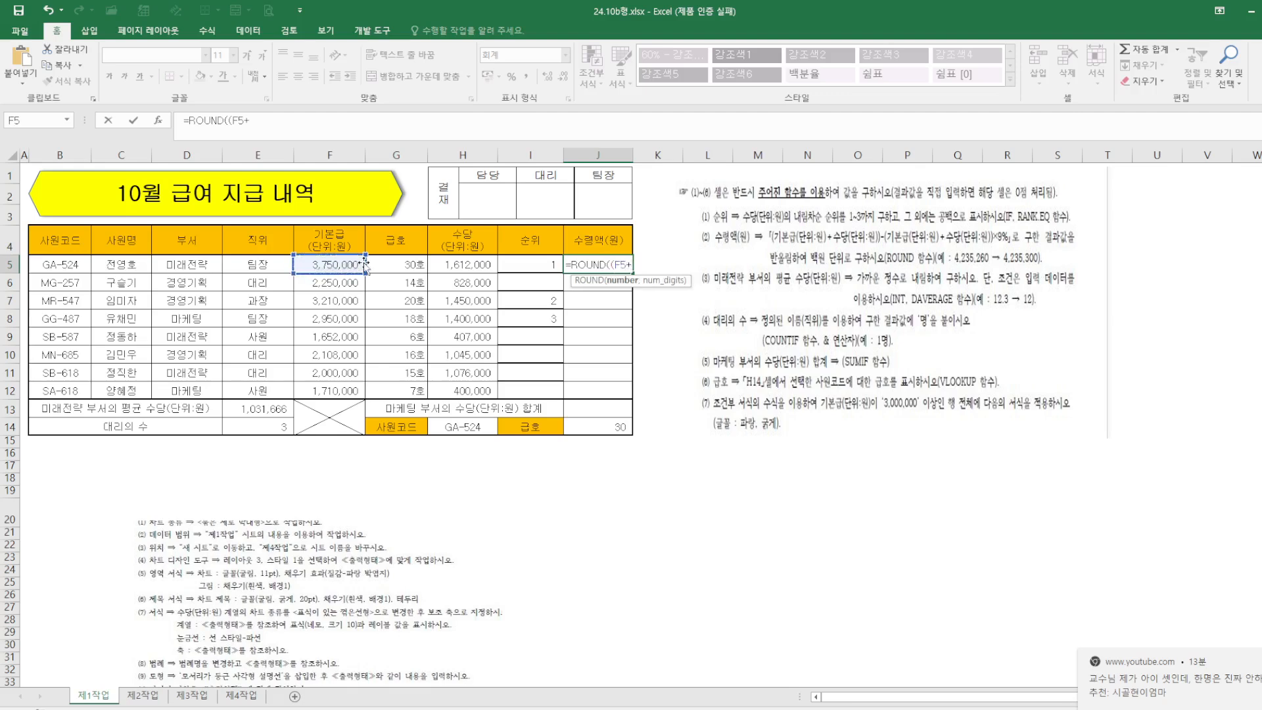
pyautogui.click(473, 261)
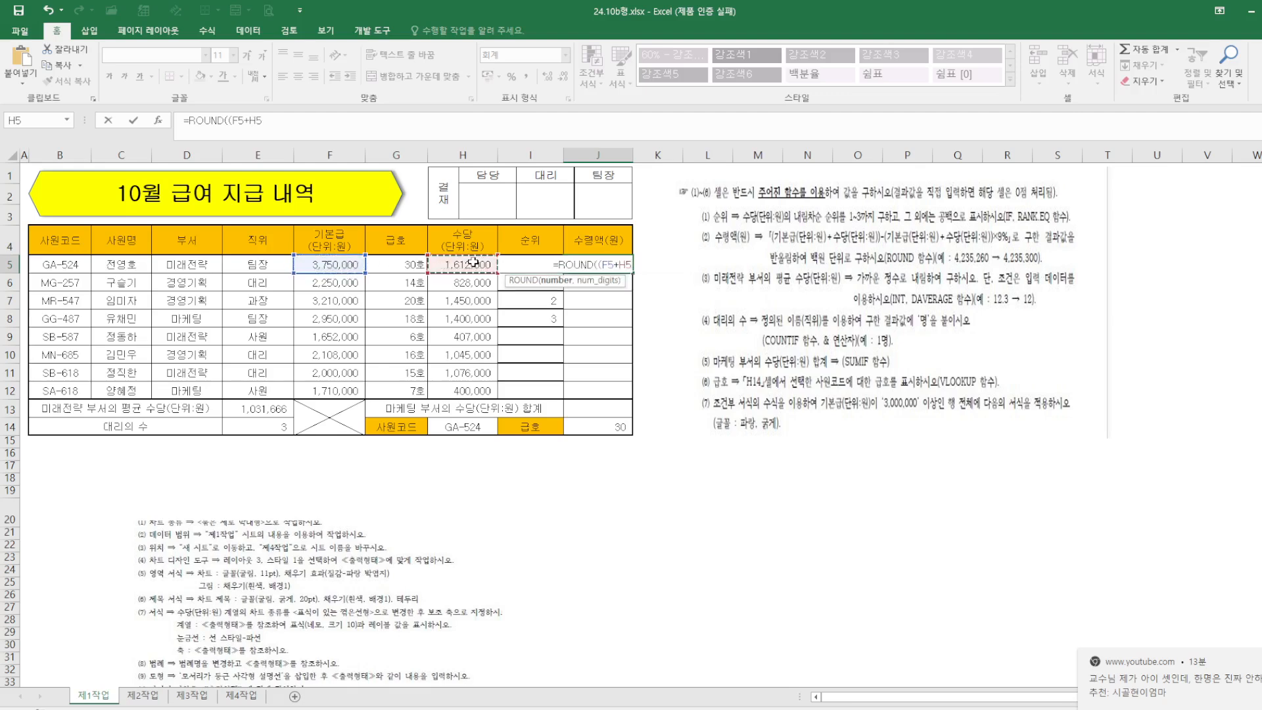
pyautogui.write(')-')
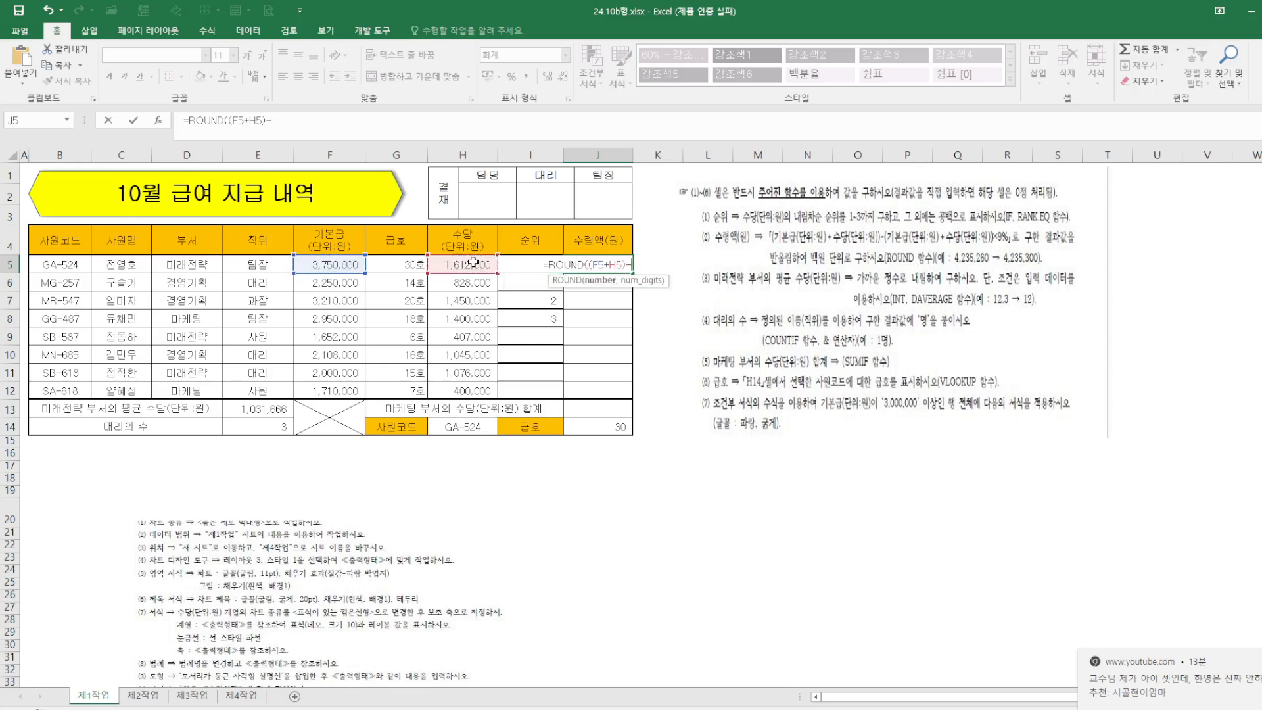
# Step: Complete the 수령액 formula in J5 as =ROUND((F5+H5)-(F5+H5)*9%,-2)
pyautogui.write(')')
pyautogui.press('BackSpace')
pyautogui.write('(')
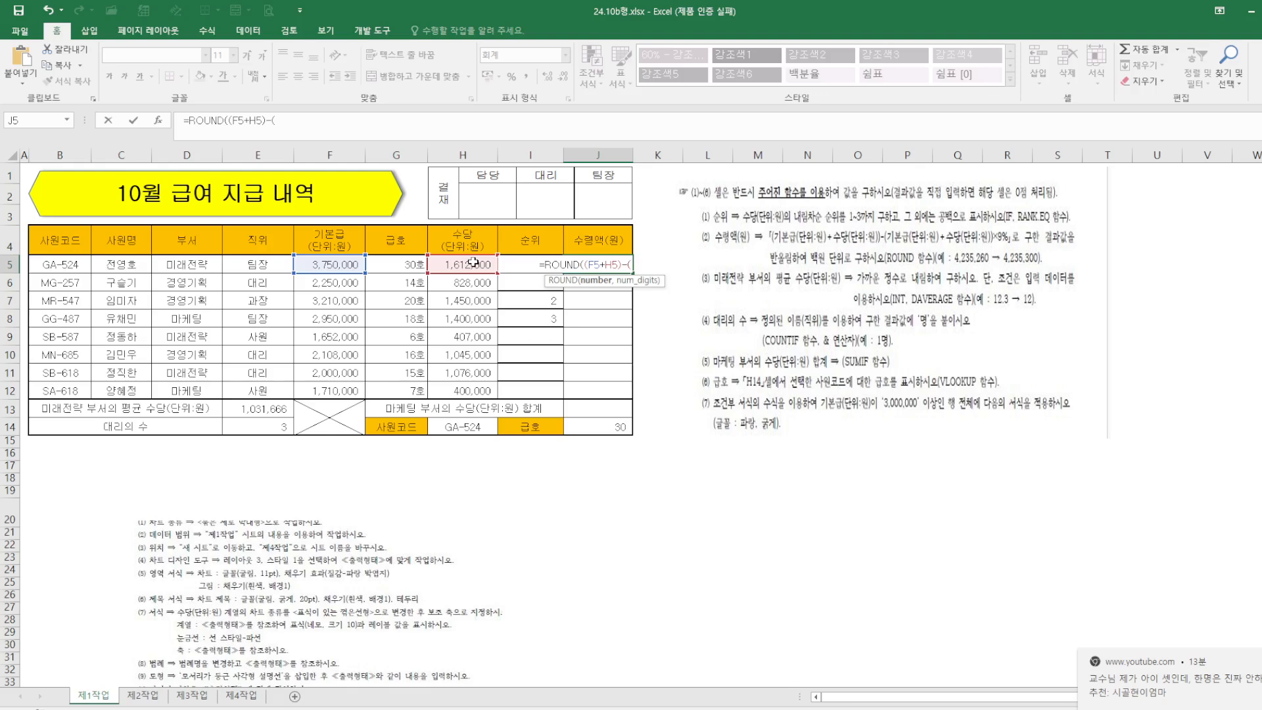
pyautogui.click(327, 264)
pyautogui.write('+')
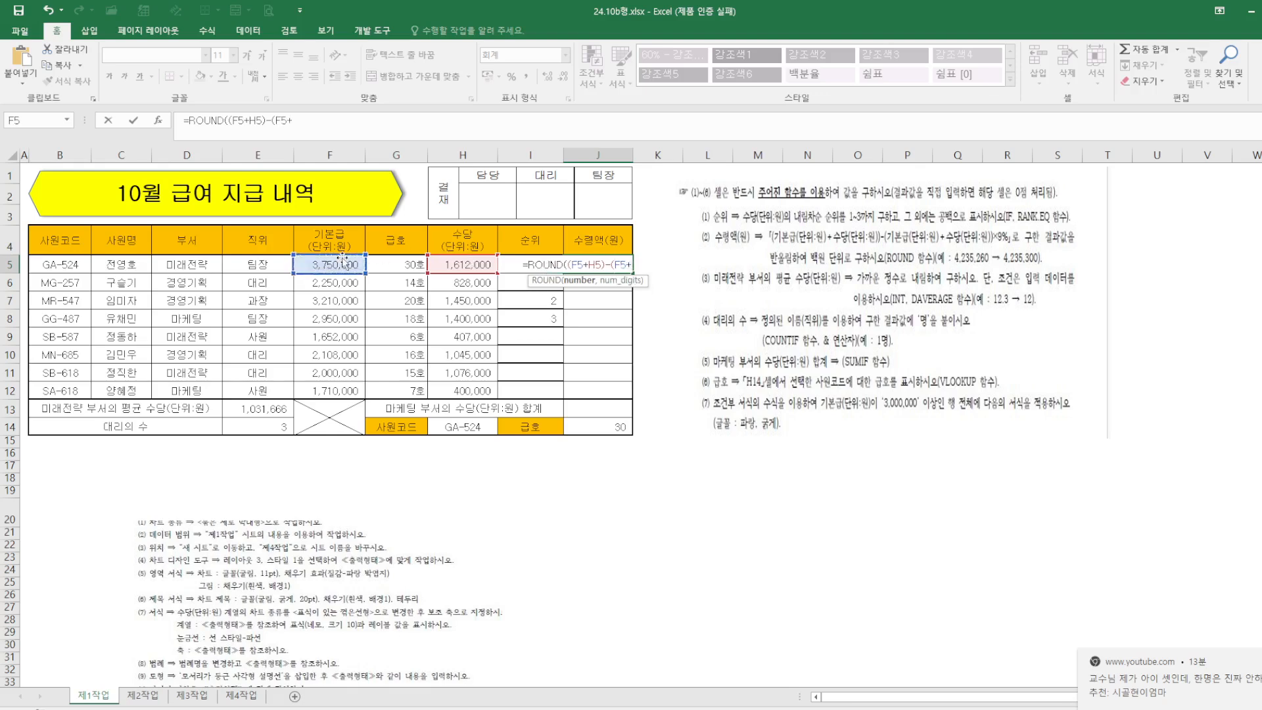
pyautogui.click(460, 266)
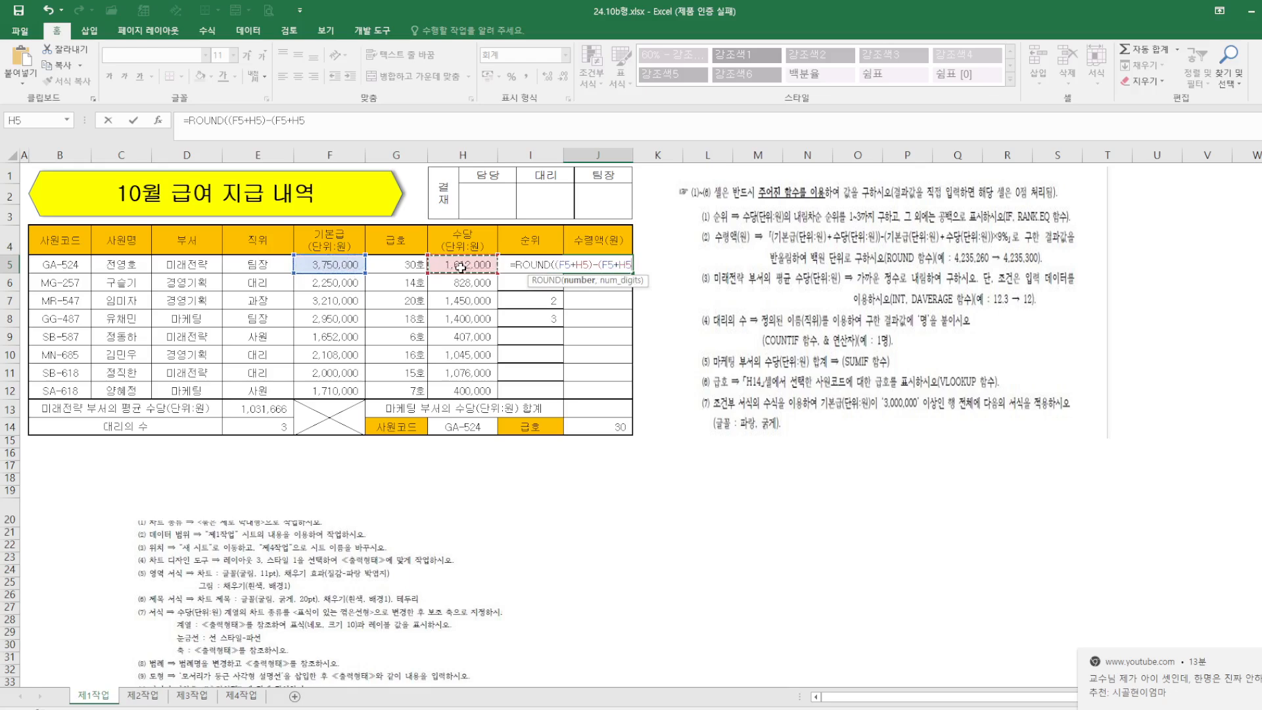
pyautogui.write(')-(F5+H5)')
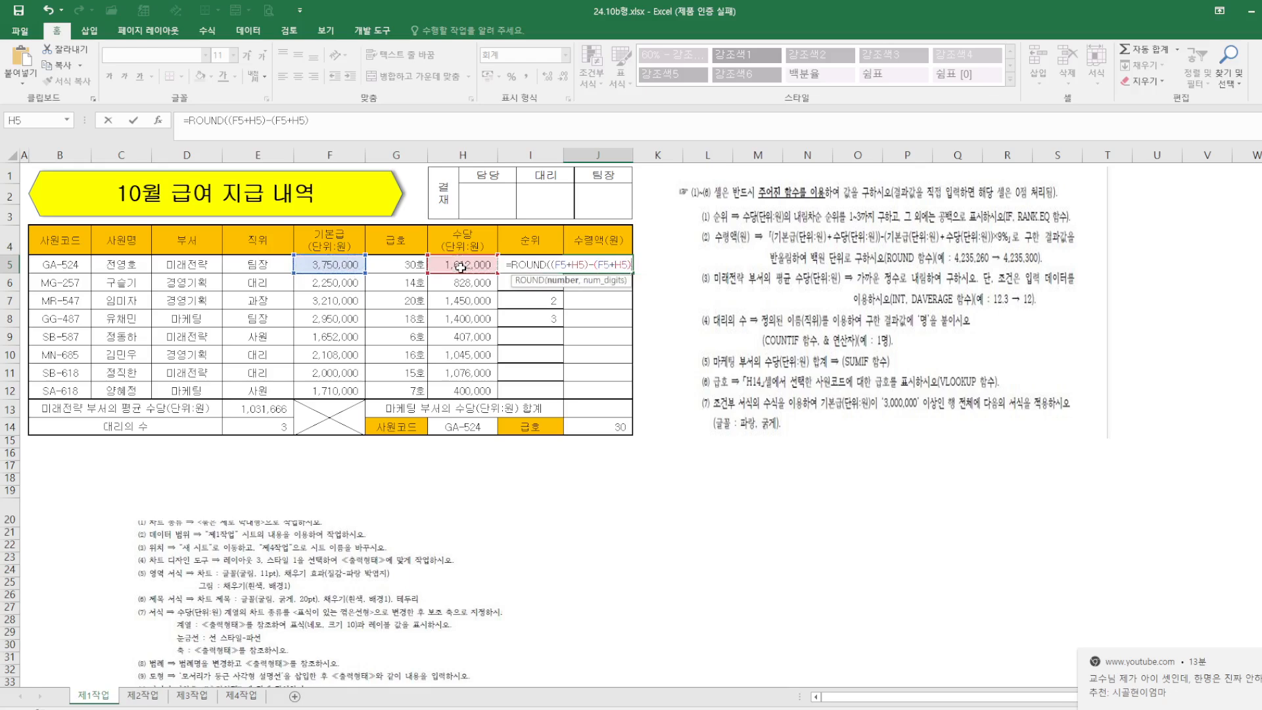
pyautogui.write('*9')
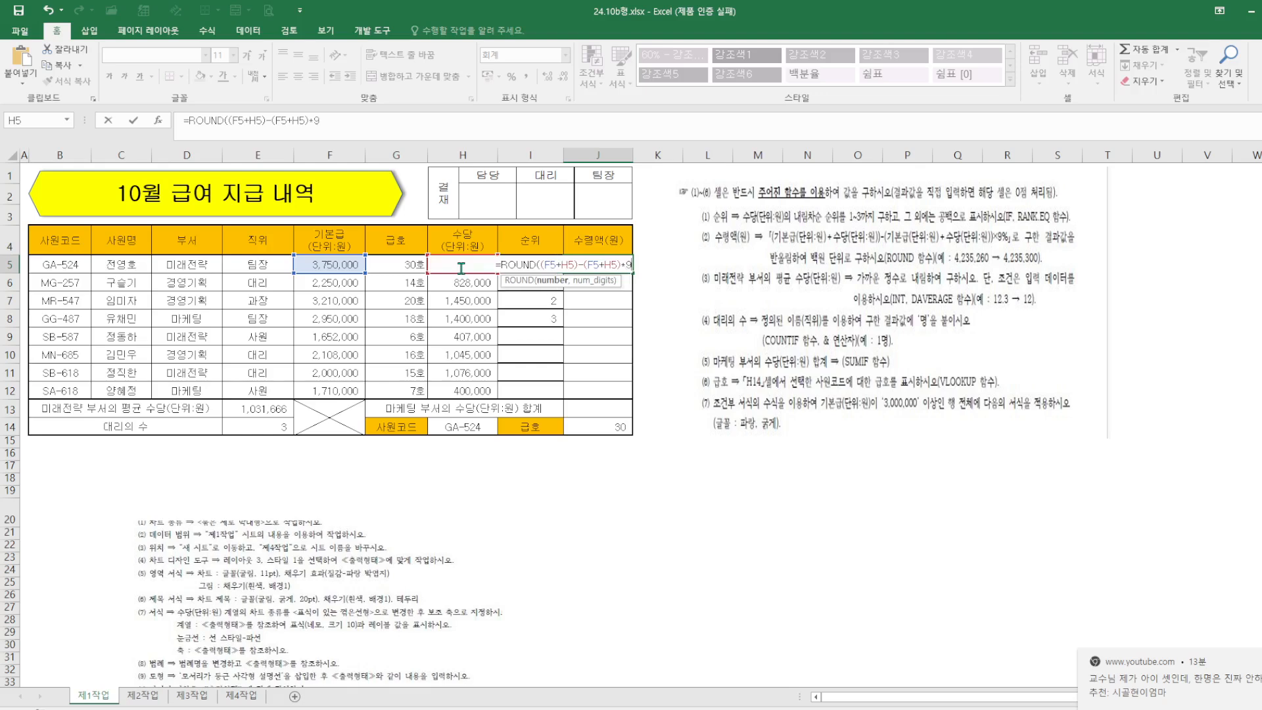
pyautogui.write('%,')
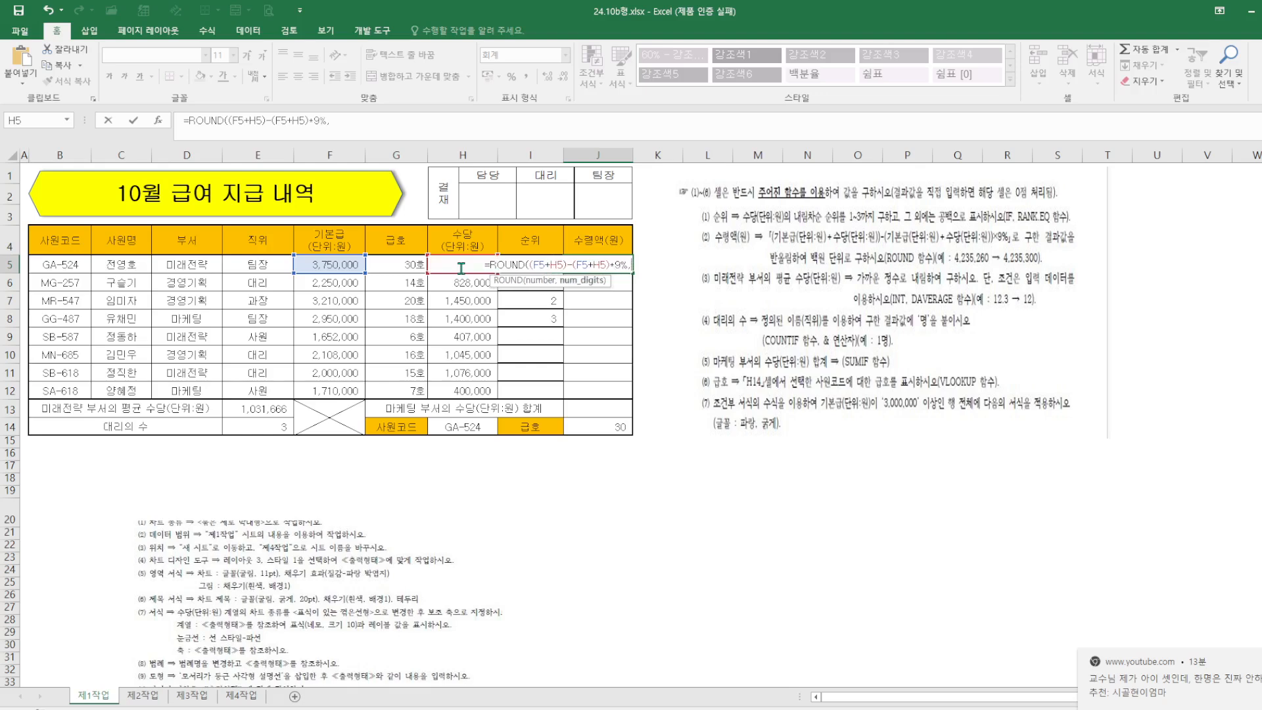
pyautogui.write('-')
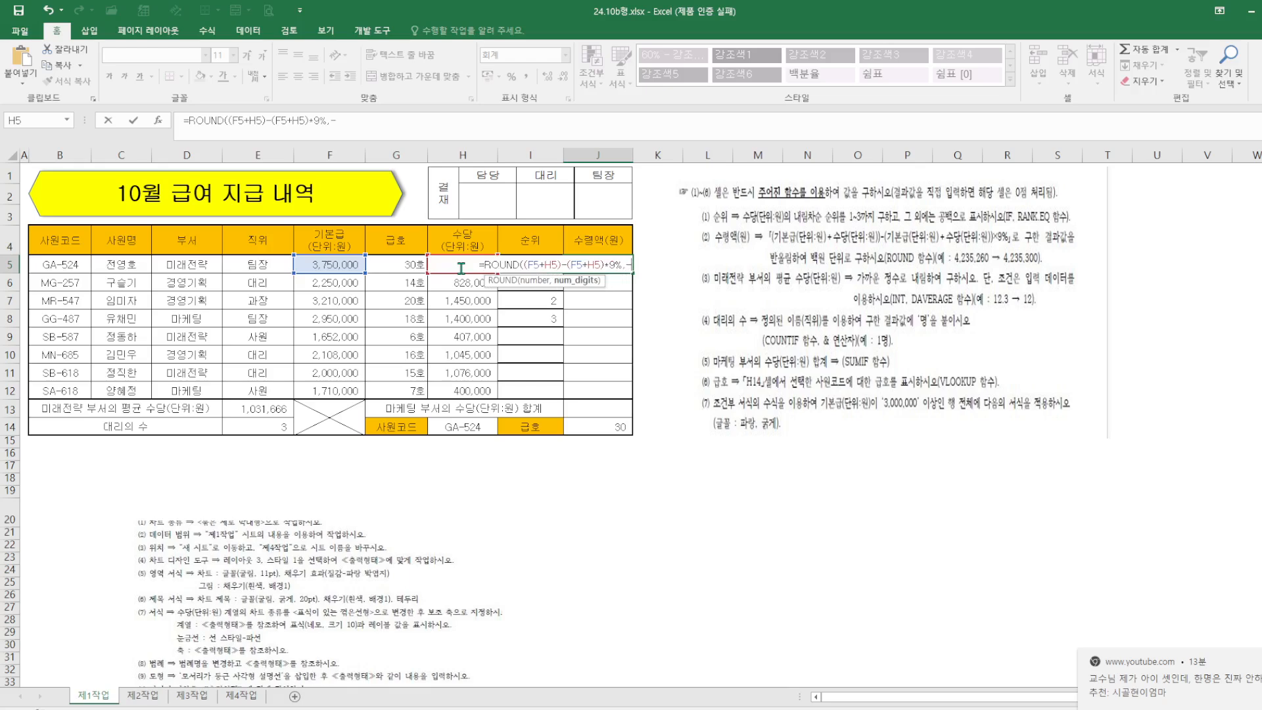
pyautogui.write('2)')
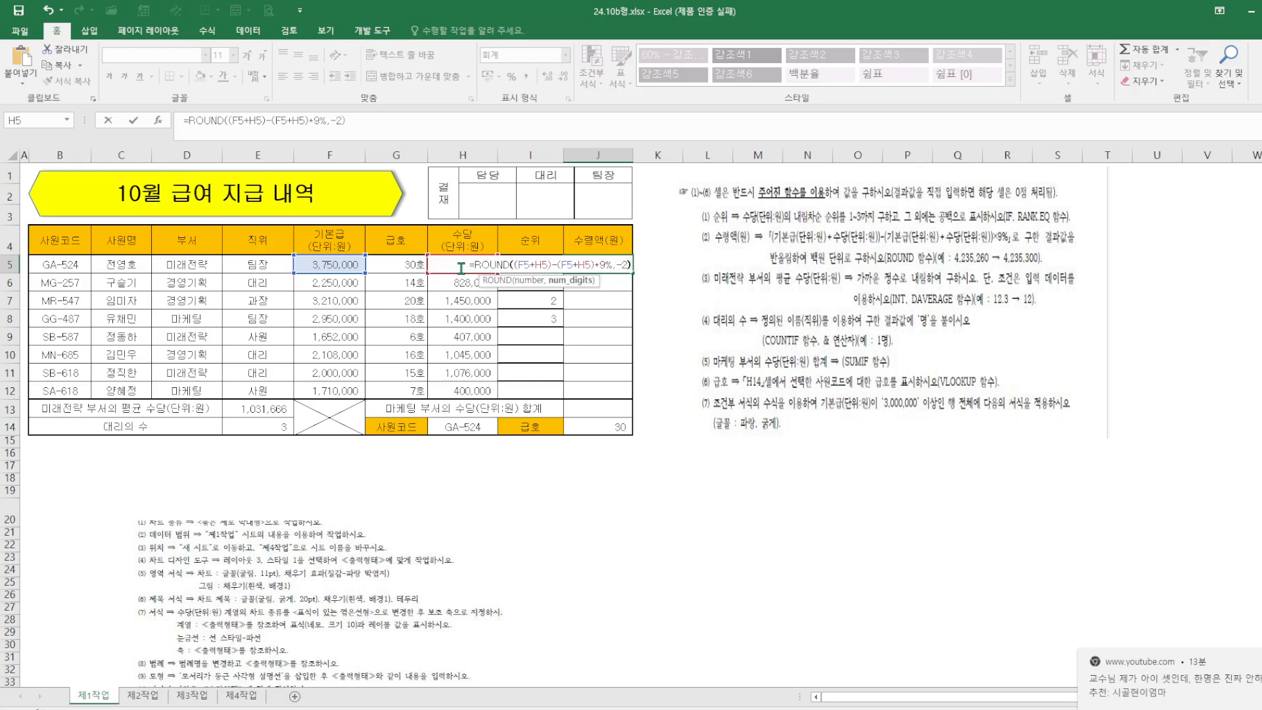
pyautogui.press('Return')
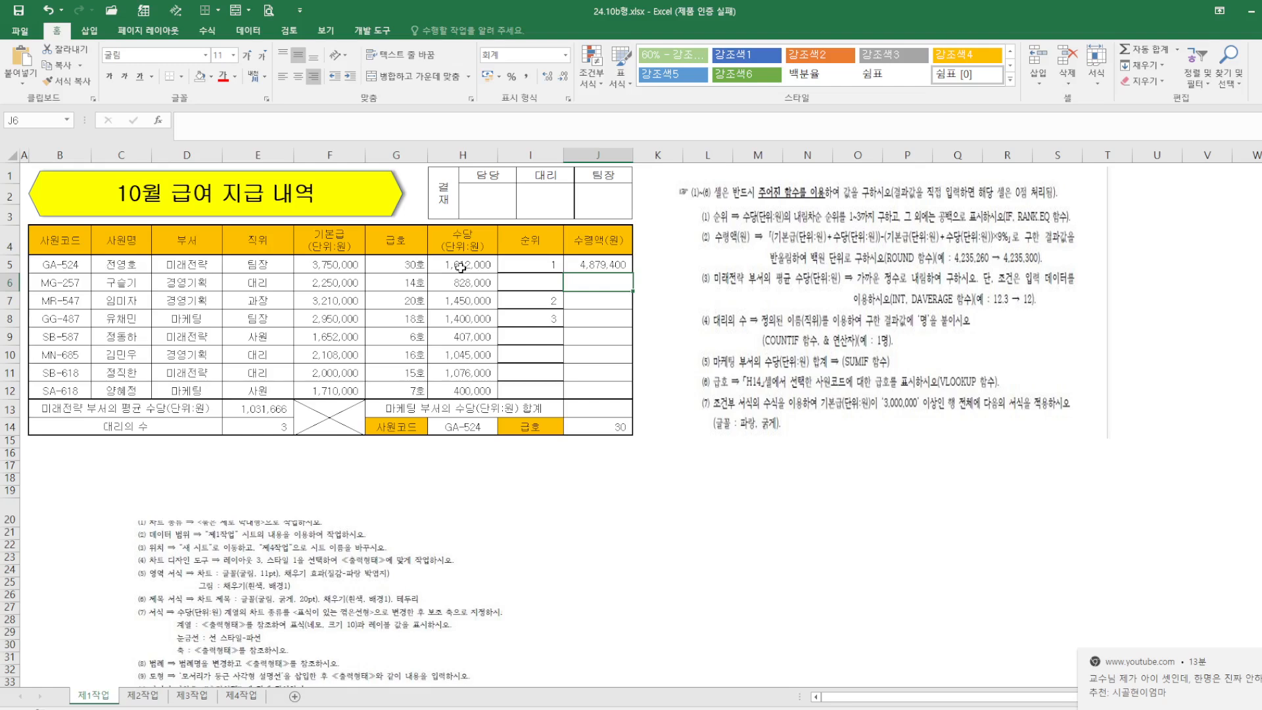
# Step: Fill the 수령액 formula from J5 down through J12
pyautogui.click(621, 264)
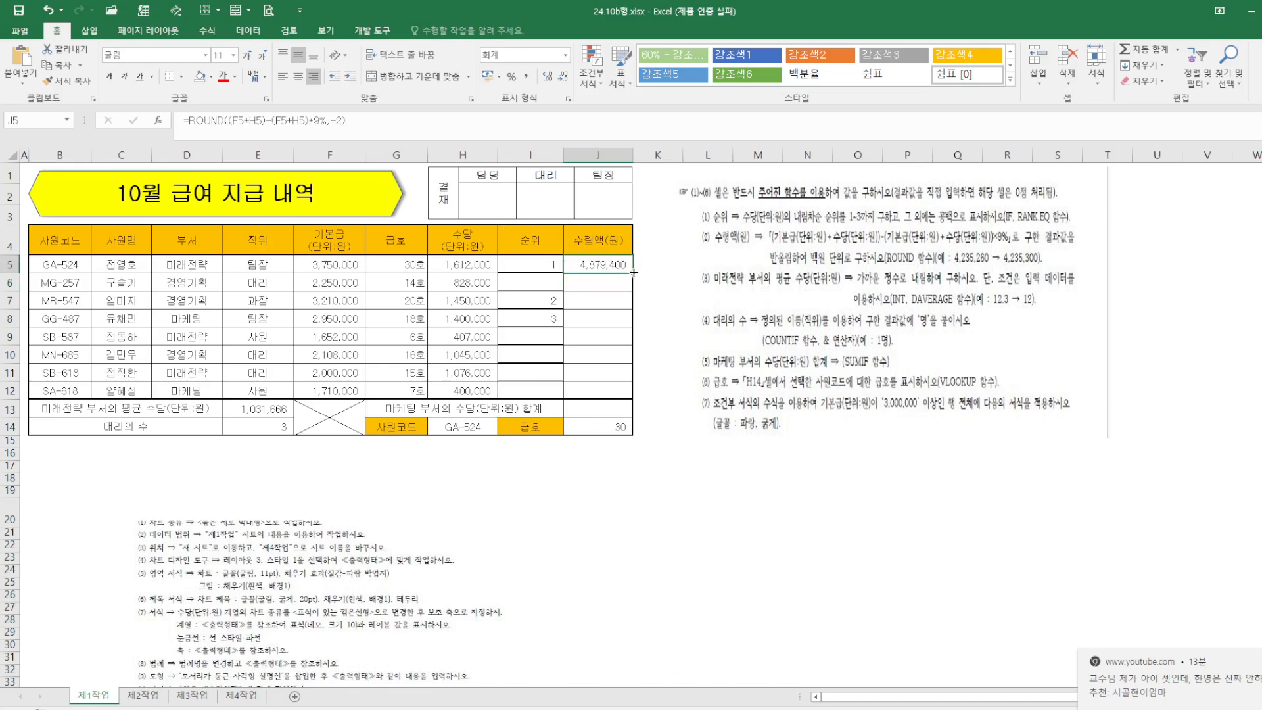
pyautogui.moveTo(633, 272); pyautogui.dragTo(627, 397)
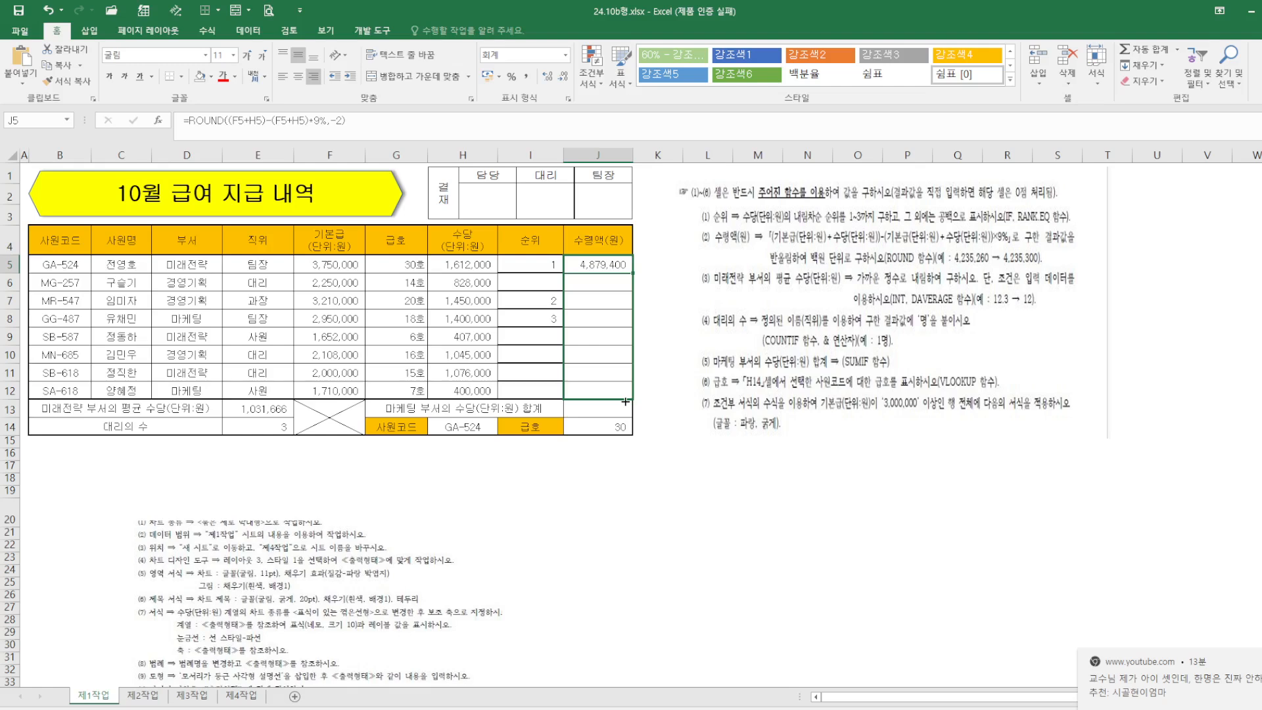
pyautogui.click(809, 578)
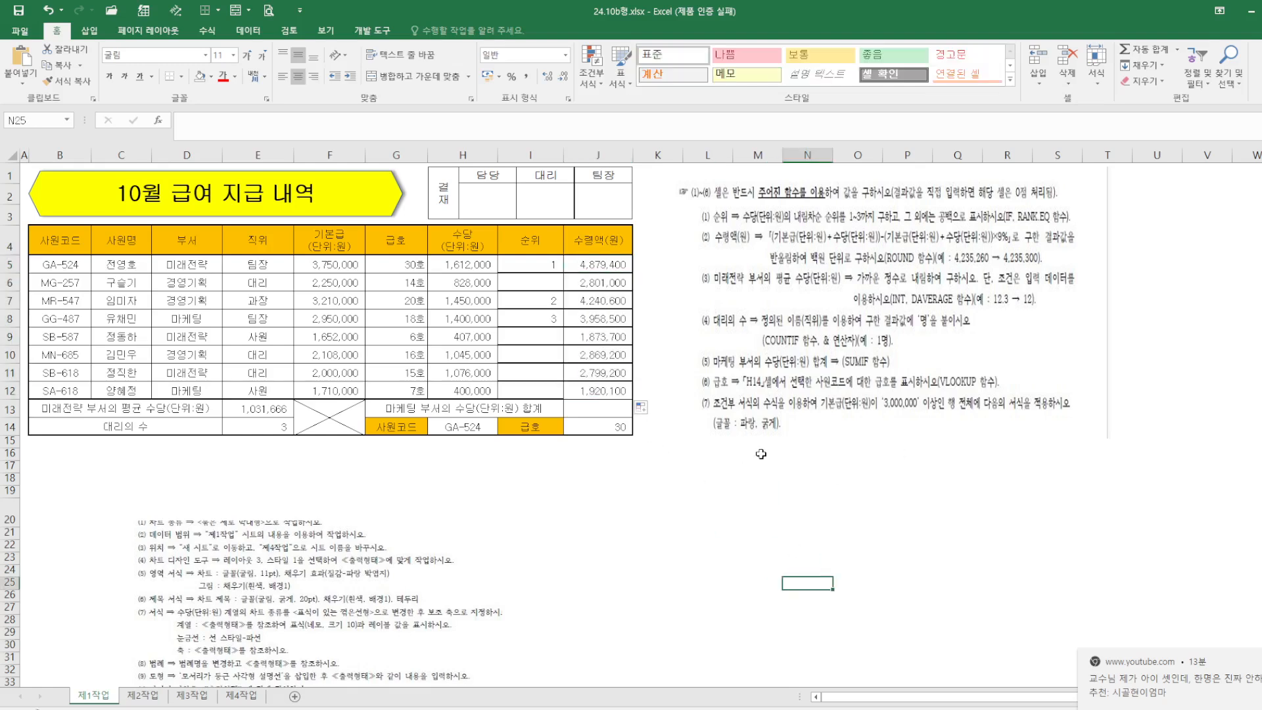
# Step: Create a formula-based conditional formatting rule for B5:J12 with the condition =$F5>=3000000
pyautogui.moveTo(54, 265); pyautogui.dragTo(584, 390)
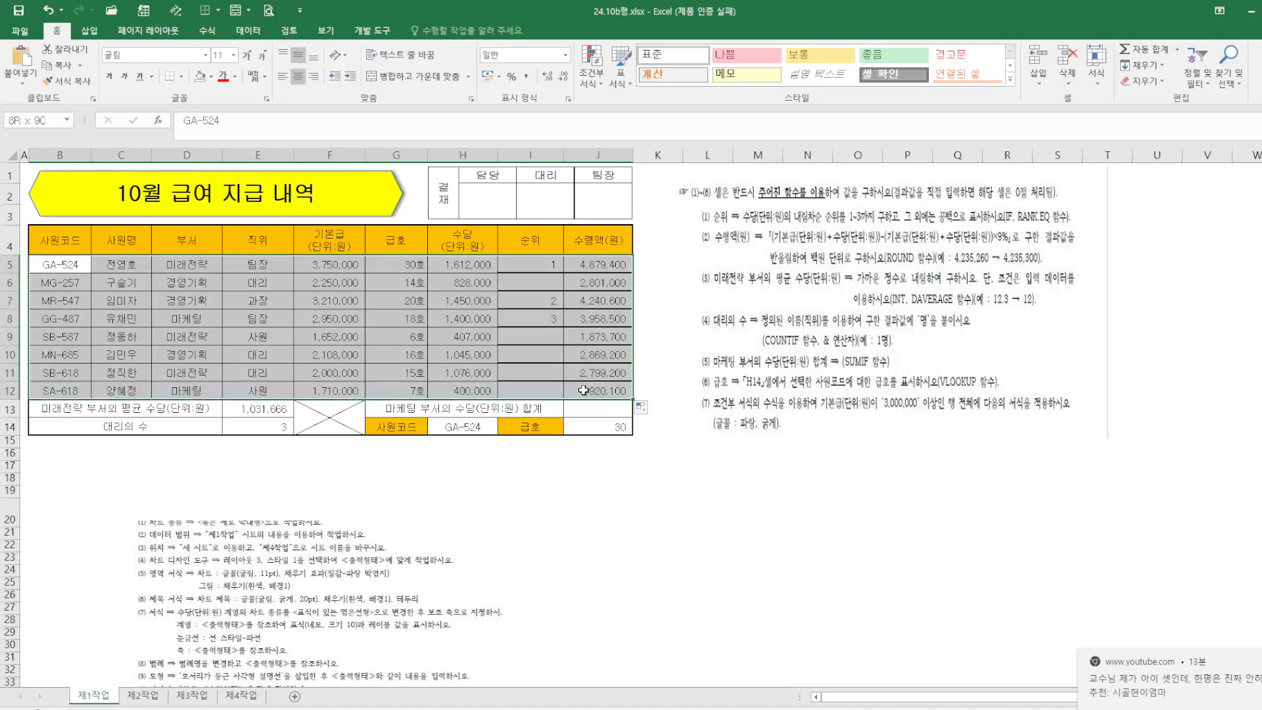
pyautogui.click(608, 84)
pyautogui.click(651, 247)
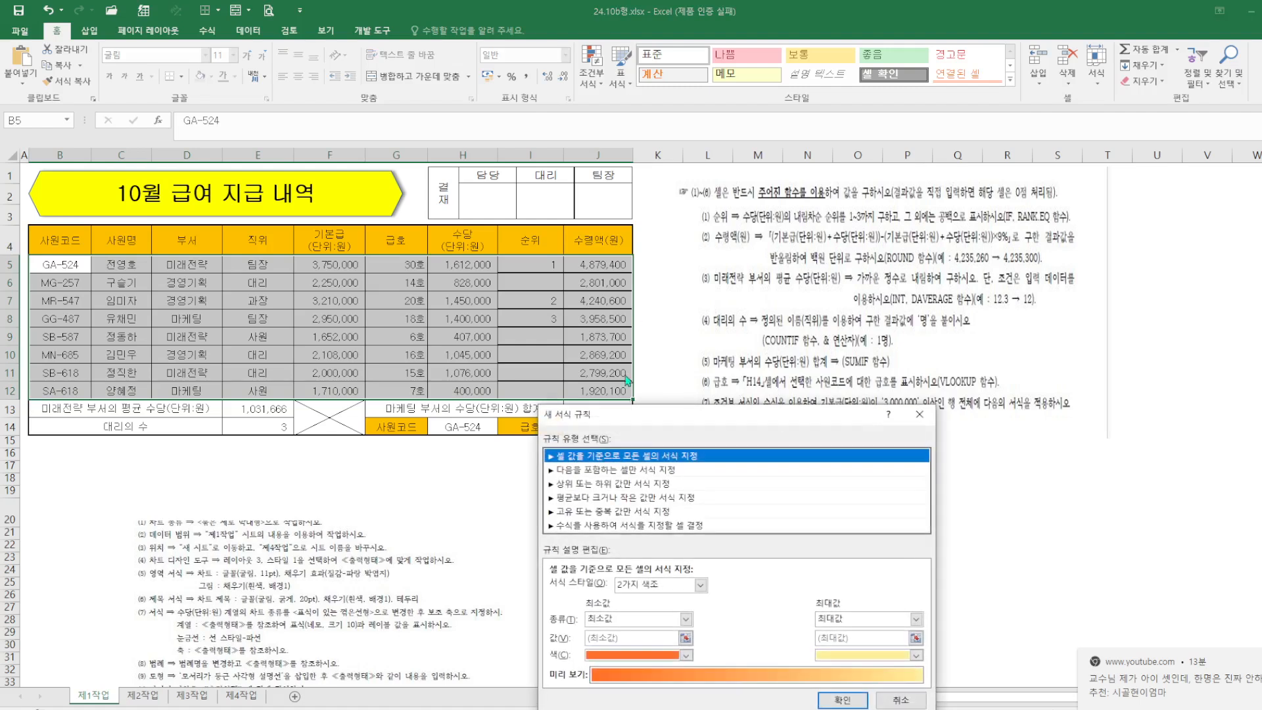
pyautogui.click(639, 525)
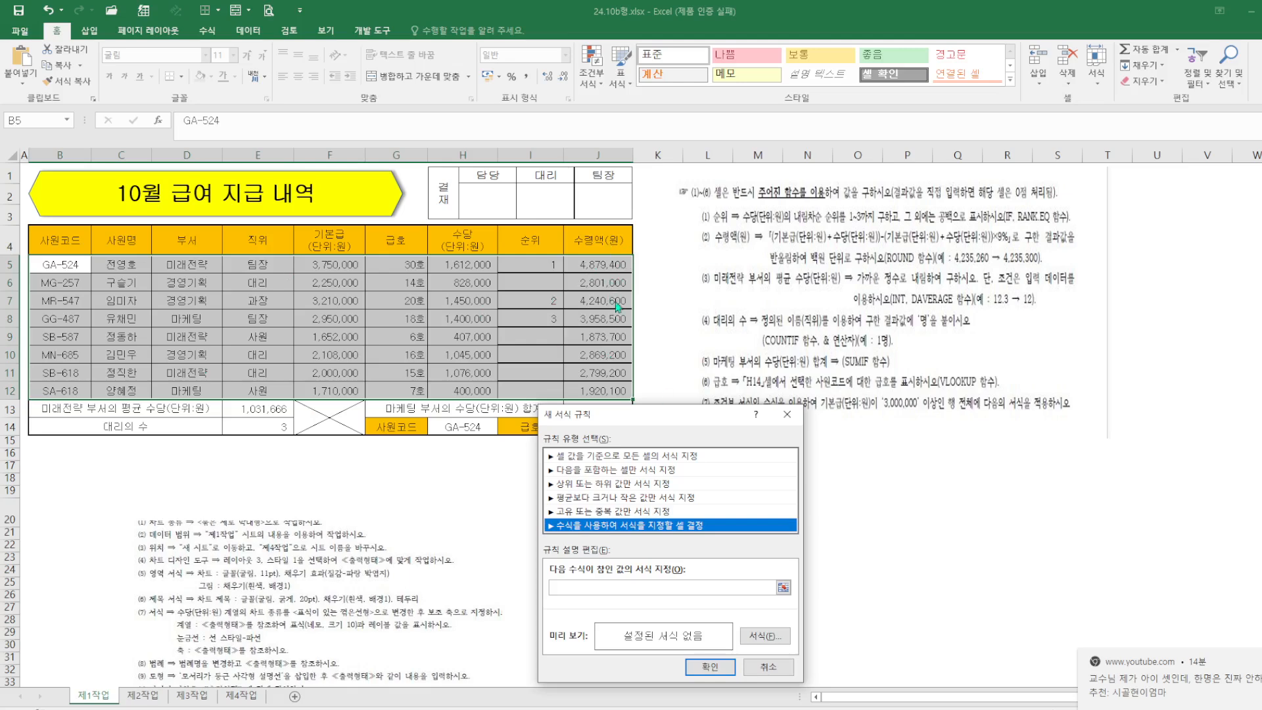
pyautogui.click(583, 587)
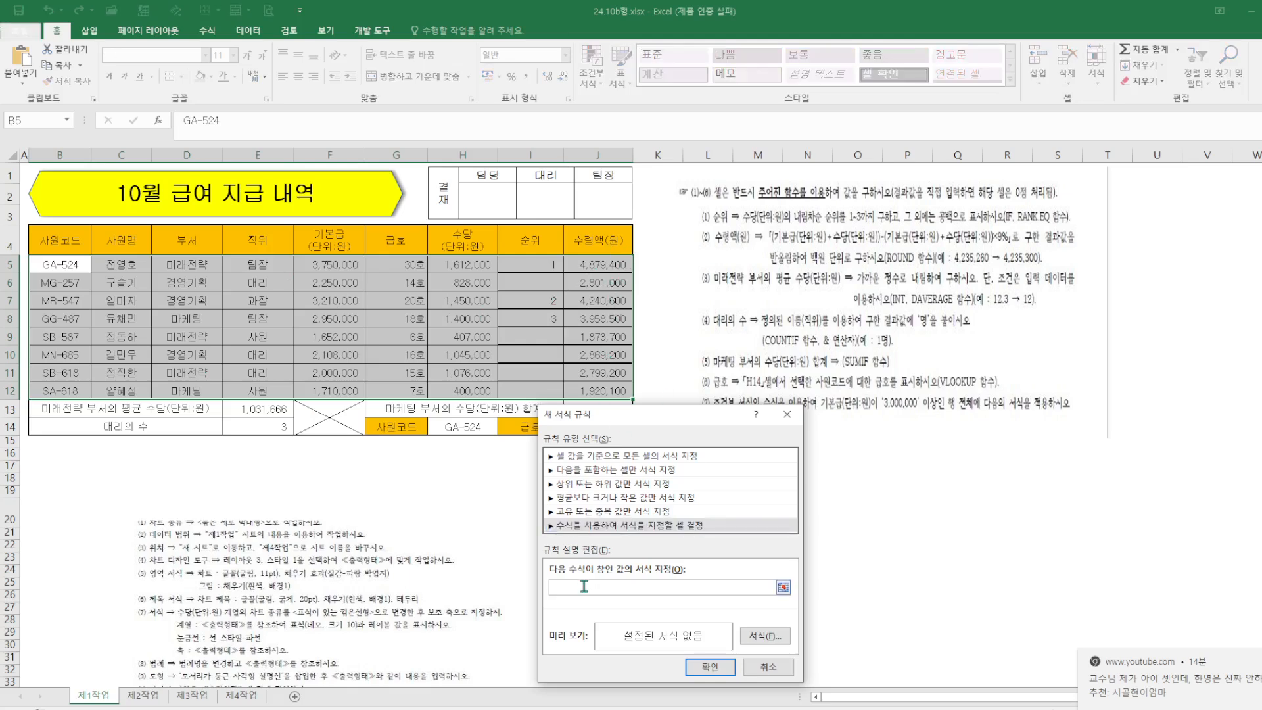
pyautogui.write('=')
pyautogui.moveTo(734, 421); pyautogui.dragTo(543, 387)
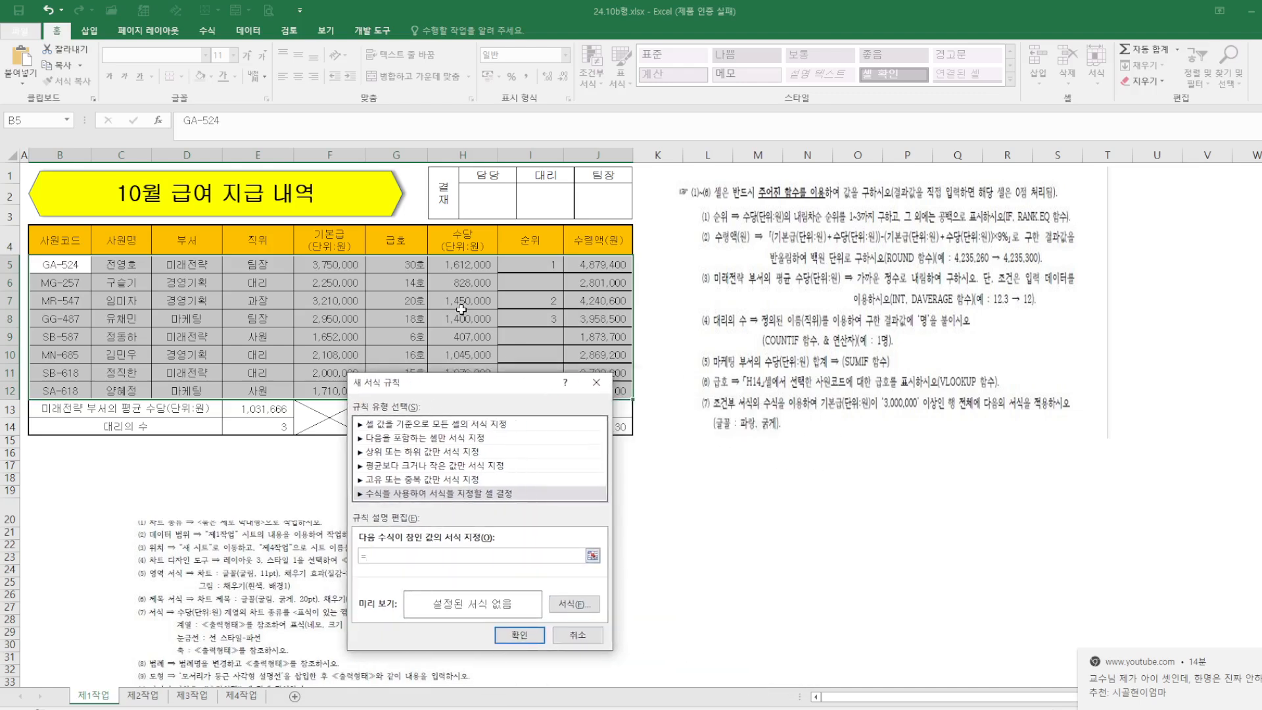
pyautogui.click(322, 263)
pyautogui.press('F4')
pyautogui.press('F4')
pyautogui.write('>=3000000')
pyautogui.click(592, 555)
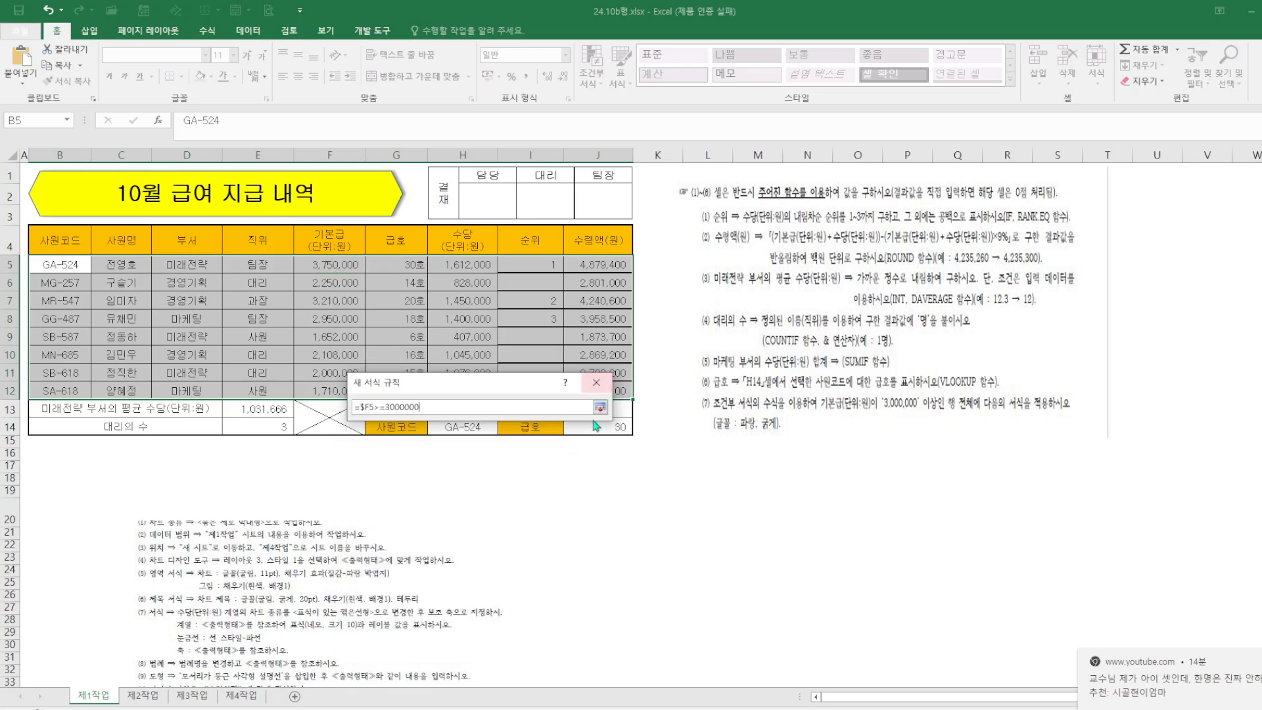
pyautogui.click(599, 408)
# Step: Give the conditional formatting rule a bold (굵게), blue font and apply it to the table rows
pyautogui.click(573, 604)
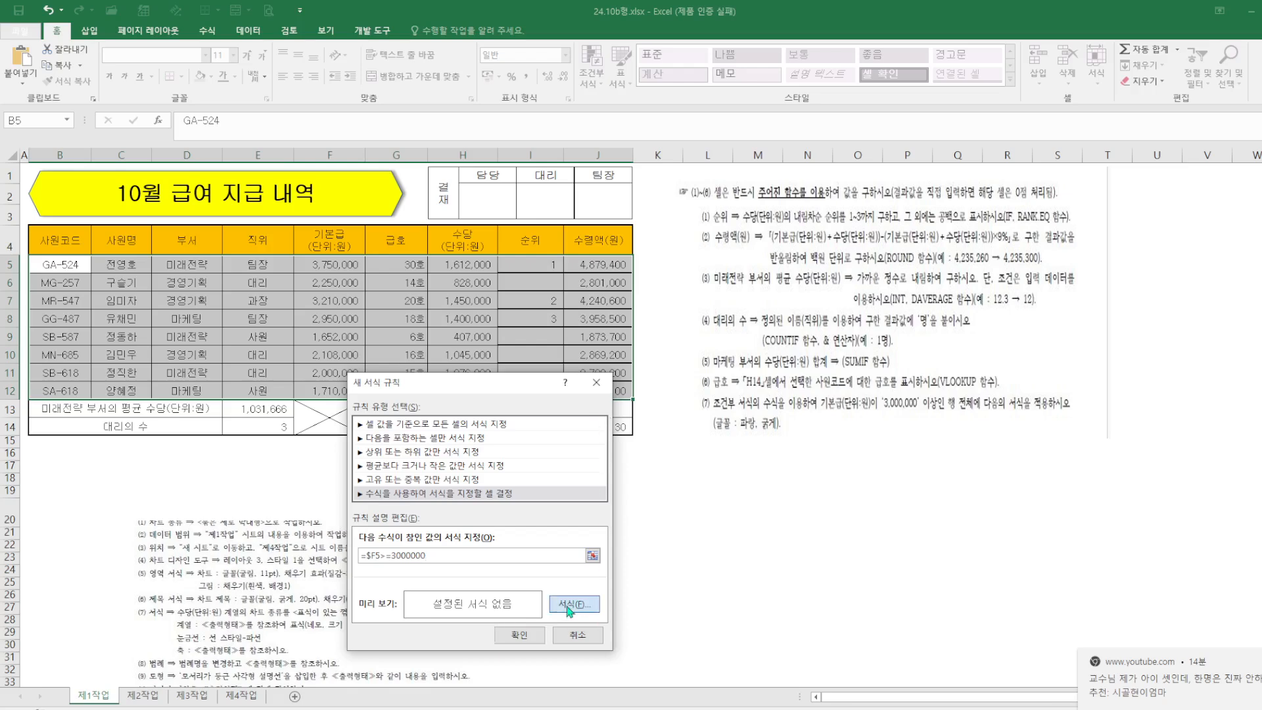
pyautogui.click(782, 427)
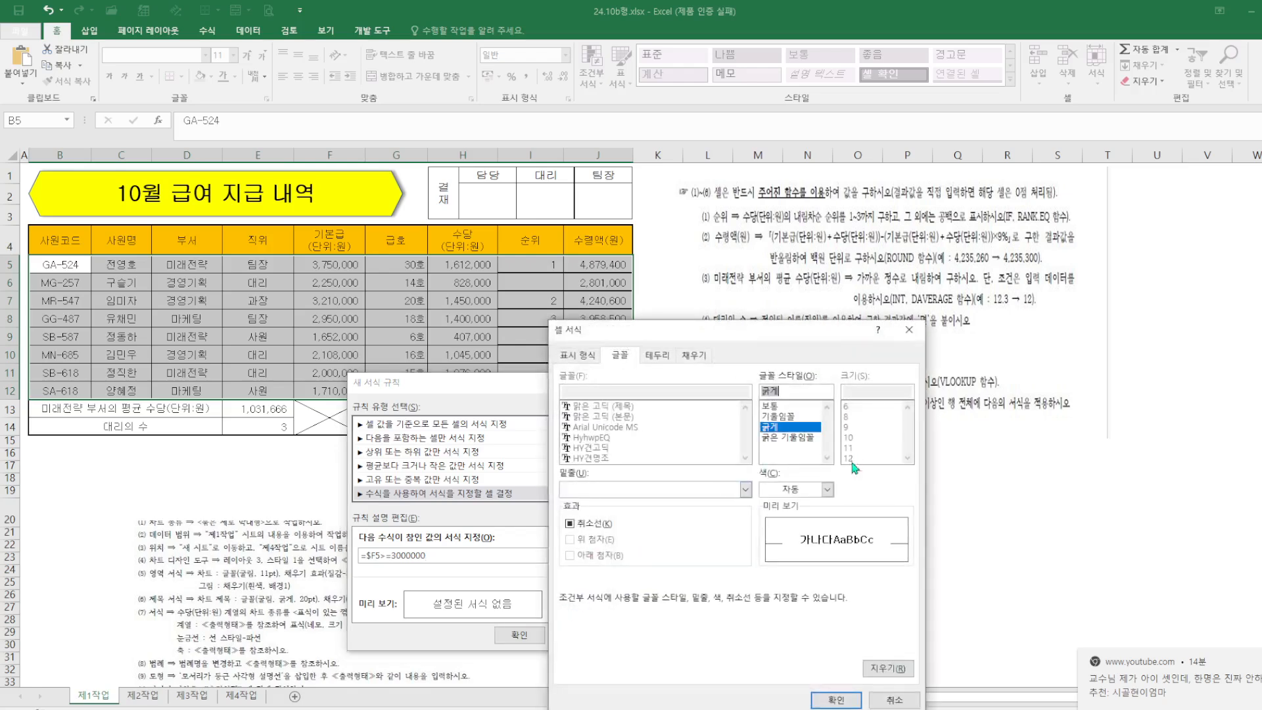
pyautogui.click(828, 489)
pyautogui.click(849, 614)
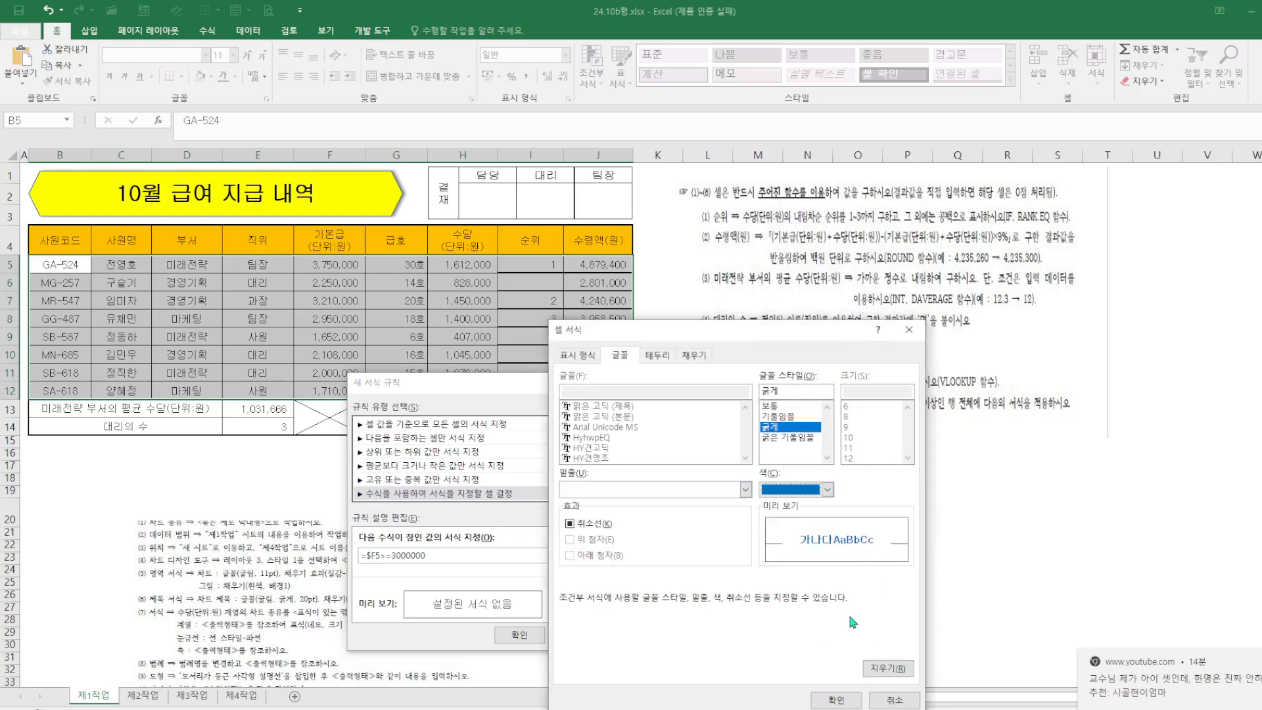
pyautogui.click(836, 699)
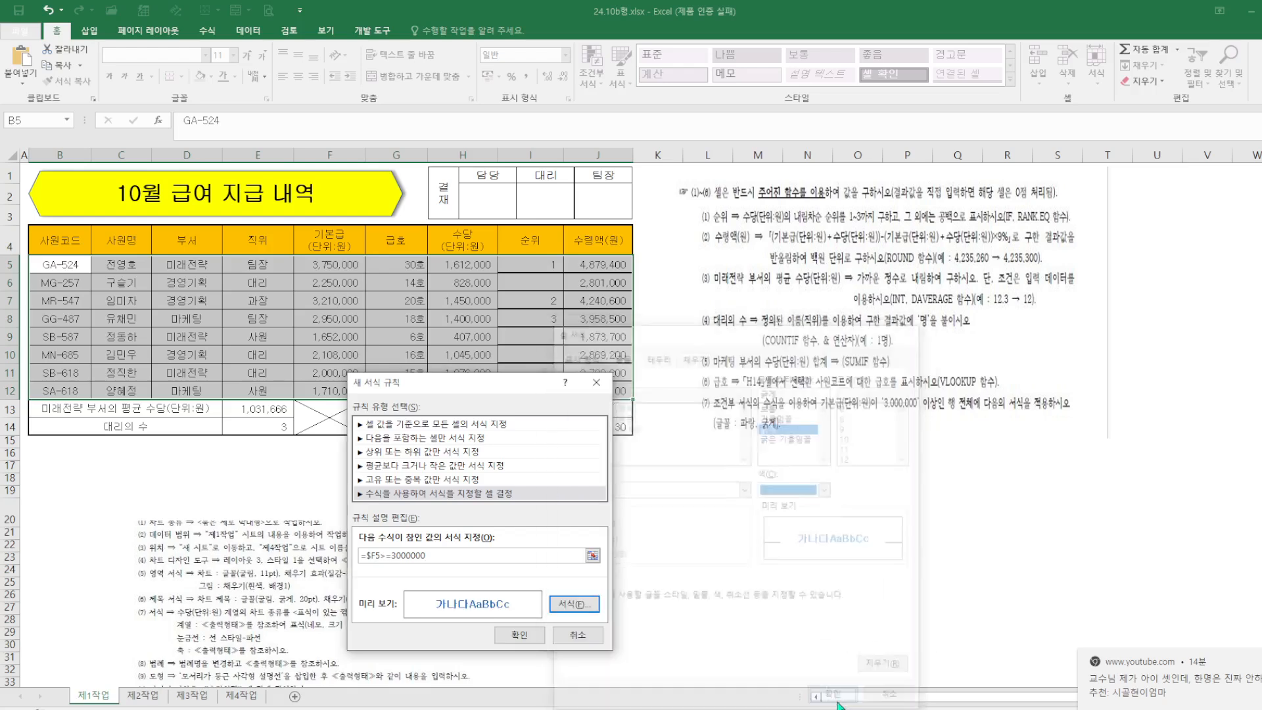
pyautogui.click(526, 636)
pyautogui.click(757, 595)
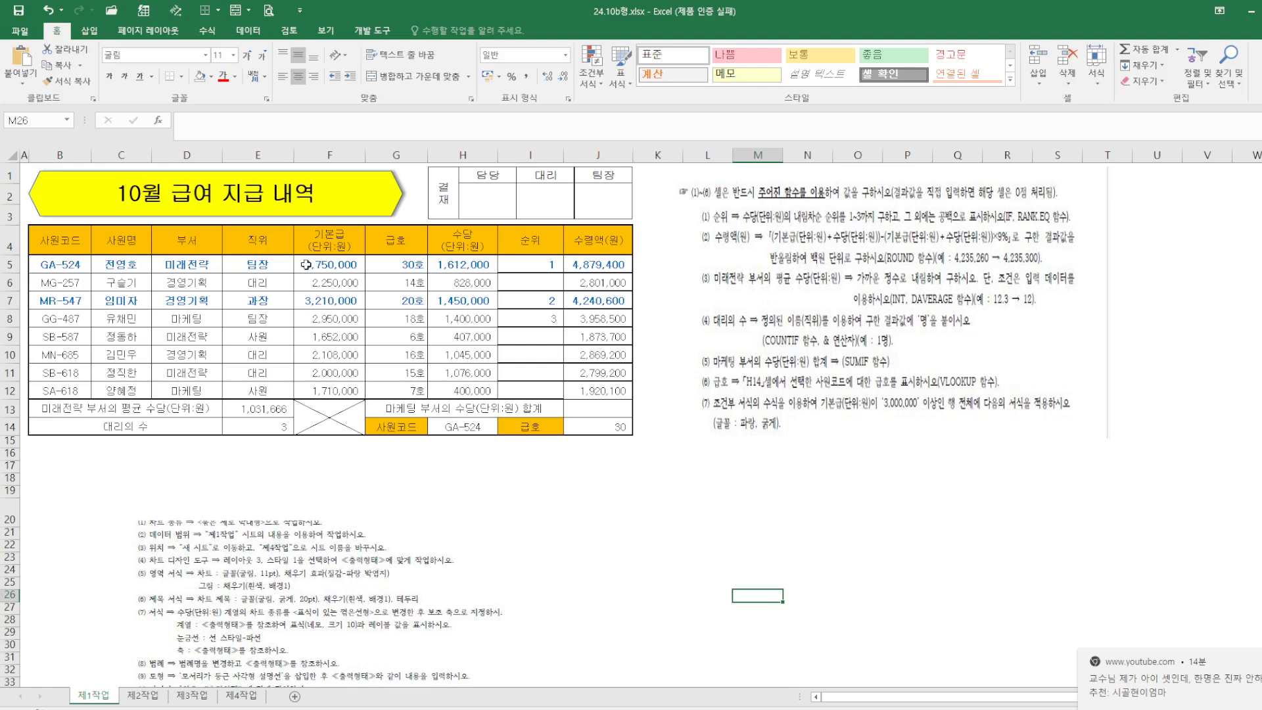
pyautogui.click(612, 556)
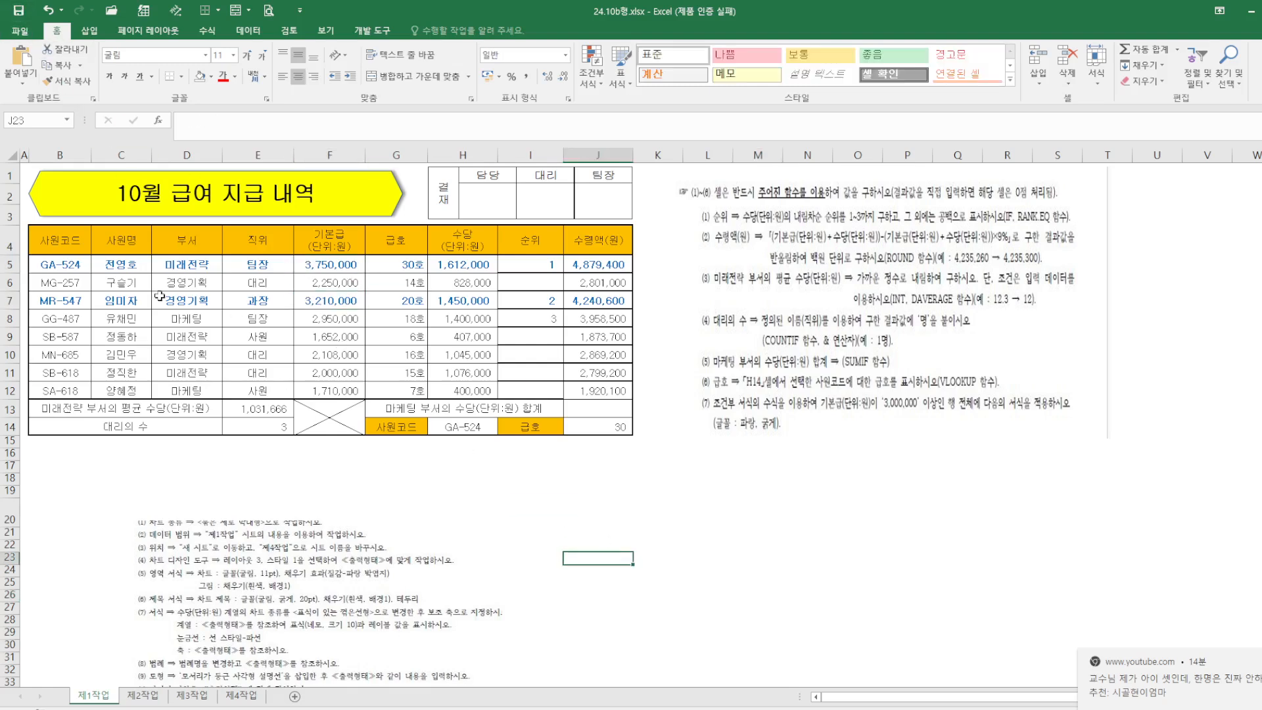
# Step: Copy B4:H12 from 제1작업 and paste it at B2 of the 제2작업 sheet, keeping the source column widths
pyautogui.moveTo(51, 242); pyautogui.dragTo(465, 391)
pyautogui.rightClick(462, 242)
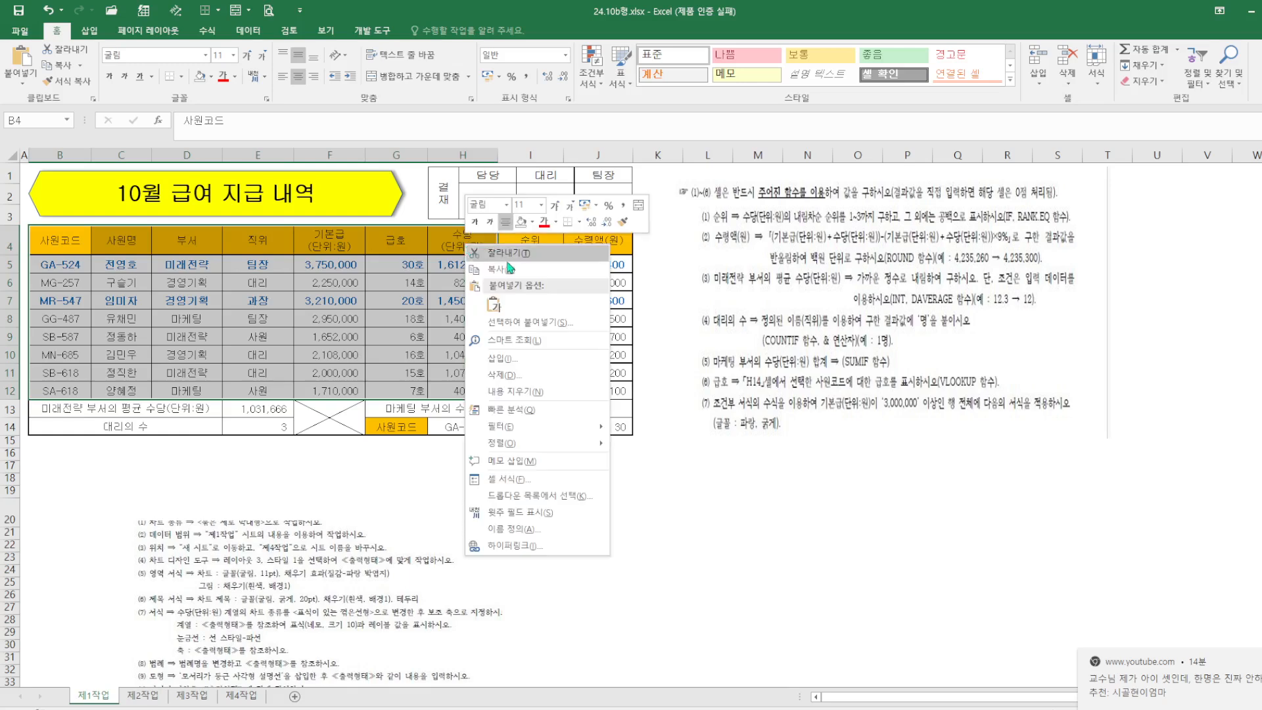
pyautogui.click(509, 274)
pyautogui.click(142, 695)
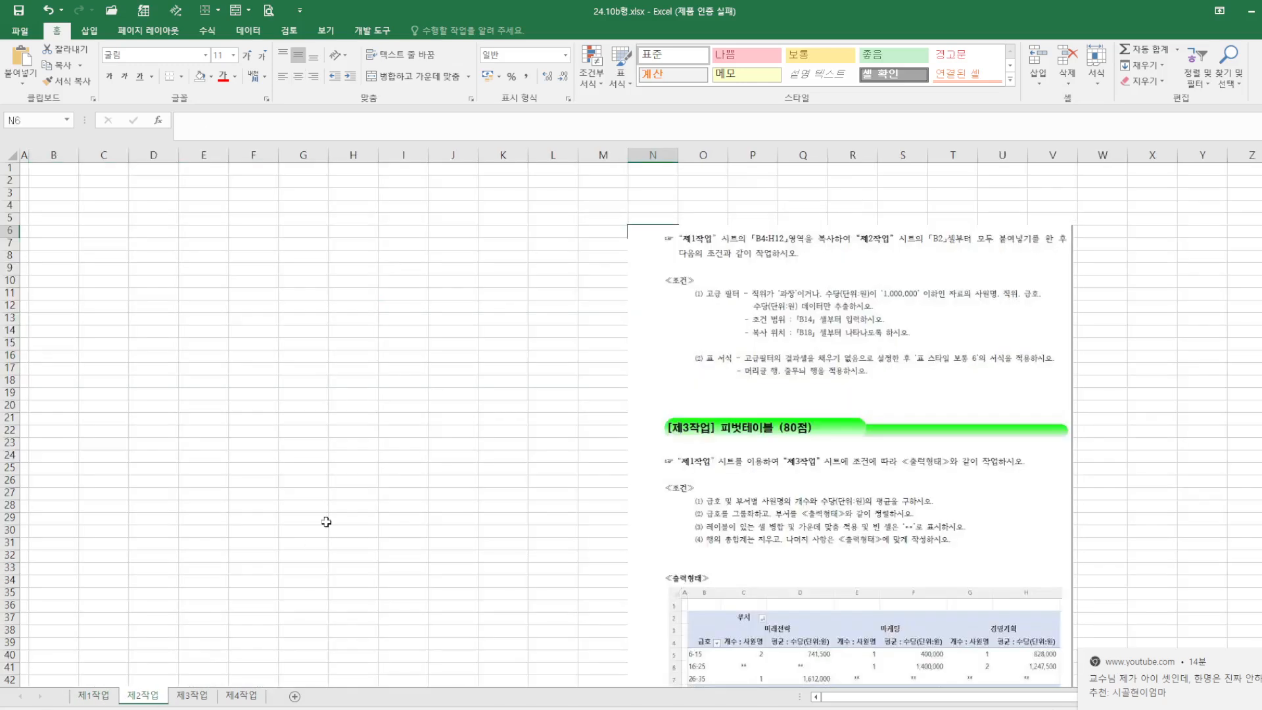
pyautogui.click(50, 182)
pyautogui.rightClick(49, 182)
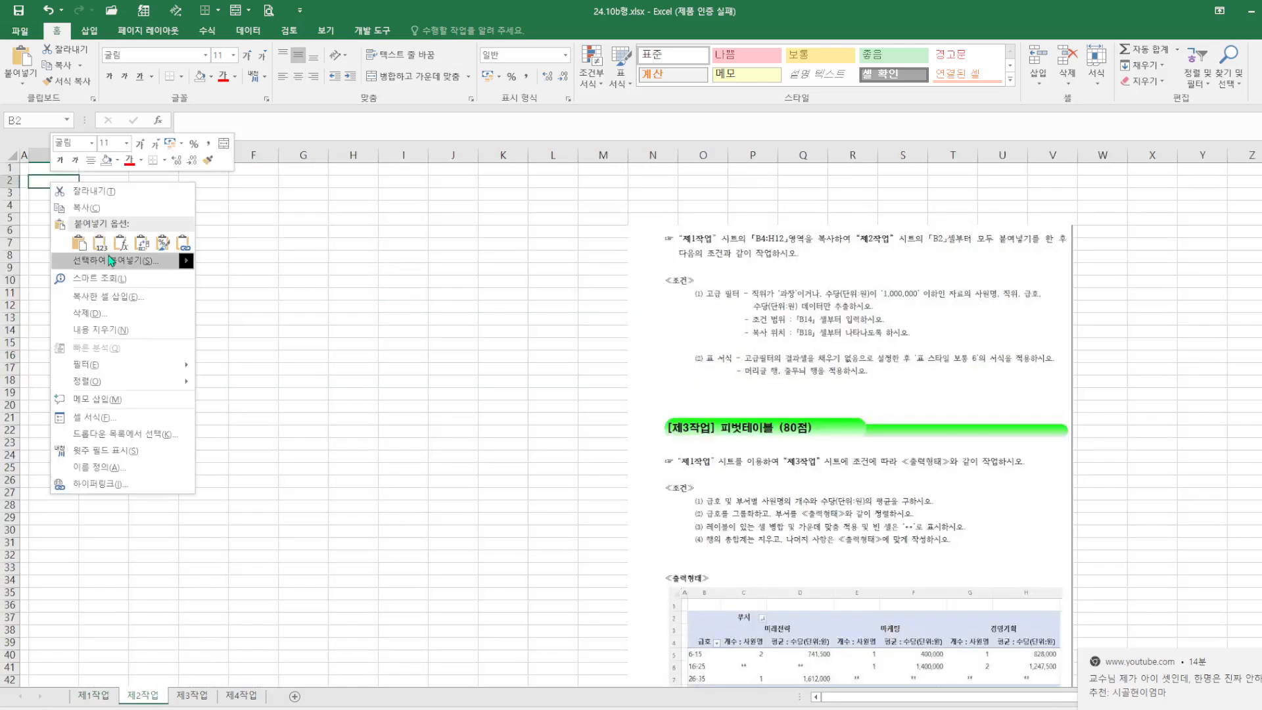
pyautogui.moveTo(176, 260)
pyautogui.click(227, 301)
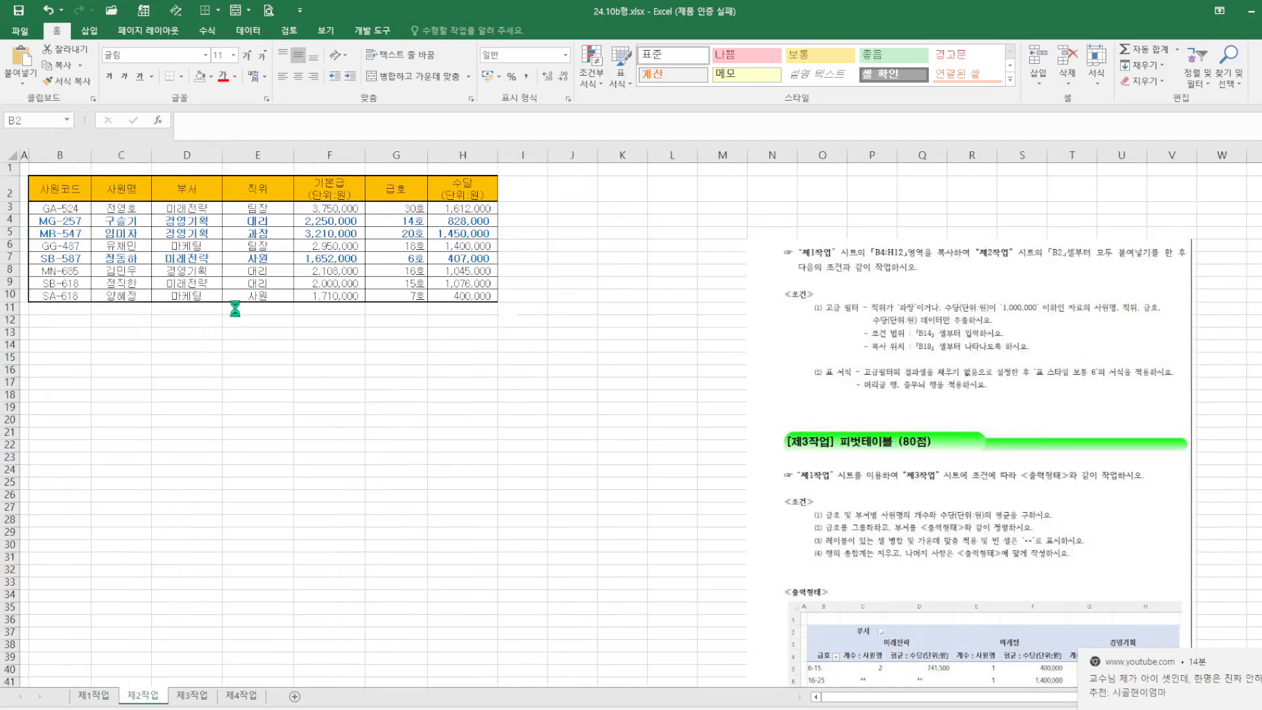
# Step: Move the task instruction picture on 제2작업 closer to the pasted table, starting at about K3
pyautogui.click(961, 388)
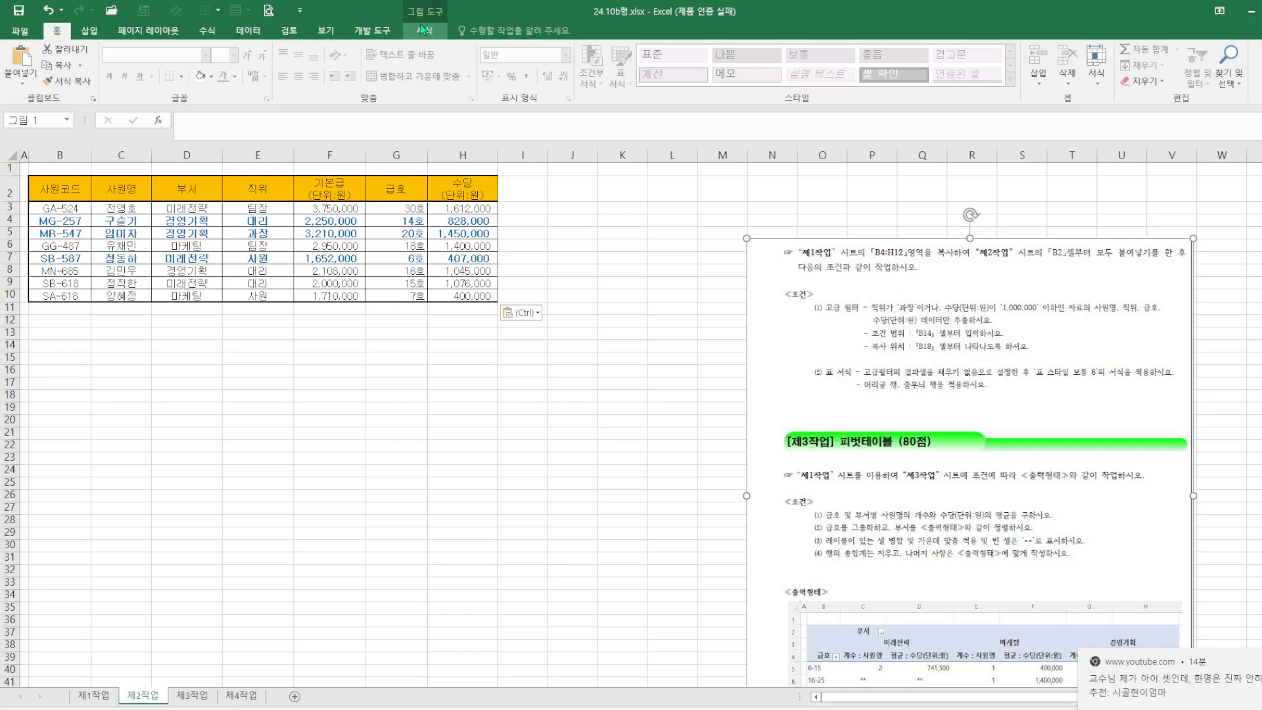
pyautogui.click(424, 31)
pyautogui.click(643, 381)
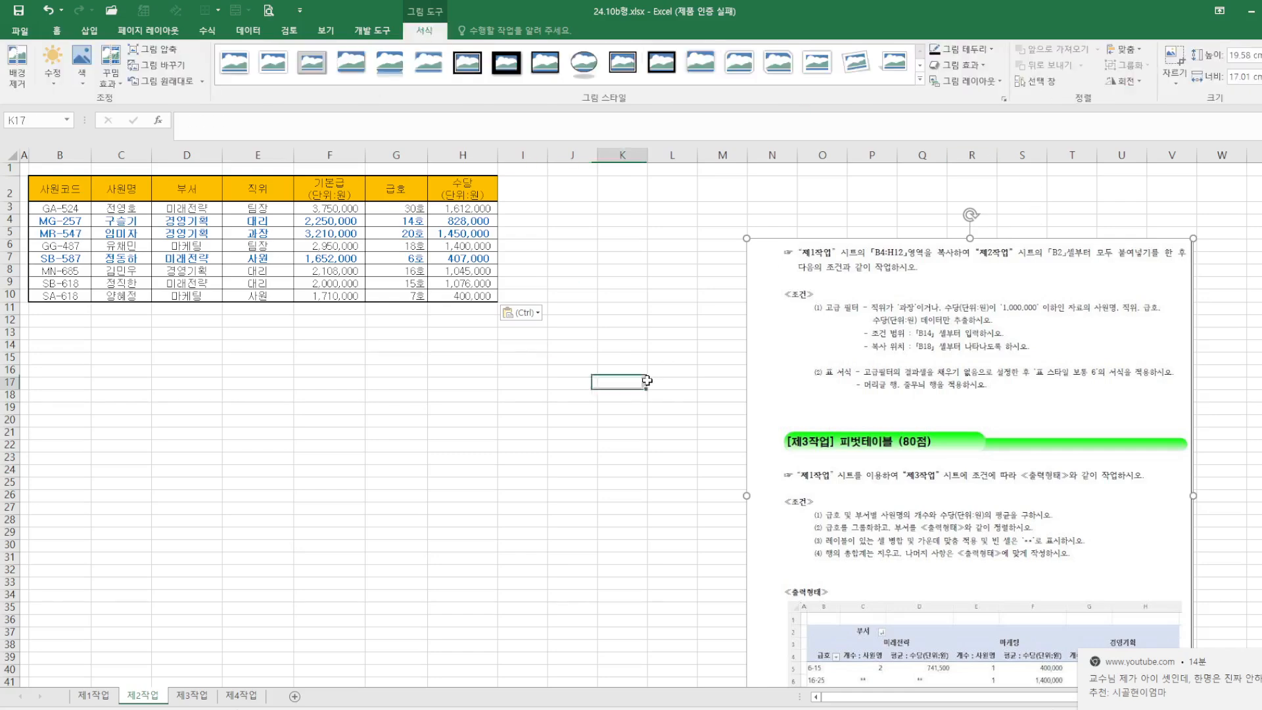
pyautogui.moveTo(898, 333); pyautogui.dragTo(765, 293)
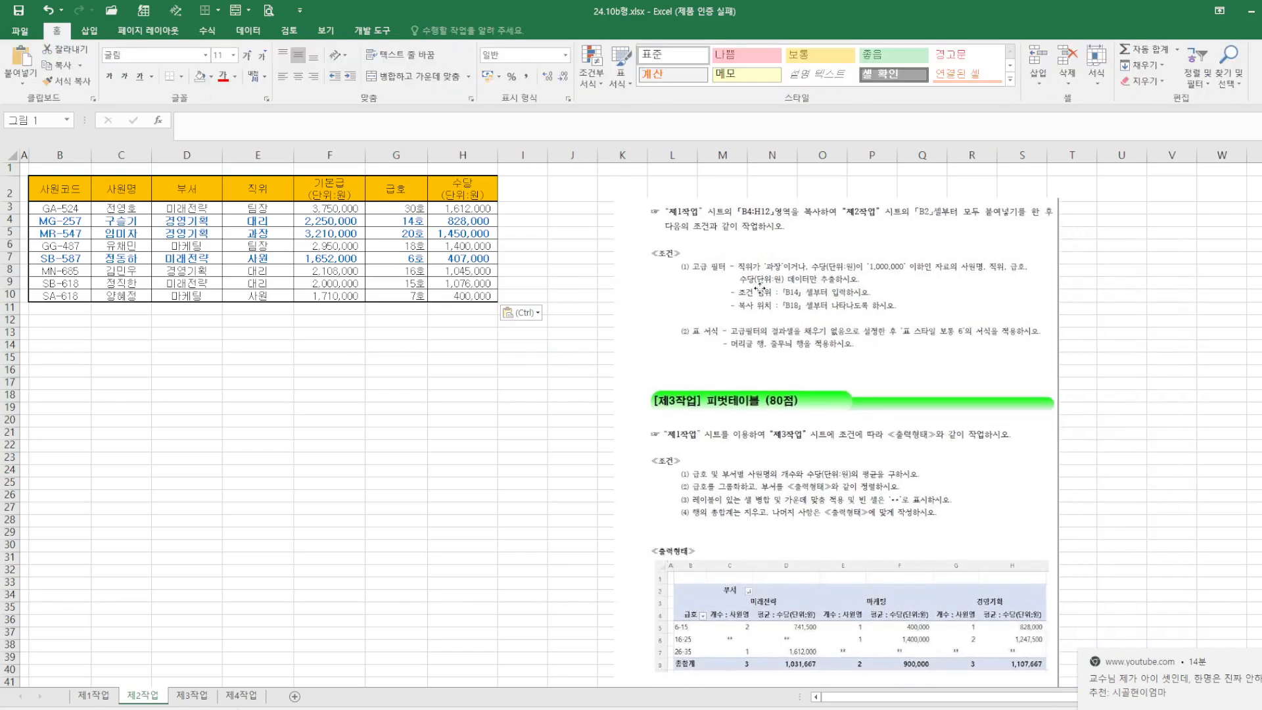
pyautogui.click(320, 410)
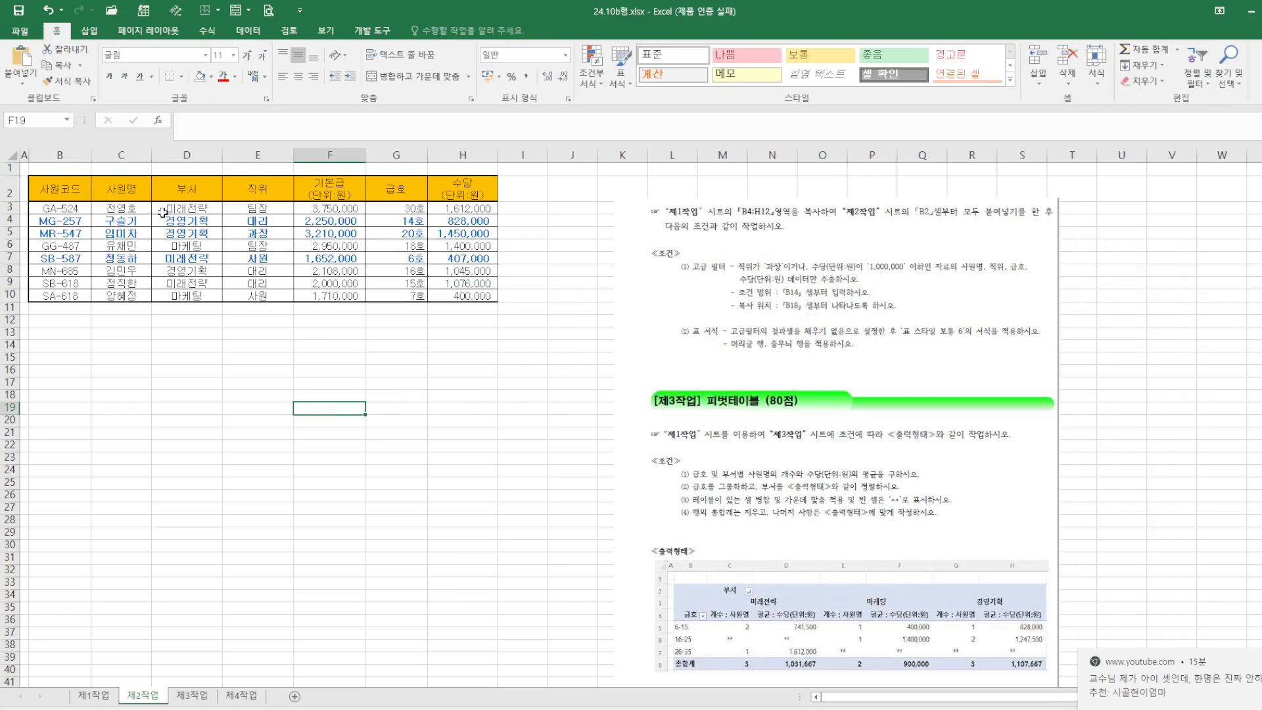
# Step: Copy the 직위 and 수당(단위:원) headers from E2 and H2 to B14 as the filter criteria headings
pyautogui.click(258, 187)
pyautogui.keyDown('ctrl'); pyautogui.click(458, 194); pyautogui.keyUp('ctrl')
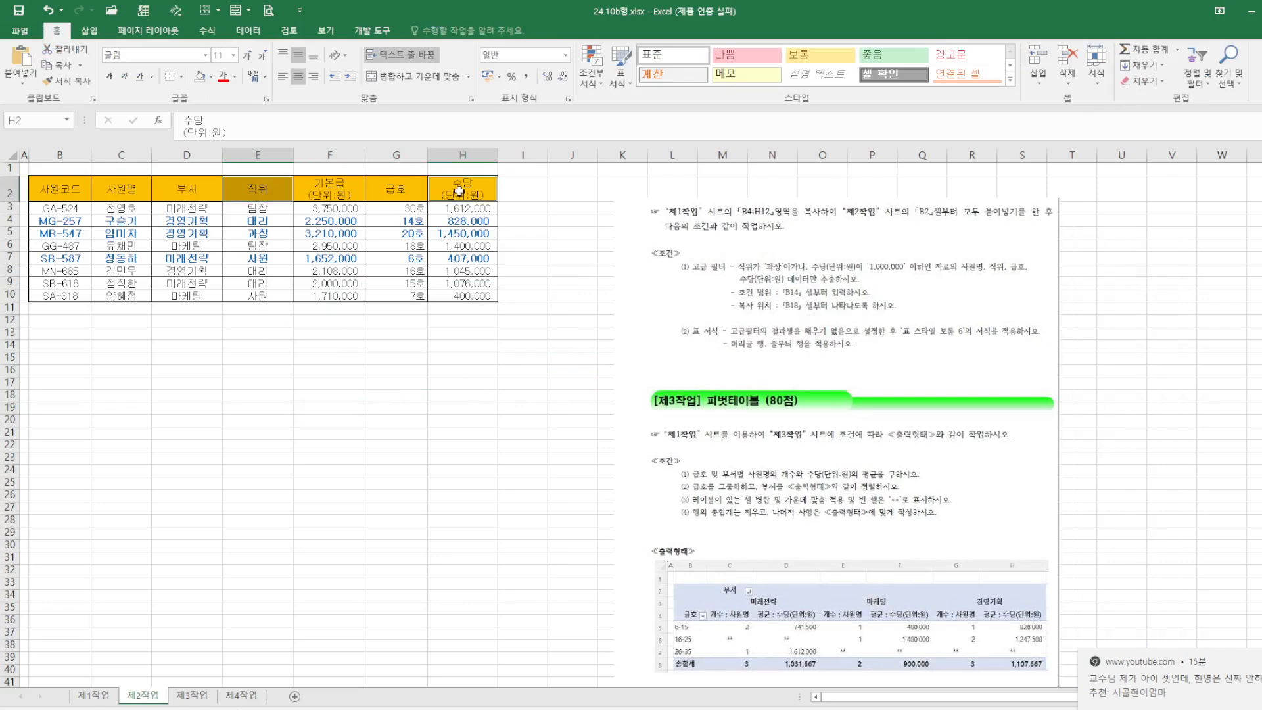
pyautogui.rightClick(458, 195)
pyautogui.click(500, 219)
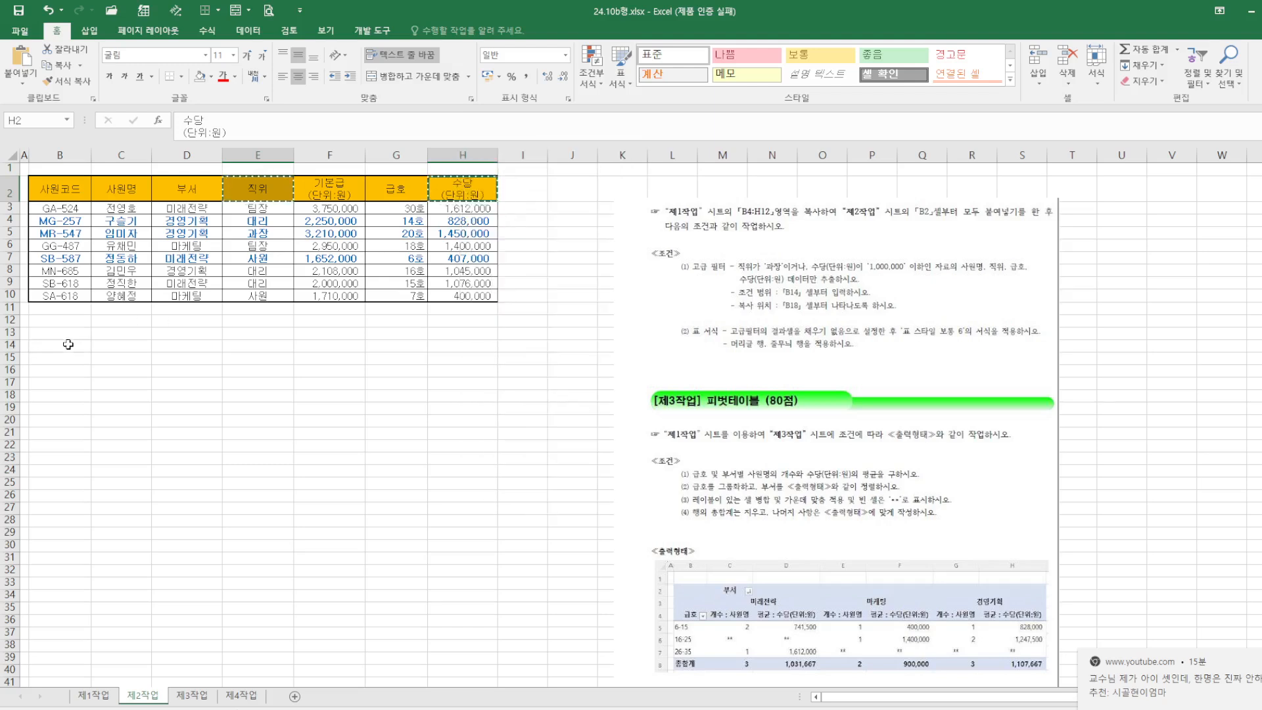
pyautogui.click(69, 343)
pyautogui.rightClick(69, 343)
pyautogui.click(96, 404)
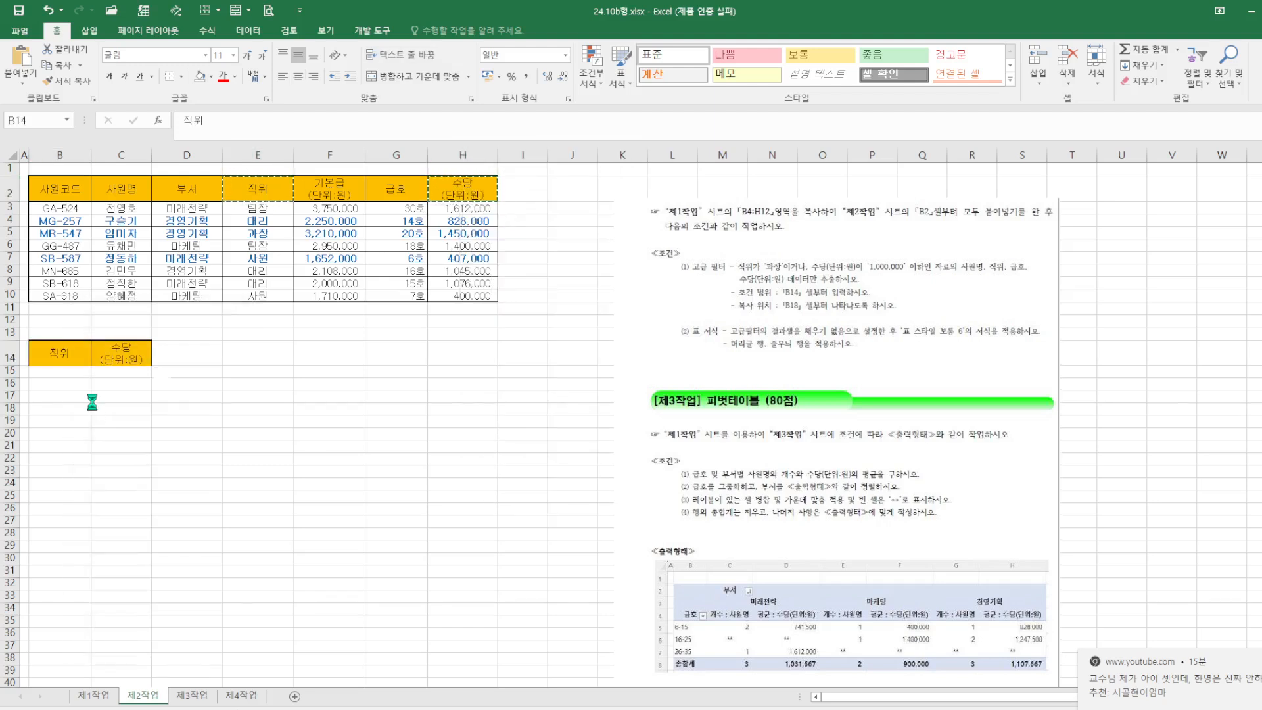
# Step: Enter the filter criteria on separate rows: 과장 in B15 under 직위 and <=1000000 in C16 under 수당(단위:원)
pyautogui.click(439, 447)
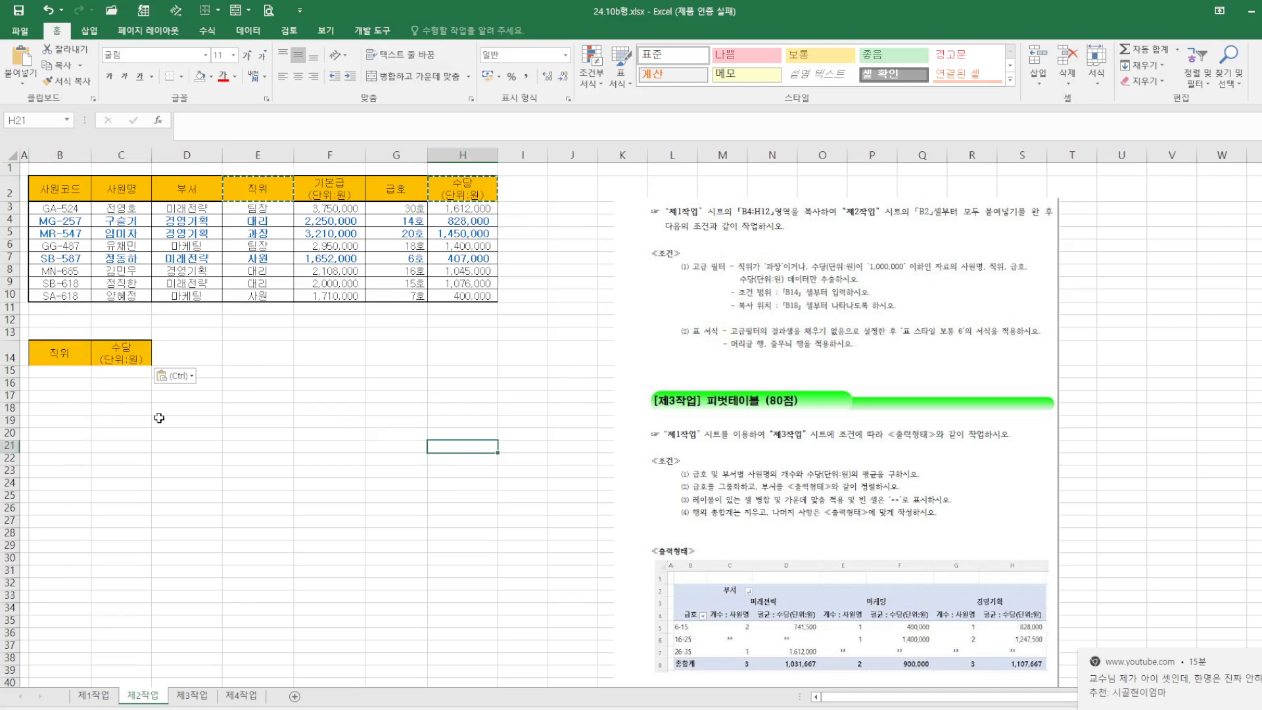
pyautogui.click(65, 372)
pyautogui.write('R')
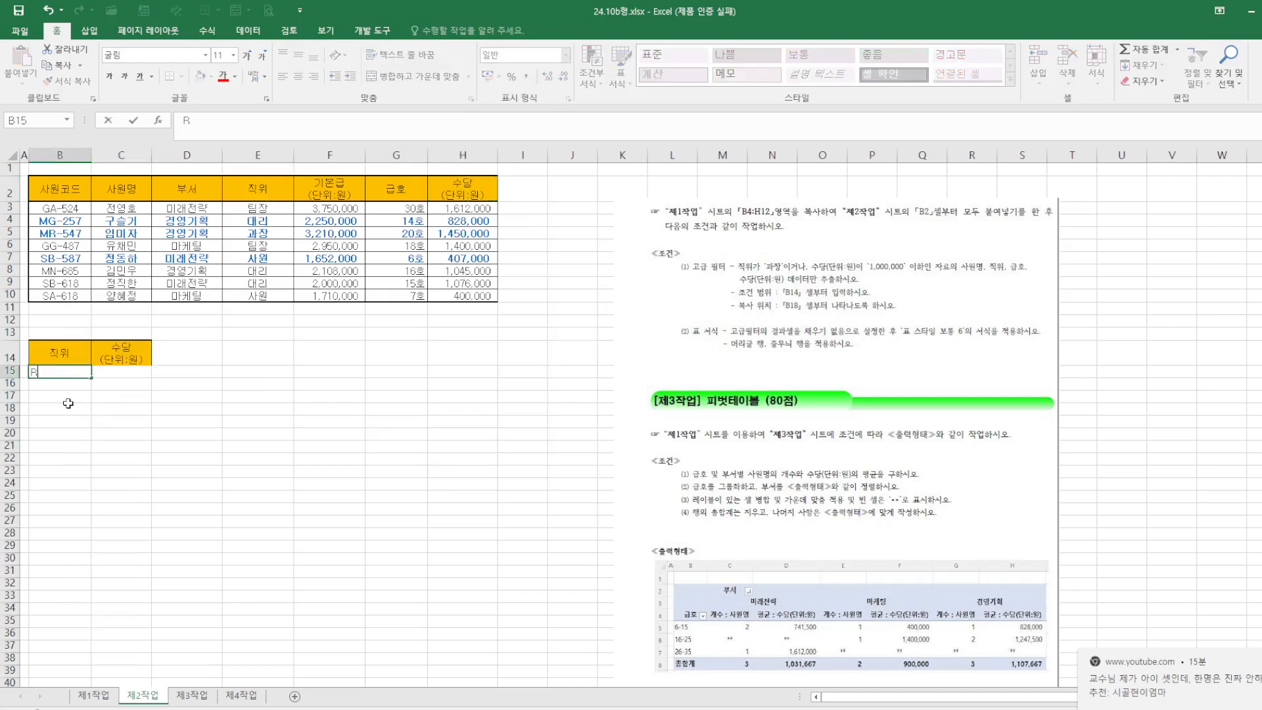
pyautogui.write('과자')
pyautogui.click(130, 380)
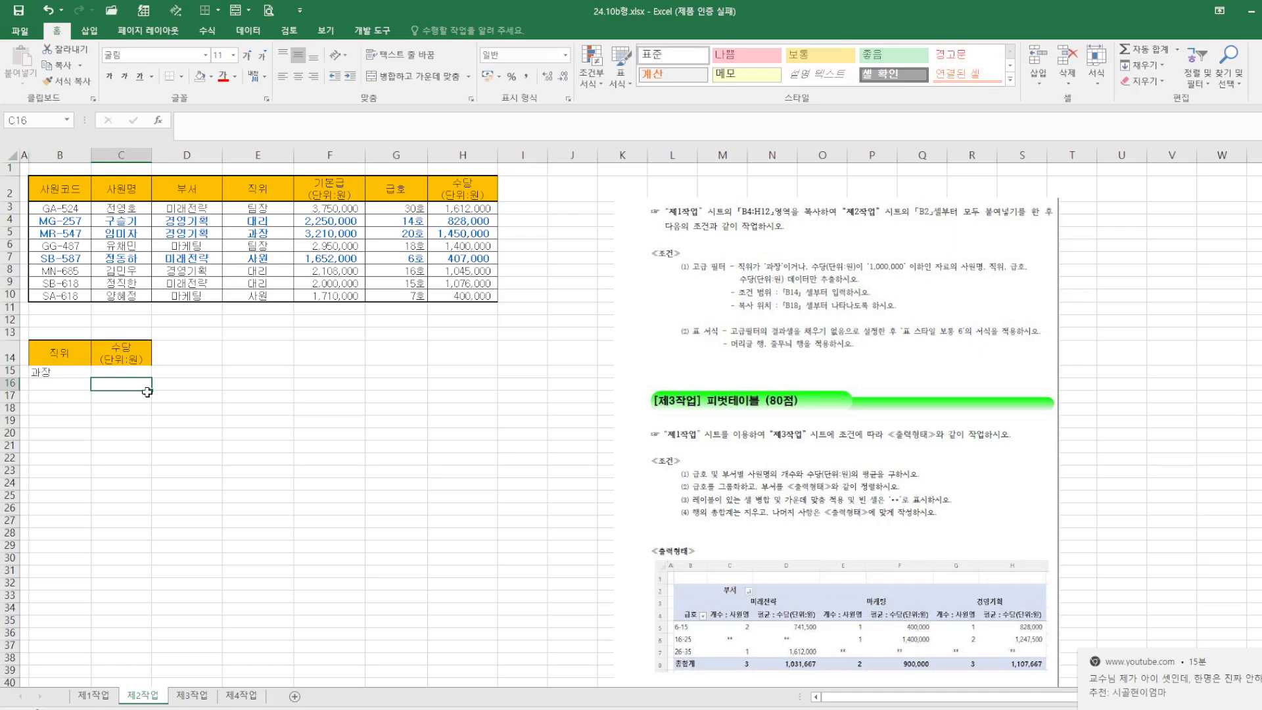
pyautogui.write('<=1')
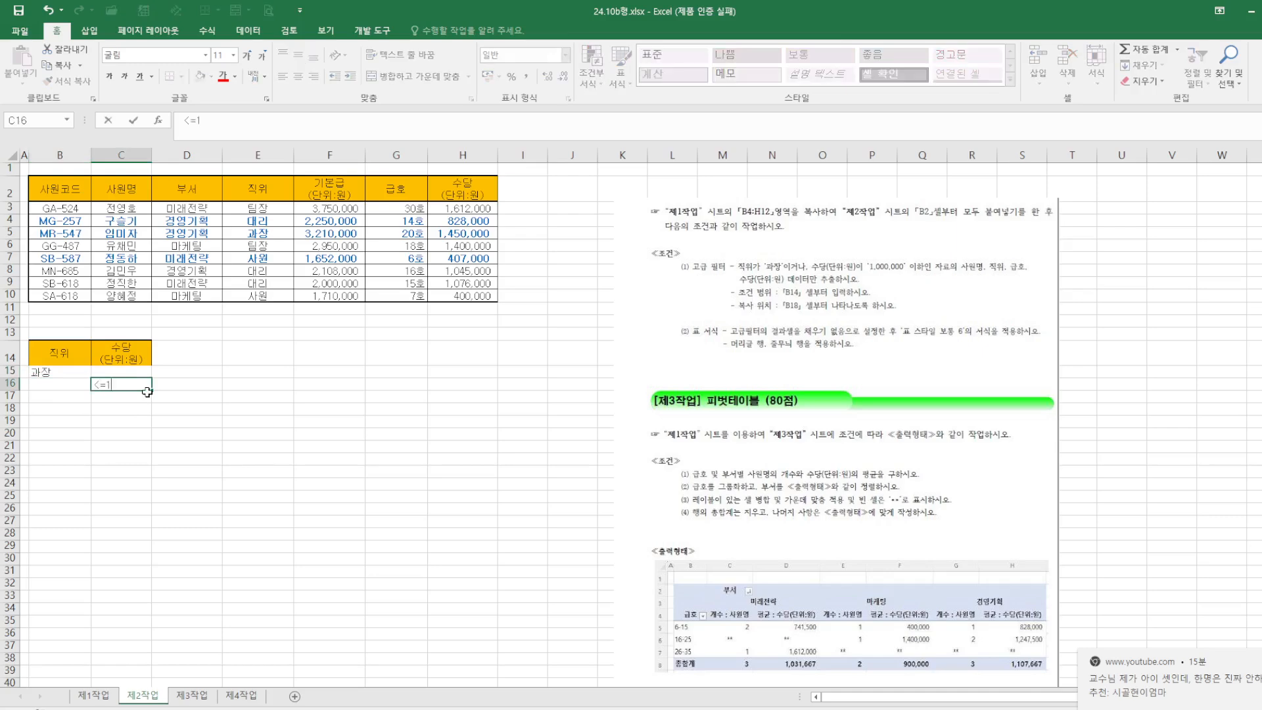
pyautogui.write('000000')
pyautogui.click(335, 416)
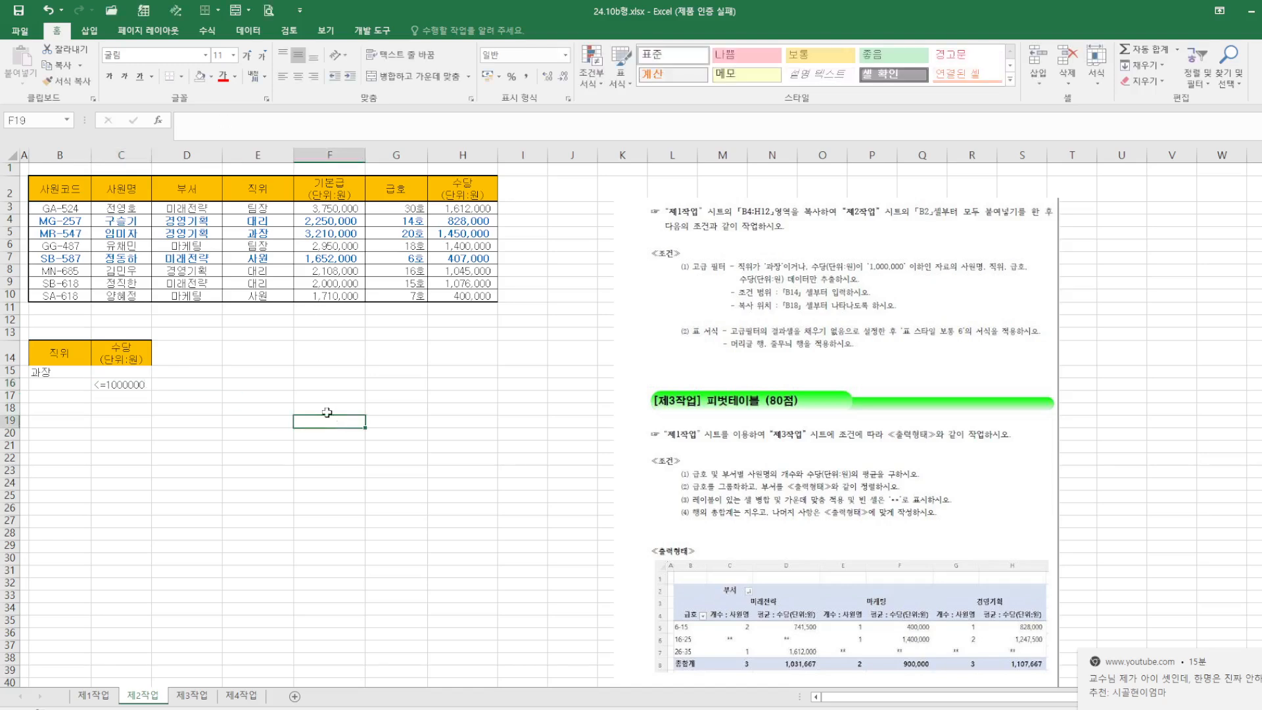
# Step: Copy the 사원명, 직위, 급호 and 수당(단위:원) headers from row 2 to B18 as the output headings
pyautogui.click(109, 191)
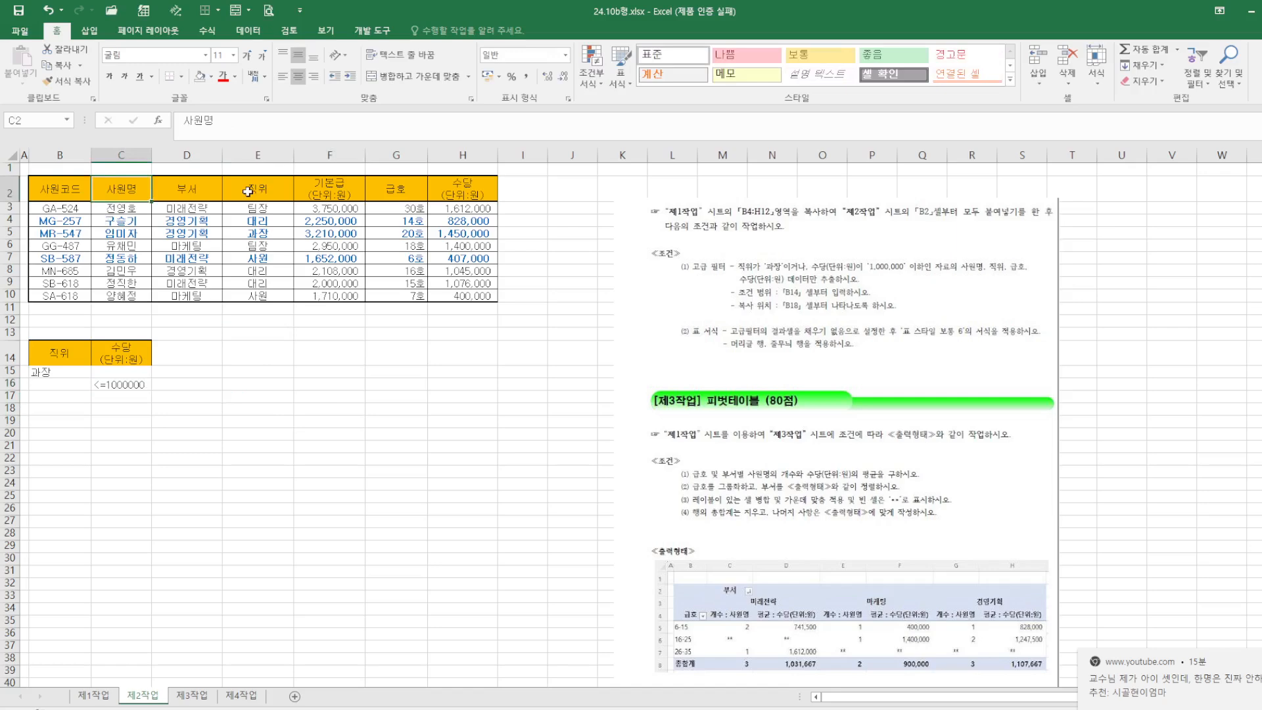
pyautogui.keyDown('ctrl'); pyautogui.click(248, 191); pyautogui.keyUp('ctrl')
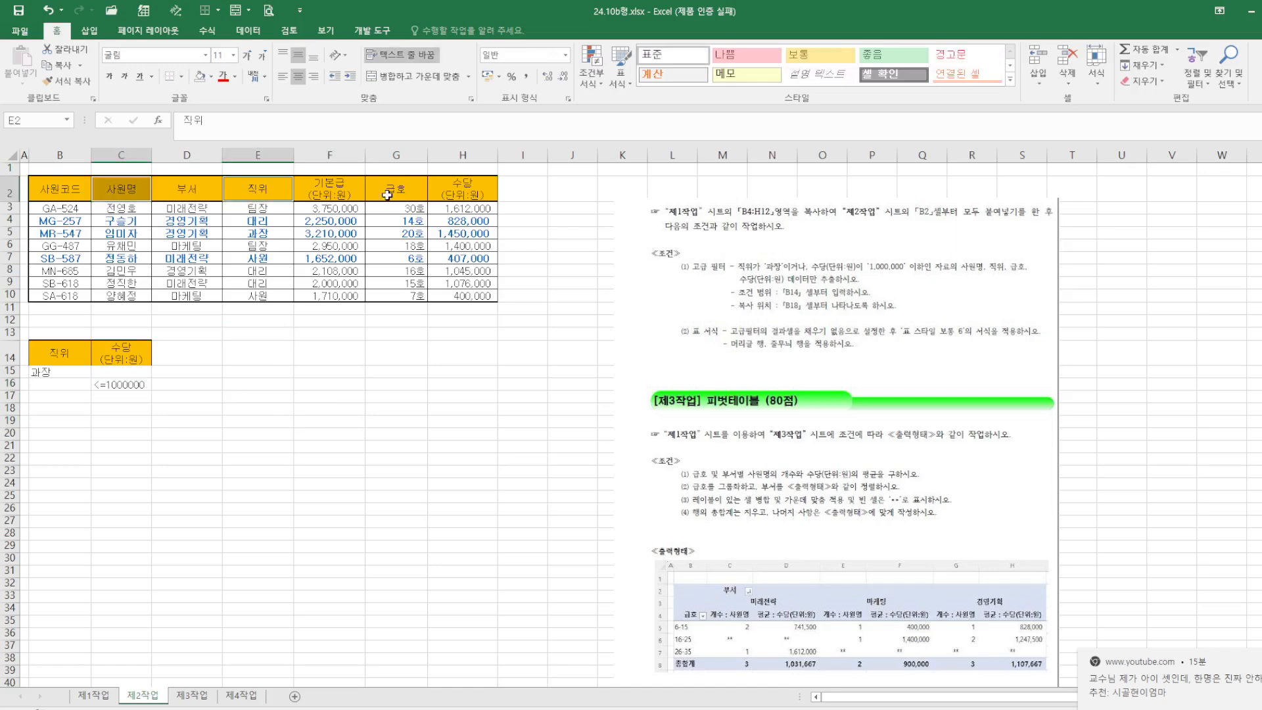
pyautogui.moveTo(388, 195); pyautogui.dragTo(468, 194)
pyautogui.rightClick(468, 192)
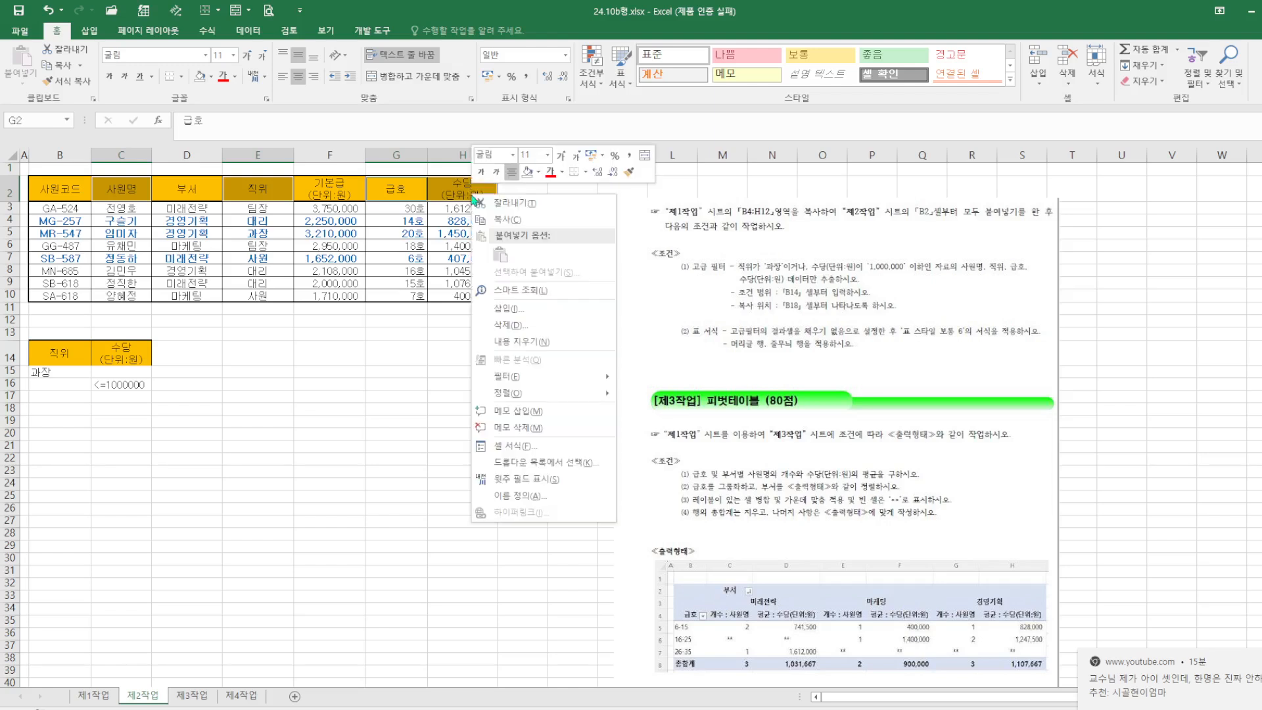
pyautogui.click(509, 222)
pyautogui.click(64, 409)
pyautogui.rightClick(63, 412)
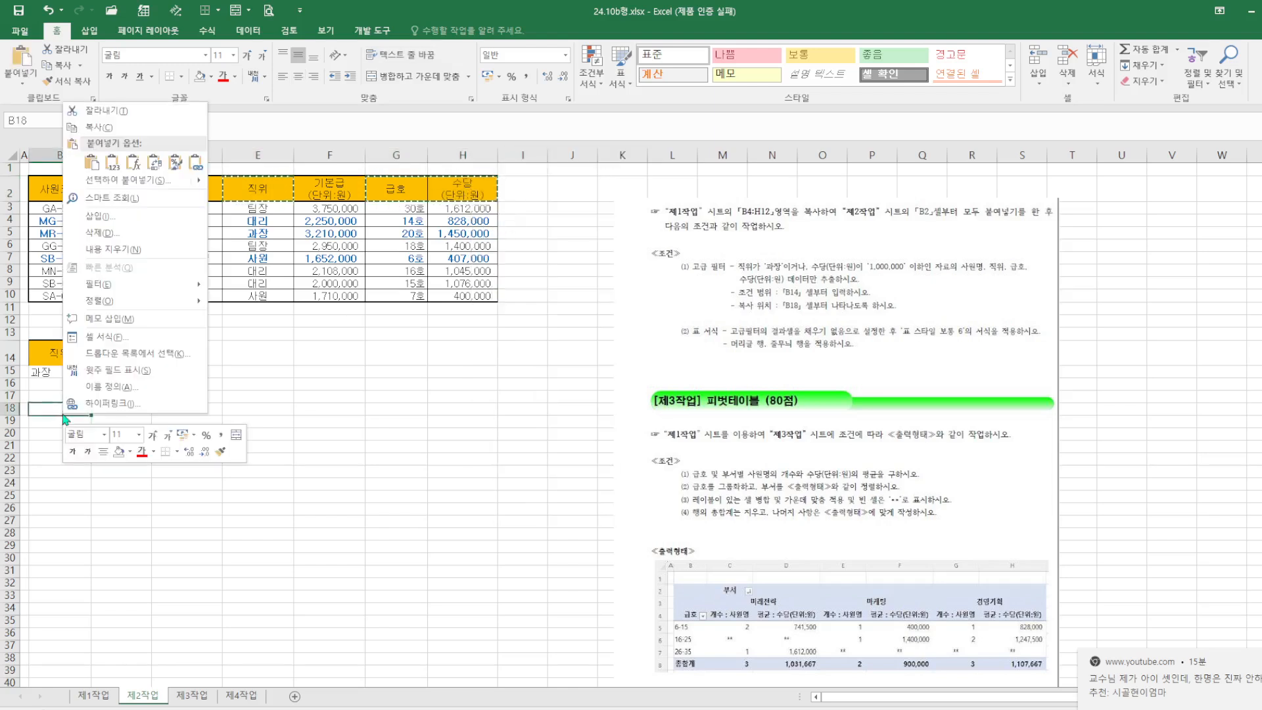
pyautogui.click(86, 170)
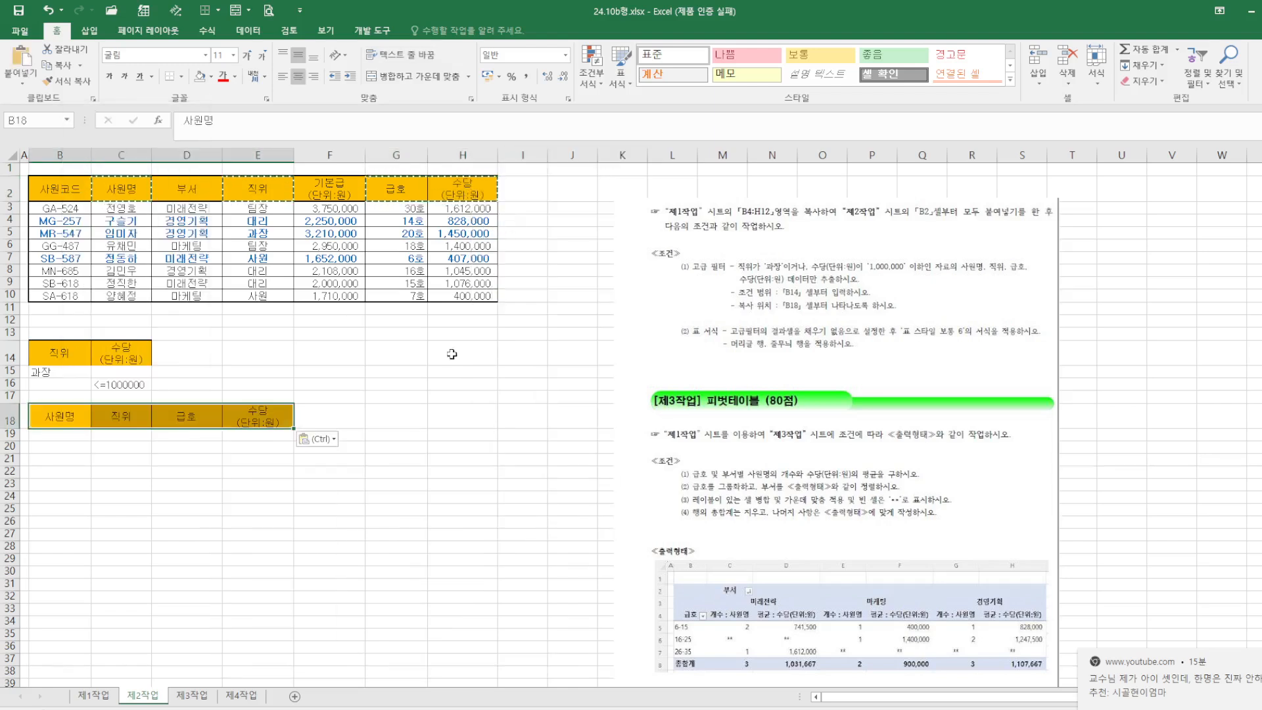
# Step: Run an advanced filter on B2:H10 with criteria range B14:C16, copying the results to the headings in B18:E18
pyautogui.click(250, 30)
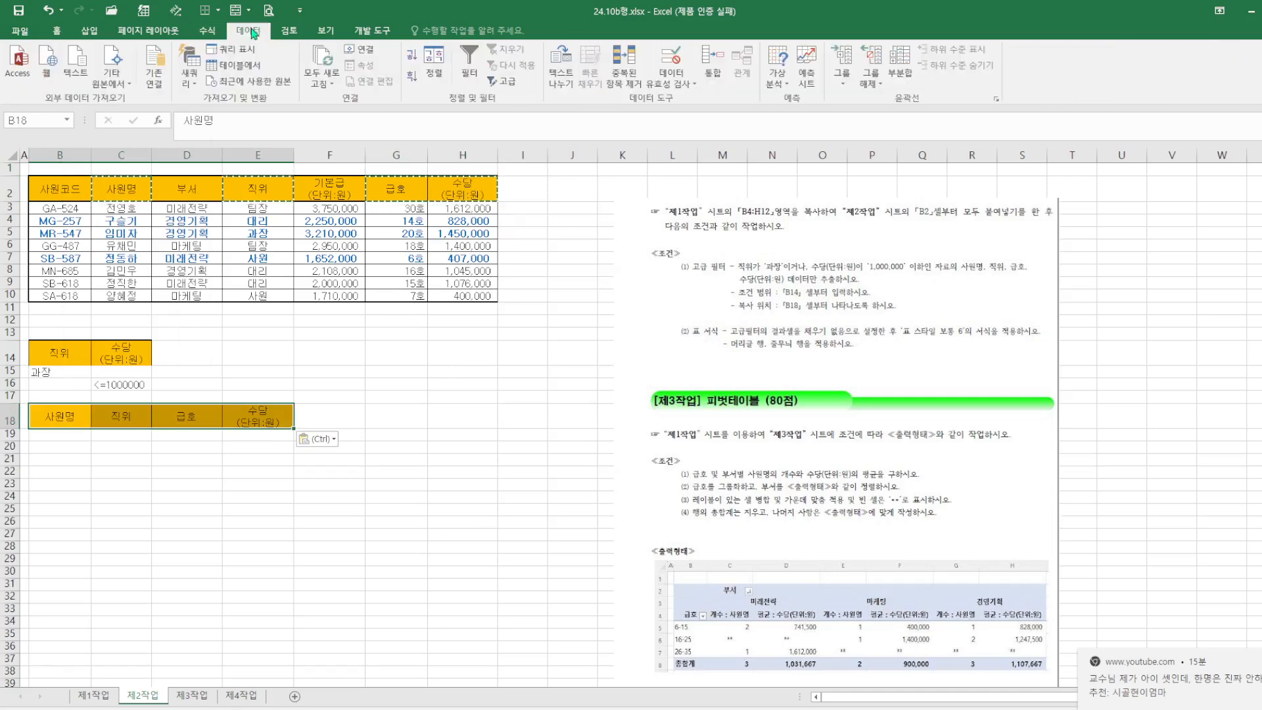
pyautogui.click(503, 81)
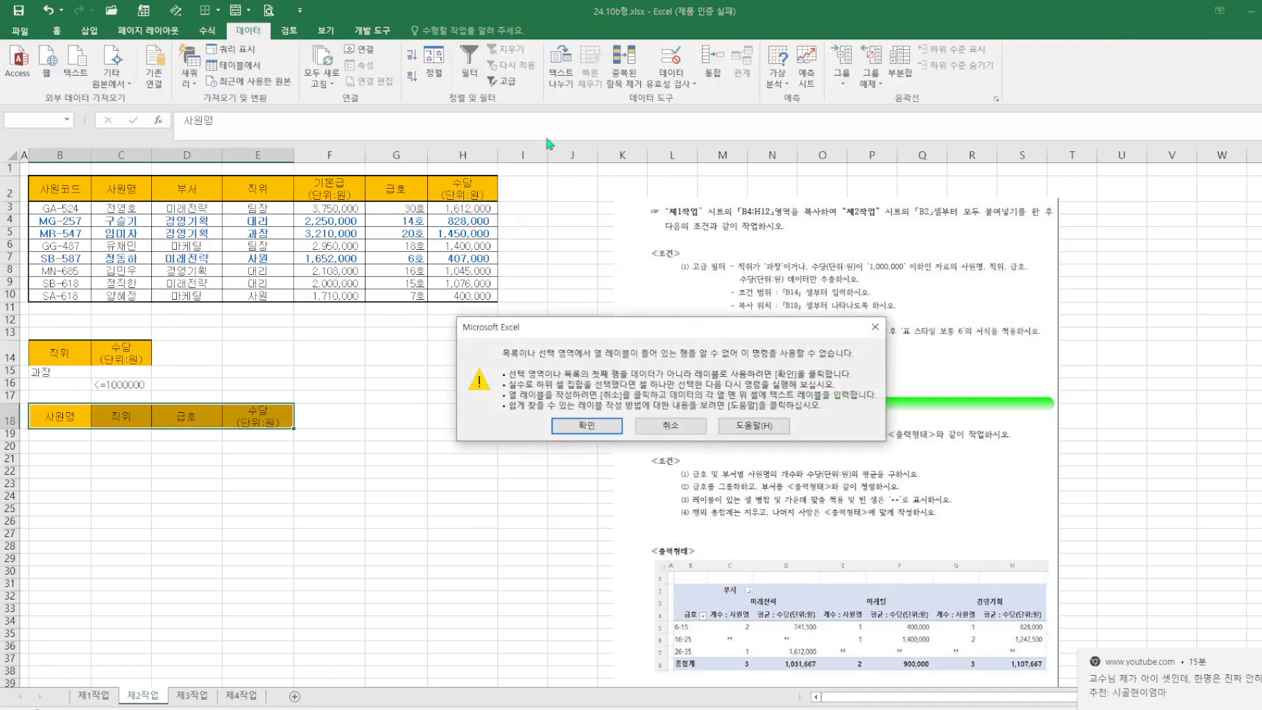
pyautogui.click(586, 425)
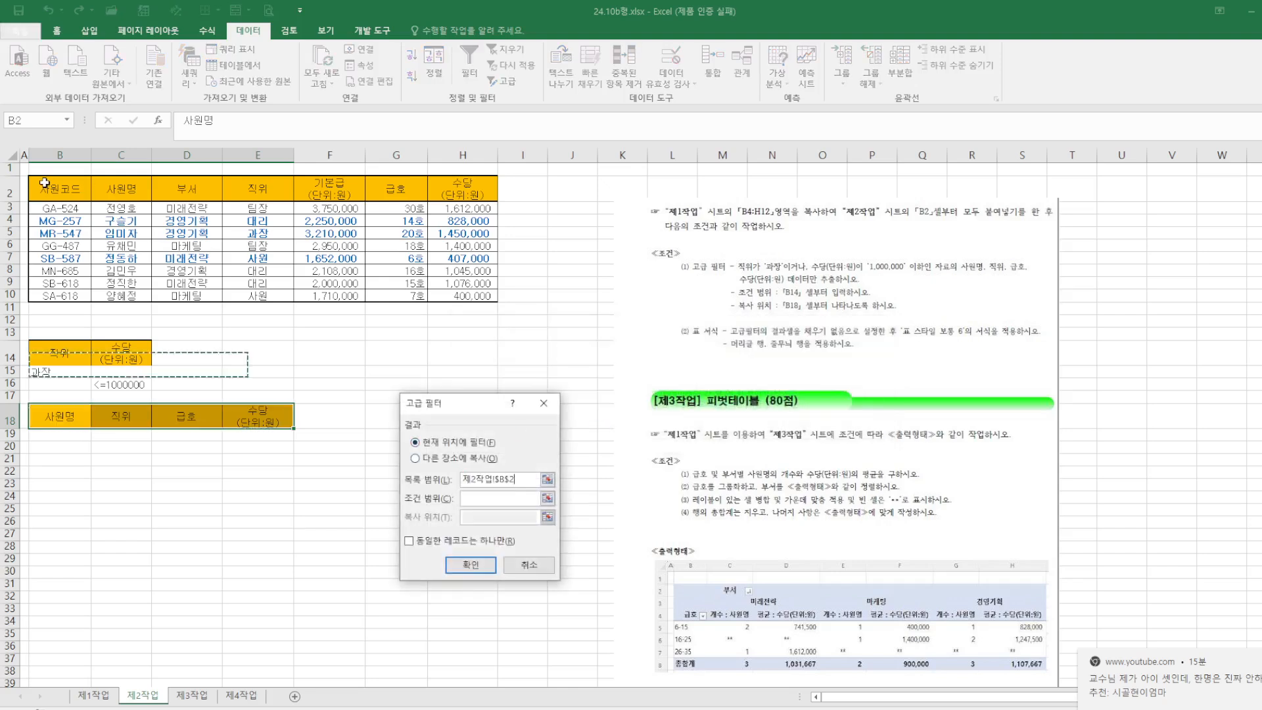
pyautogui.moveTo(92, 191); pyautogui.dragTo(460, 296)
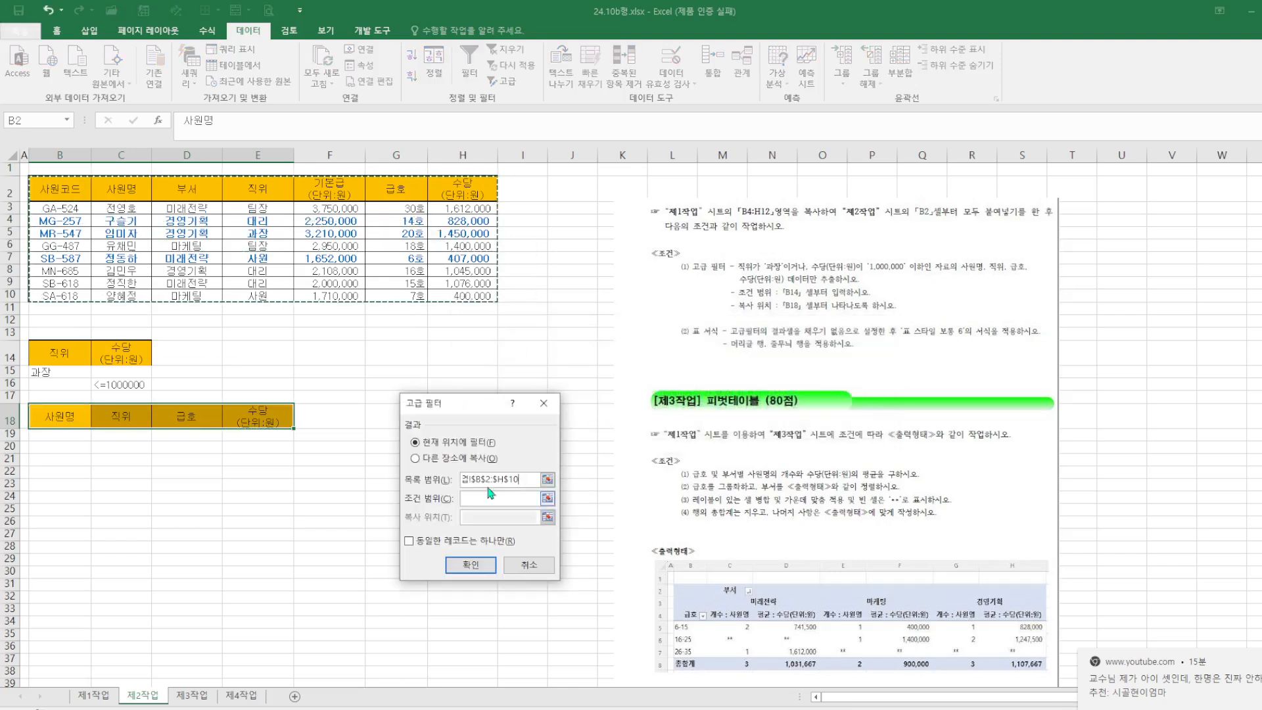
pyautogui.click(416, 458)
pyautogui.click(483, 500)
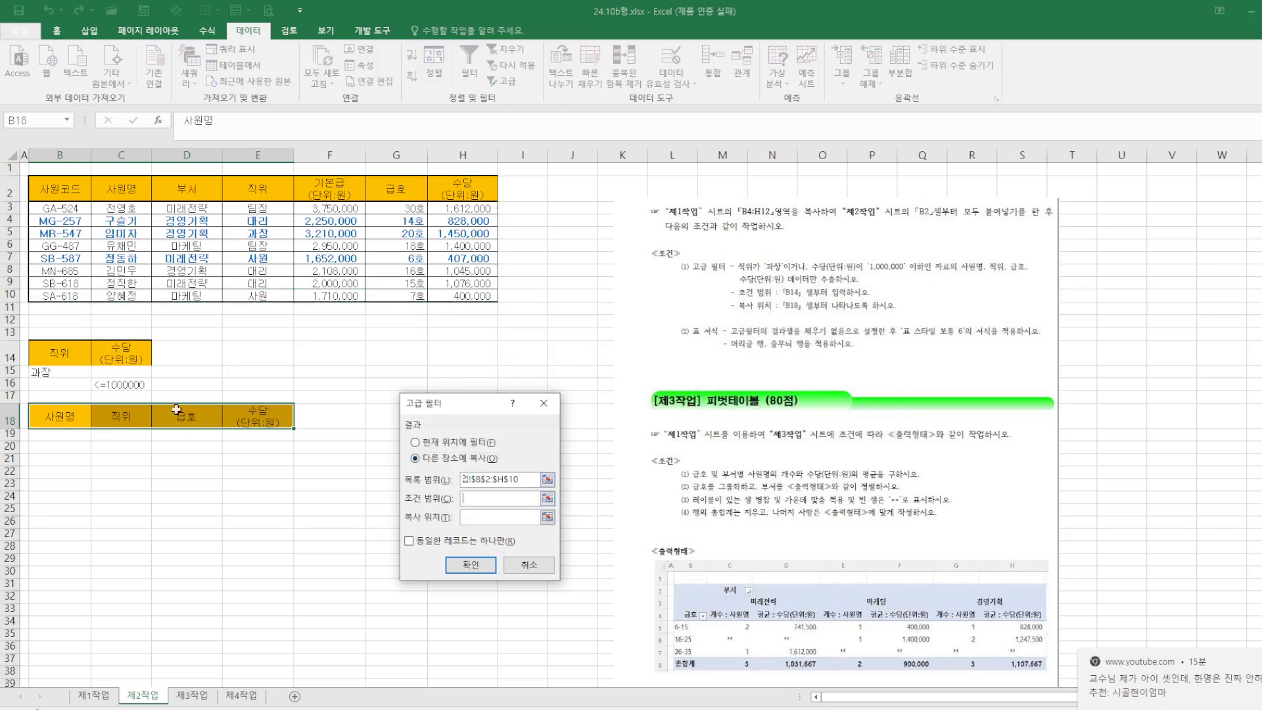
pyautogui.moveTo(40, 353); pyautogui.dragTo(121, 387)
pyautogui.click(500, 518)
pyautogui.moveTo(38, 417); pyautogui.dragTo(293, 422)
pyautogui.click(482, 563)
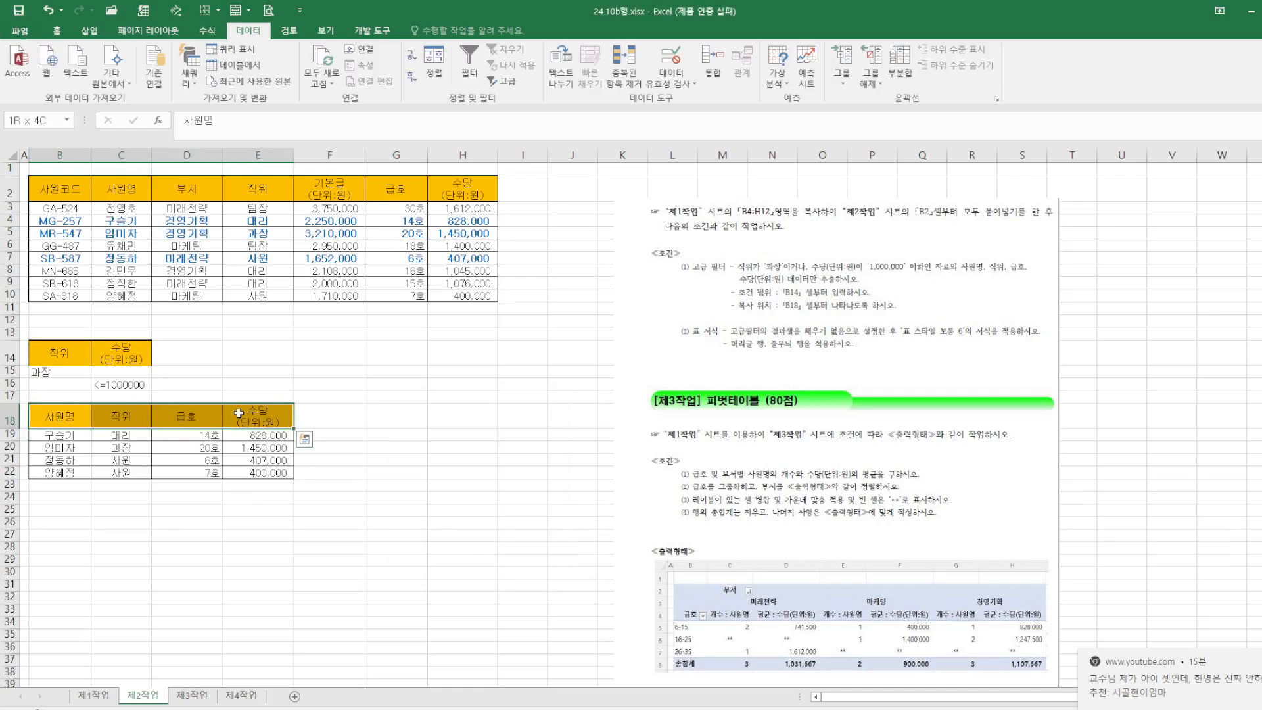
# Step: Remove the fill from the filter result B18:E22 and format it as a table with headers in 표 스타일 보통 6
pyautogui.click(65, 34)
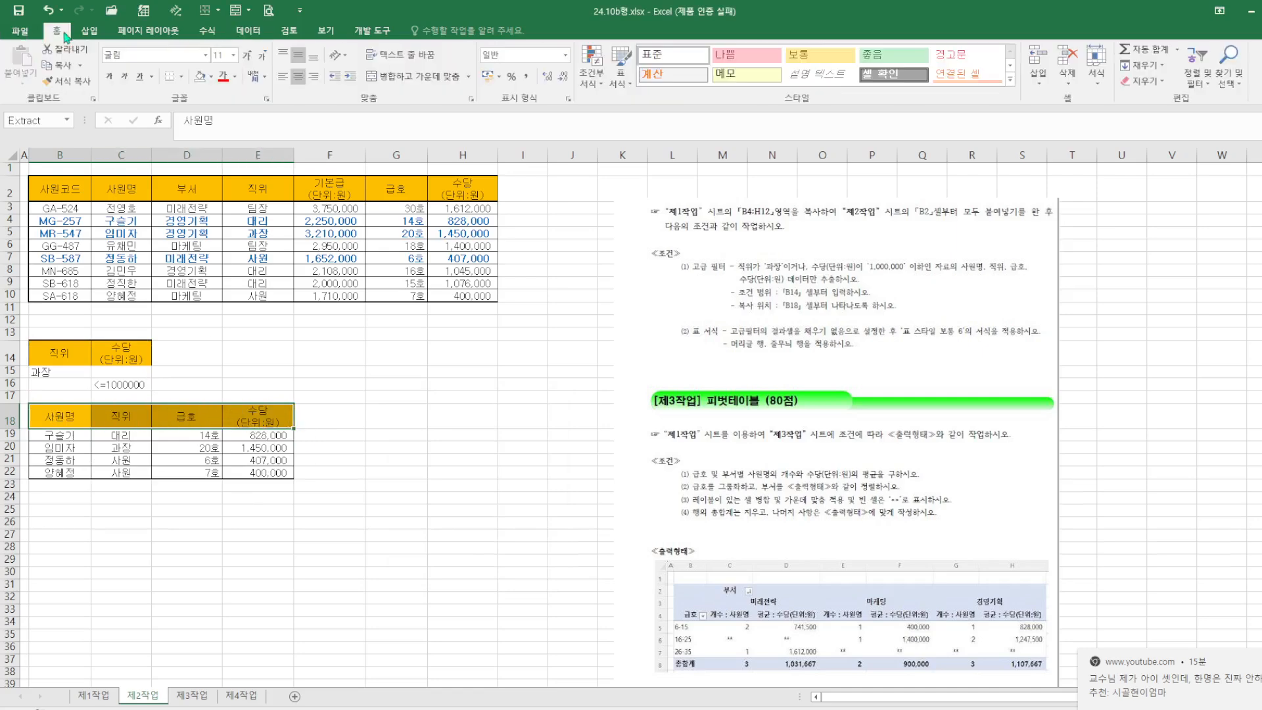
pyautogui.click(199, 76)
pyautogui.moveTo(58, 416); pyautogui.dragTo(276, 473)
pyautogui.click(624, 82)
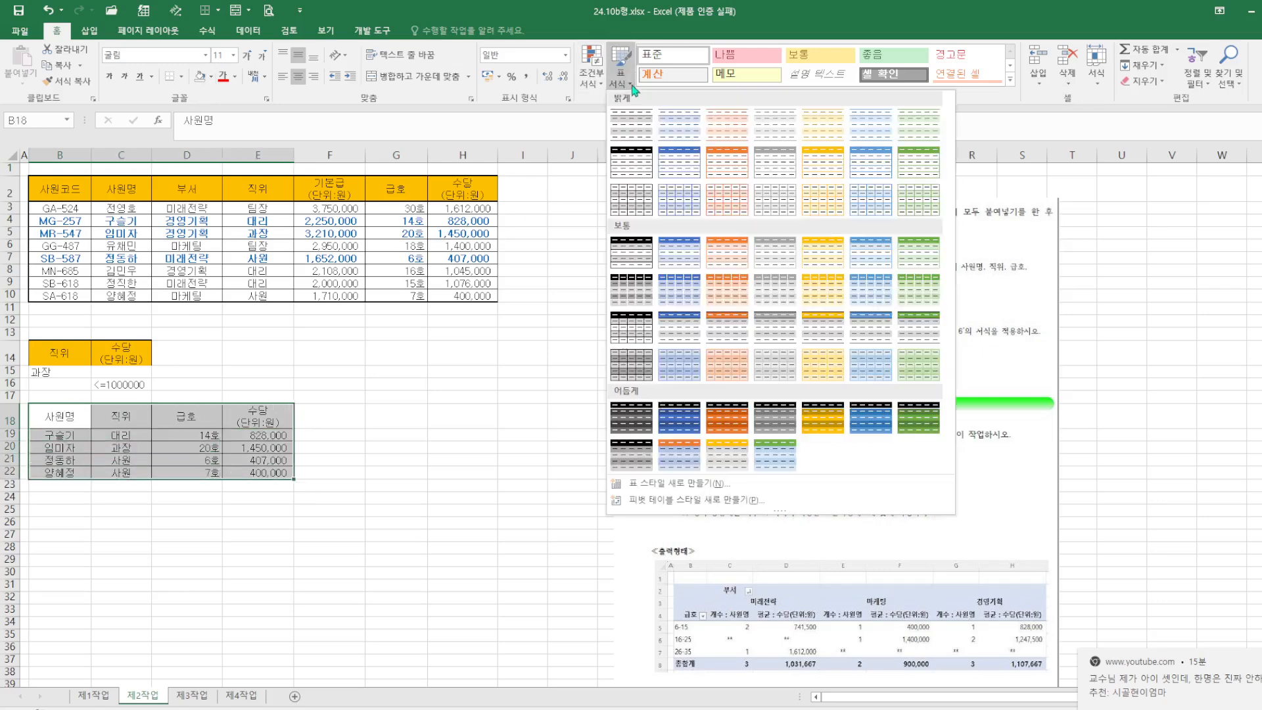
pyautogui.click(878, 253)
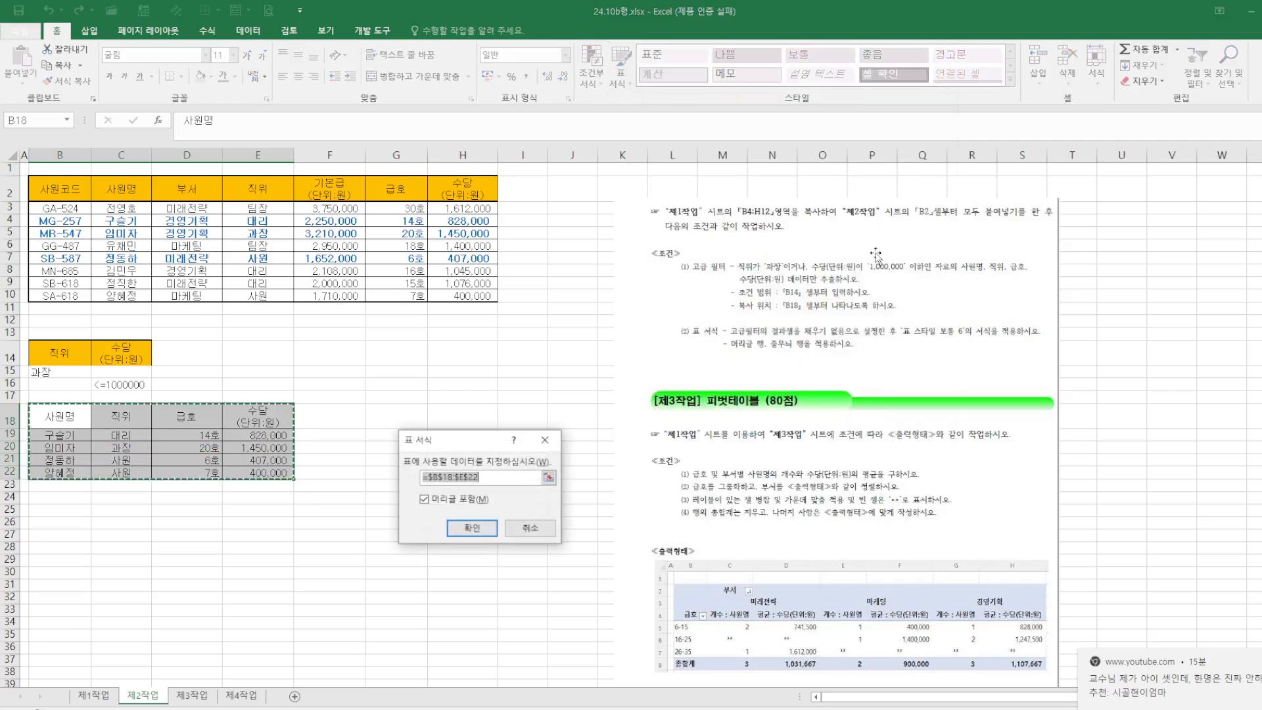
pyautogui.click(471, 528)
pyautogui.click(530, 560)
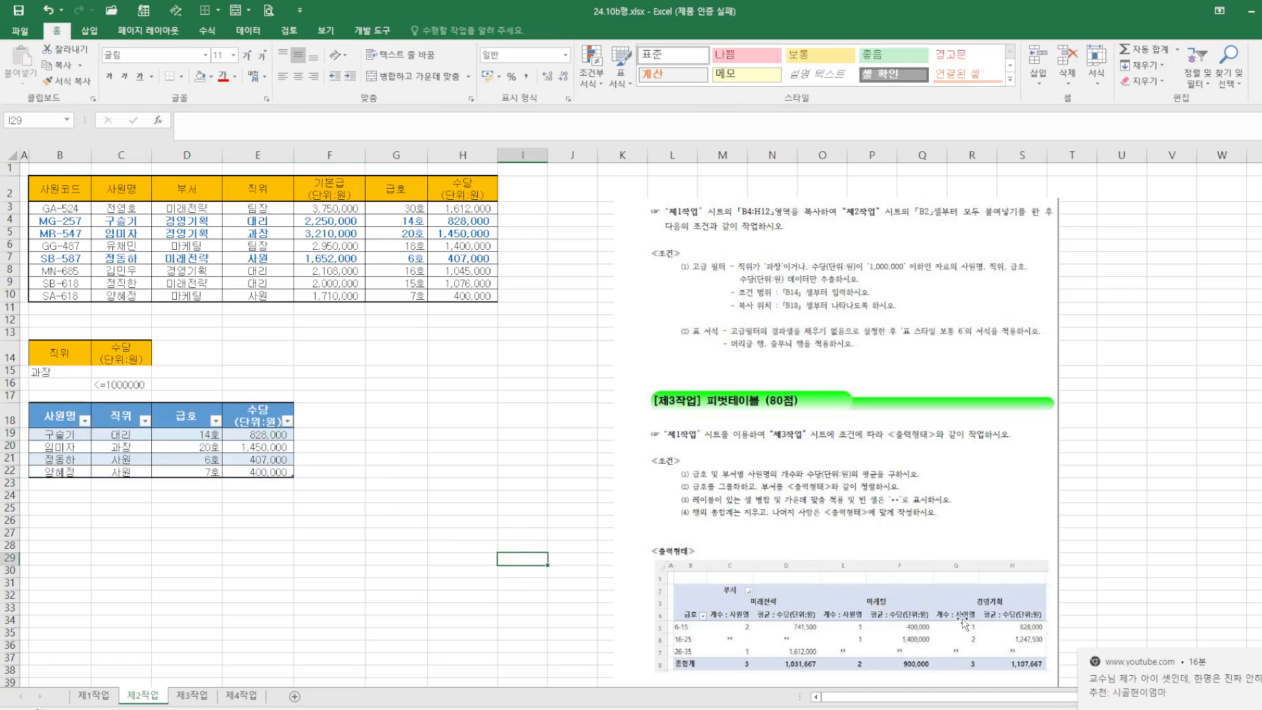
# Step: Create a pivot table from 제1작업 B4:H12 on the existing 제3작업 sheet, placed at B2
pyautogui.click(193, 695)
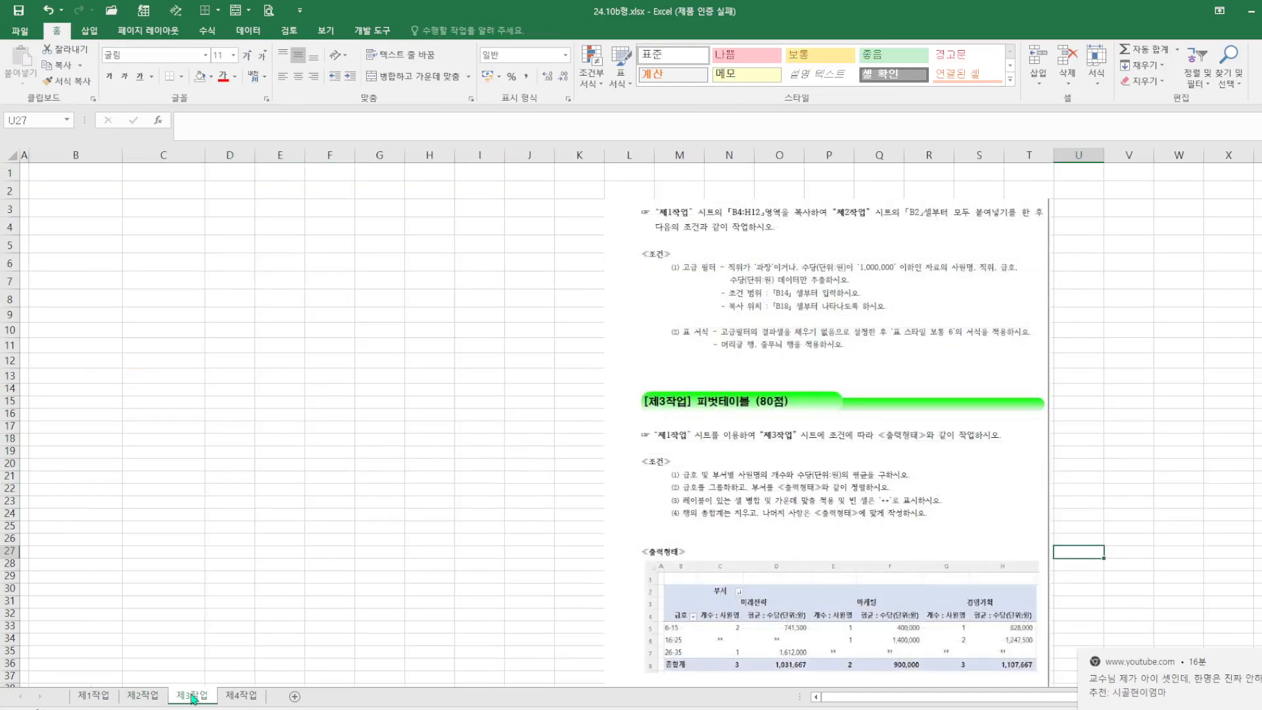
pyautogui.click(92, 695)
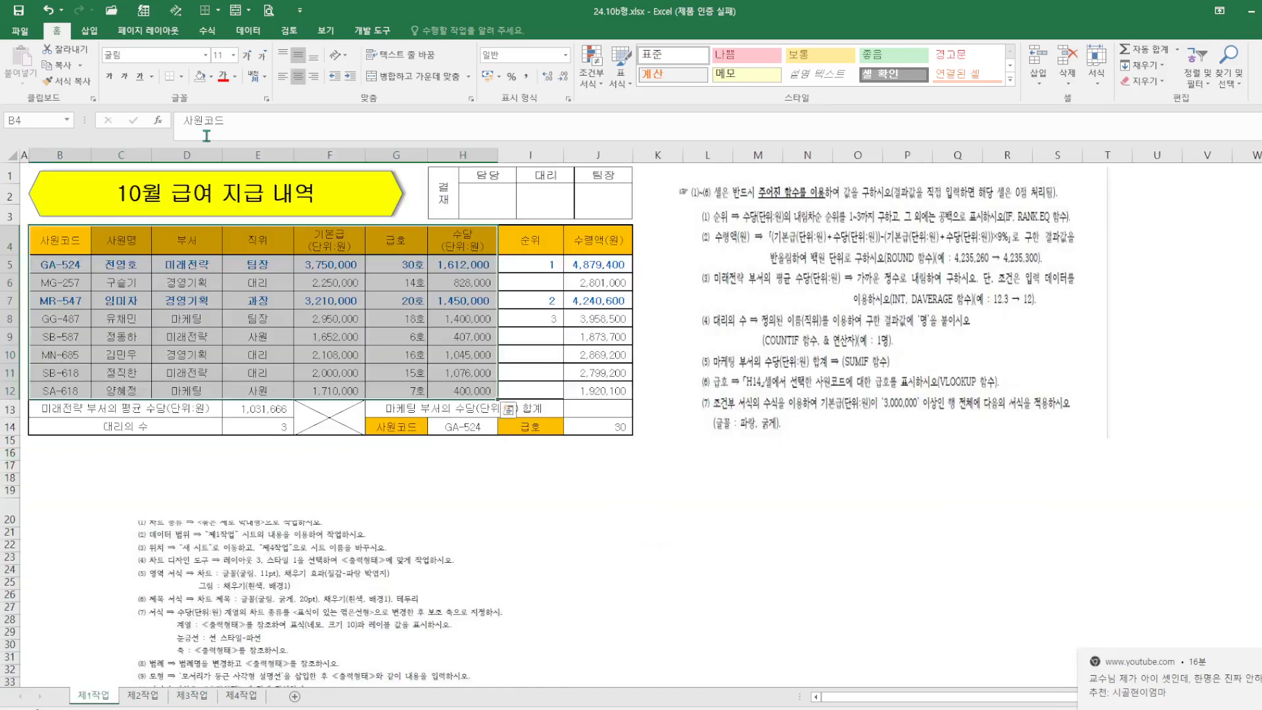
pyautogui.click(91, 31)
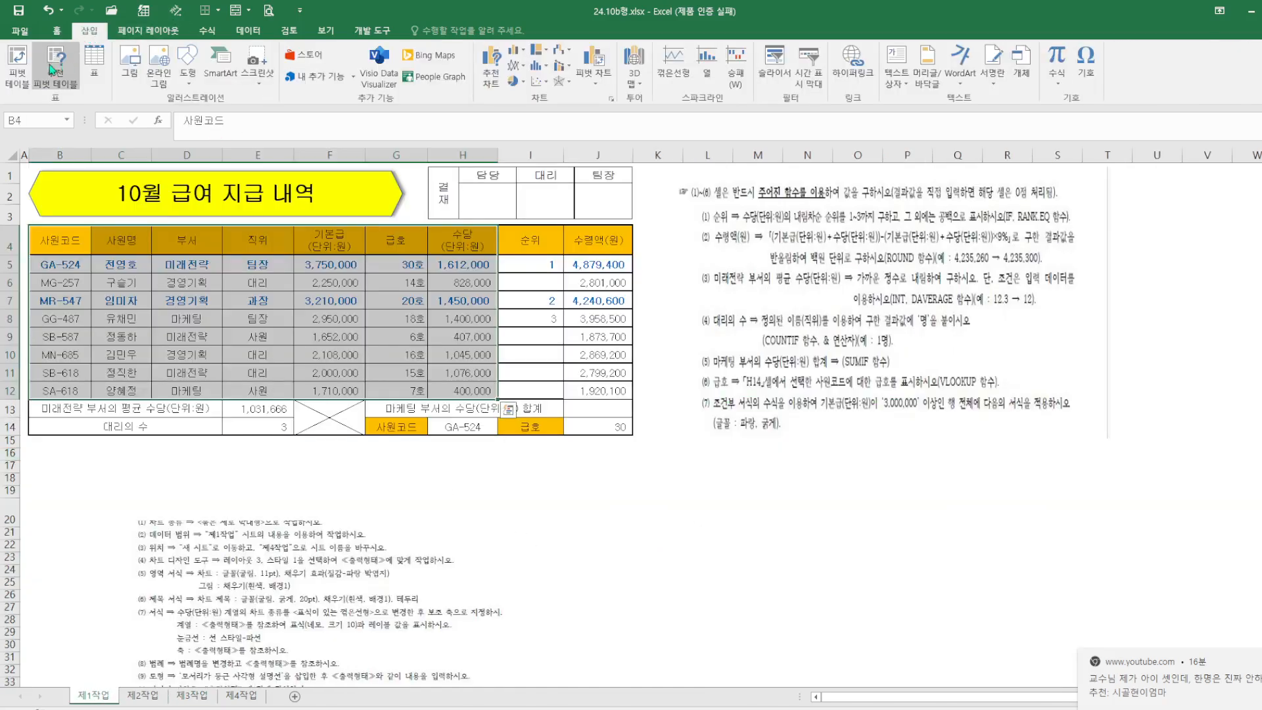
pyautogui.click(15, 62)
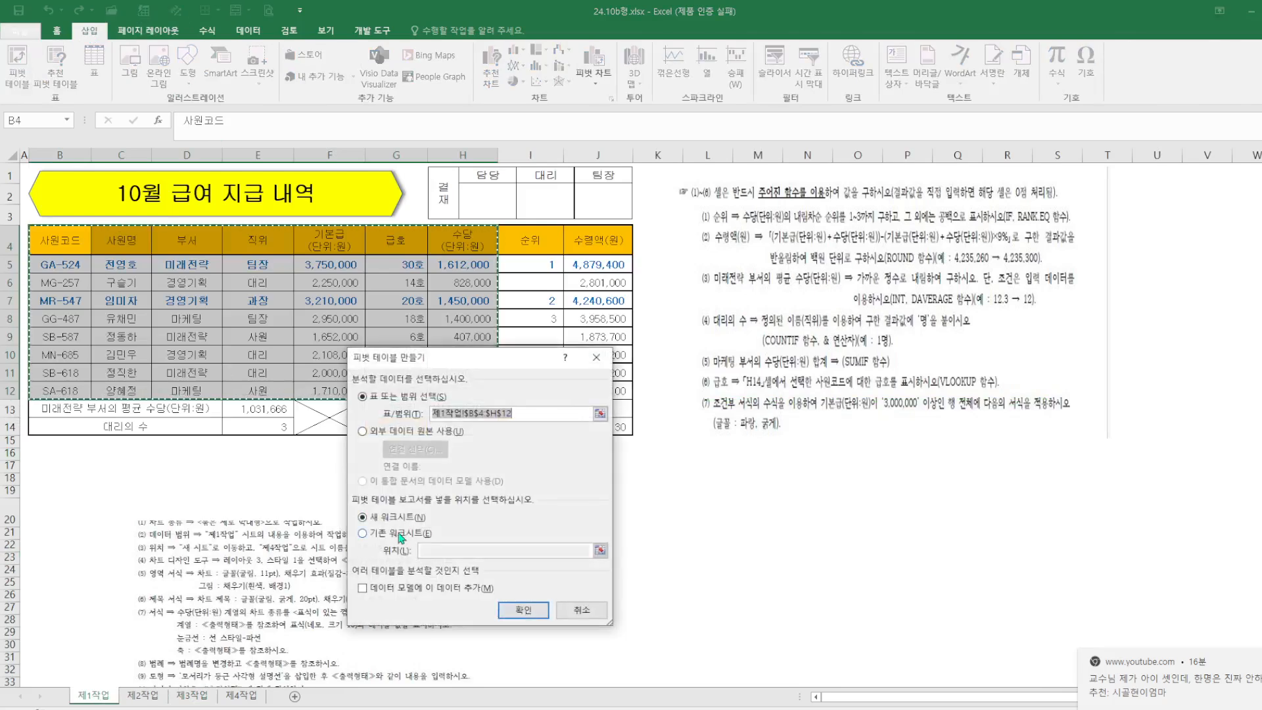
pyautogui.click(399, 534)
pyautogui.click(204, 702)
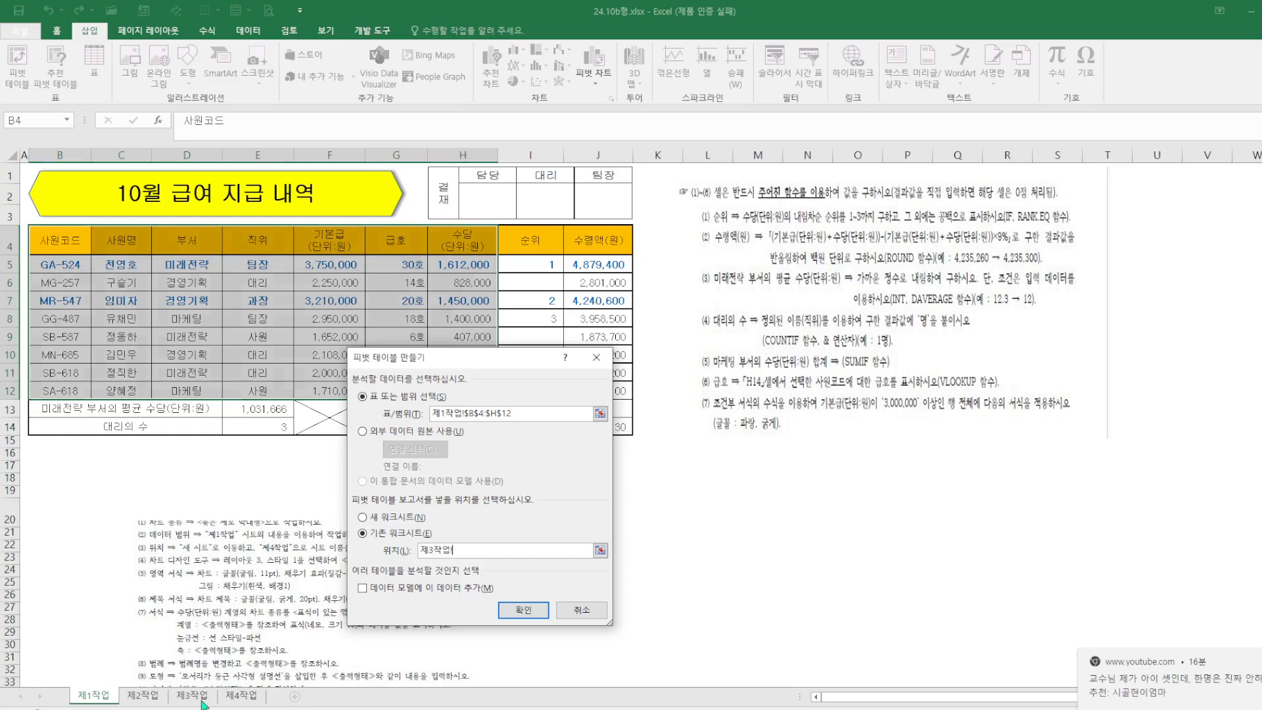
pyautogui.click(64, 190)
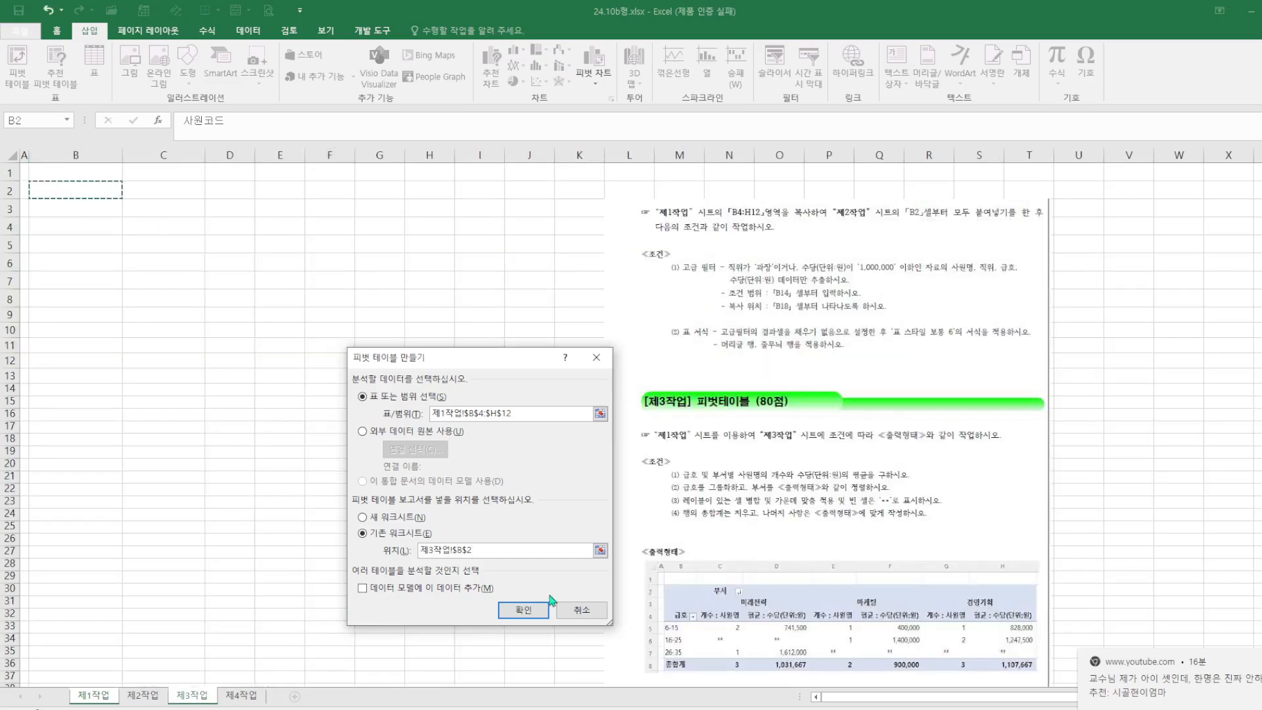
pyautogui.click(519, 610)
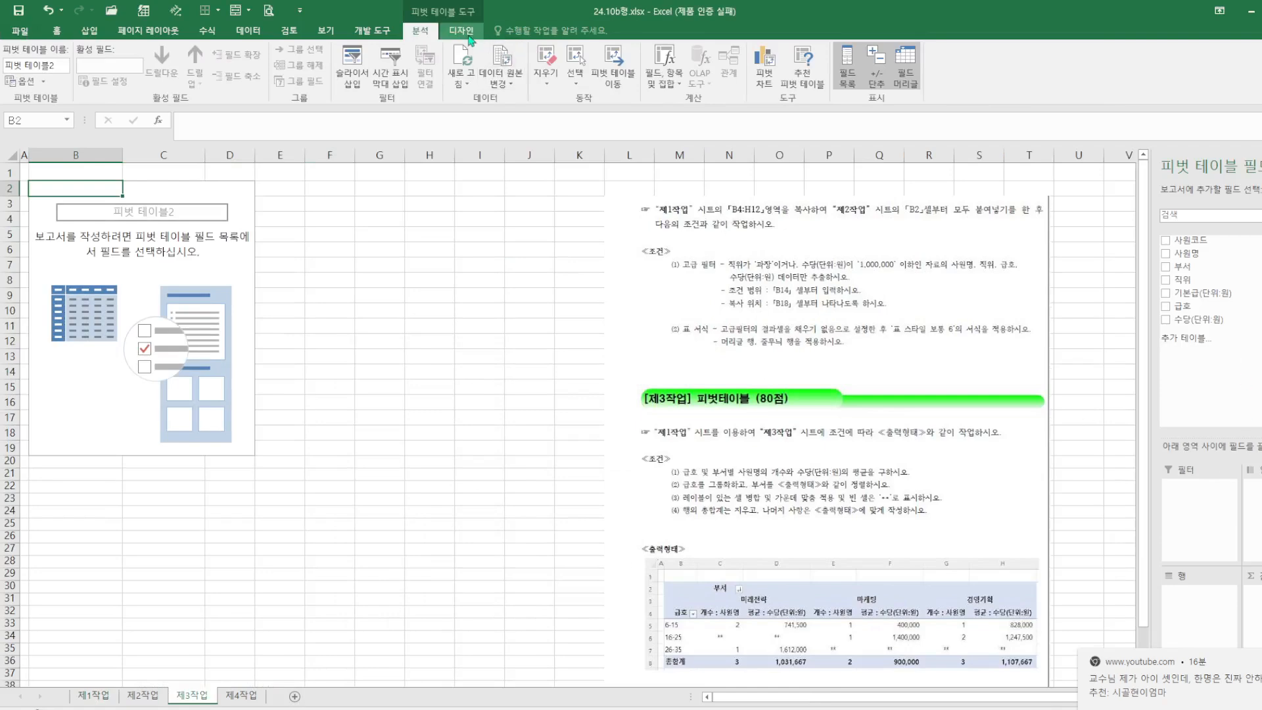
# Step: Crop the upper part of the instruction picture on 제3작업 down to the pivot conditions list, leaving it about 9.3 cm tall
pyautogui.click(880, 359)
pyautogui.click(425, 34)
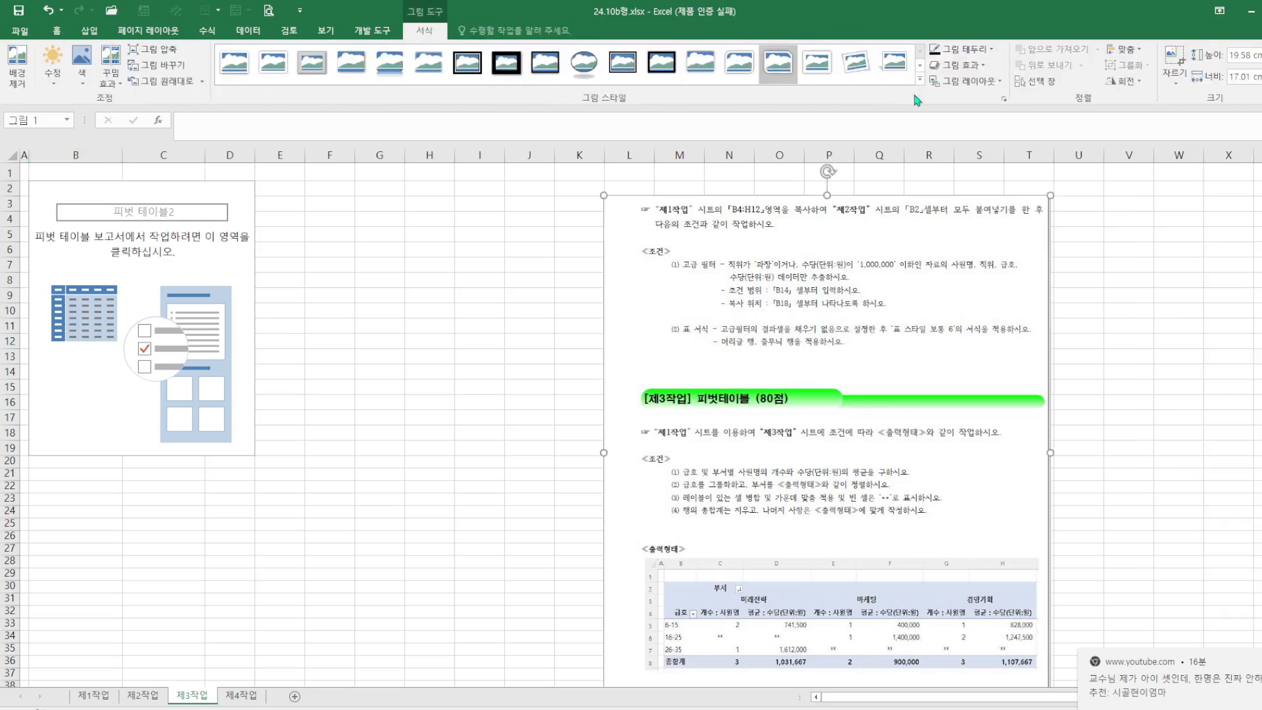
pyautogui.click(1176, 68)
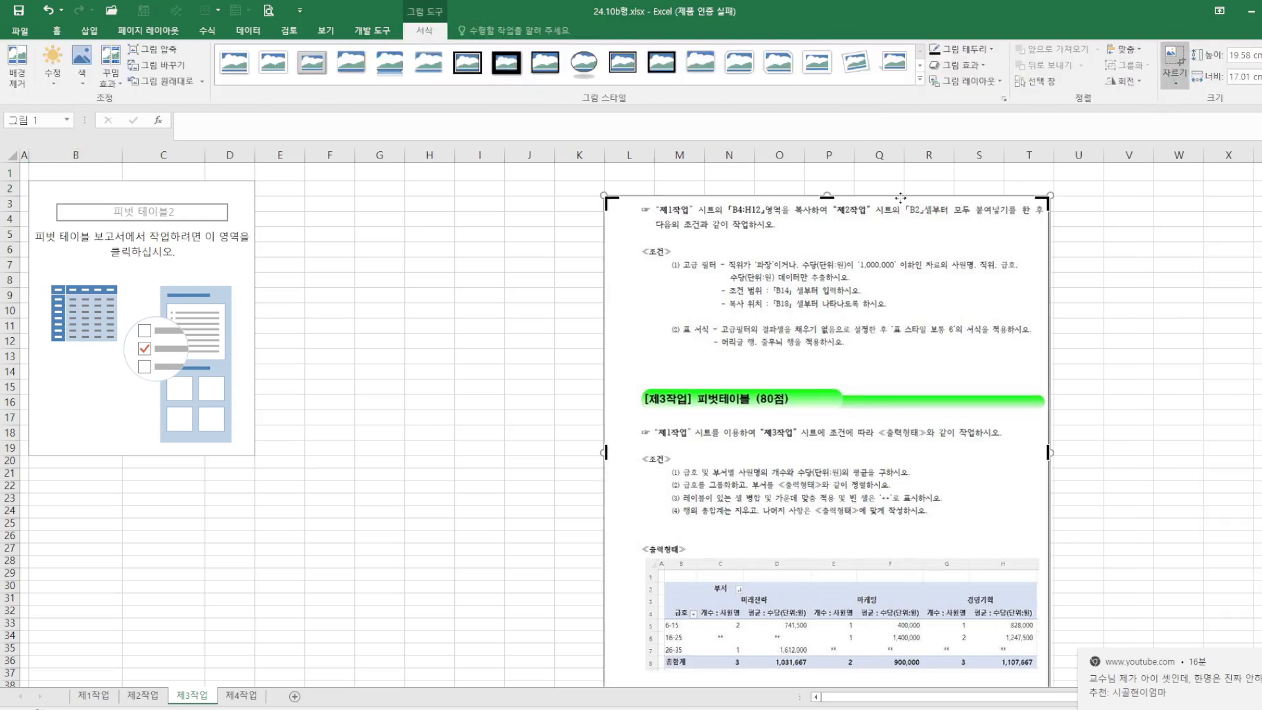
pyautogui.moveTo(826, 196); pyautogui.dragTo(754, 464)
pyautogui.click(1137, 417)
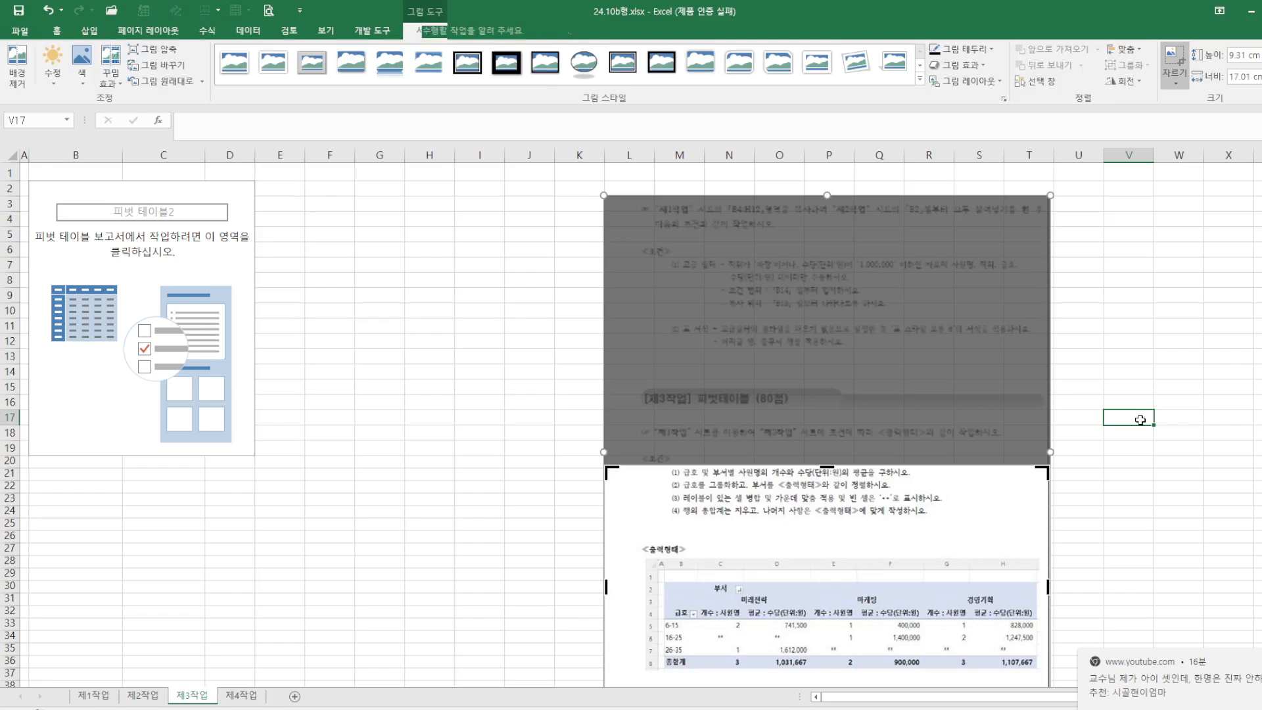
# Step: Move the cropped instruction picture up to about row 5 and stretch its lower edge to about row 25
pyautogui.click(918, 587)
pyautogui.moveTo(919, 588); pyautogui.dragTo(868, 350)
pyautogui.moveTo(776, 473); pyautogui.dragTo(776, 539)
# Step: Lay out the pivot table with 부서 as columns, 급호 as rows, and 사원명 and 수당(단위:원) as values
pyautogui.click(171, 275)
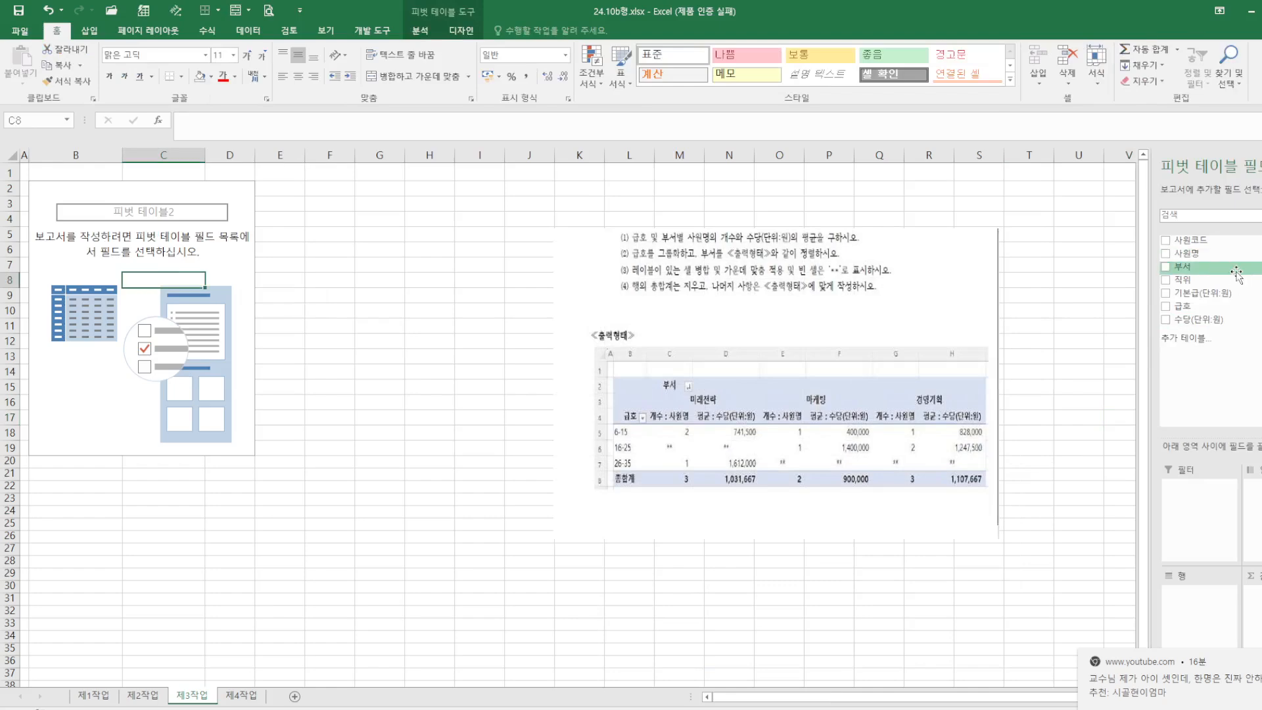
pyautogui.moveTo(1236, 271); pyautogui.dragTo(1255, 499)
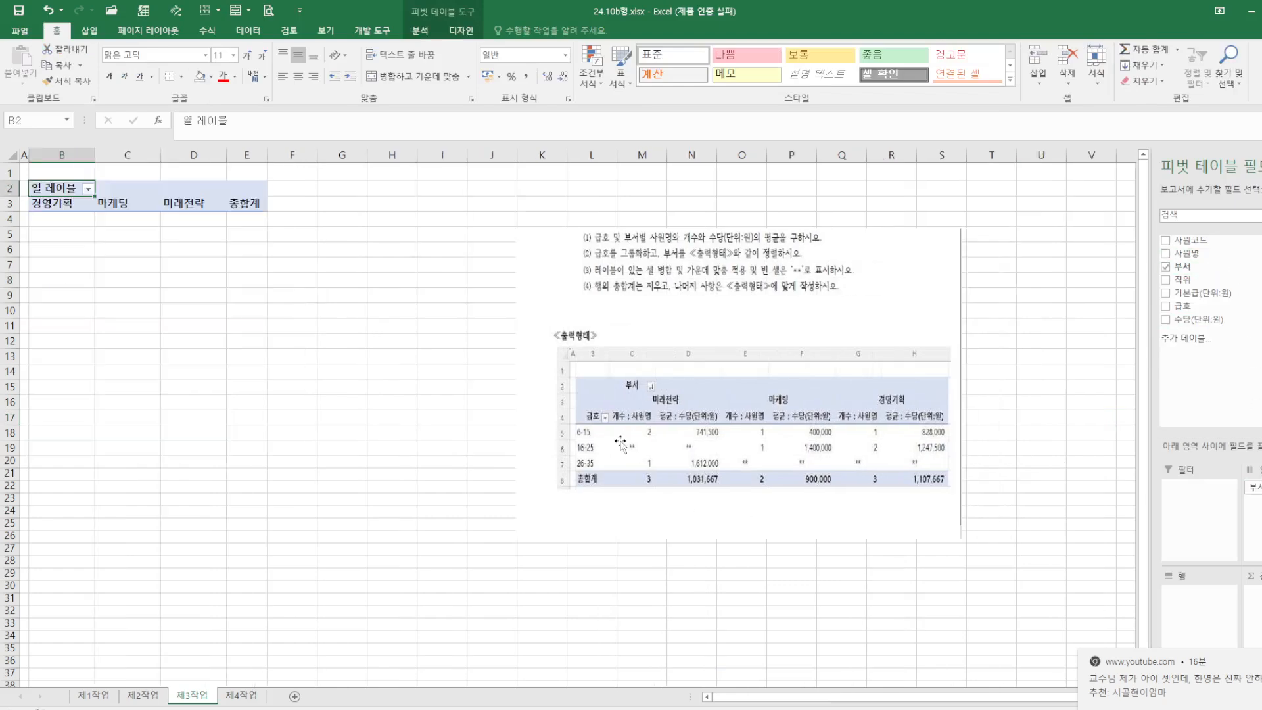
pyautogui.moveTo(1205, 307); pyautogui.dragTo(1197, 595)
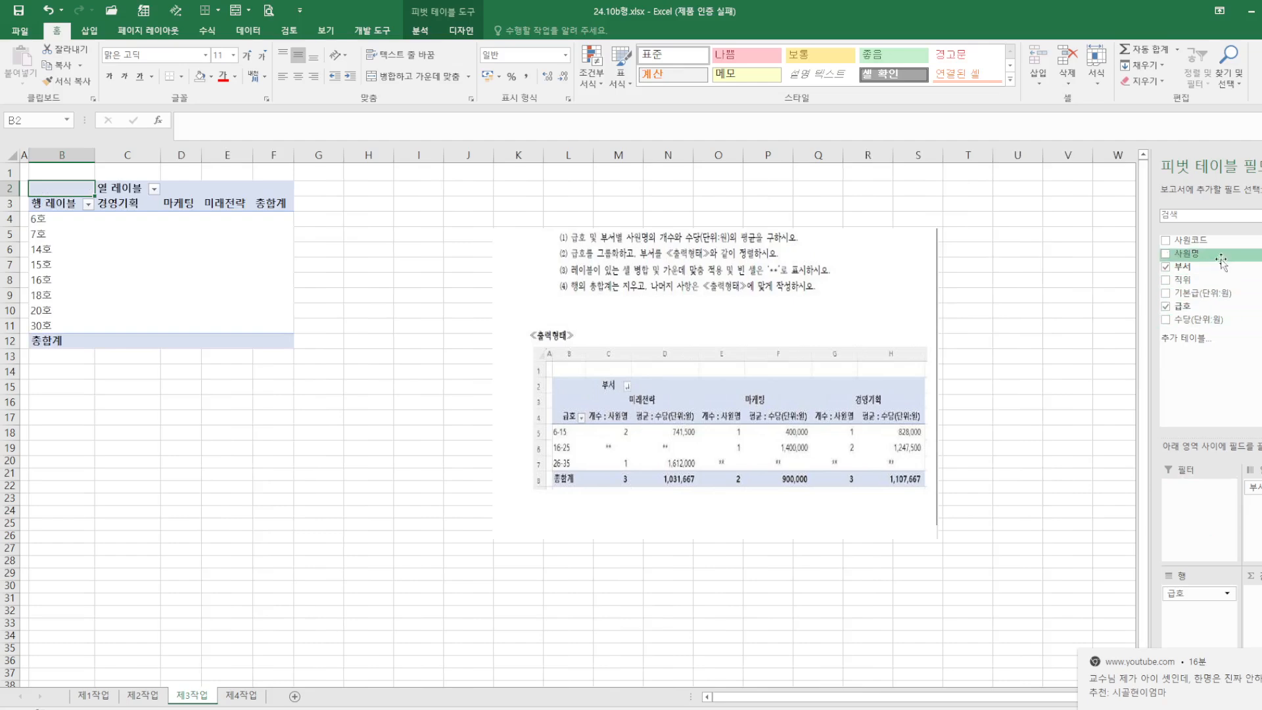
pyautogui.moveTo(1223, 254); pyautogui.dragTo(1252, 593)
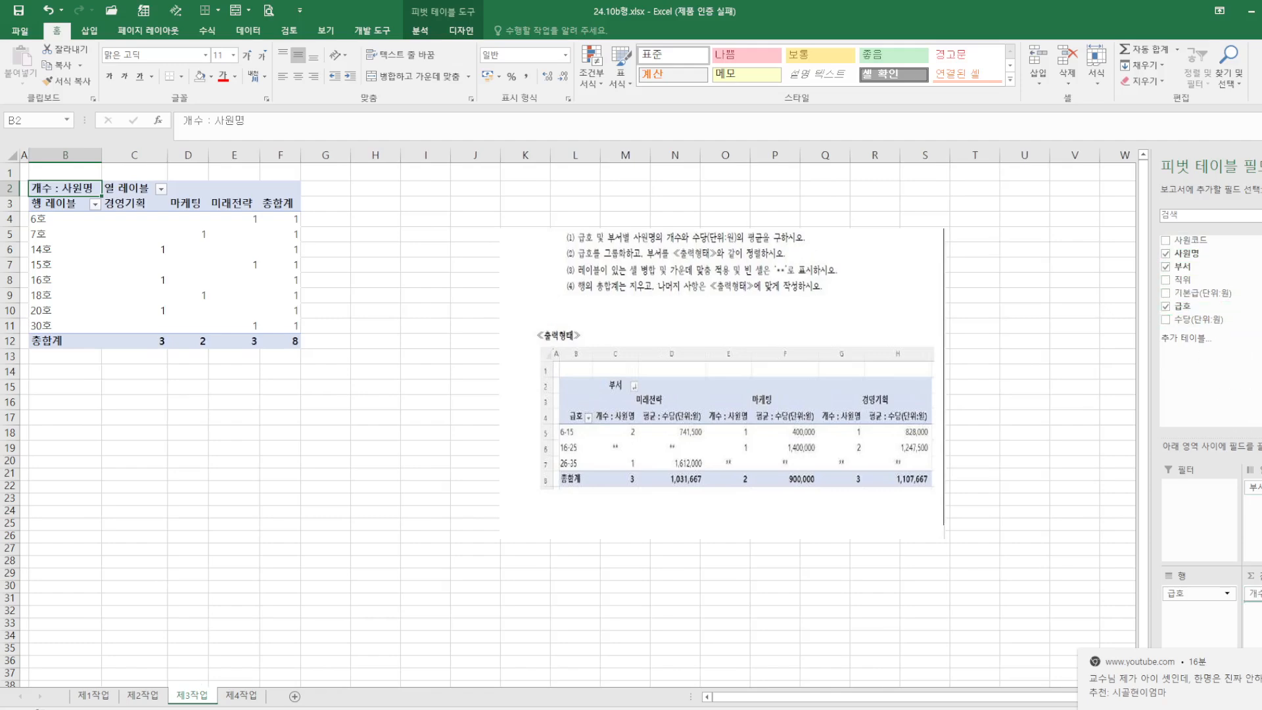
pyautogui.moveTo(1199, 319); pyautogui.dragTo(1254, 602)
# Step: Summarize the pivot table's 수당(단위:원) value field by average (평균) instead of sum
pyautogui.click(1254, 609)
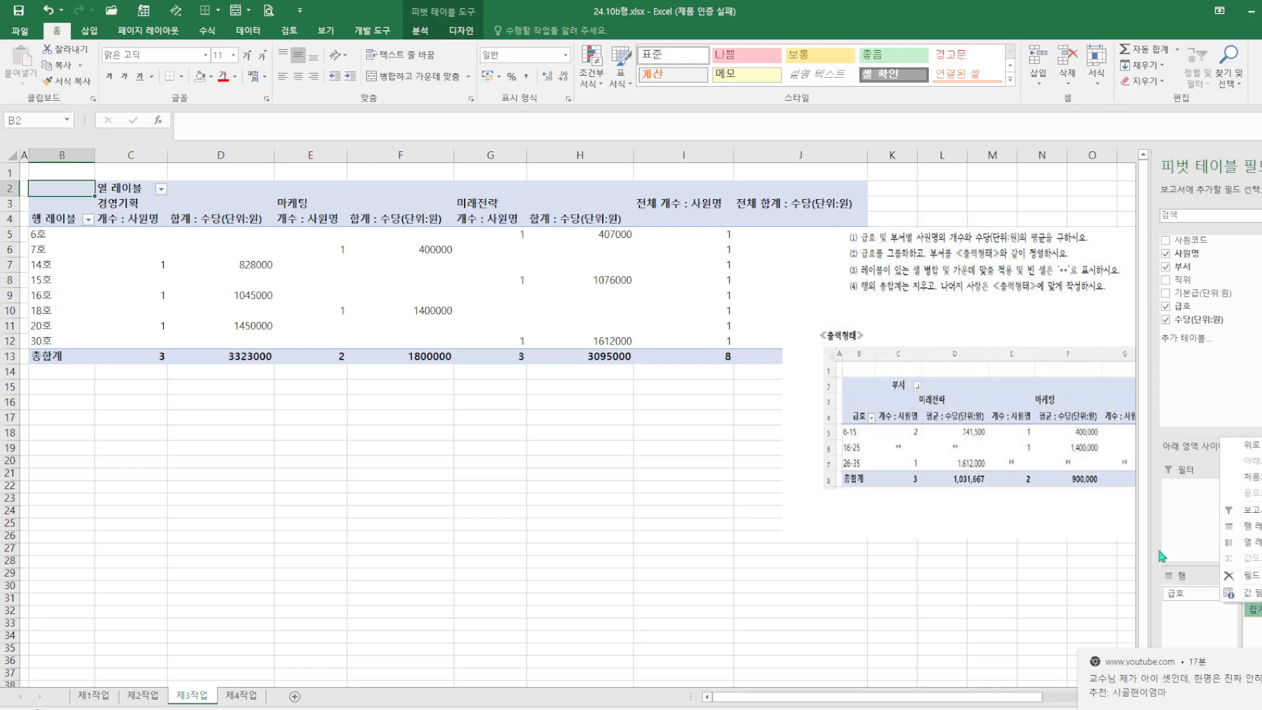
pyautogui.click(1248, 593)
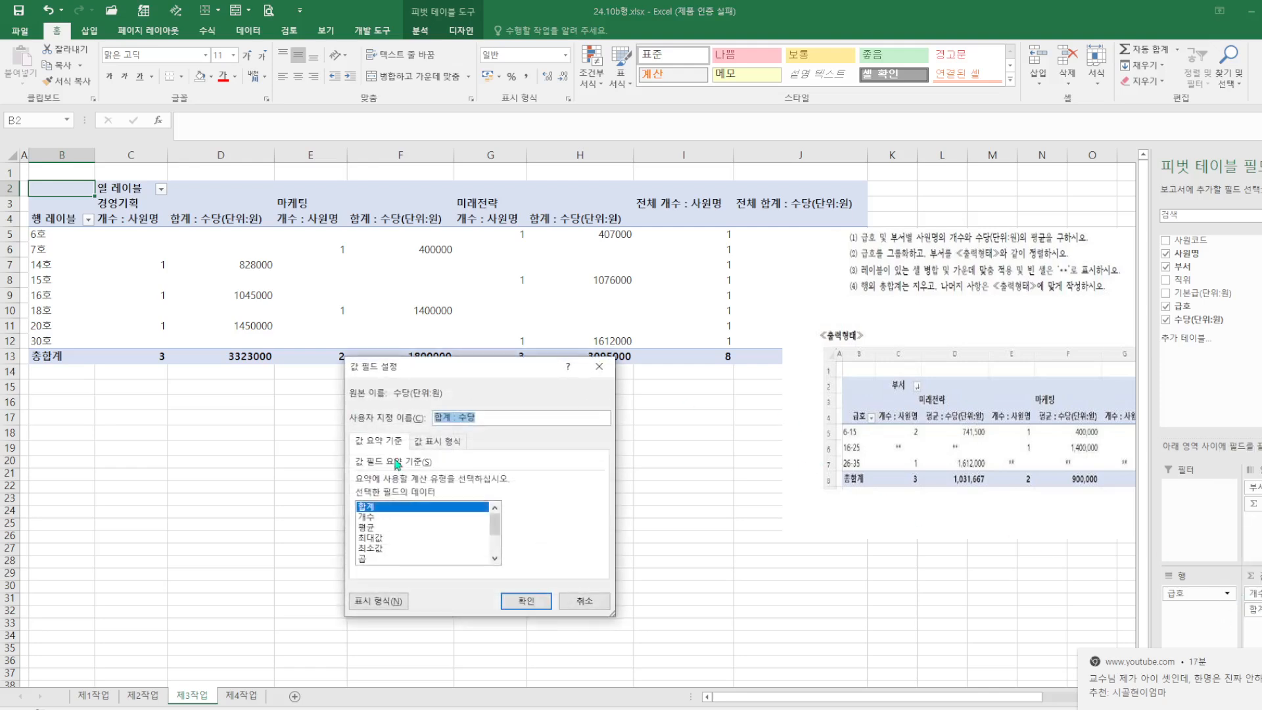
pyautogui.click(371, 528)
pyautogui.click(526, 600)
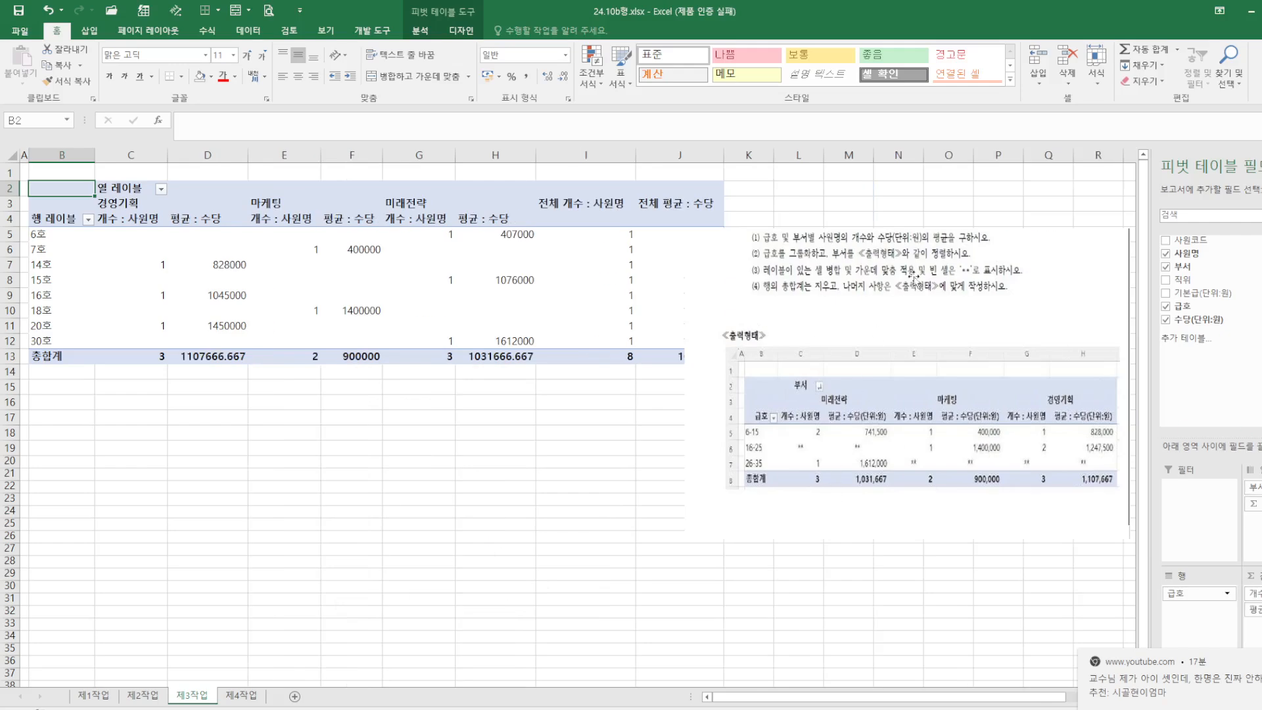
# Step: Group the 급호 row labels starting at 6 and ending at 35 with an interval of 8
pyautogui.rightClick(55, 238)
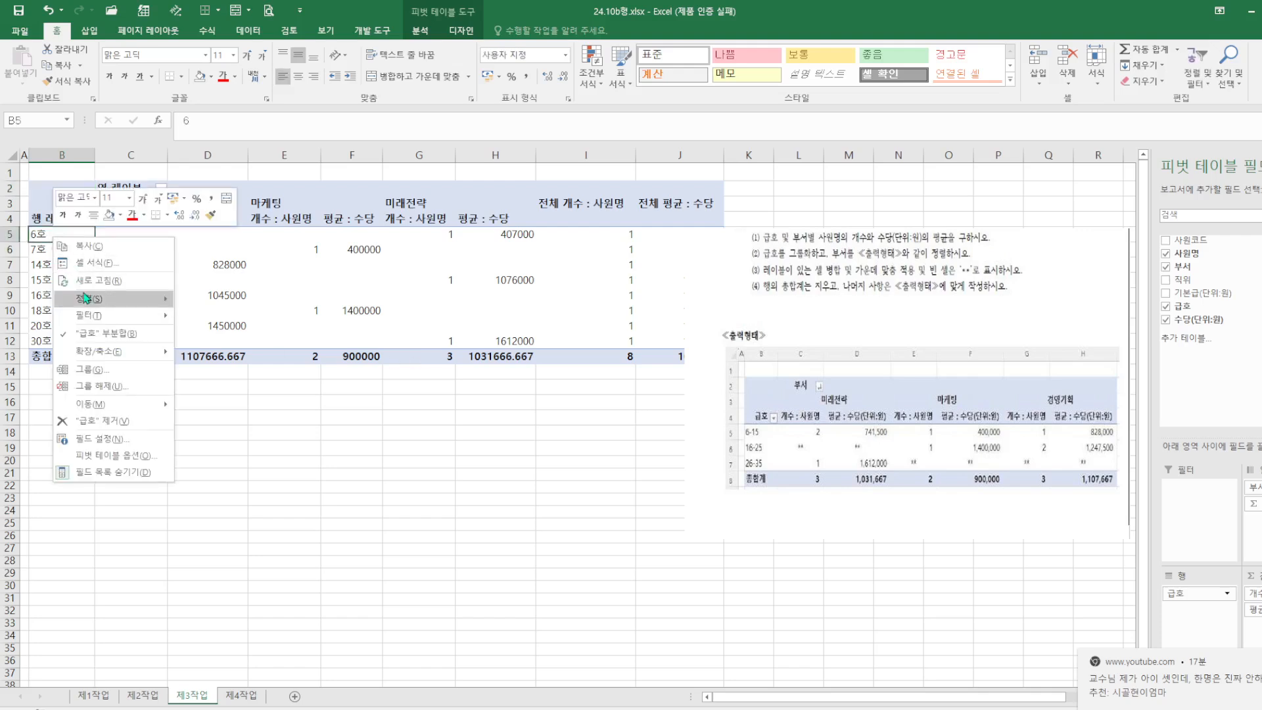
pyautogui.click(91, 369)
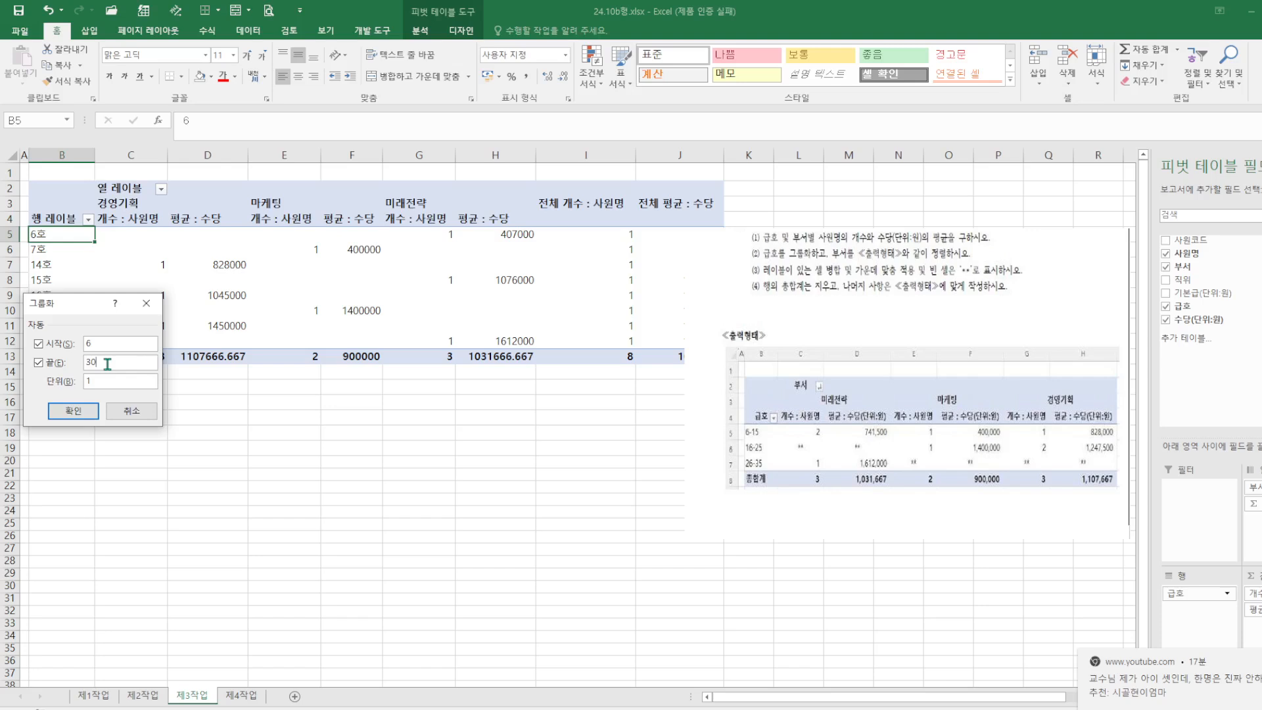
pyautogui.write('5')
pyautogui.moveTo(99, 380); pyautogui.dragTo(72, 380)
pyautogui.write('8')
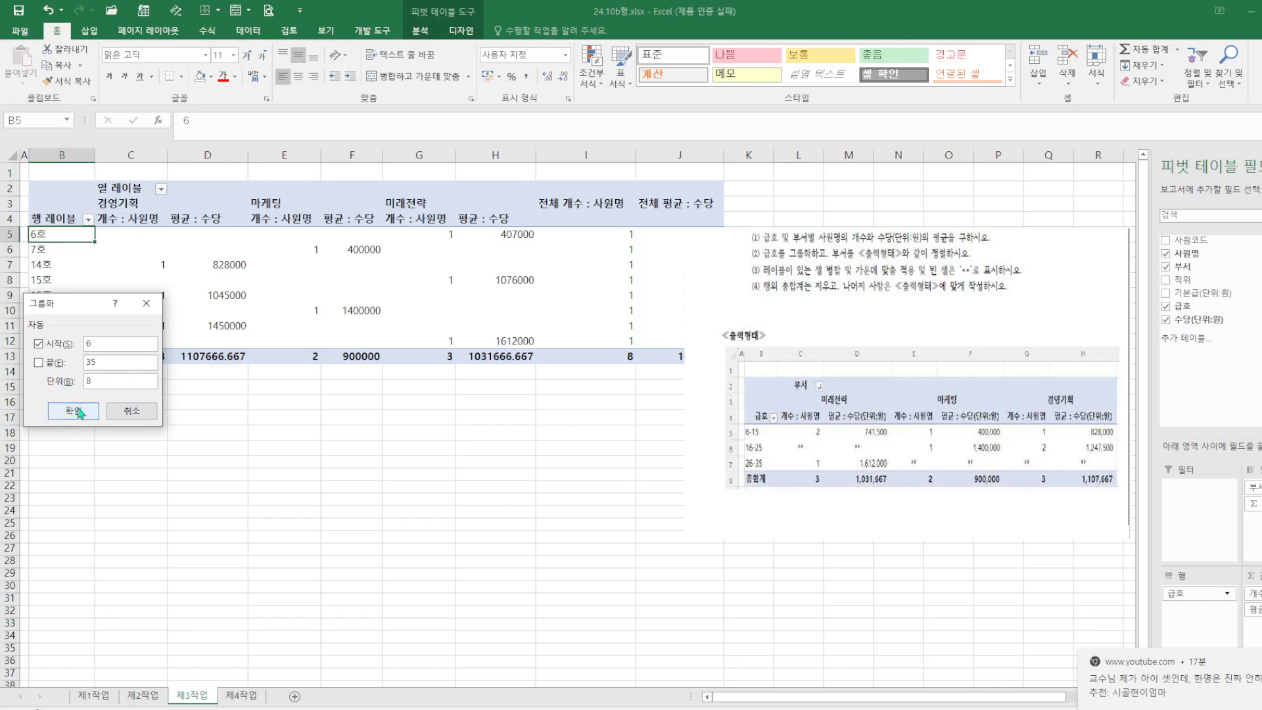
pyautogui.click(73, 411)
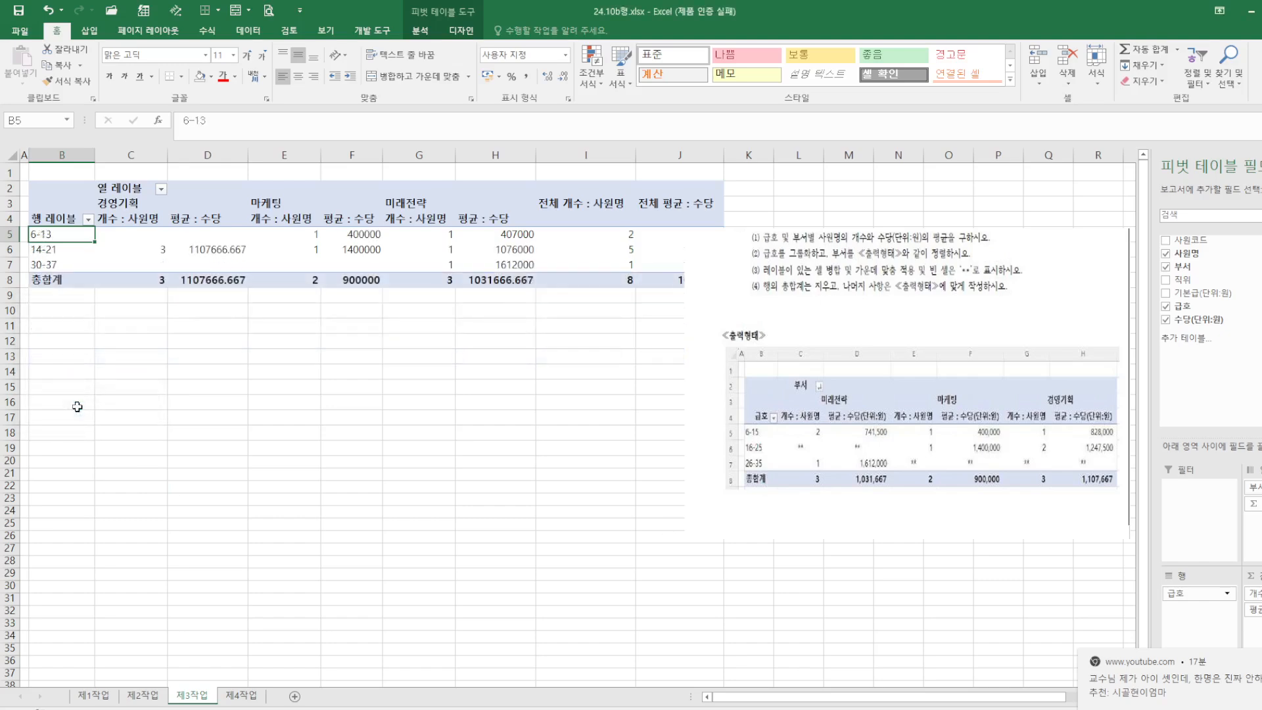
# Step: Change the 급호 grouping interval to 10 so the row ranges are 6-15, 16-25 and 26-35
pyautogui.rightClick(73, 232)
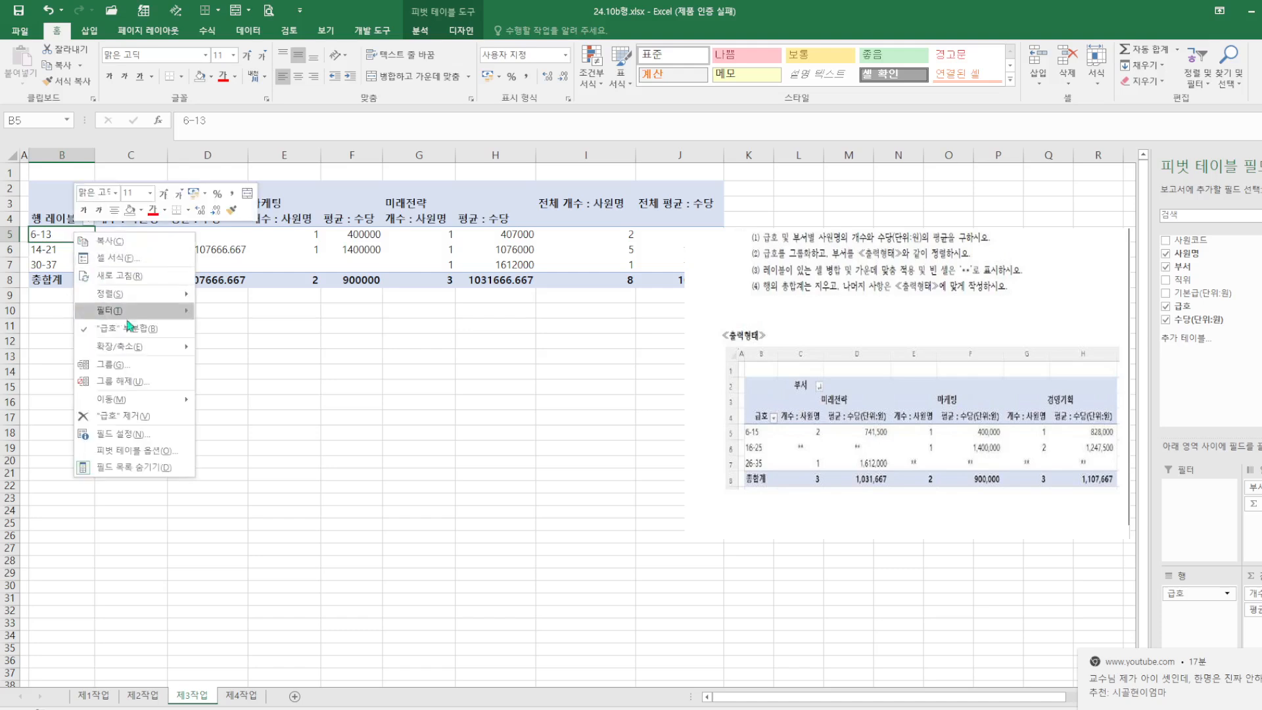
pyautogui.click(121, 365)
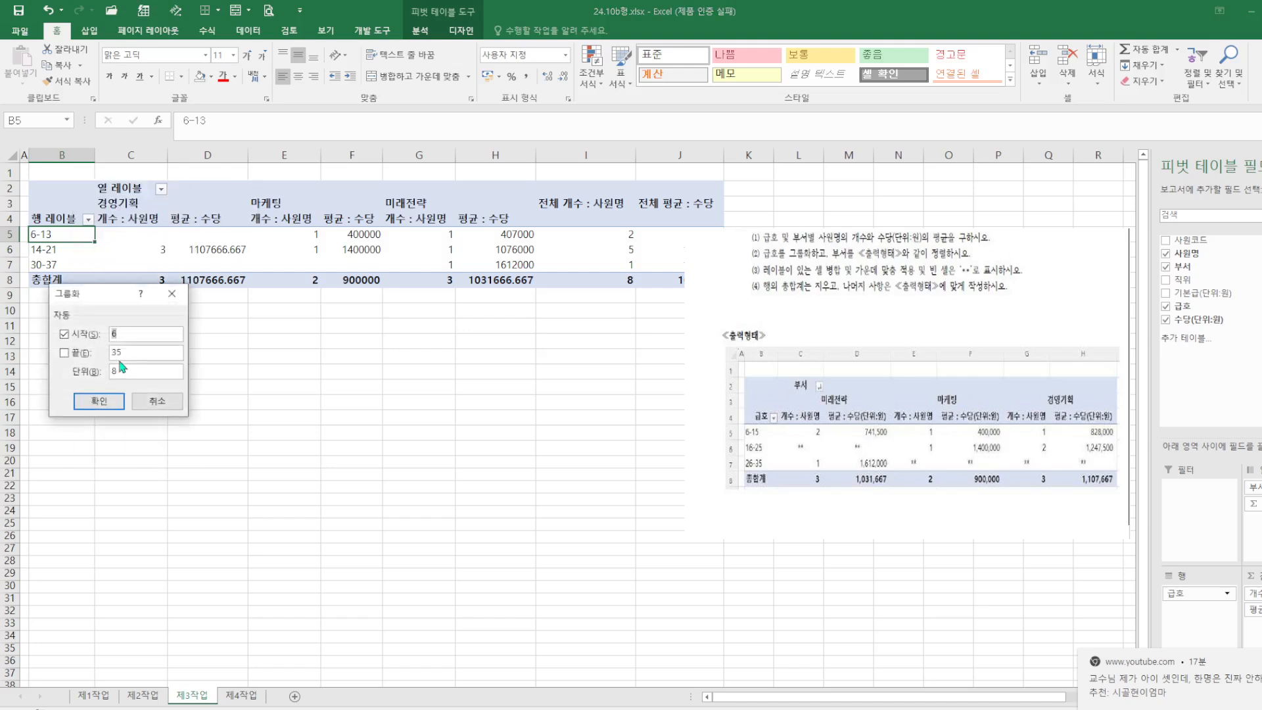
pyautogui.moveTo(122, 371); pyautogui.dragTo(100, 374)
pyautogui.click(98, 401)
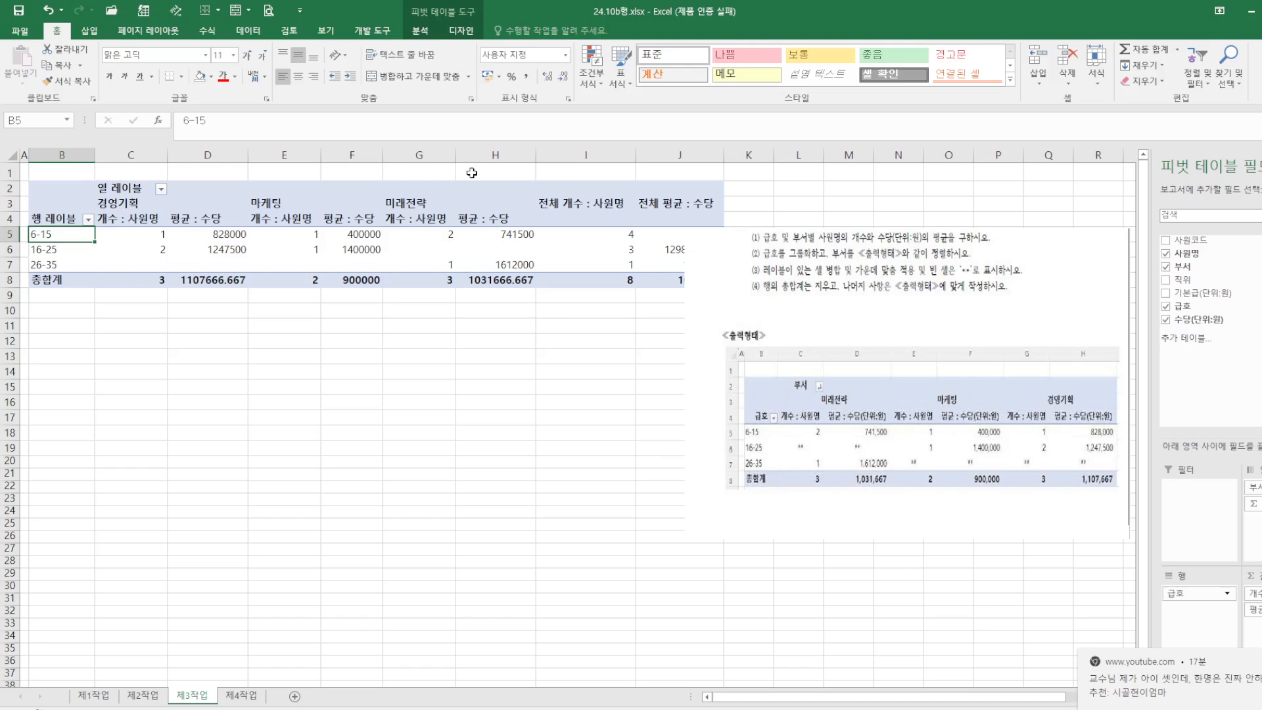
# Step: Set the pivot table options to merge and center cells with labels and to show ** for empty cells
pyautogui.click(420, 30)
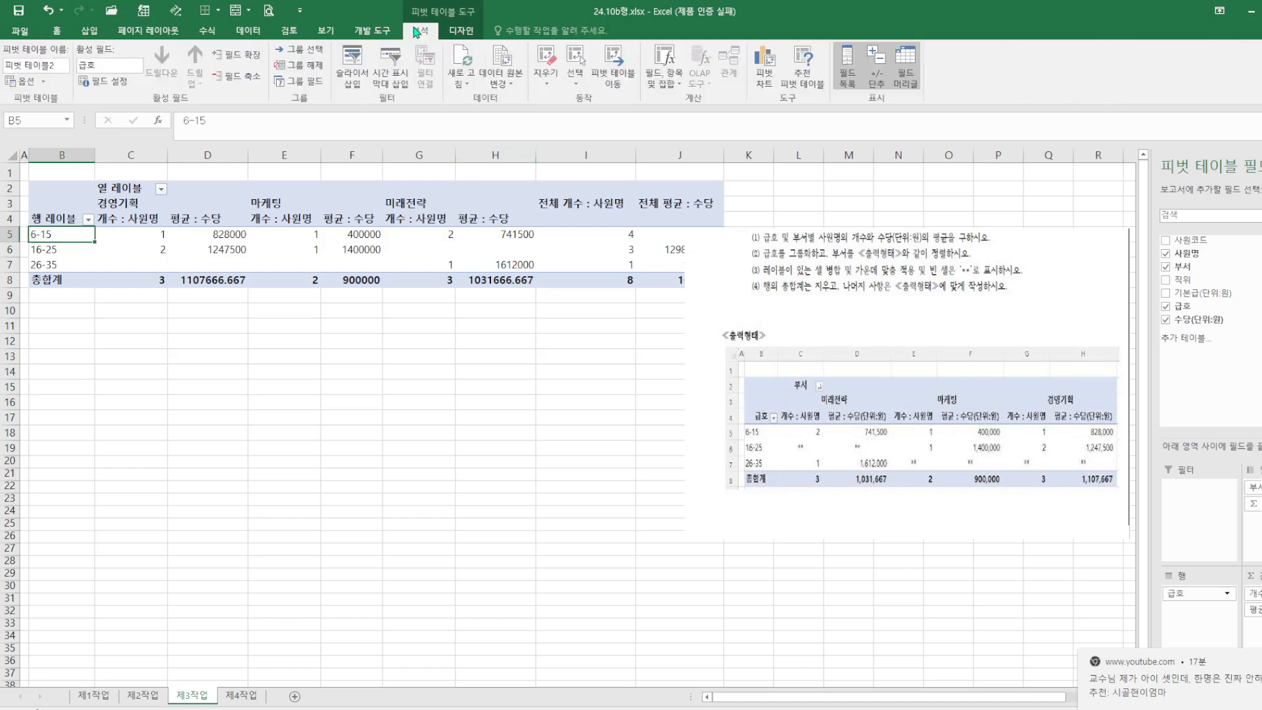
pyautogui.click(15, 82)
pyautogui.click(389, 399)
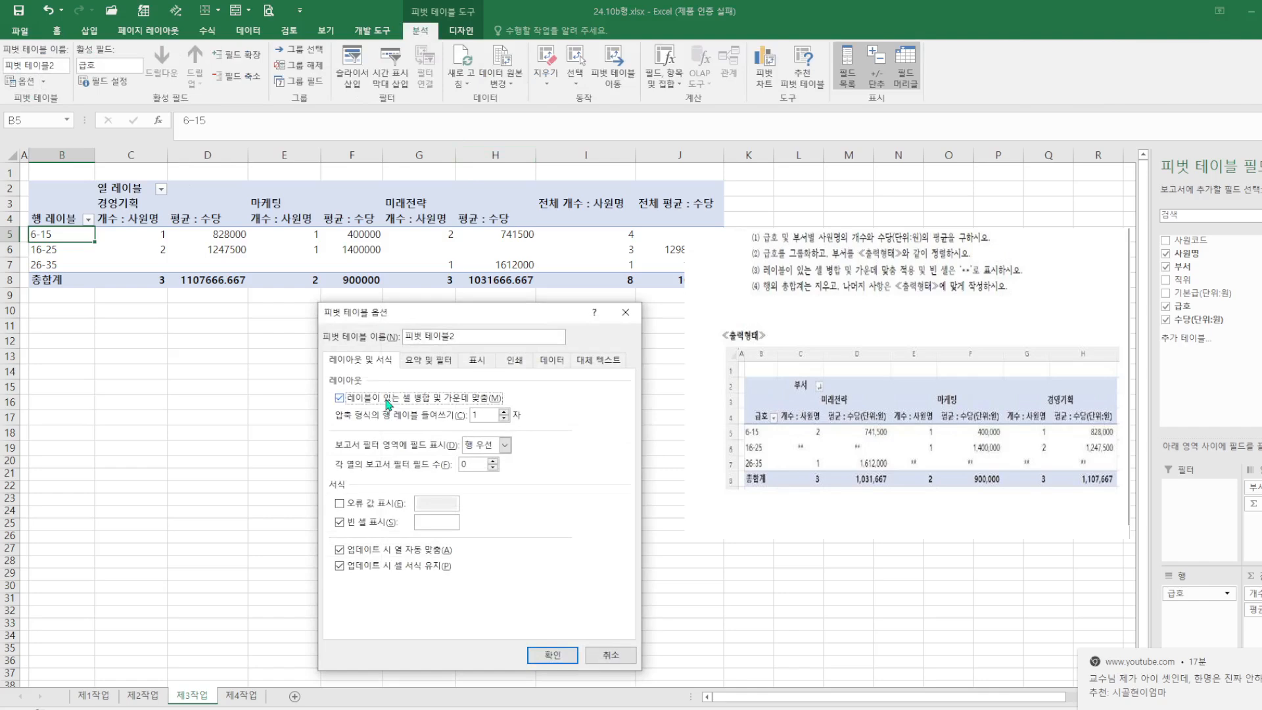
pyautogui.click(428, 527)
pyautogui.press('Return')
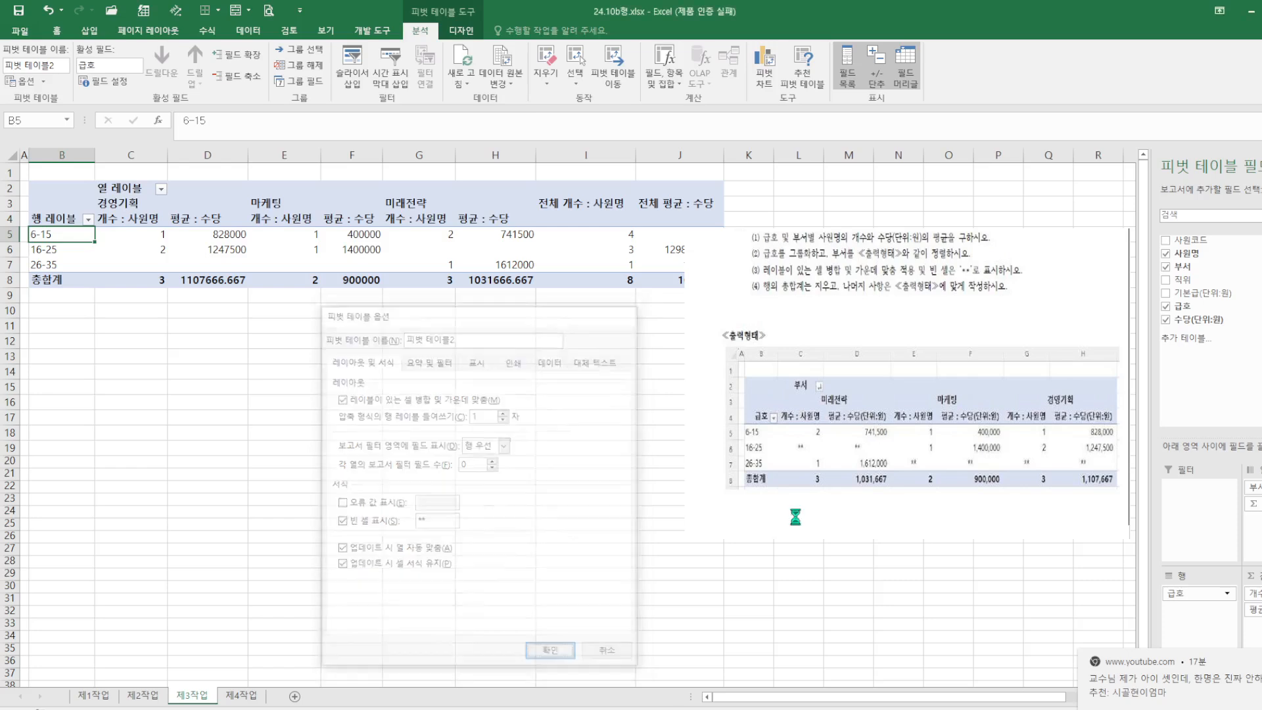
# Step: Format the 평균 : 수당 value field as a number with 0 decimal places and a thousands separator
pyautogui.moveTo(227, 234); pyautogui.dragTo(235, 277)
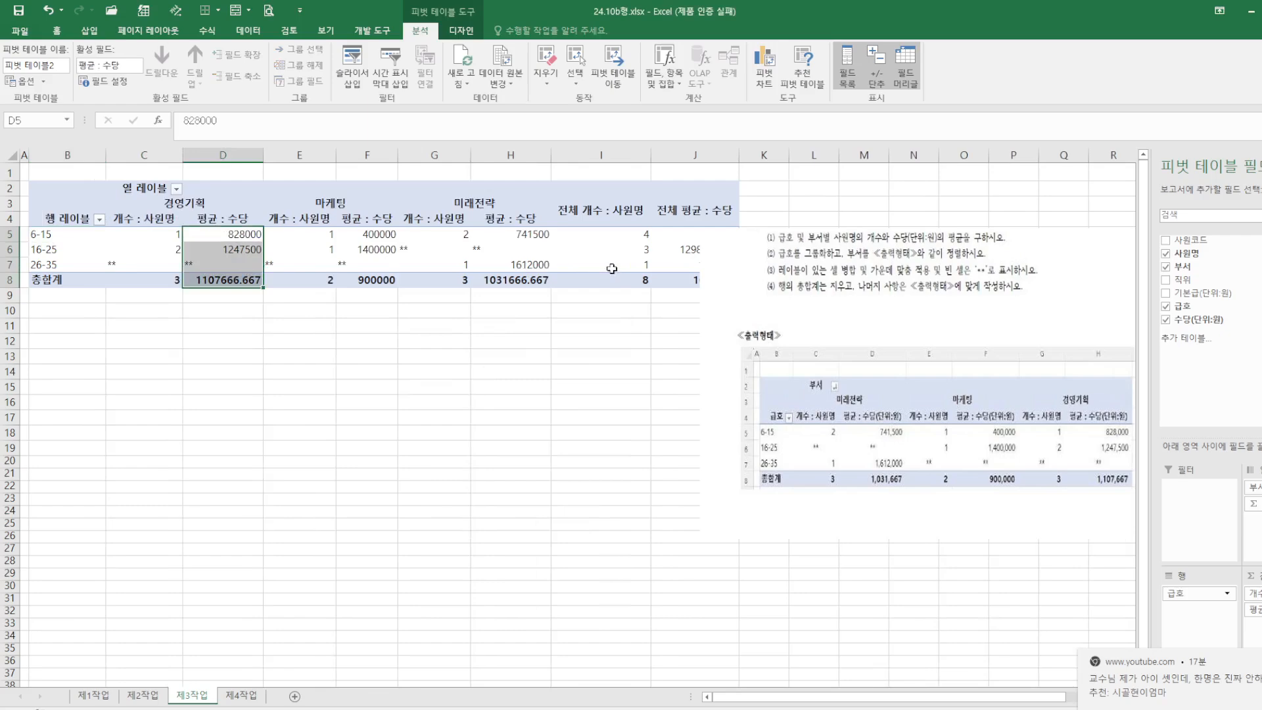
pyautogui.moveTo(529, 238); pyautogui.dragTo(514, 273)
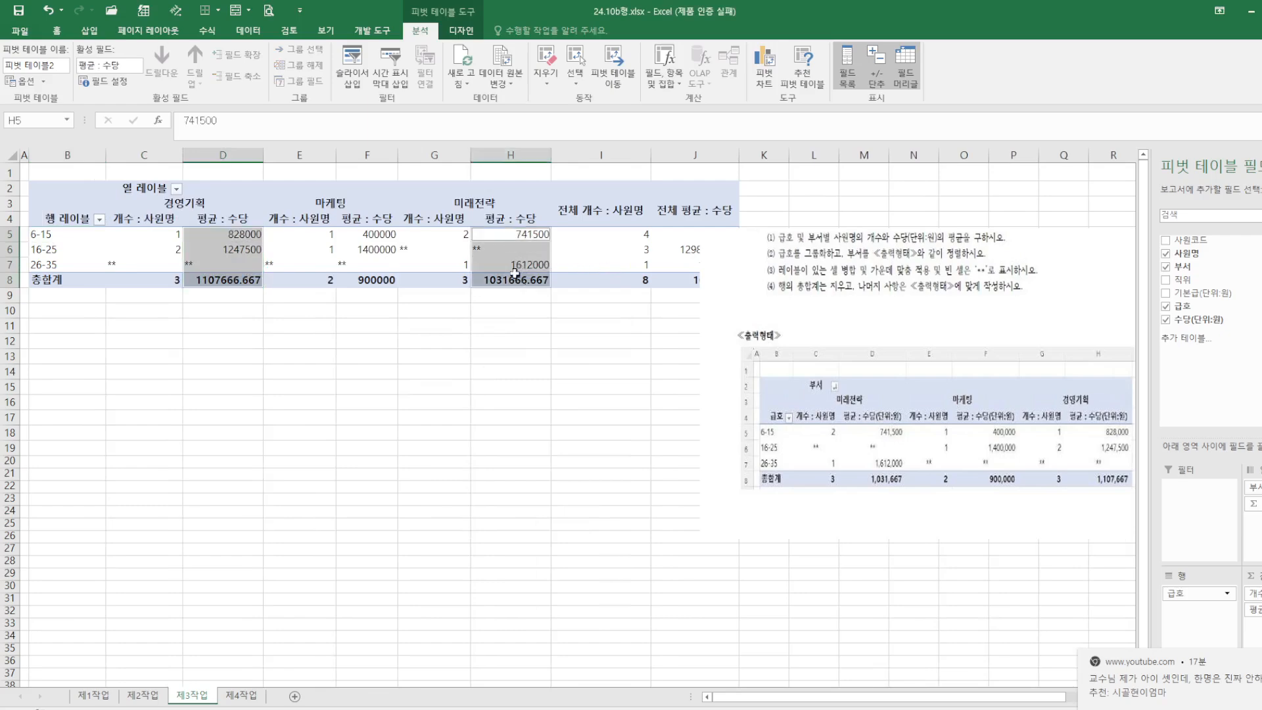
pyautogui.moveTo(375, 234); pyautogui.dragTo(373, 278)
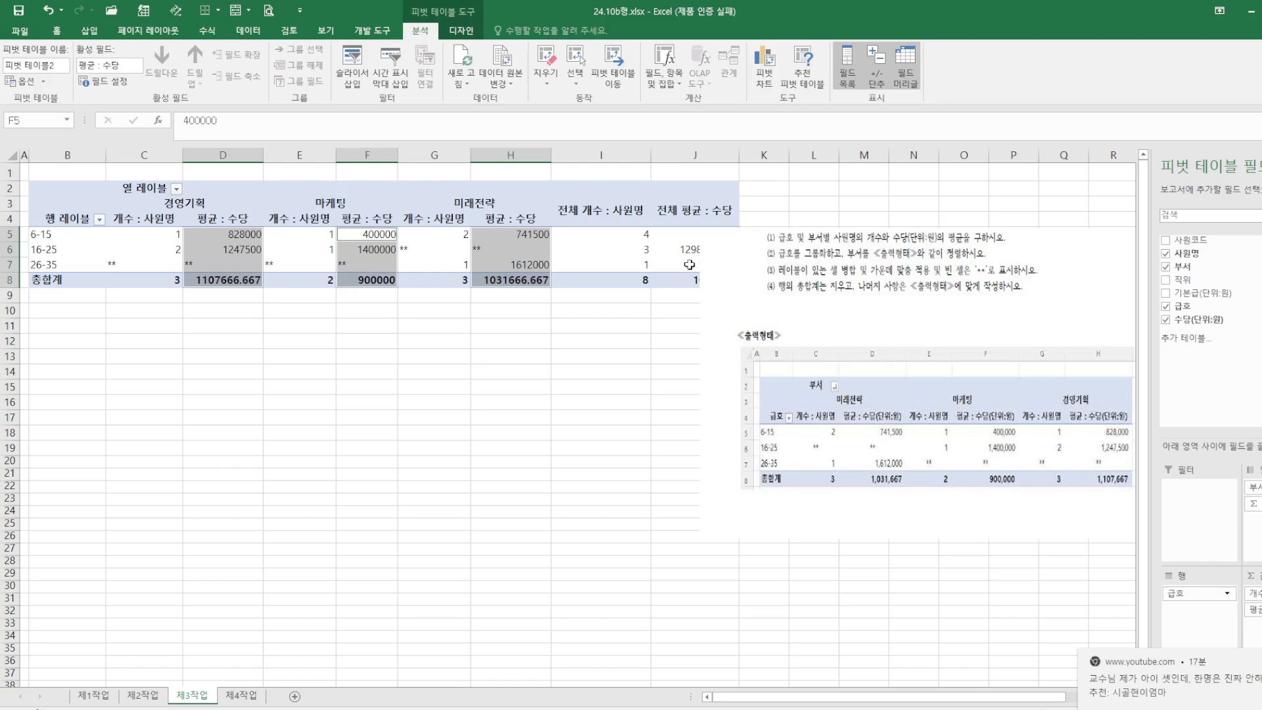
pyautogui.moveTo(676, 235); pyautogui.dragTo(690, 282)
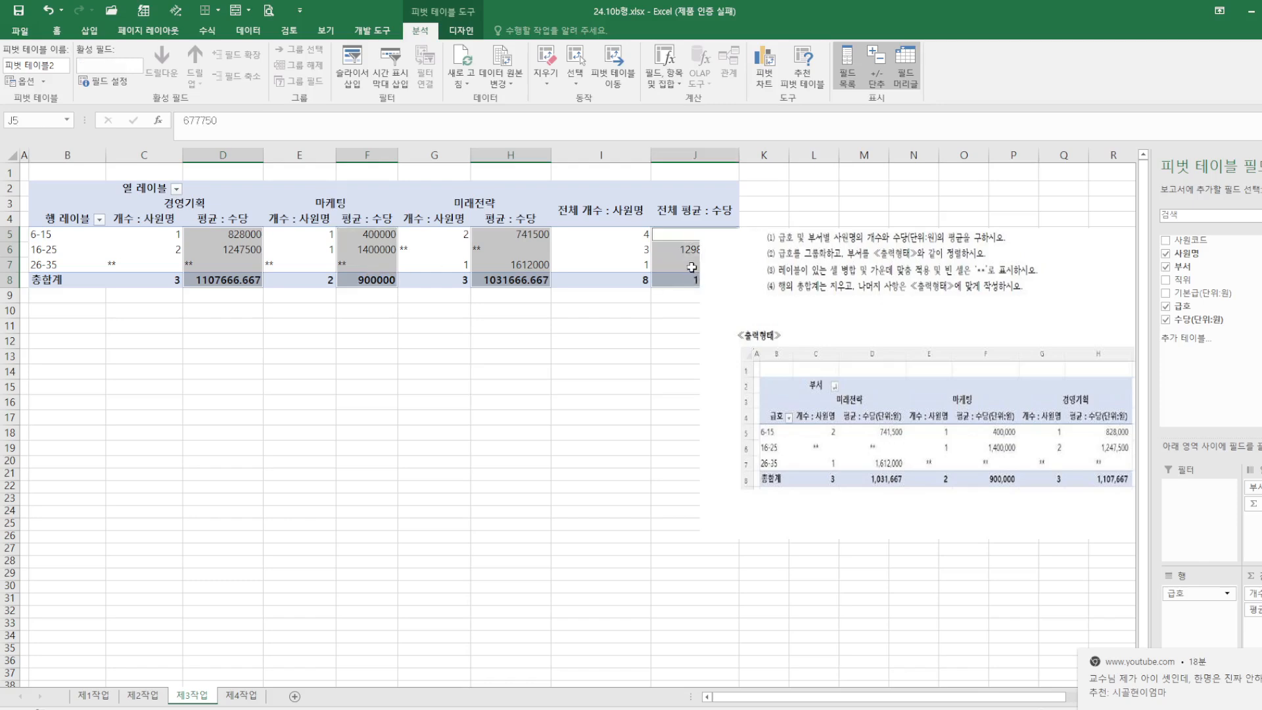
pyautogui.rightClick(690, 269)
pyautogui.click(742, 432)
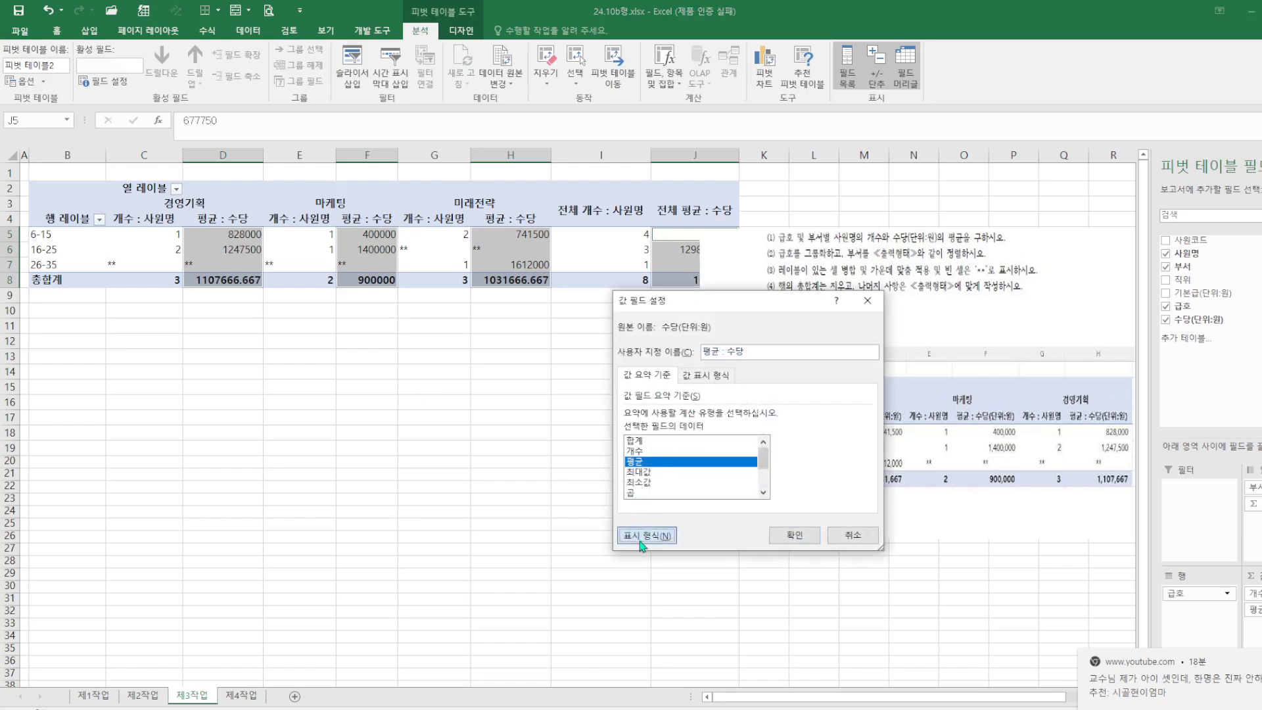
pyautogui.click(646, 535)
pyautogui.click(582, 317)
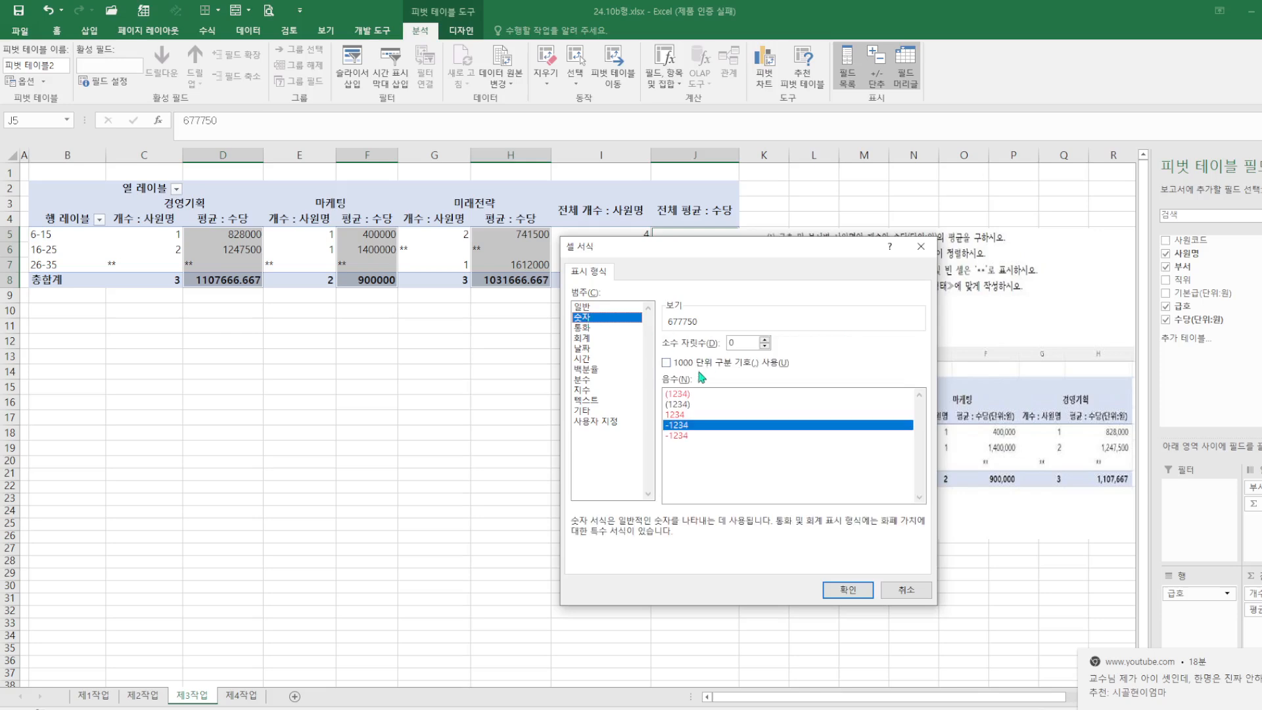
pyautogui.click(667, 362)
pyautogui.click(847, 590)
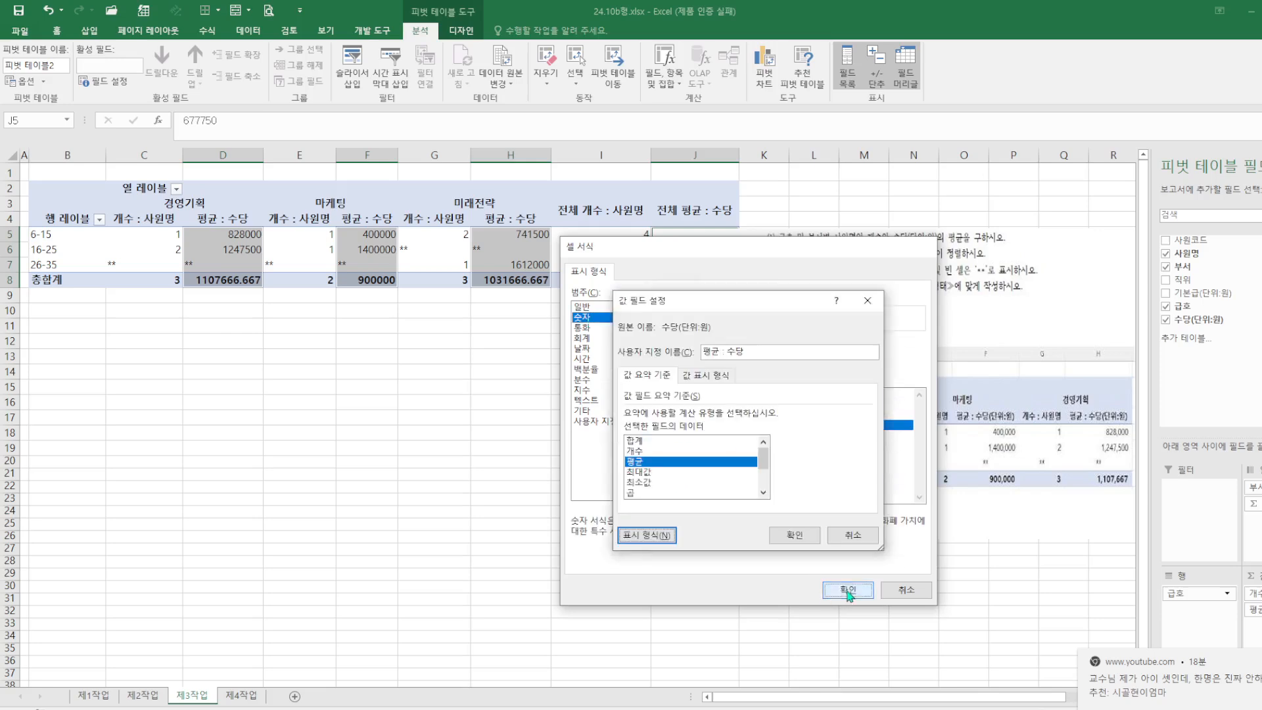
pyautogui.click(795, 535)
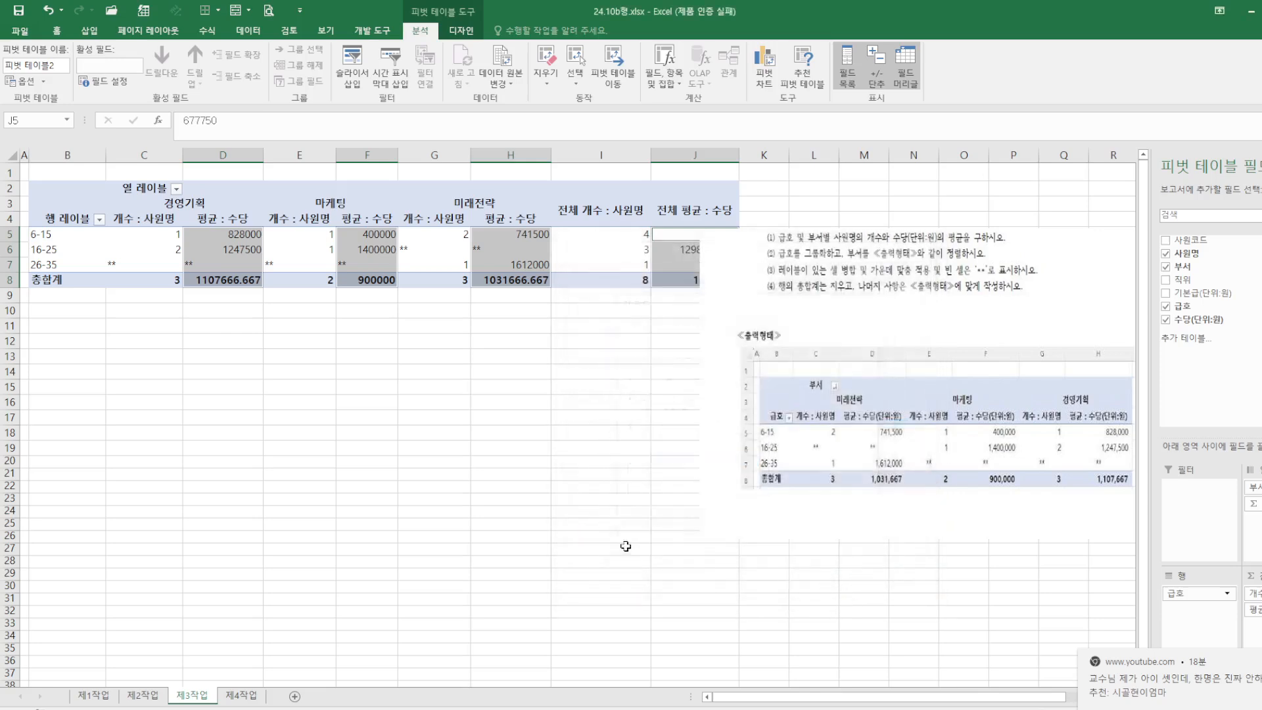
pyautogui.click(296, 492)
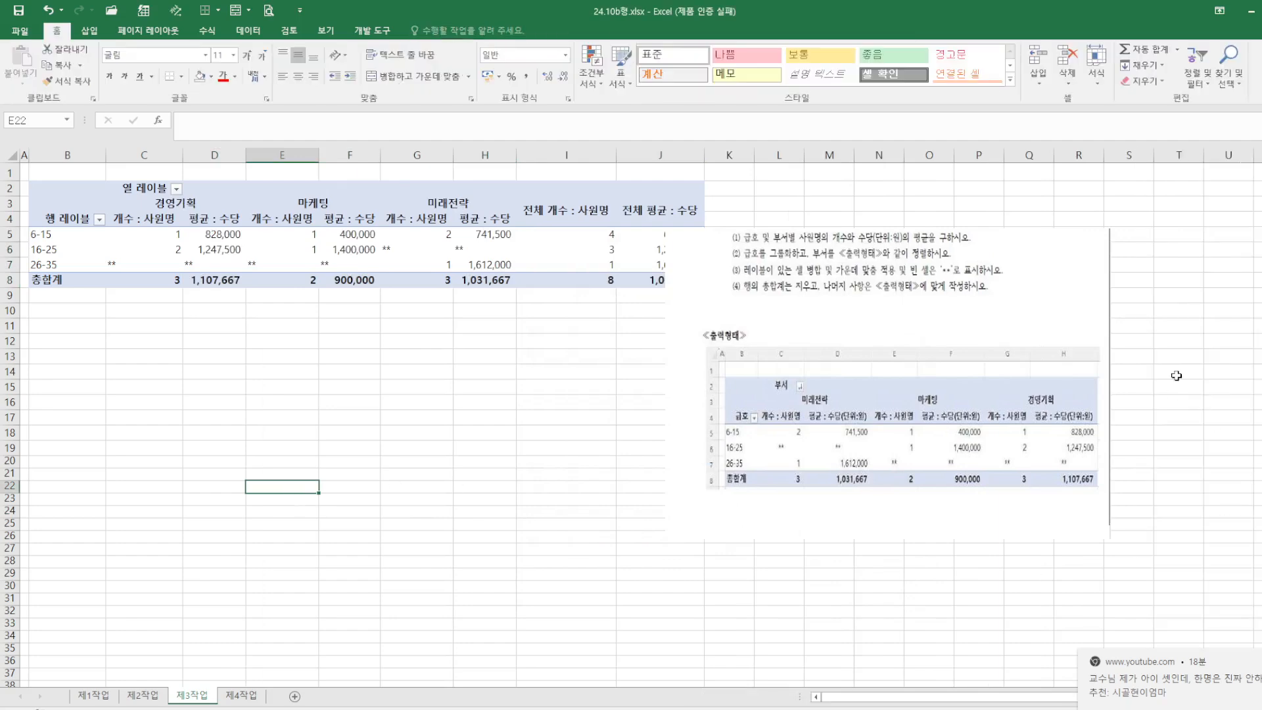
pyautogui.click(1176, 376)
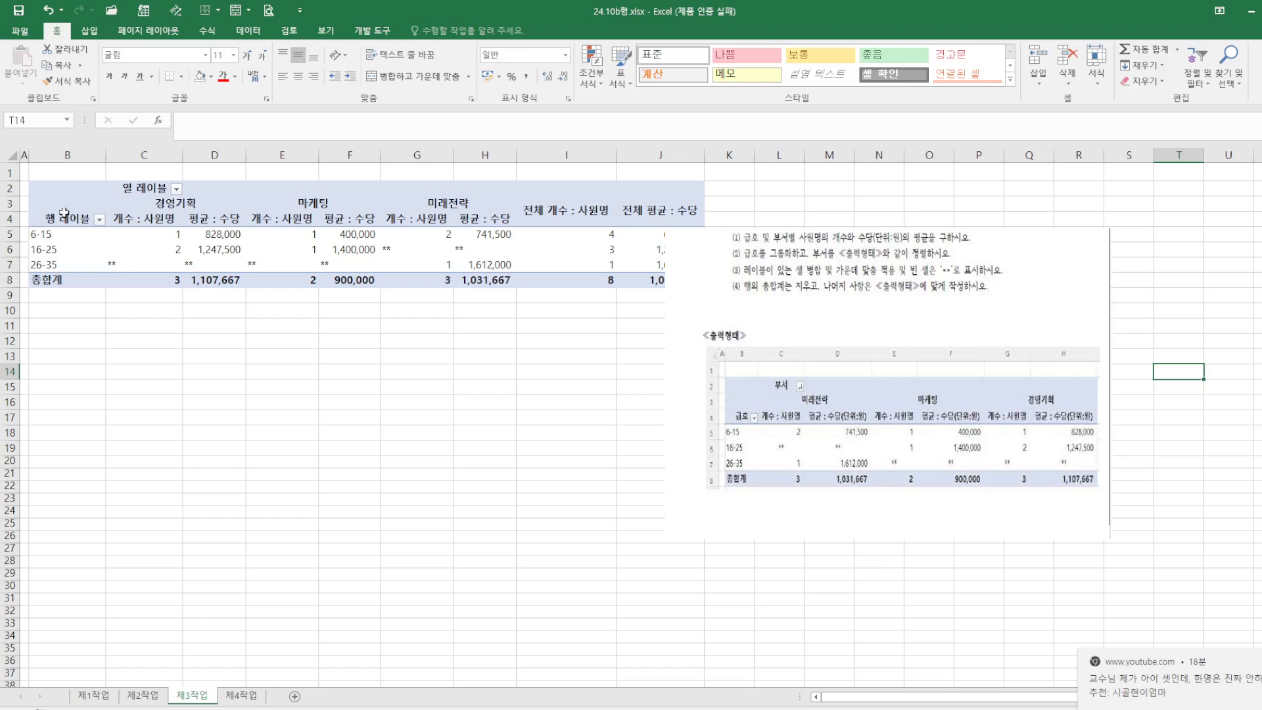
# Step: Turn off the row grand totals in the pivot table options, keeping the column grand totals
pyautogui.click(328, 221)
pyautogui.click(420, 30)
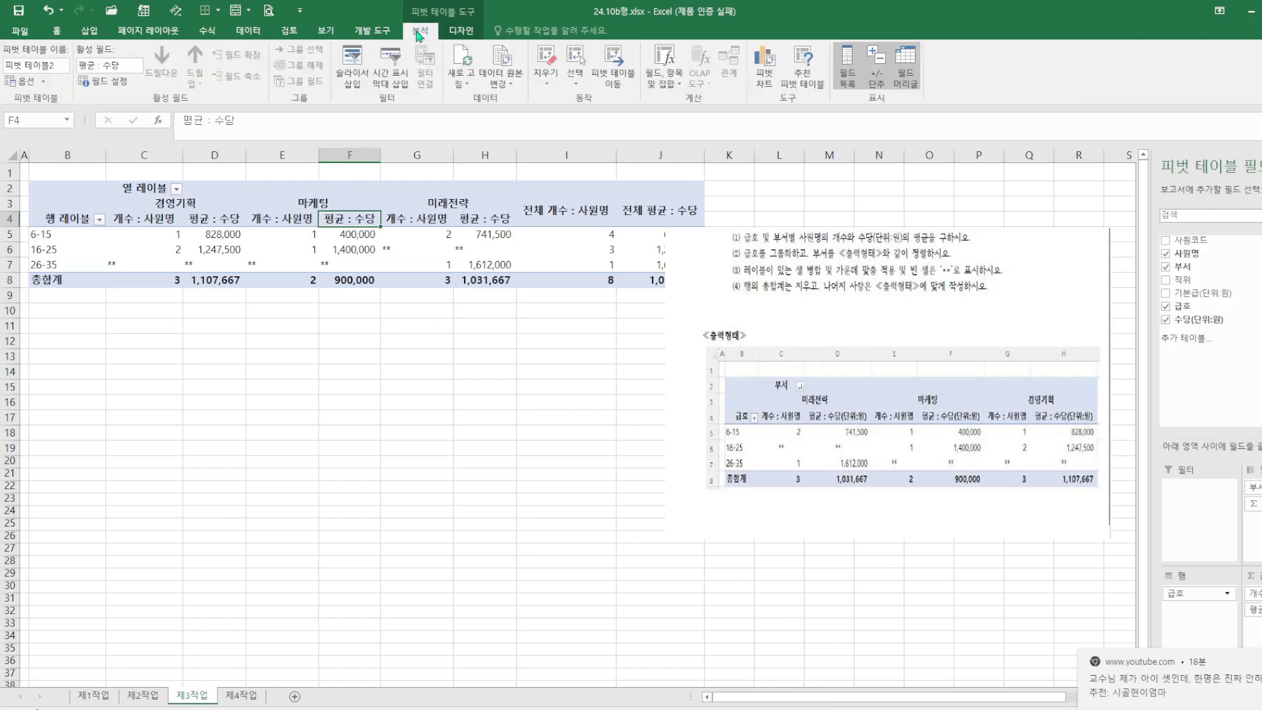
pyautogui.click(25, 81)
pyautogui.click(415, 363)
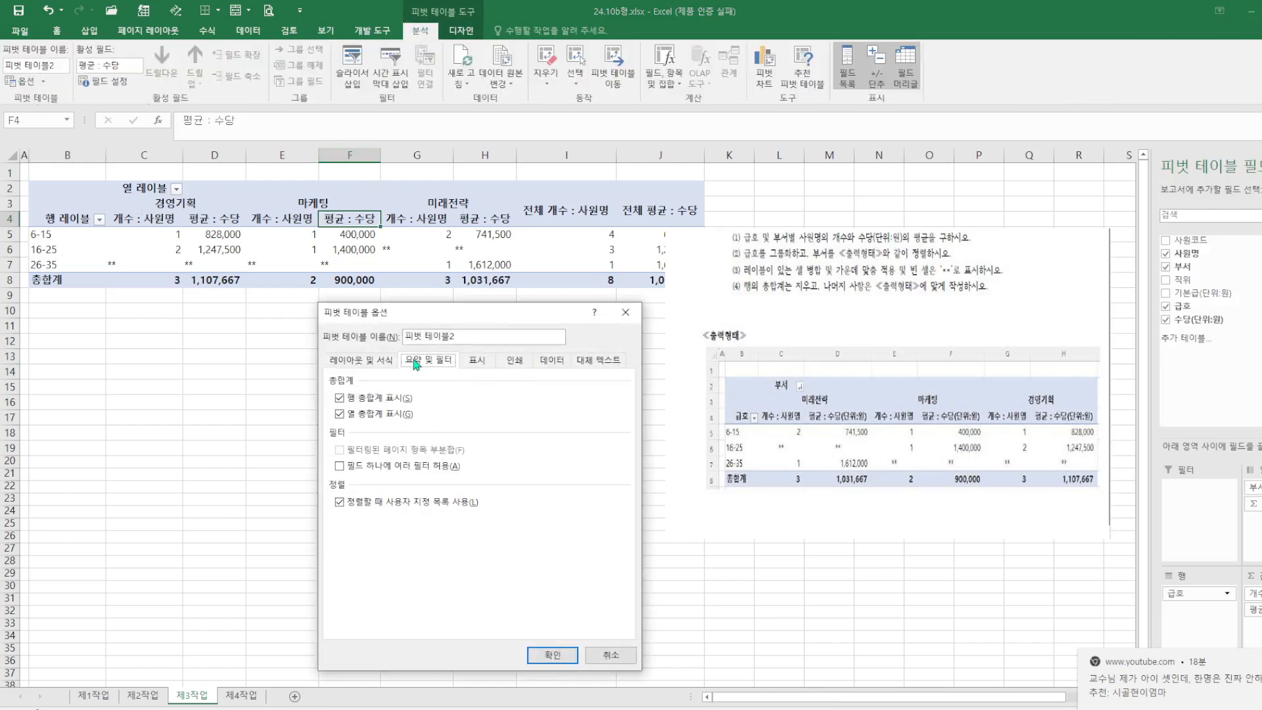
pyautogui.click(340, 398)
pyautogui.click(551, 654)
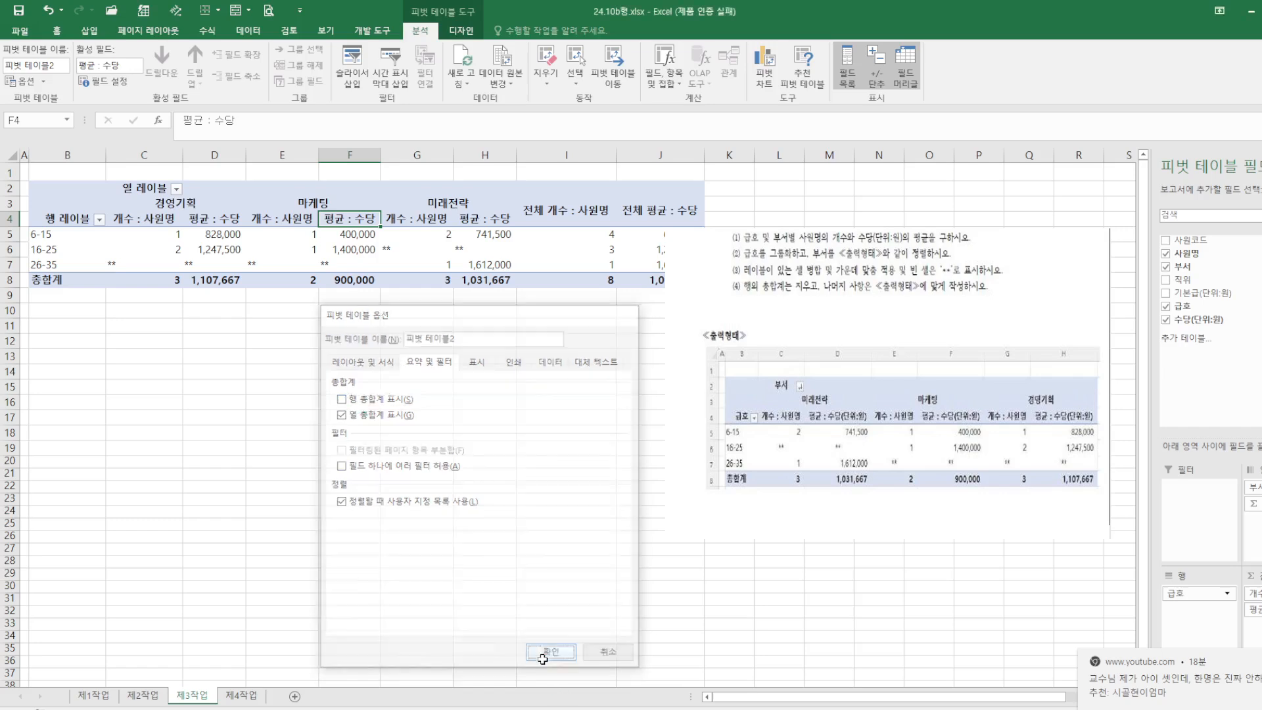
pyautogui.click(826, 652)
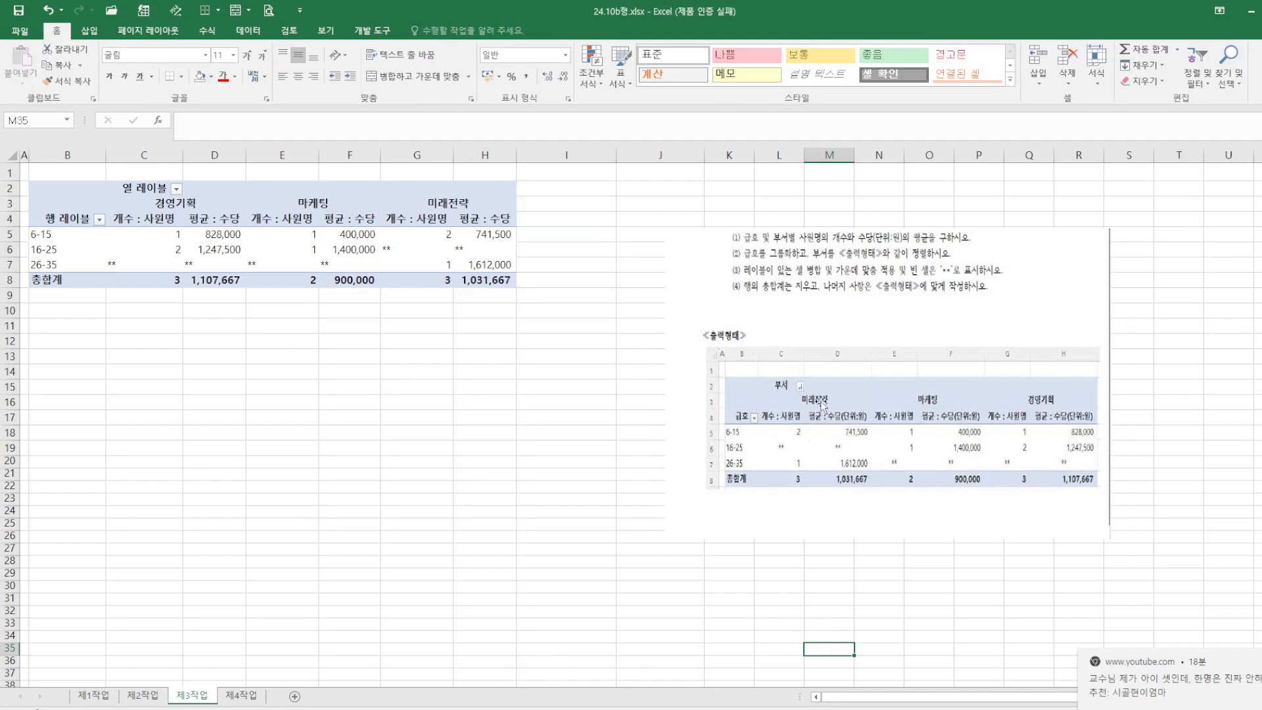
# Step: Sort the 부서 column labels in descending order so they run 미래전략, 마케팅, 경영기획
pyautogui.click(176, 204)
pyautogui.click(249, 31)
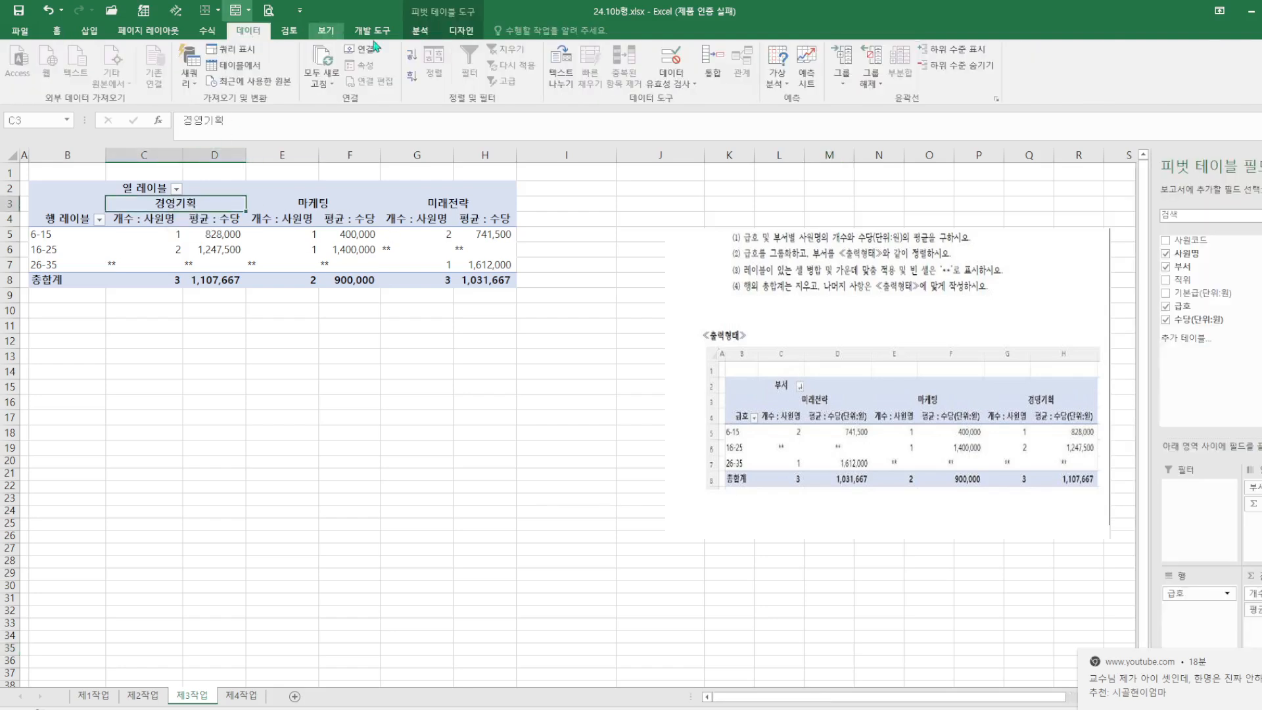
pyautogui.click(412, 76)
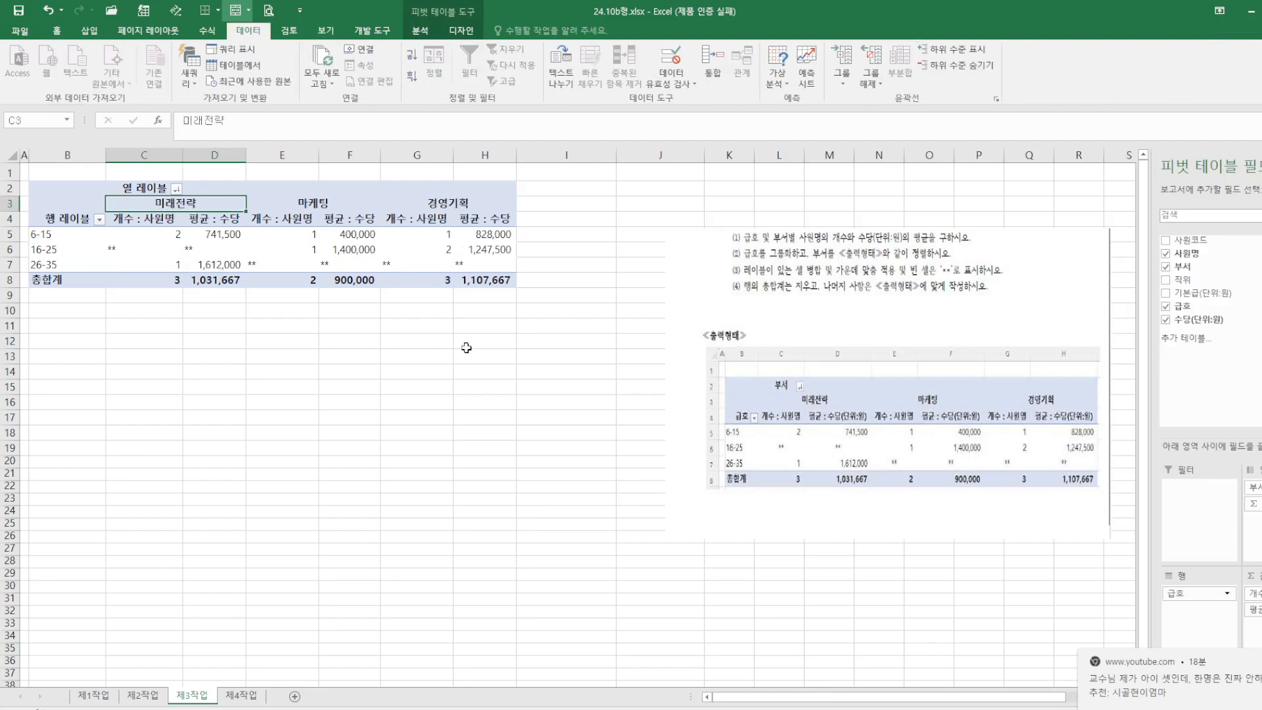
pyautogui.click(442, 383)
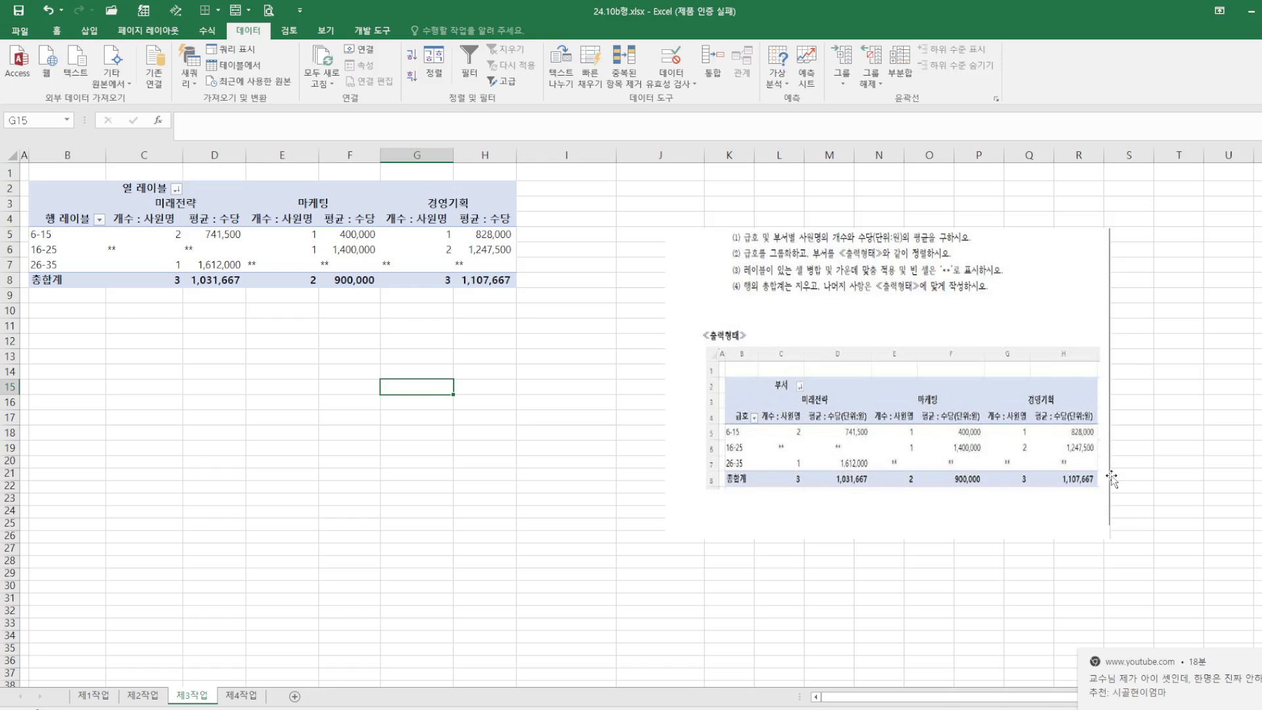
# Step: Center the row 6 cells B6:D6 and the row 7 cells E7:H7 that contain the ** placeholders
pyautogui.moveTo(98, 248); pyautogui.dragTo(460, 261)
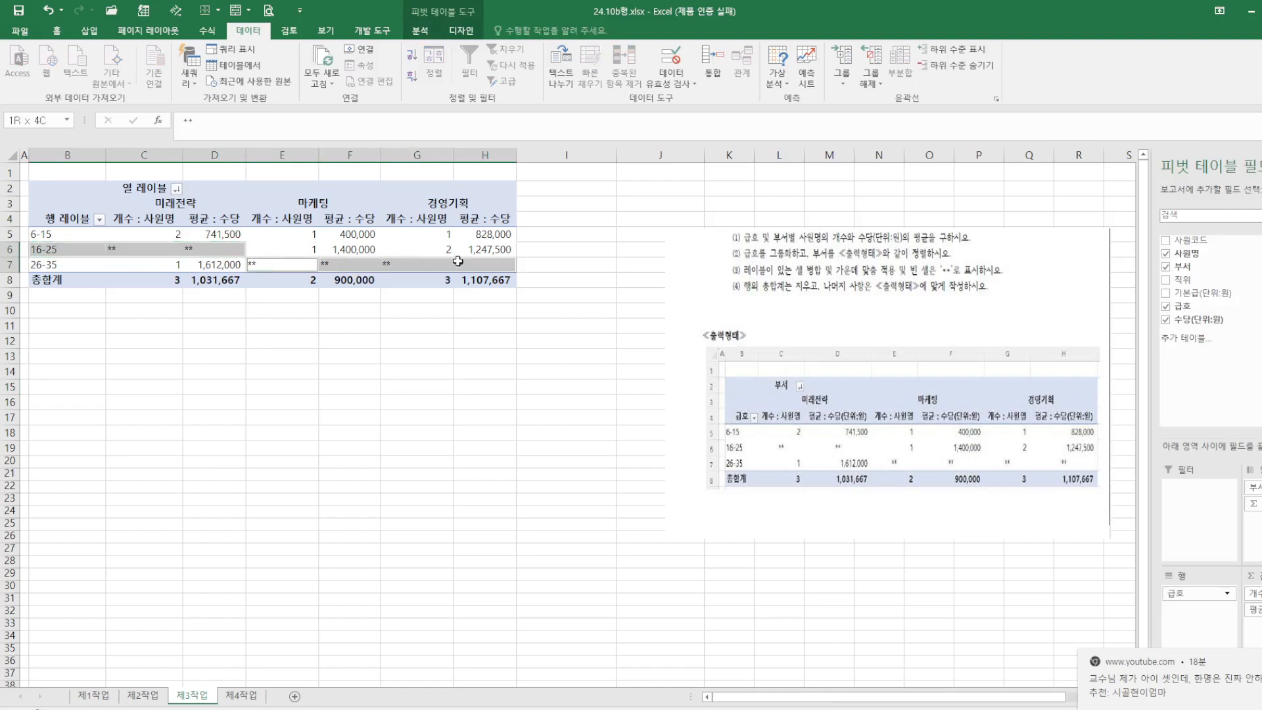
pyautogui.click(57, 30)
pyautogui.click(298, 76)
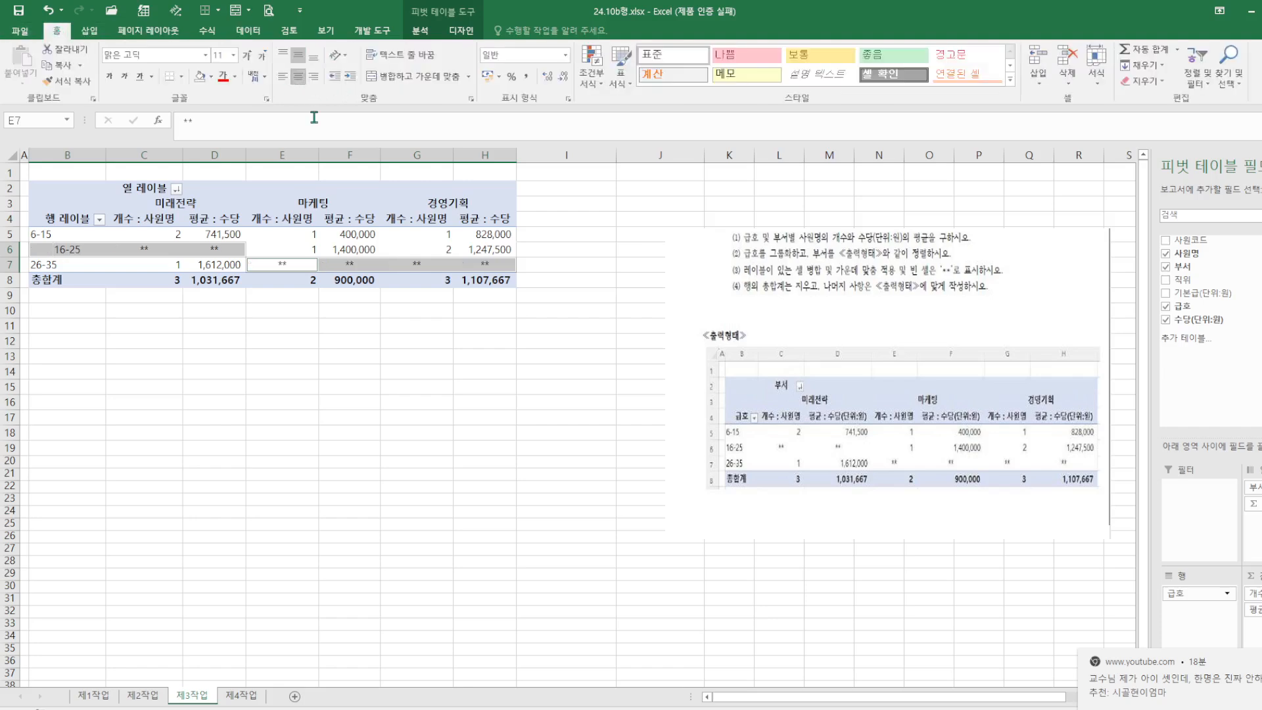
pyautogui.click(358, 373)
# Step: Rename the pivot table's column label header in C2 to 부서 and its row label header in B4 to 급호
pyautogui.click(145, 189)
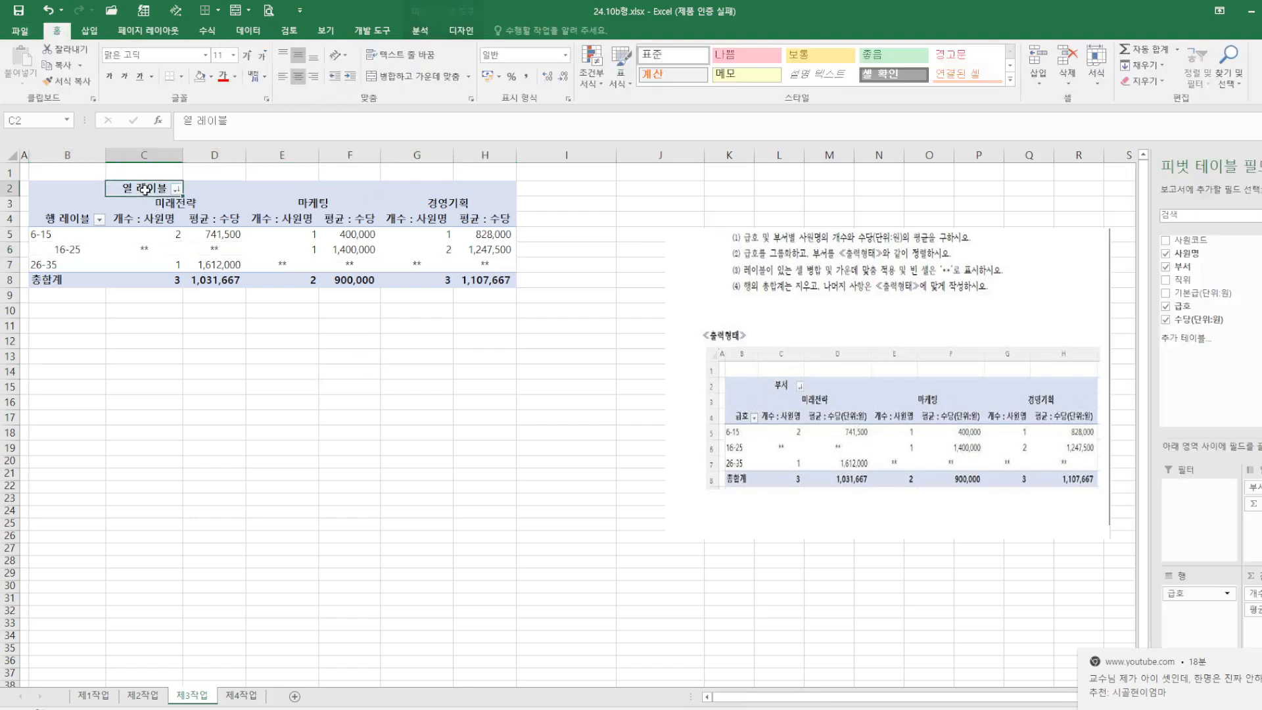
pyautogui.write('부서')
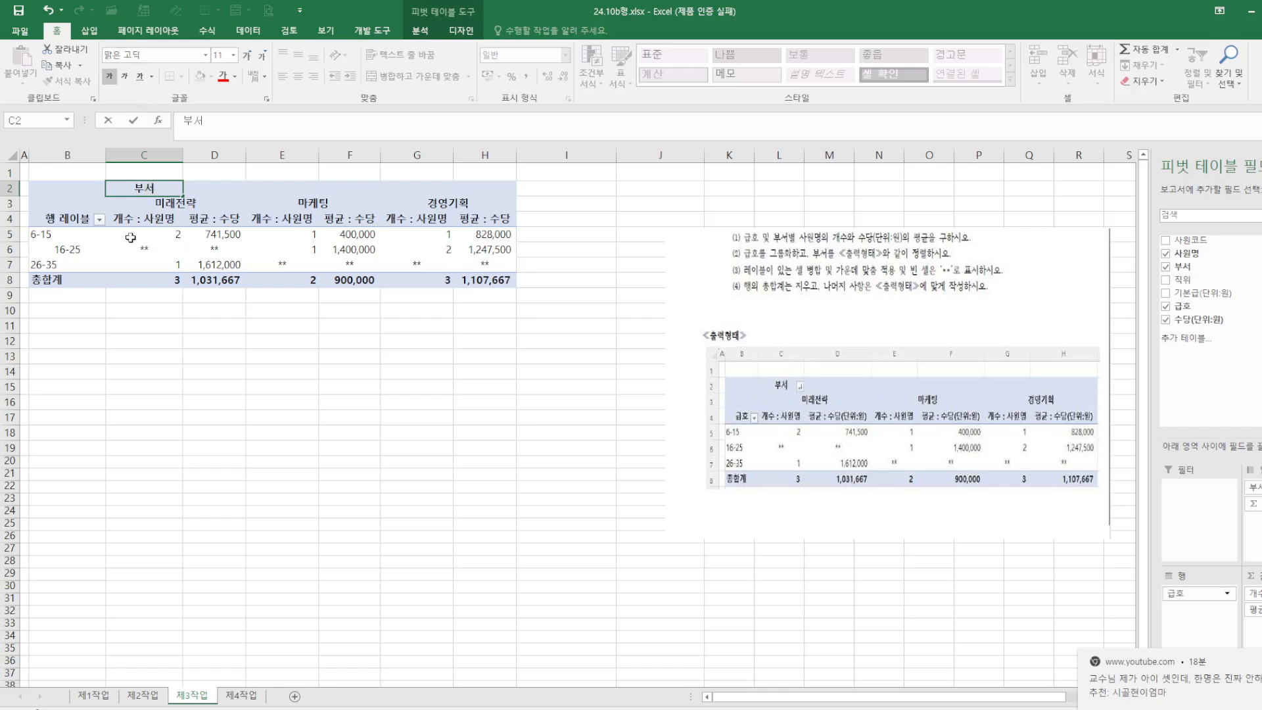
pyautogui.click(96, 219)
pyautogui.write('급호')
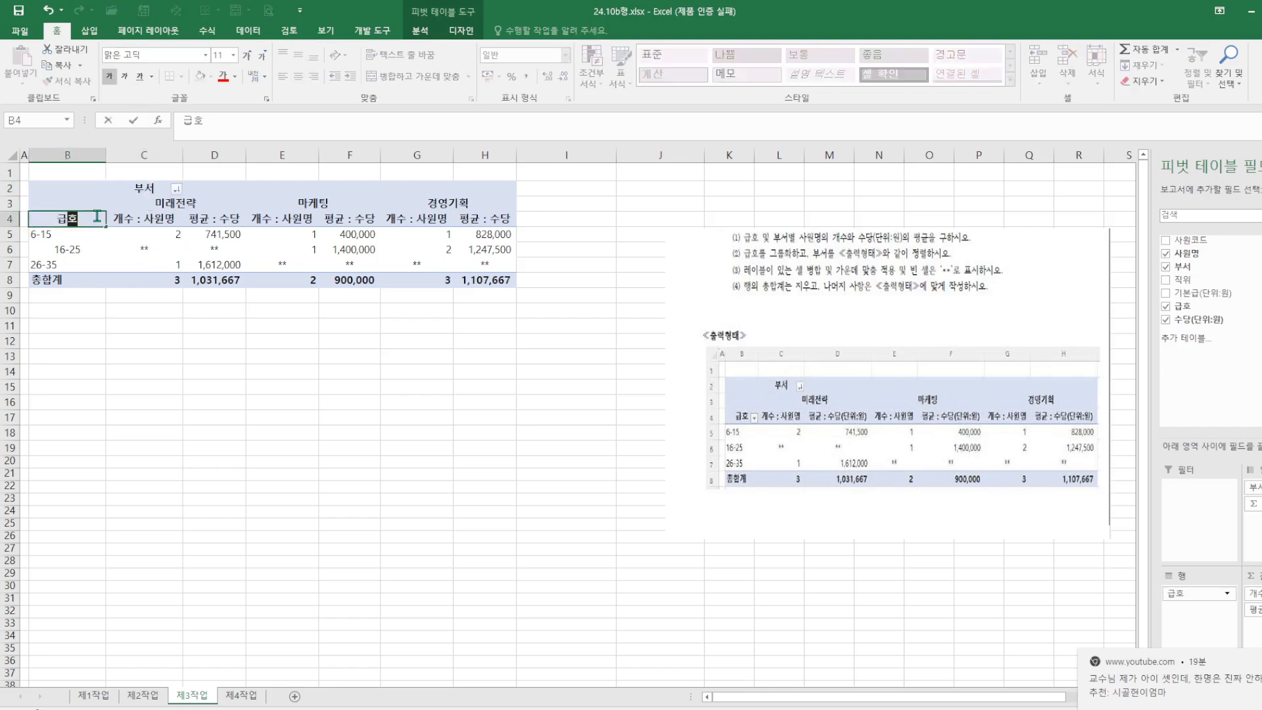
# Step: Rename the pivot table's average allowance value field to 평균 : 수당(단위:원)
pyautogui.click(263, 398)
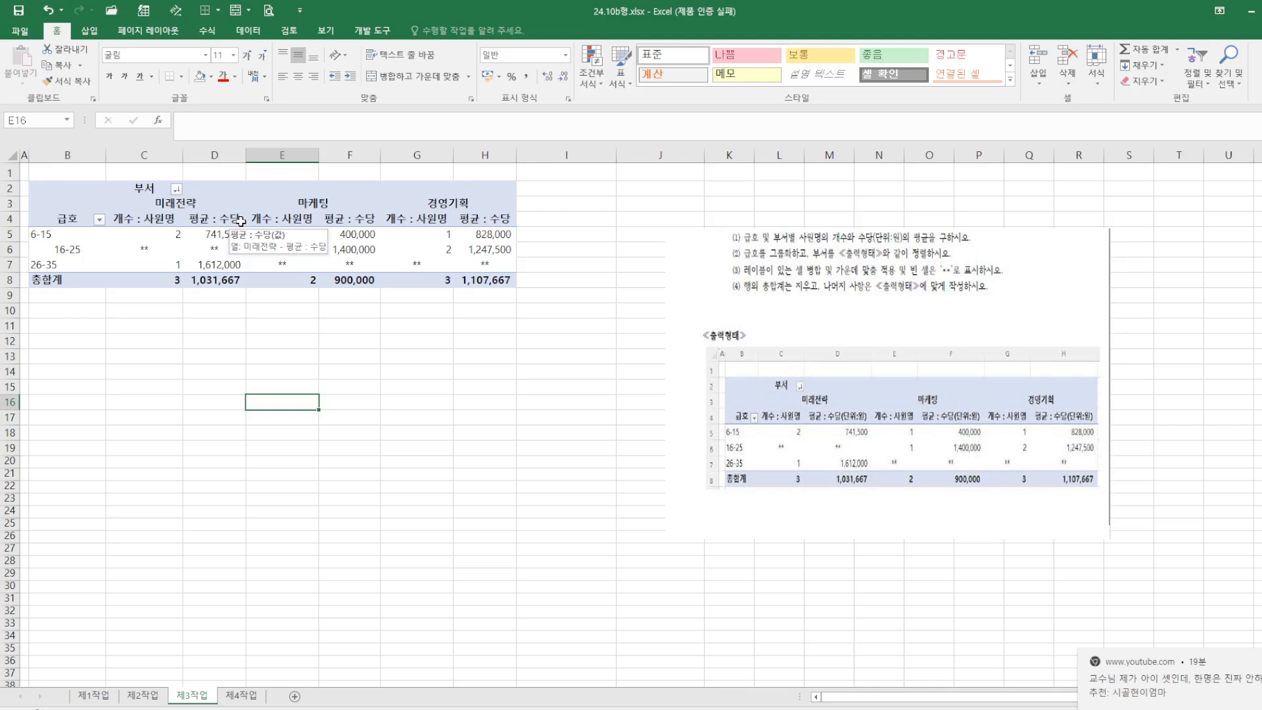
pyautogui.click(225, 219)
pyautogui.rightClick(225, 219)
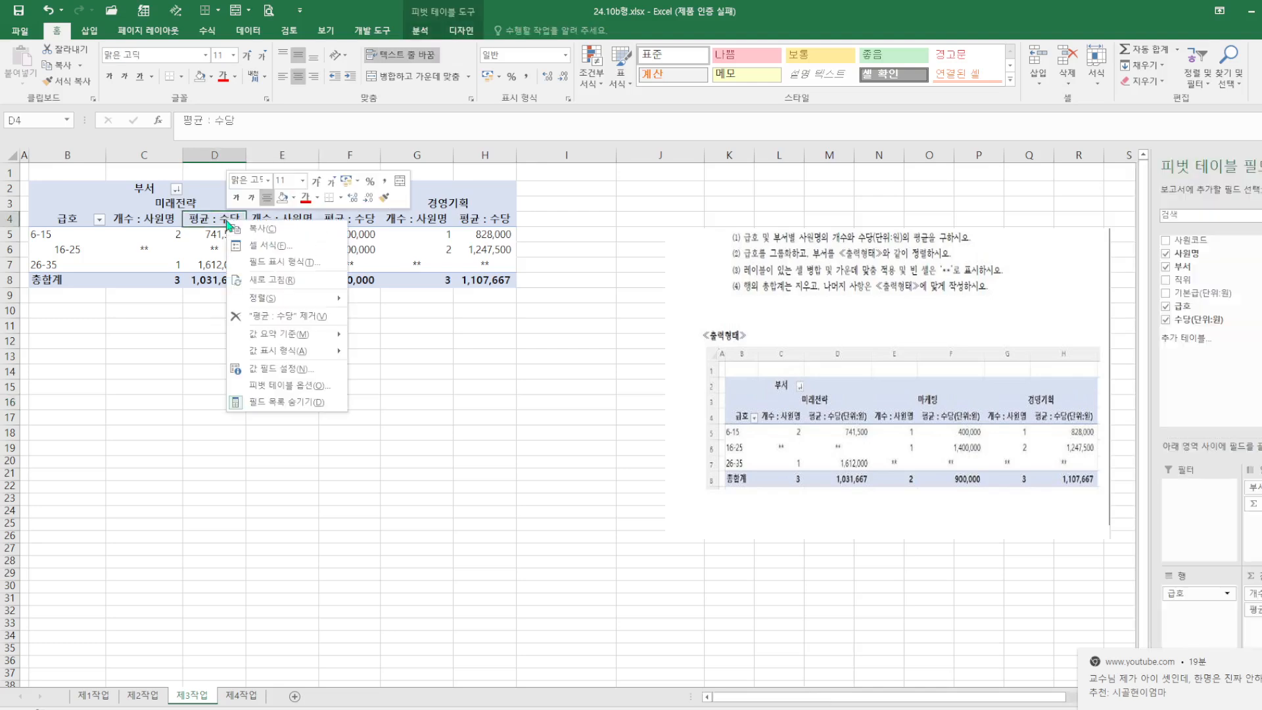
pyautogui.click(305, 368)
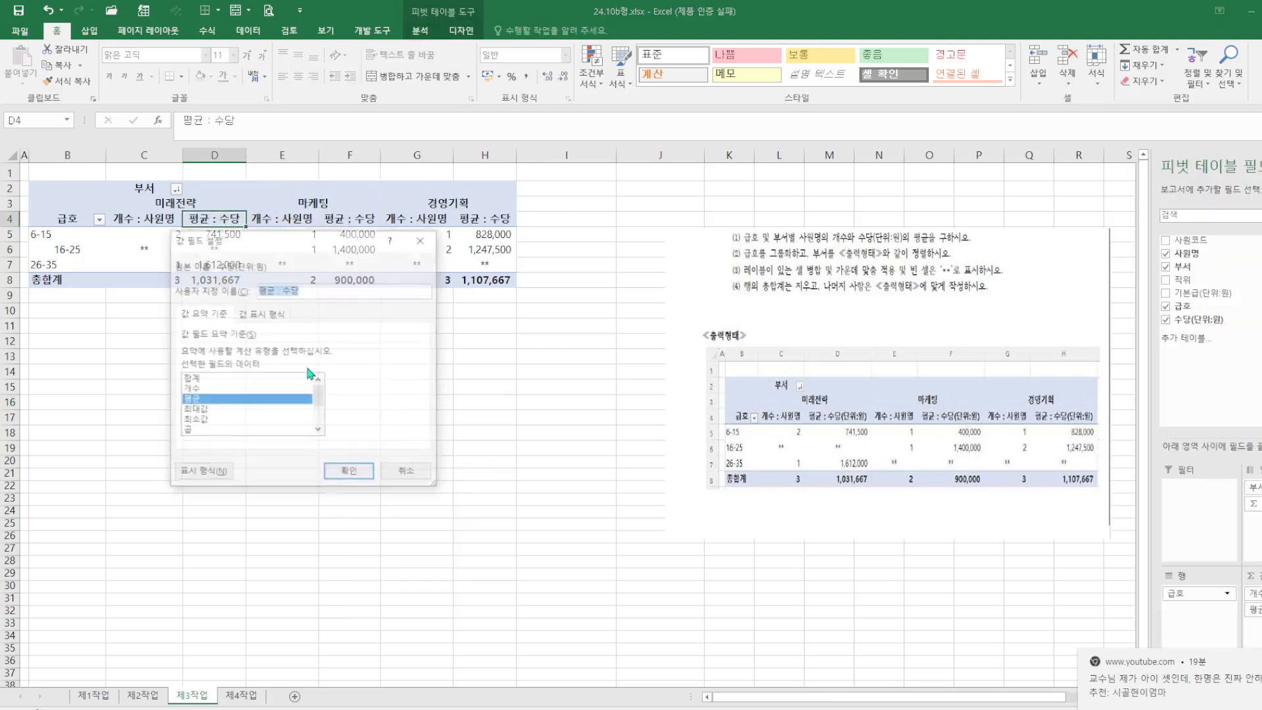
pyautogui.click(312, 289)
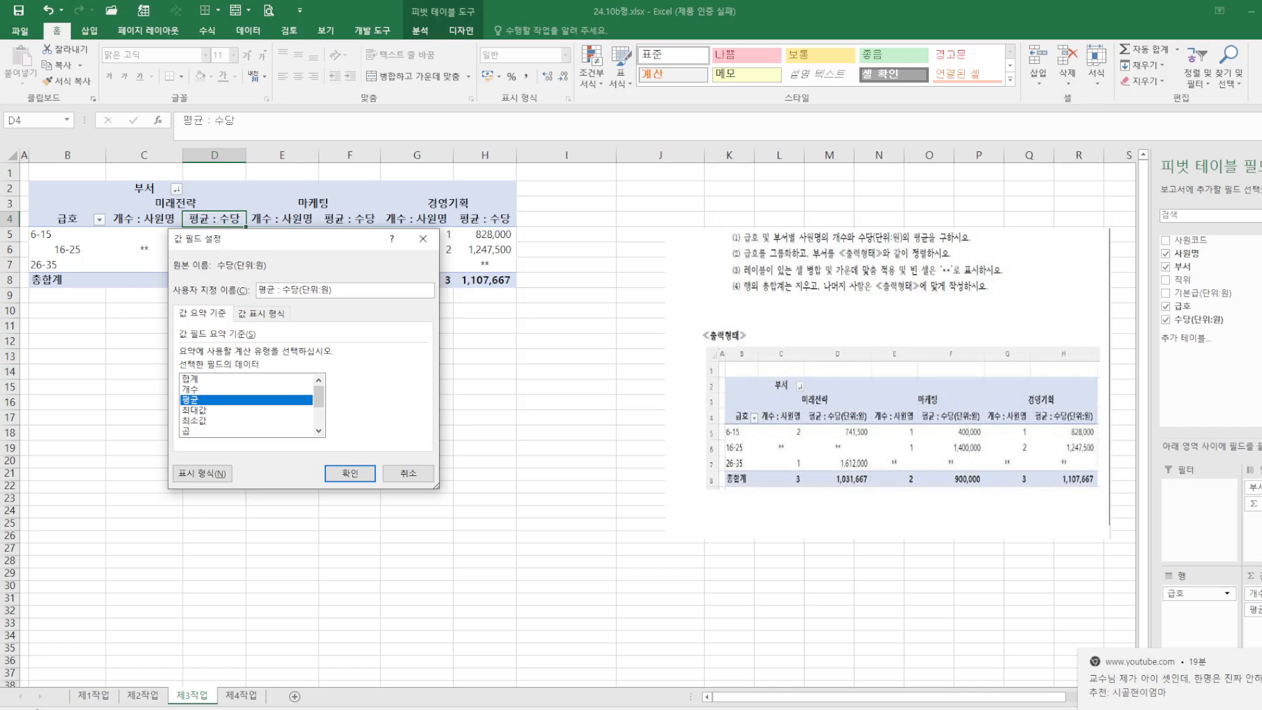
pyautogui.press('Return')
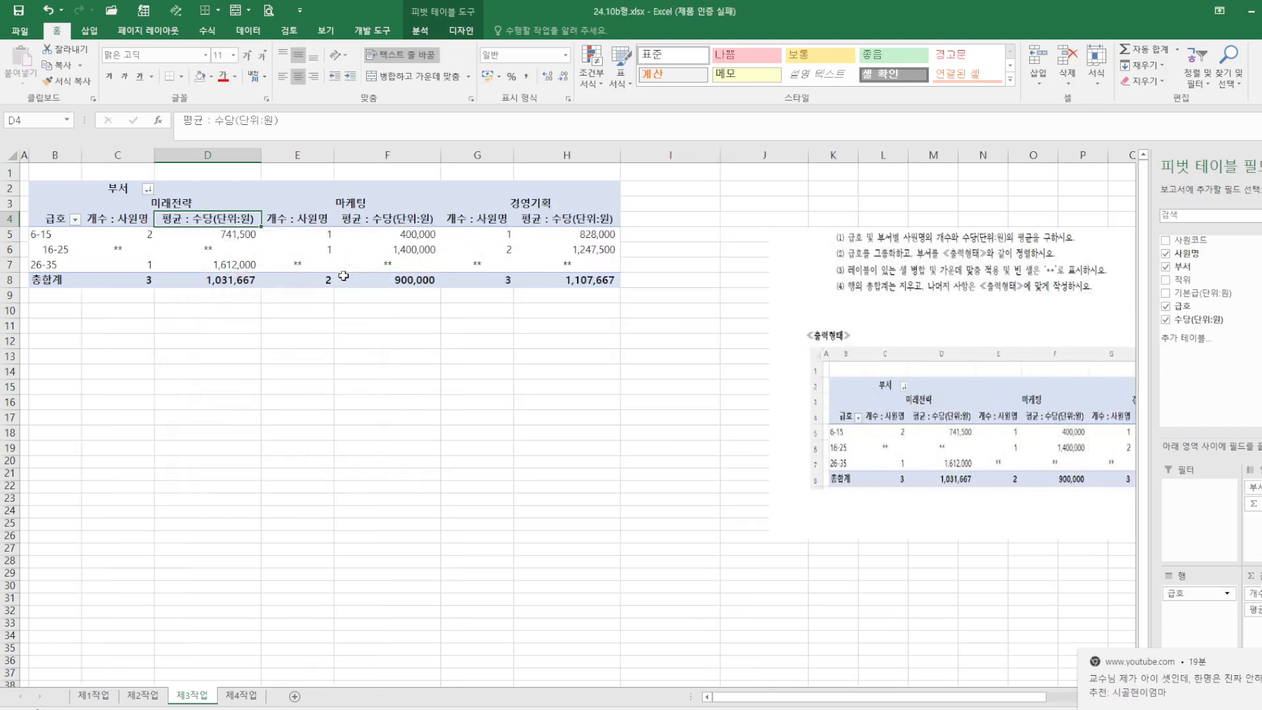
pyautogui.click(563, 488)
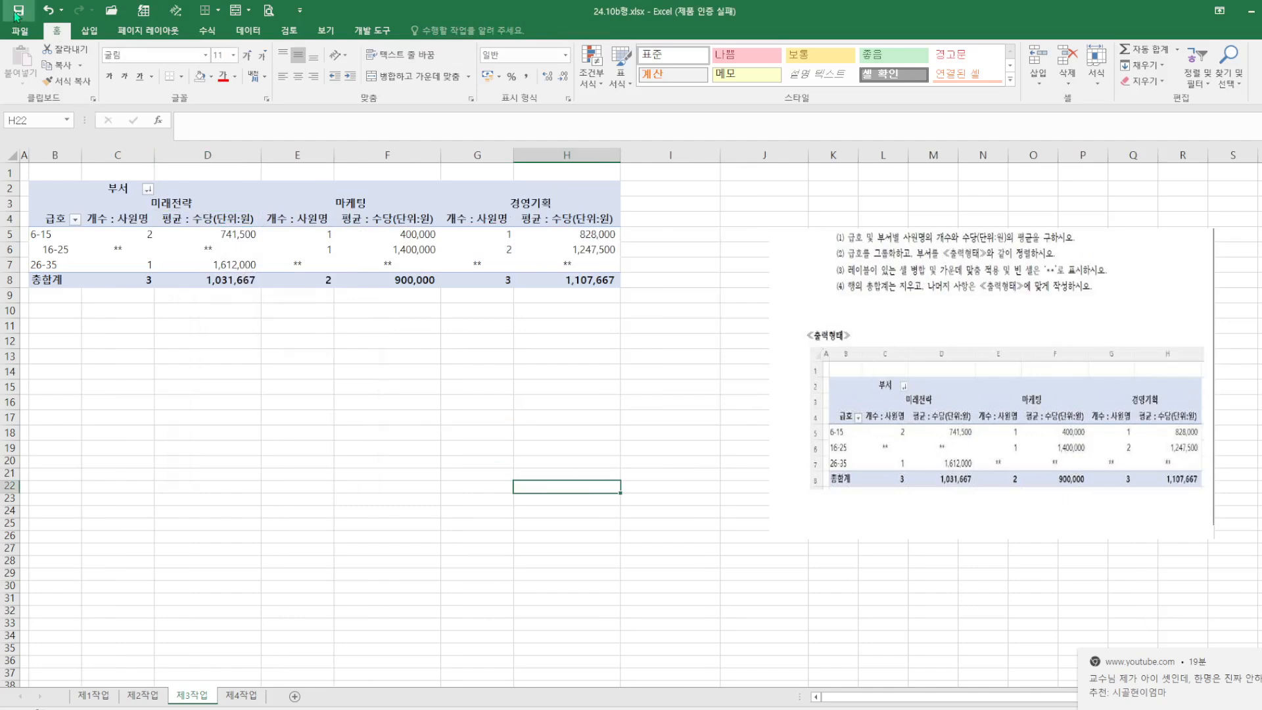
# Step: Insert a 2-D clustered column chart from the 사원명, 급호 and 수당 columns of 제1작업, C4:C12 and G4:H12
pyautogui.click(249, 696)
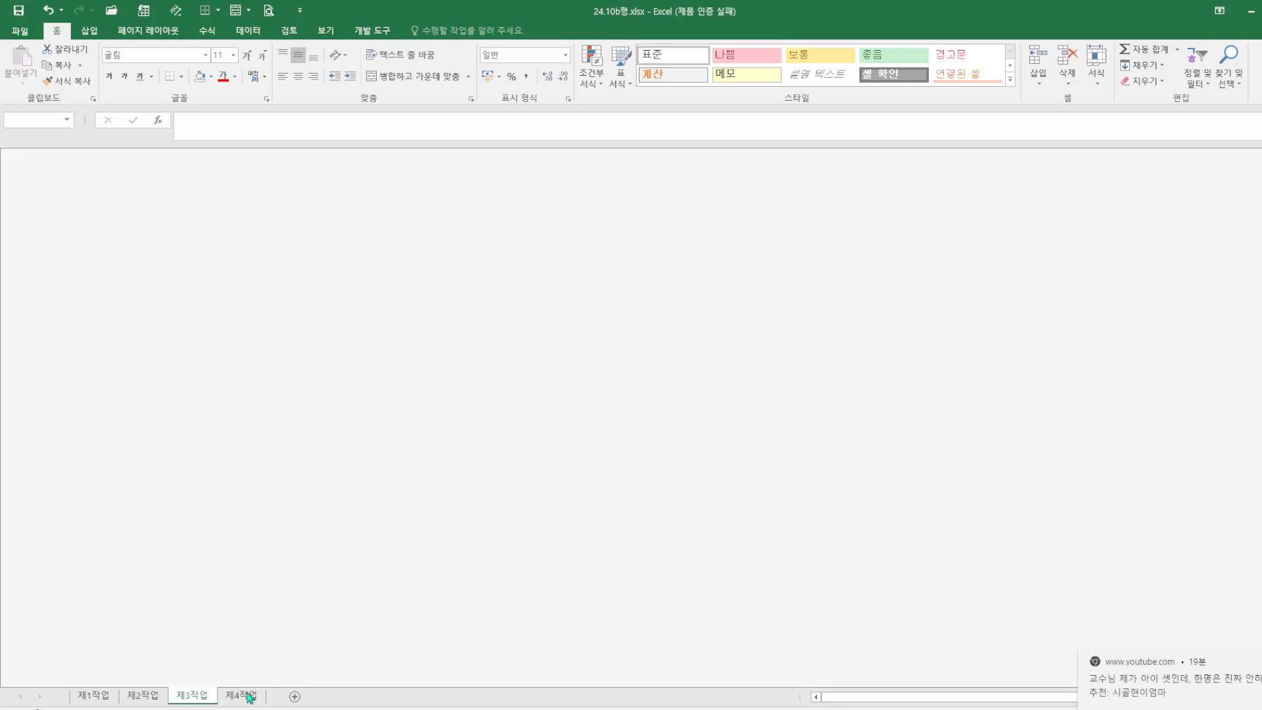
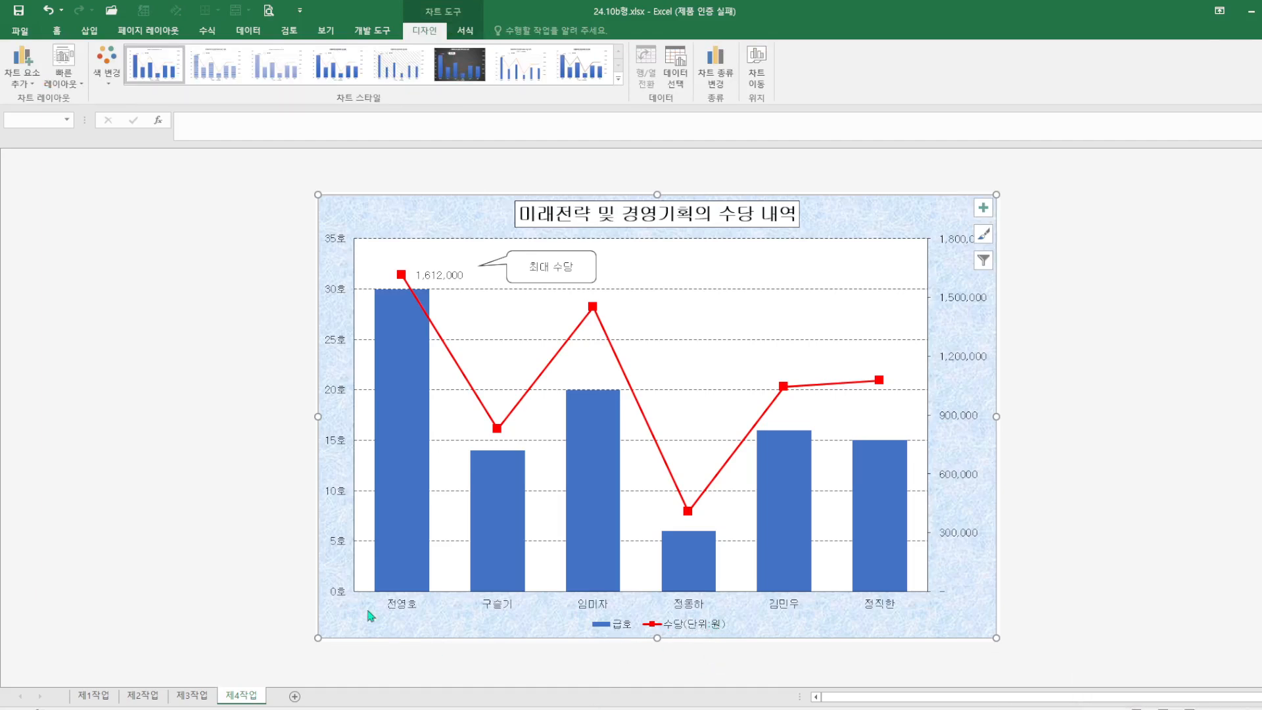
pyautogui.click(88, 695)
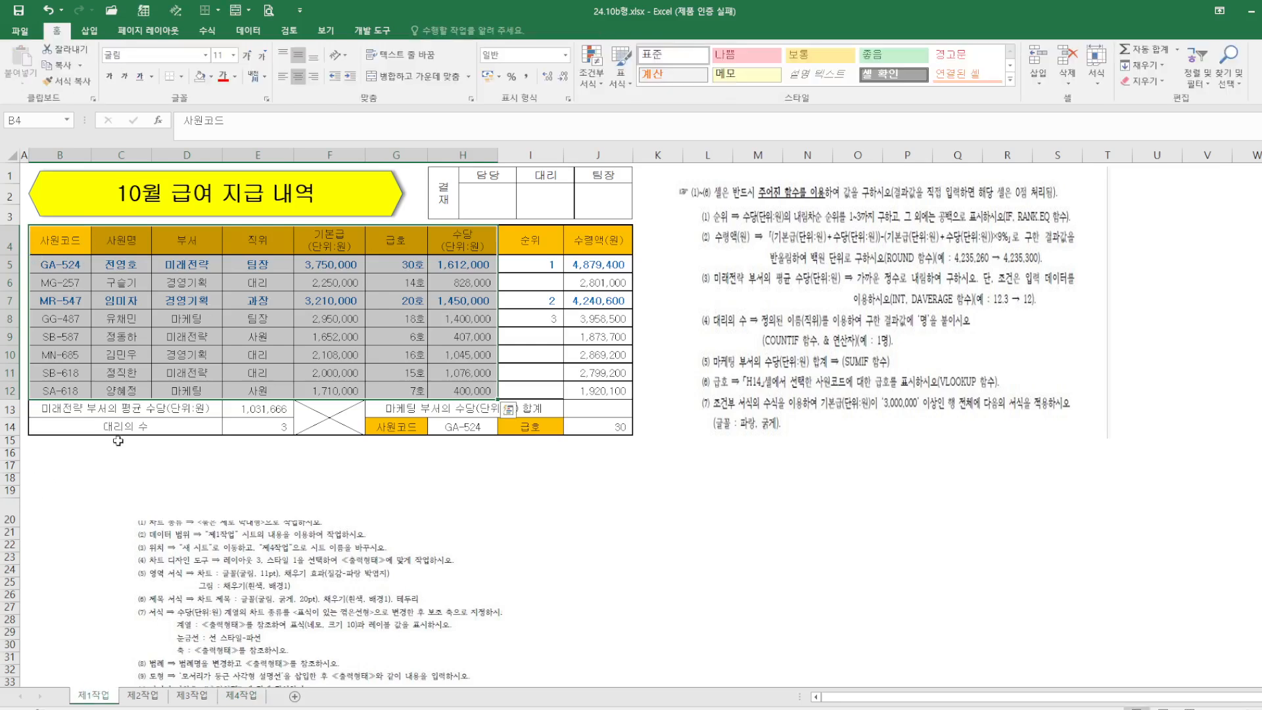
pyautogui.click(94, 492)
pyautogui.moveTo(132, 239); pyautogui.dragTo(116, 389)
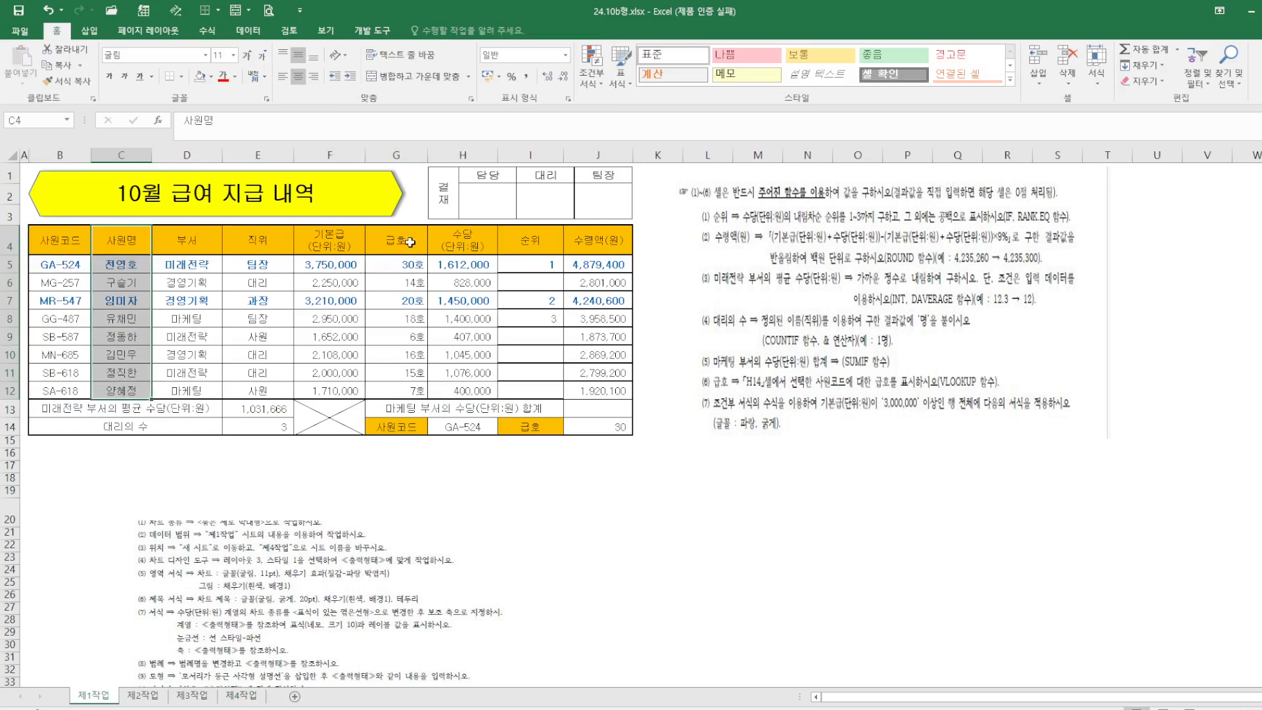
pyautogui.keyDown('ctrl'); pyautogui.moveTo(410, 242); pyautogui.dragTo(404, 390); pyautogui.keyUp('ctrl')
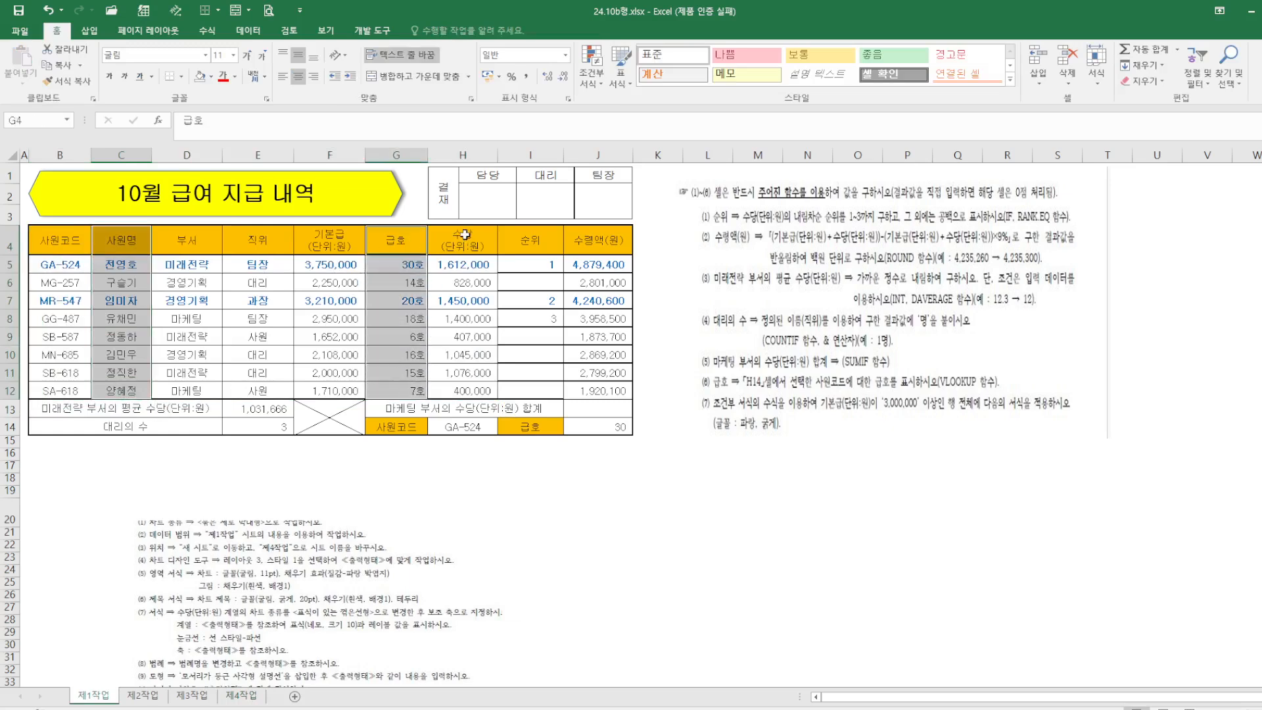
pyautogui.keyDown('ctrl'); pyautogui.moveTo(465, 234); pyautogui.dragTo(470, 392); pyautogui.keyUp('ctrl')
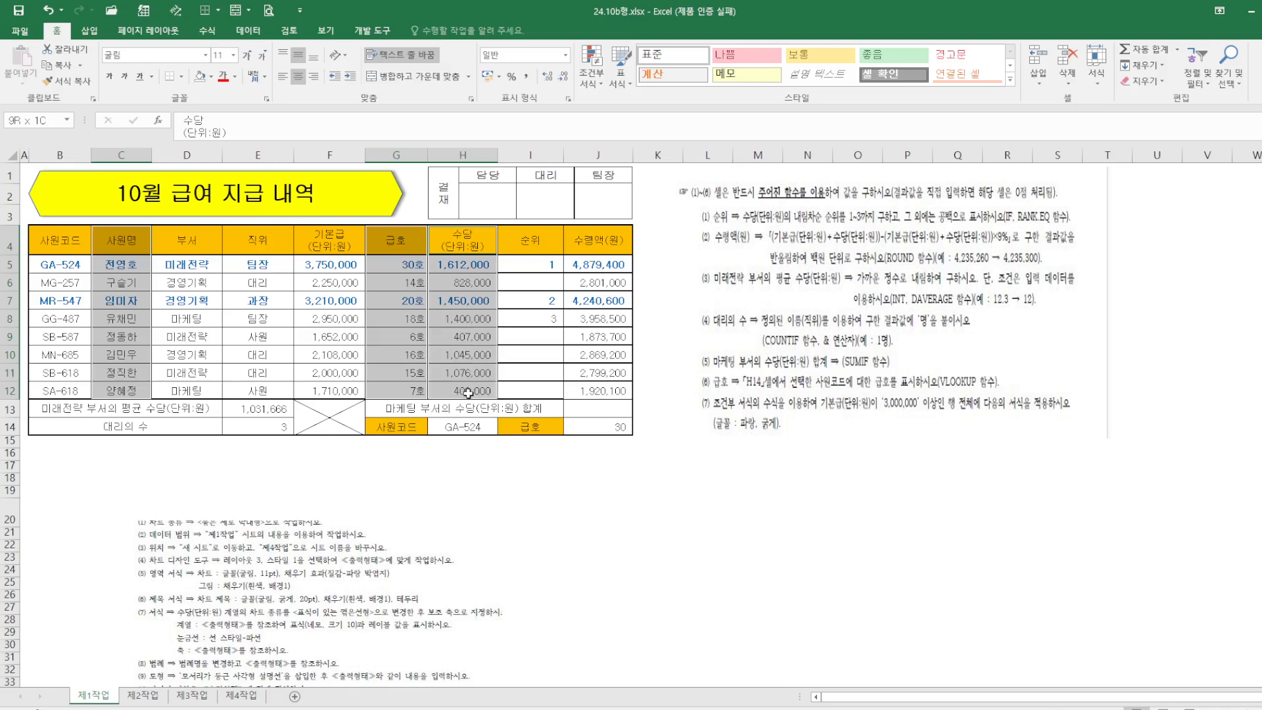
pyautogui.click(90, 33)
pyautogui.click(516, 50)
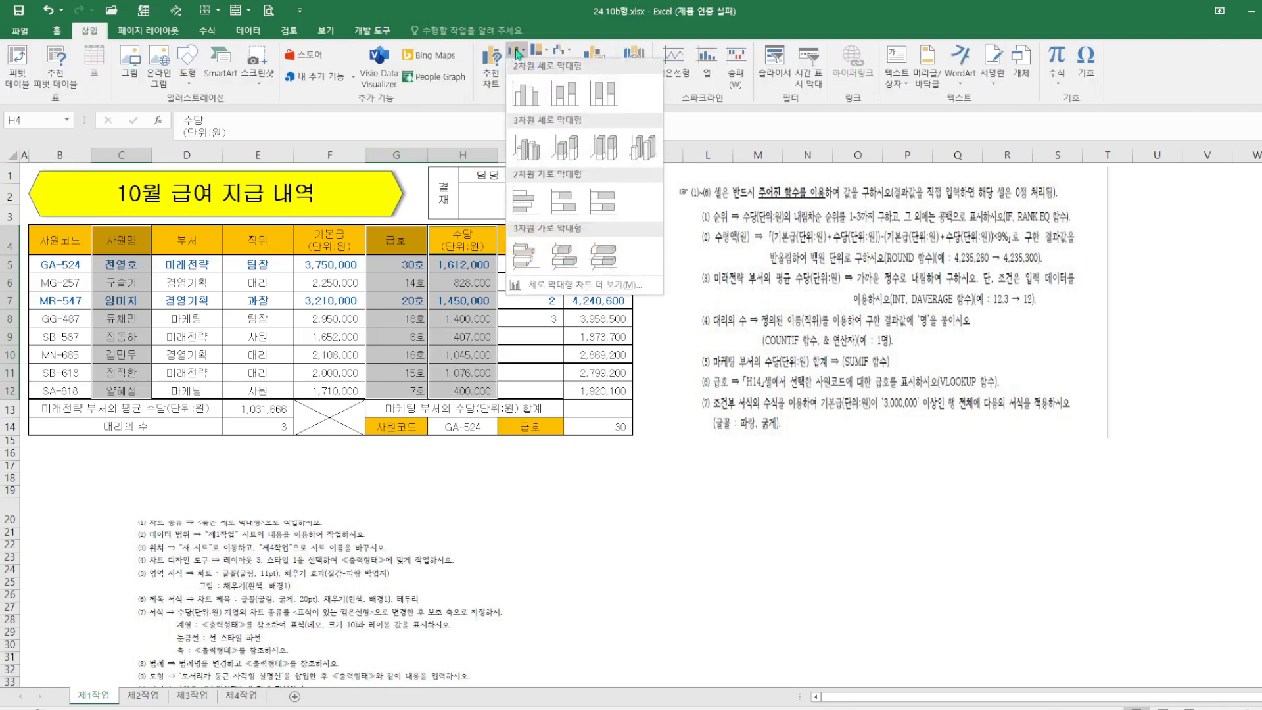
pyautogui.click(540, 94)
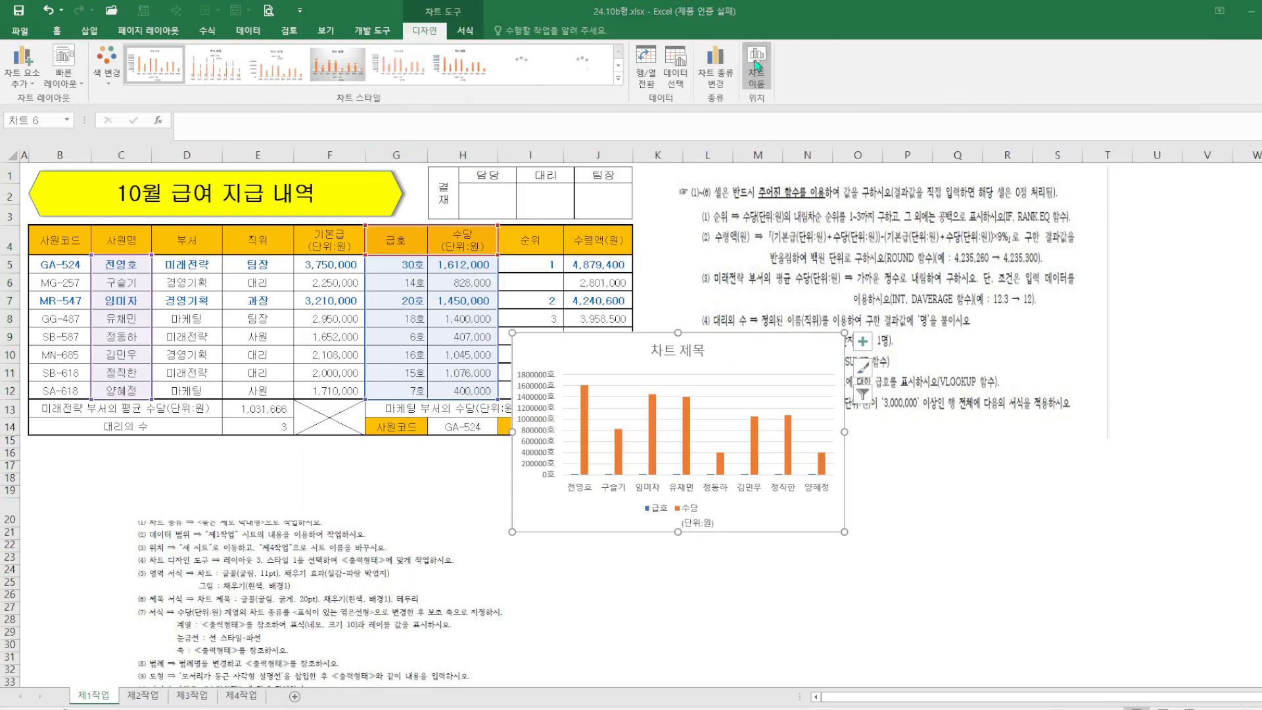
# Step: Move the chart to a new sheet named 제4작업1 and place that sheet after 제4작업
pyautogui.click(757, 66)
pyautogui.click(400, 476)
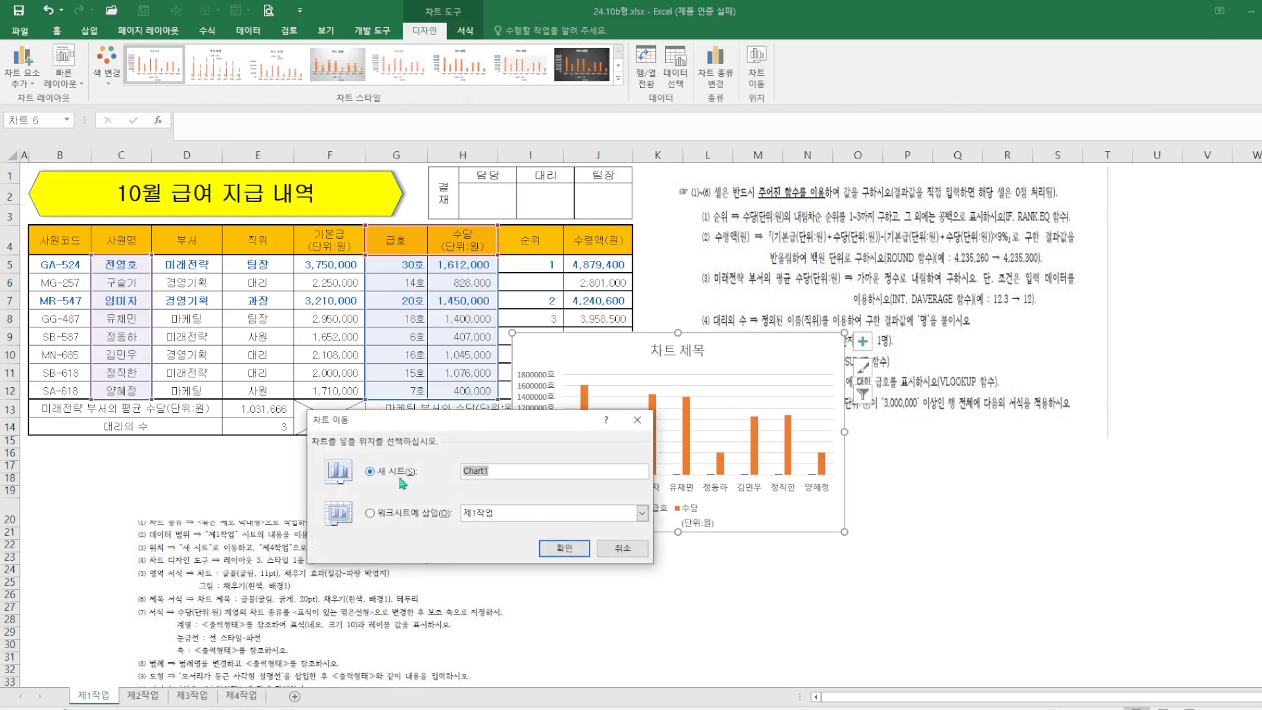
pyautogui.write('ㅈ')
pyautogui.write('4작업1')
pyautogui.click(564, 548)
pyautogui.moveTo(88, 701); pyautogui.dragTo(341, 690)
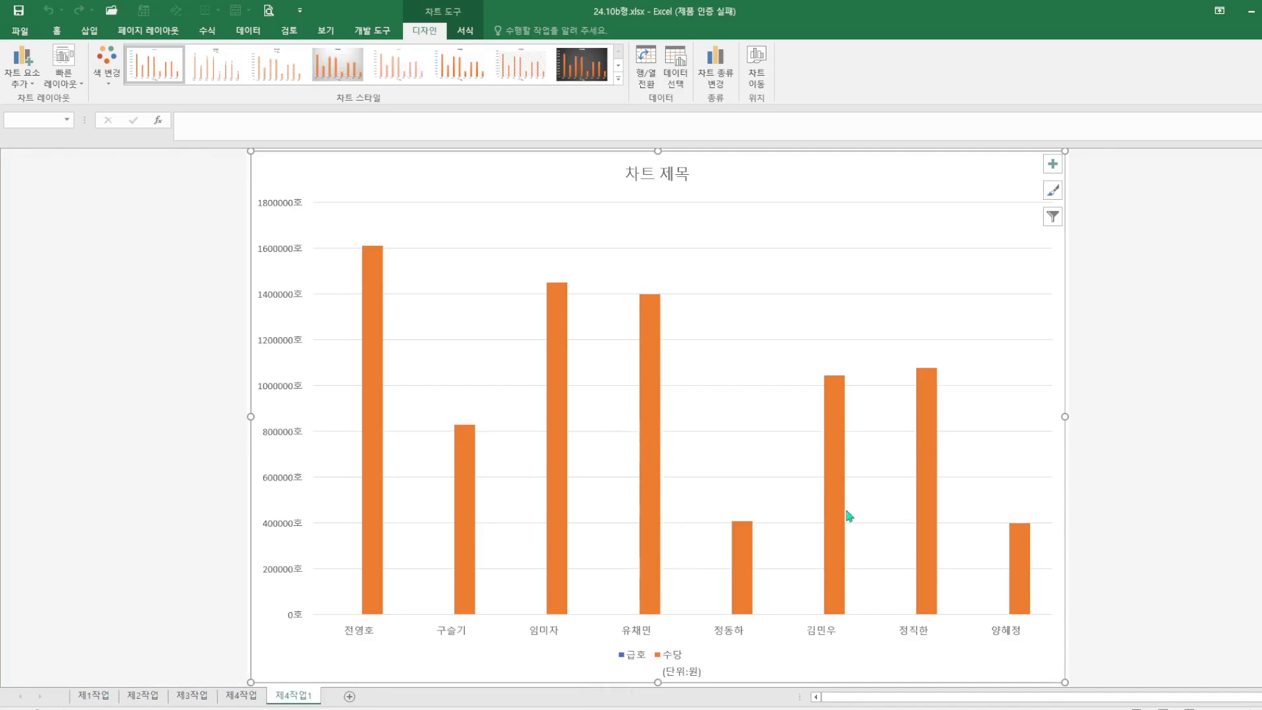
# Step: Apply quick layout 레이아웃 3 to the chart and set the whole chart's font to 굴림, 11 pt
pyautogui.click(63, 80)
pyautogui.click(138, 123)
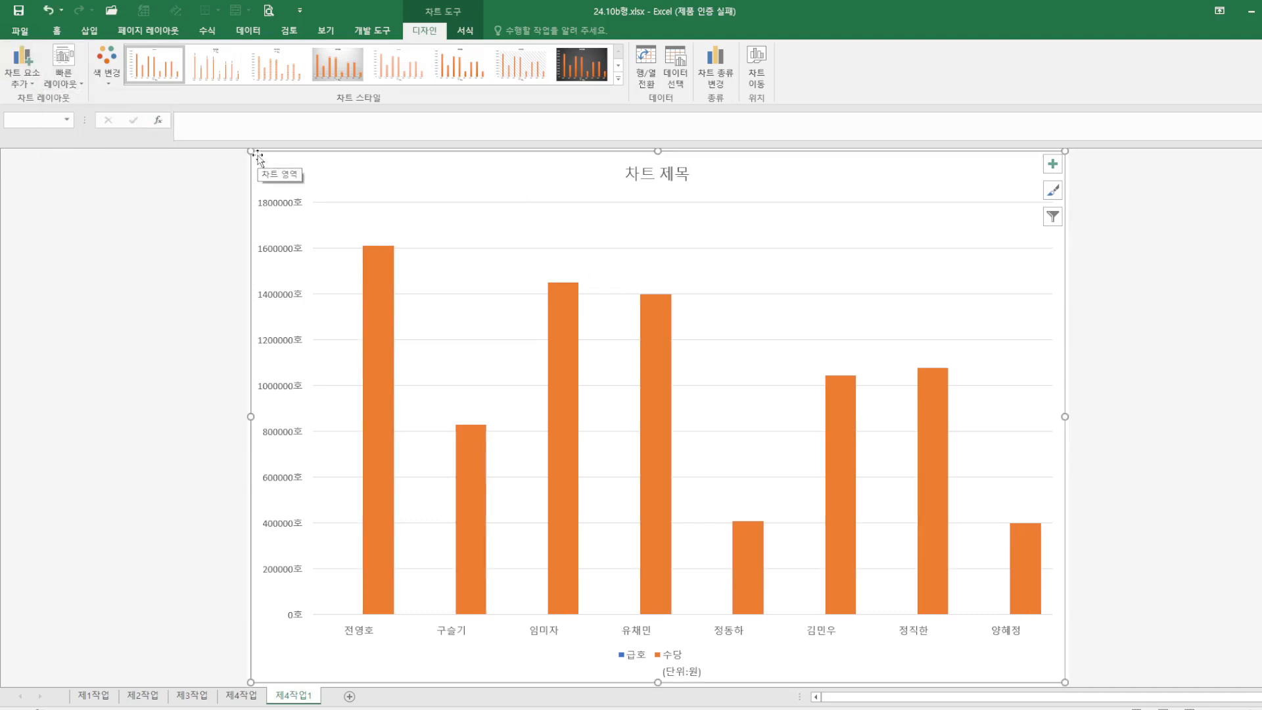
pyautogui.click(56, 30)
pyautogui.click(174, 53)
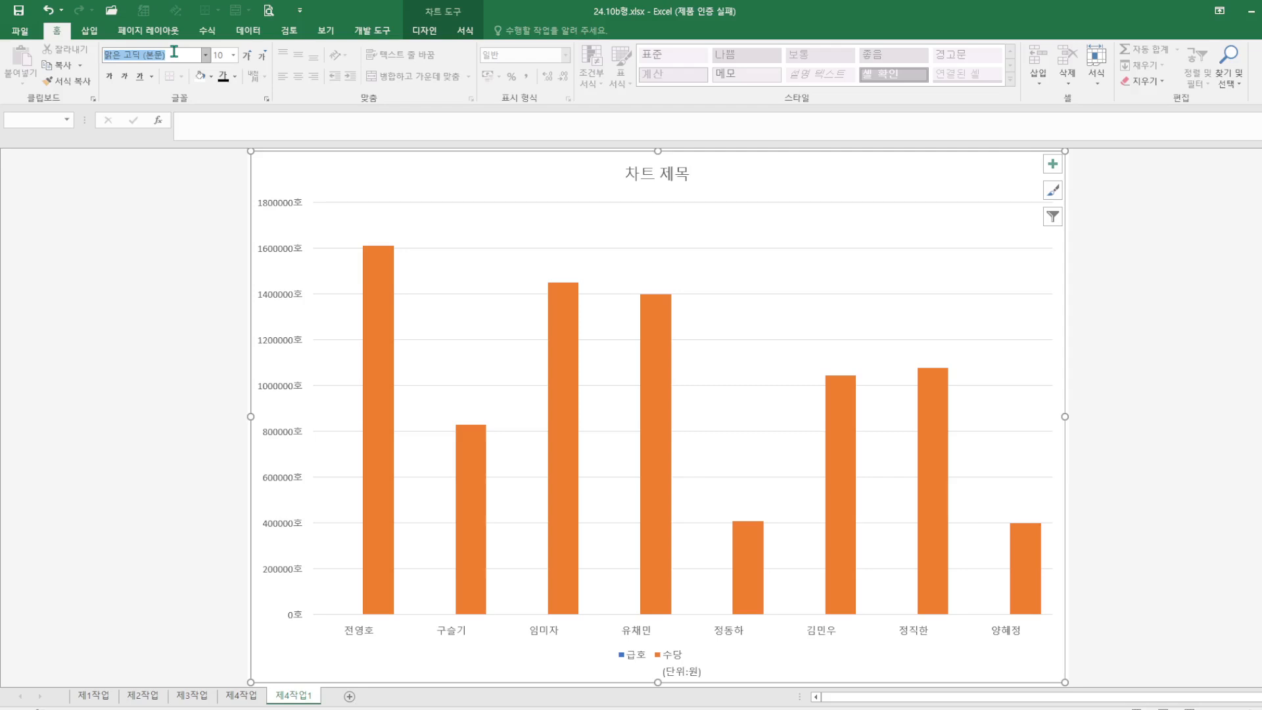
pyautogui.write('ㄱ')
pyautogui.write('굴림')
pyautogui.press('Return')
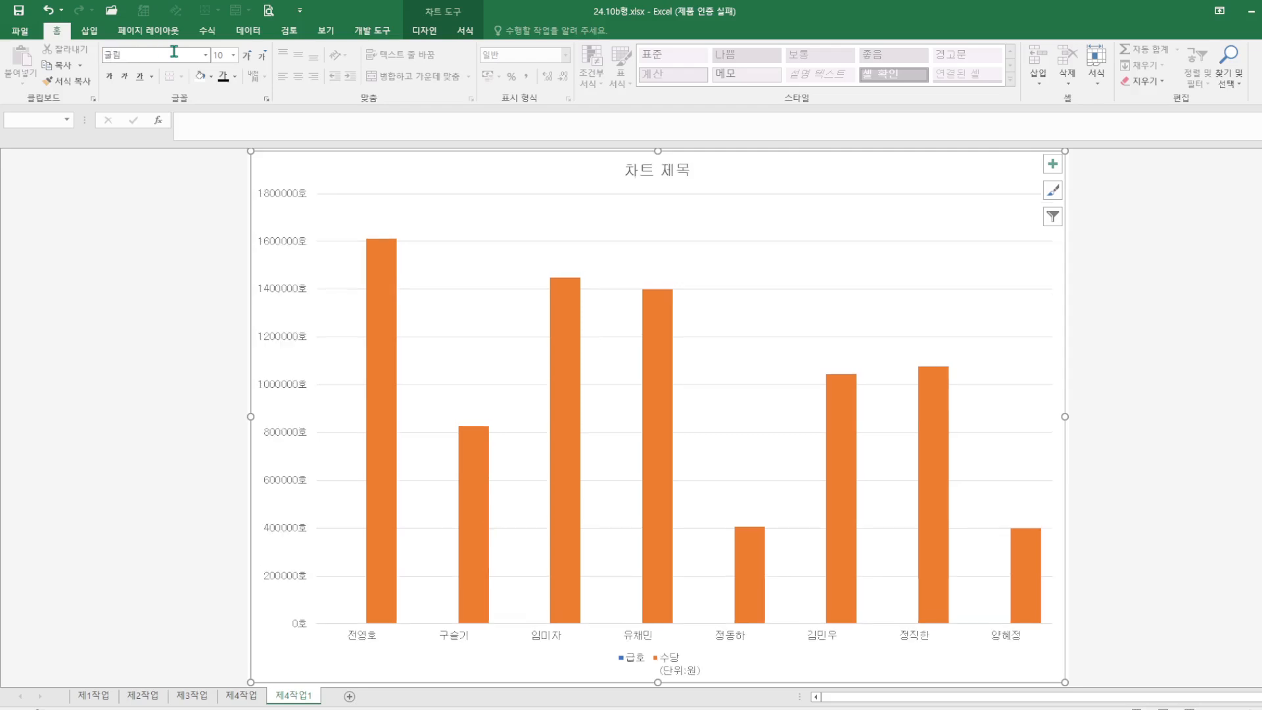
pyautogui.click(234, 55)
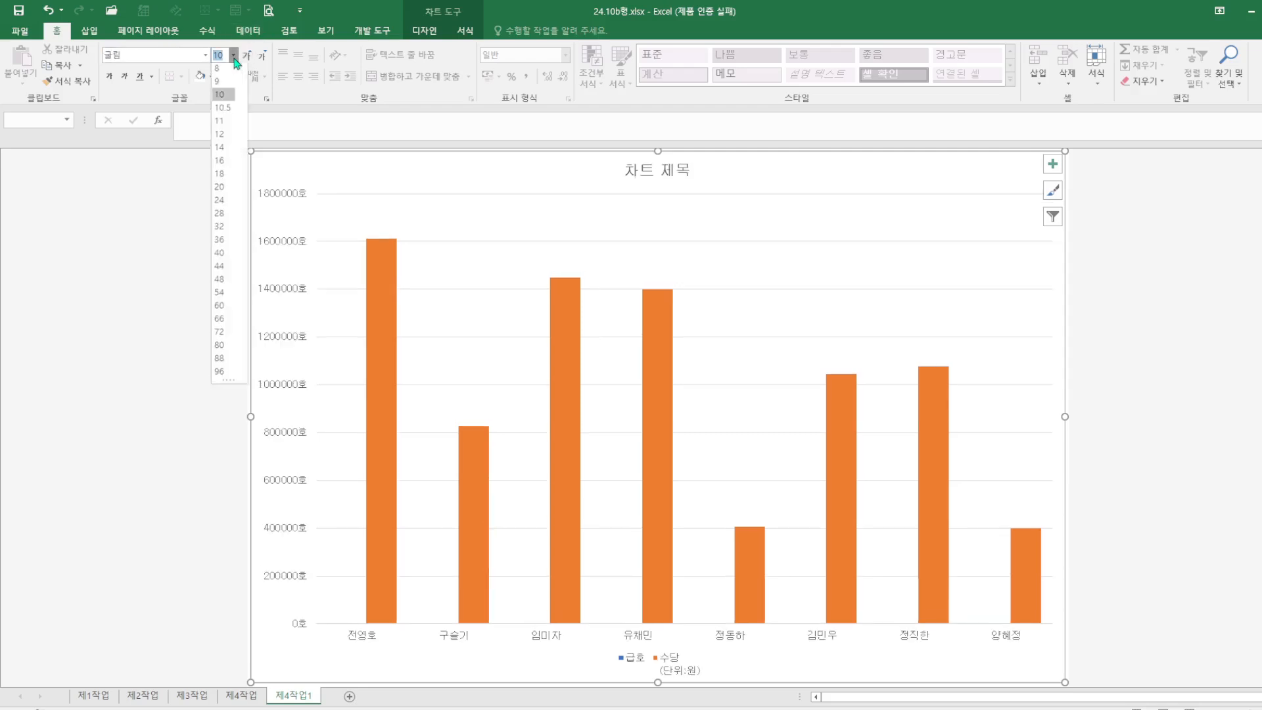
pyautogui.click(219, 123)
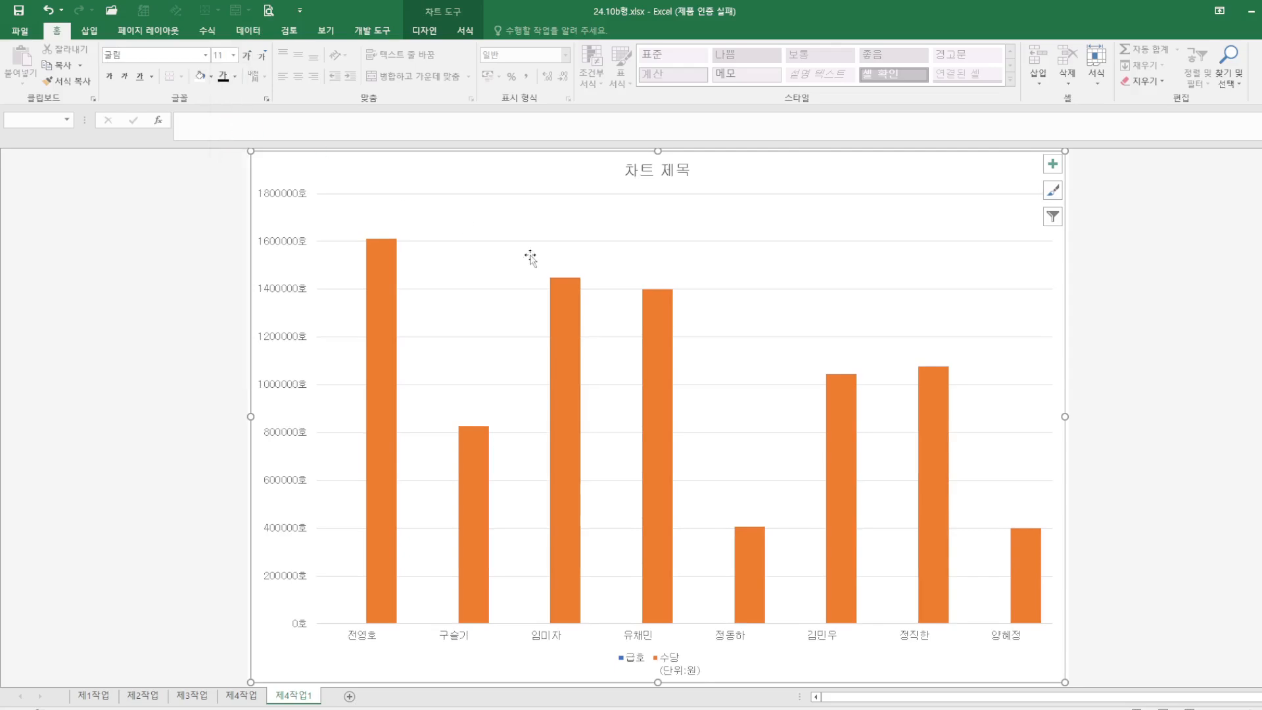
# Step: Fill the chart area with the 파랑 박엽지 texture
pyautogui.rightClick(850, 672)
pyautogui.click(905, 640)
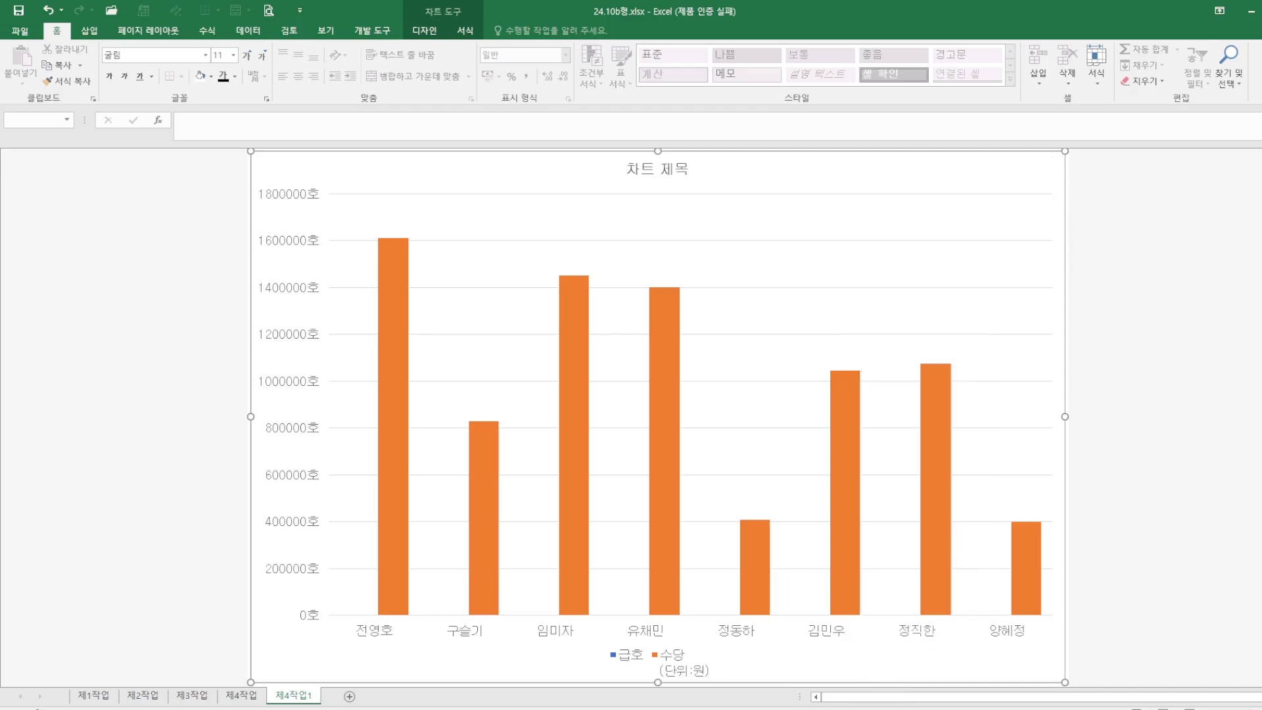
pyautogui.click(1170, 238)
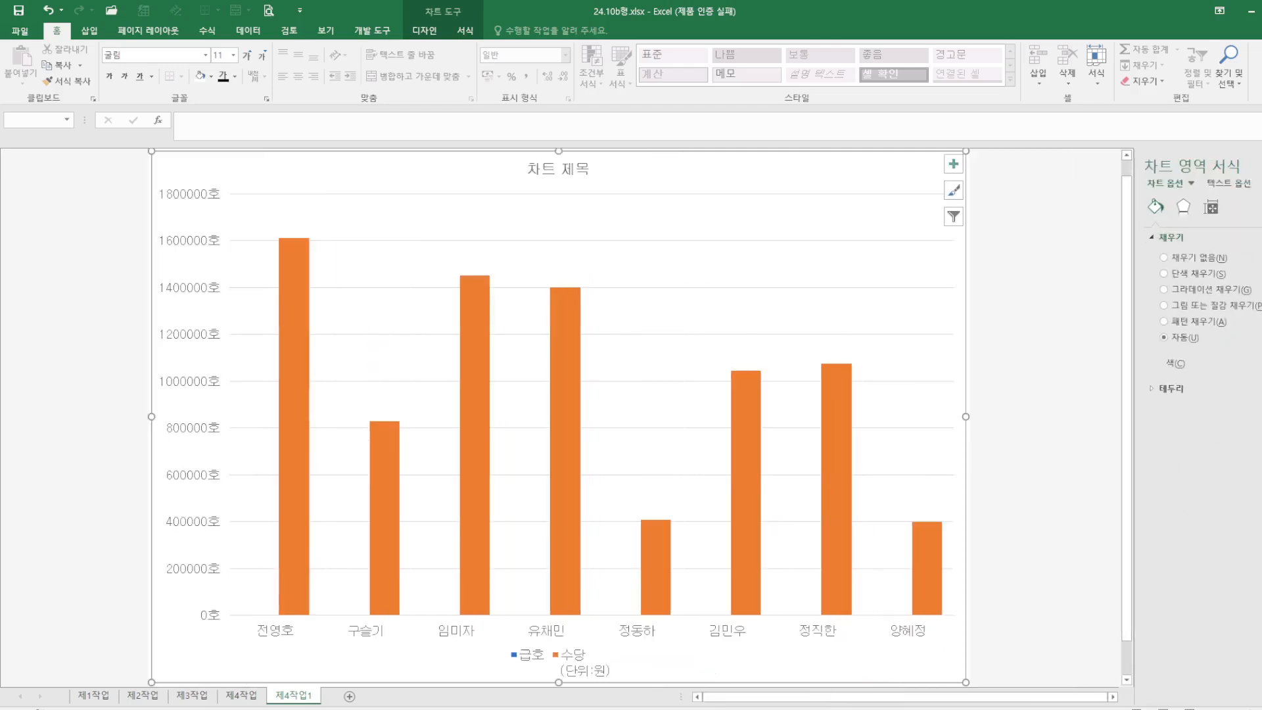
pyautogui.click(1256, 309)
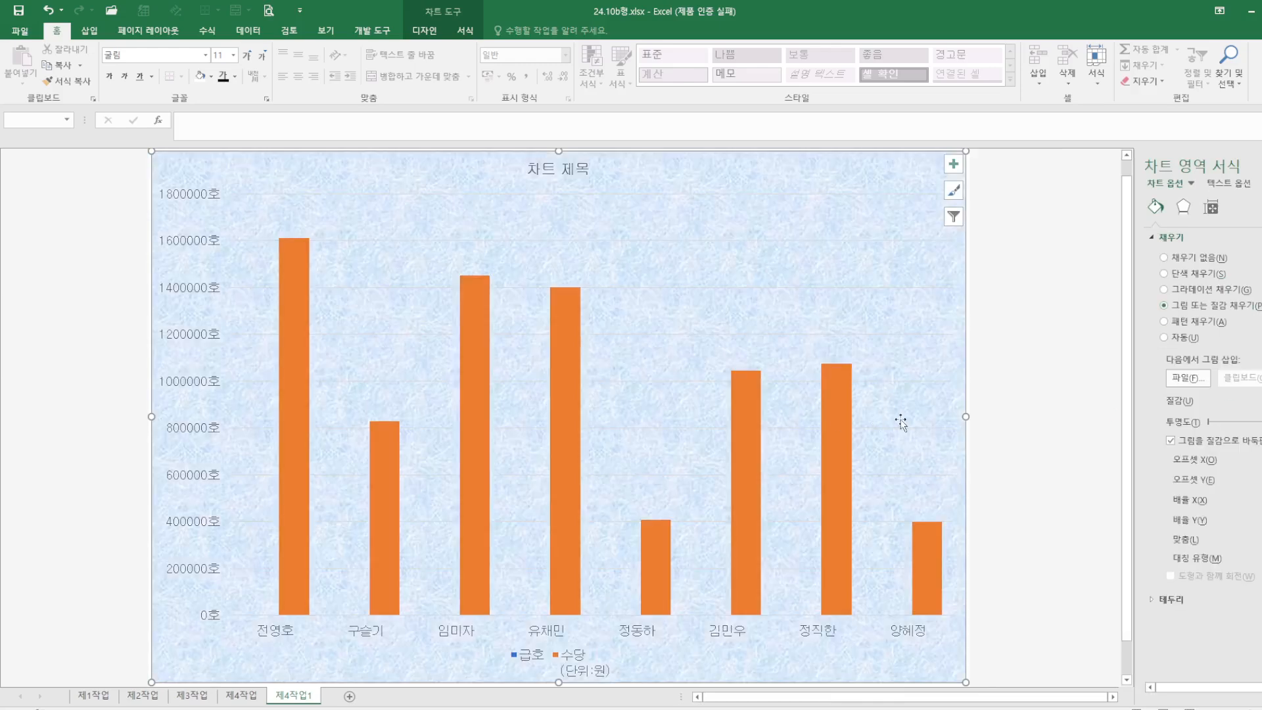
pyautogui.click(1257, 400)
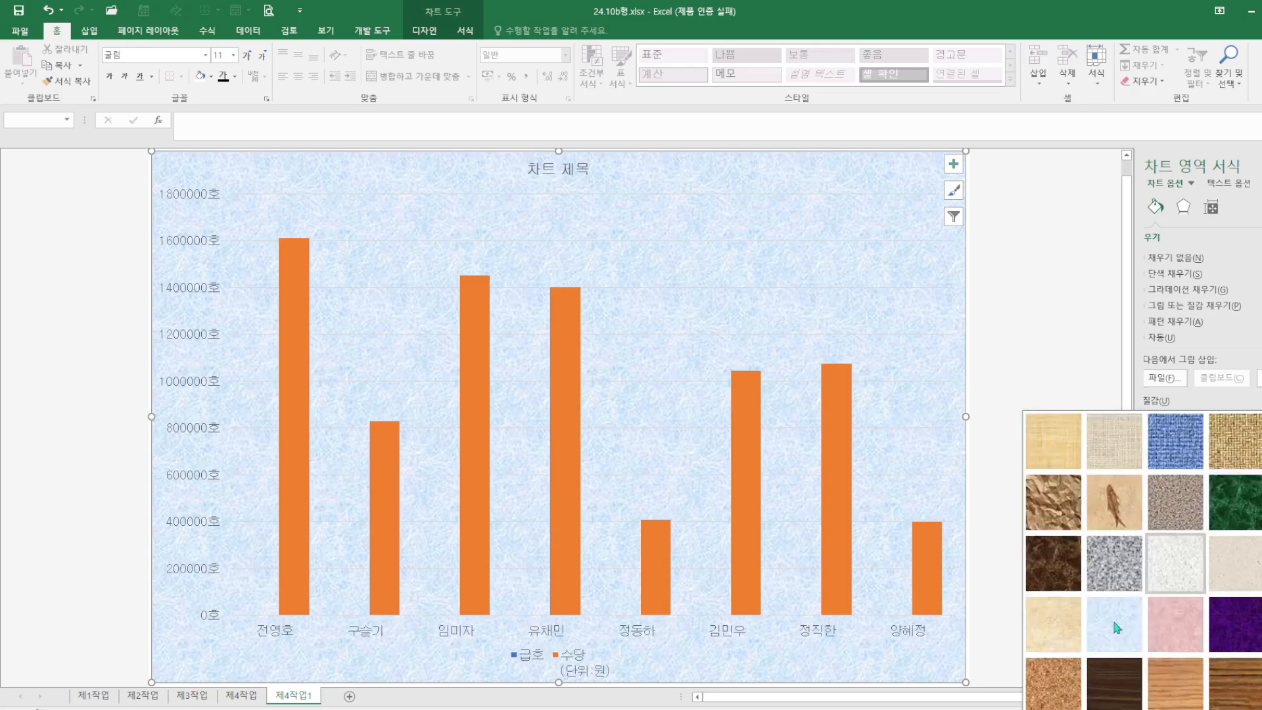
# Step: Fill the chart's plot area with solid white (흰색, 배경1)
pyautogui.click(615, 264)
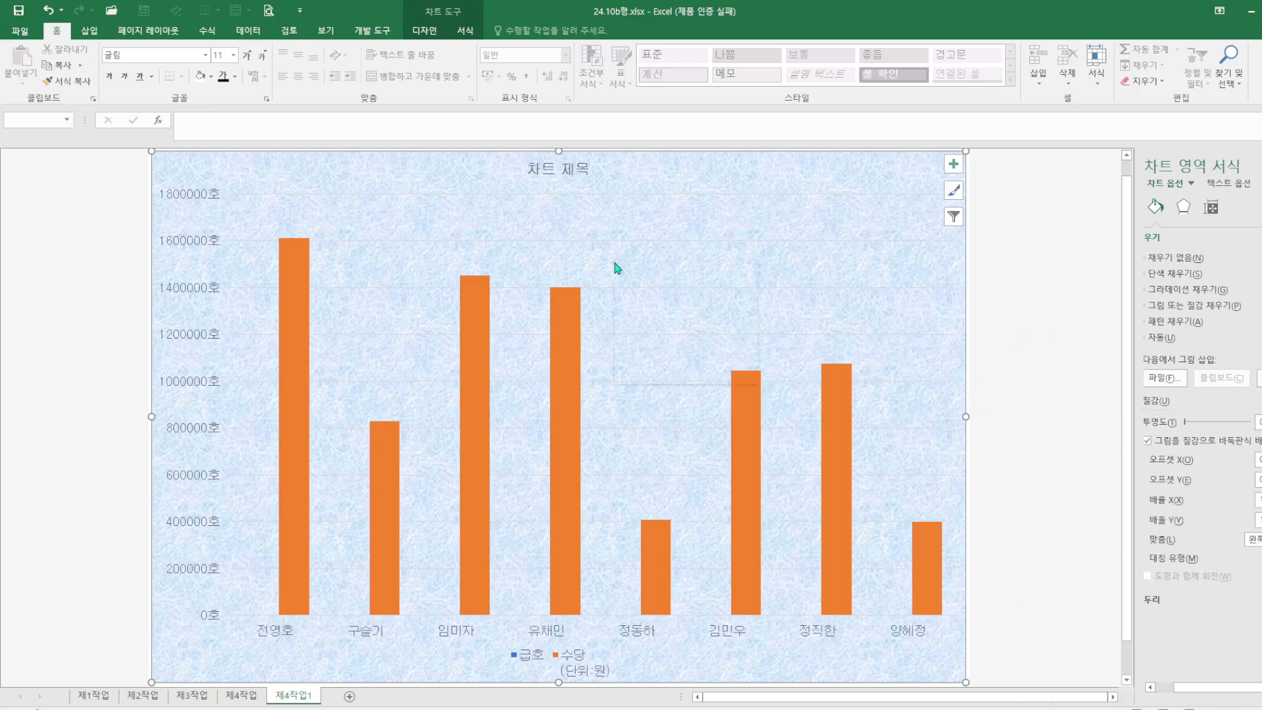
pyautogui.rightClick(615, 263)
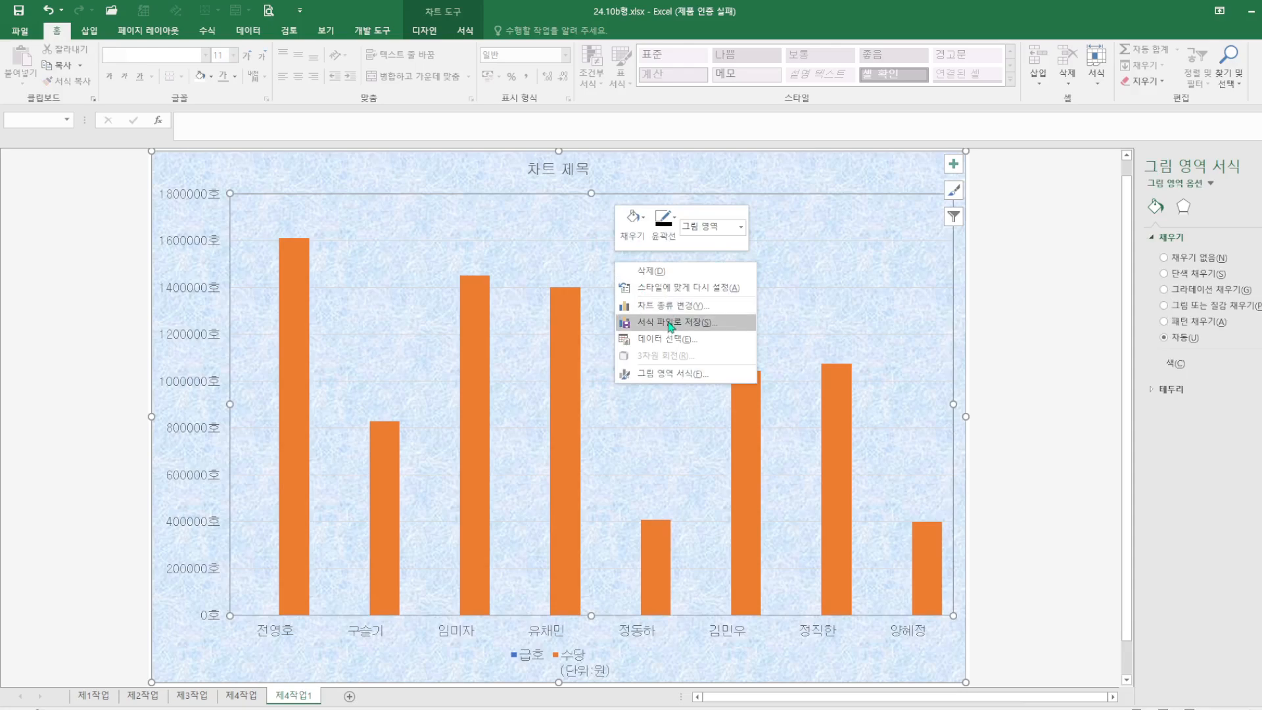
pyautogui.click(633, 226)
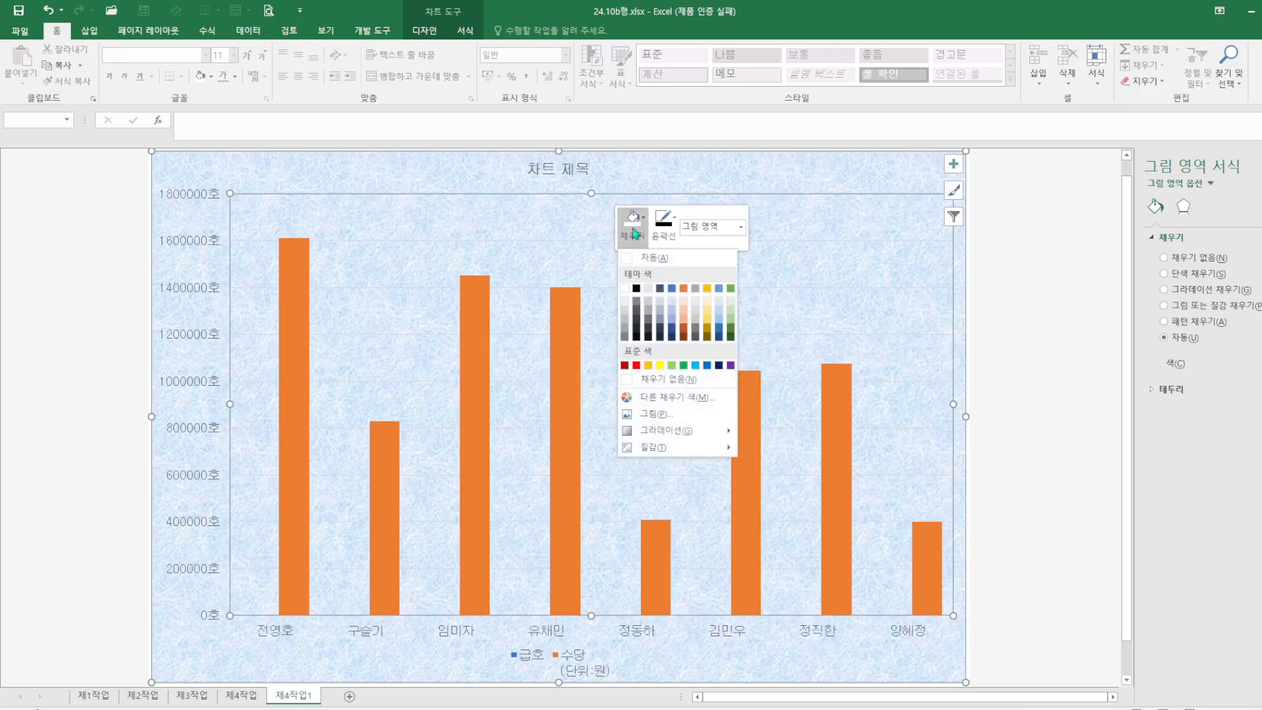
pyautogui.click(625, 289)
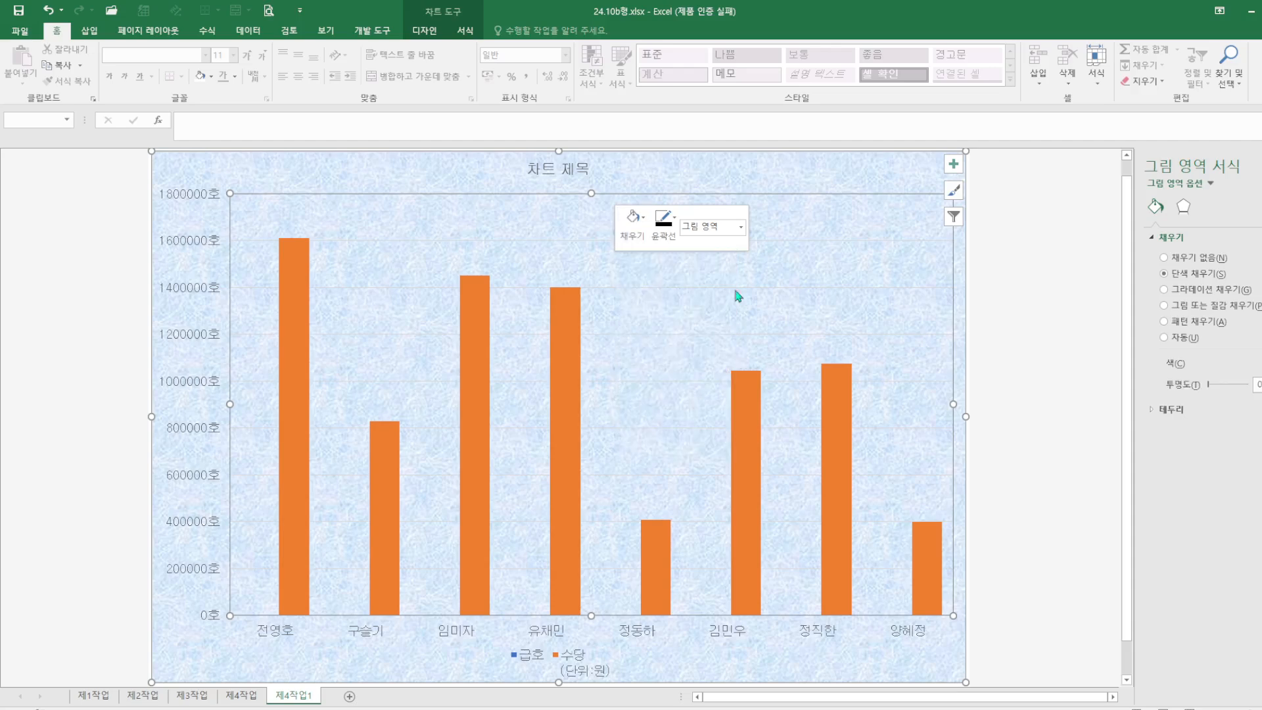
# Step: Format the chart's major horizontal gridlines as black dashed lines (파선)
pyautogui.rightClick(856, 293)
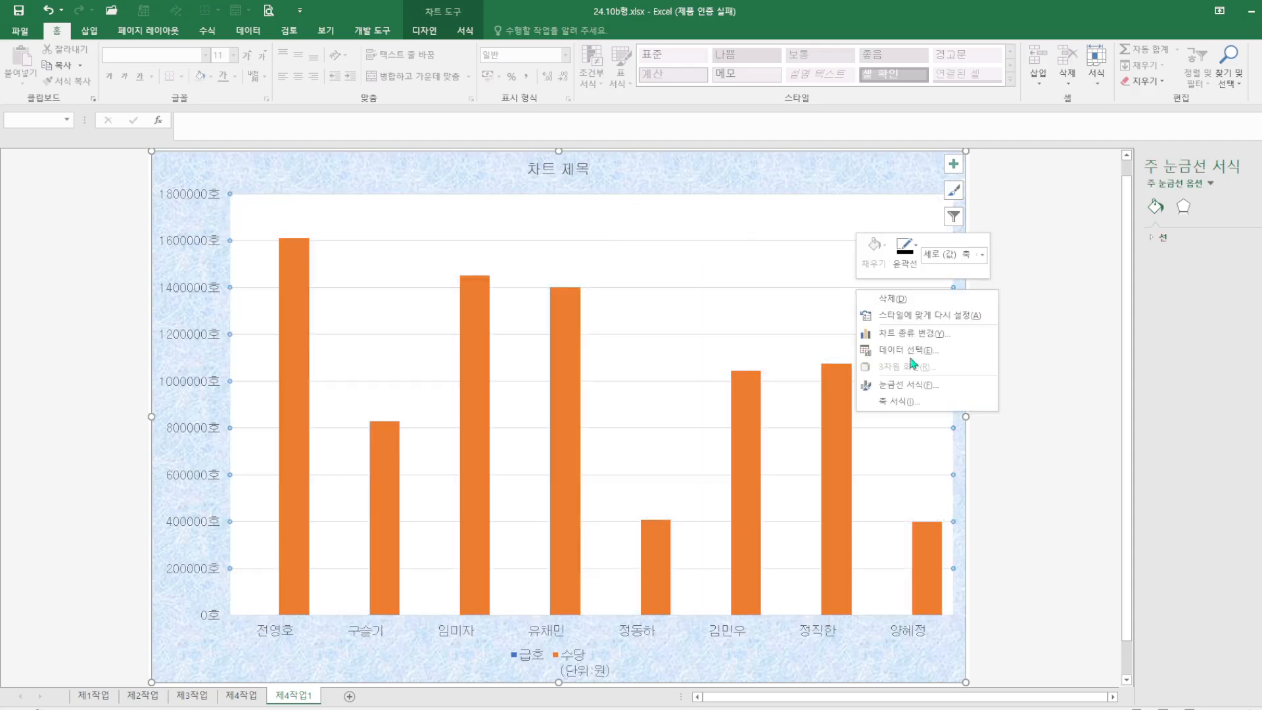
pyautogui.click(920, 386)
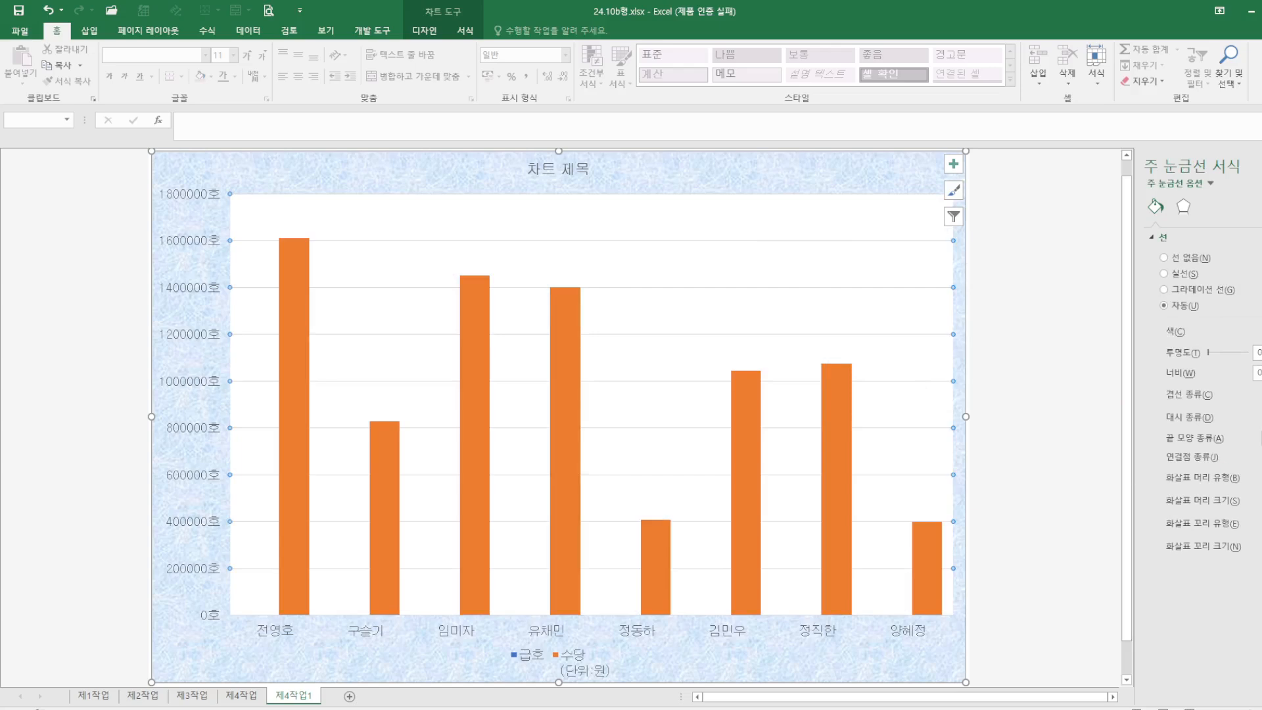
pyautogui.click(1260, 417)
pyautogui.click(1260, 466)
pyautogui.rightClick(827, 244)
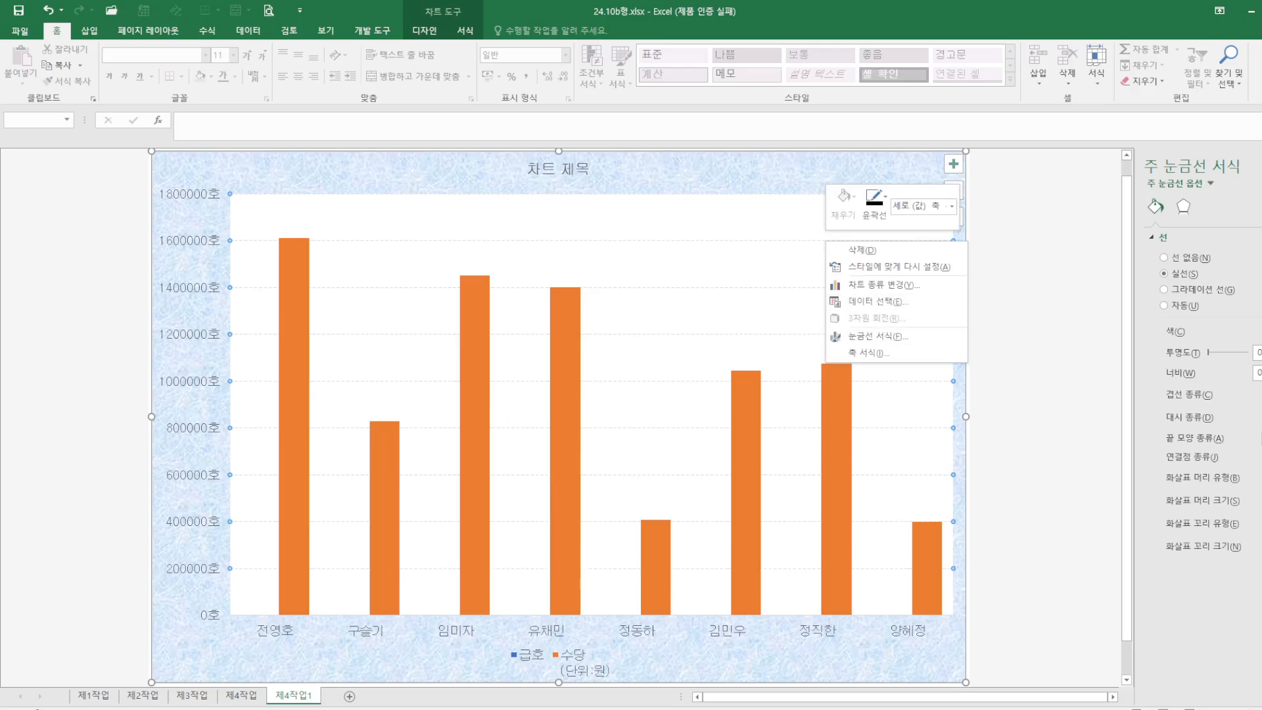
pyautogui.click(1259, 332)
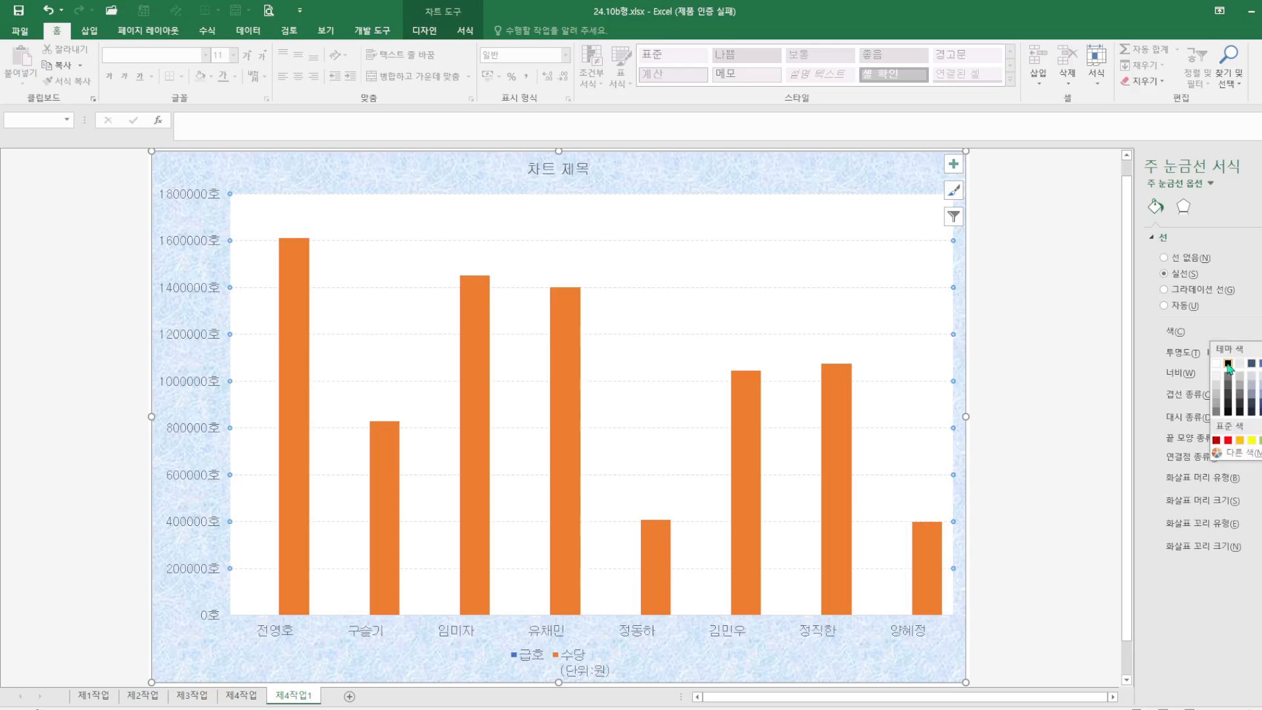
pyautogui.click(1227, 366)
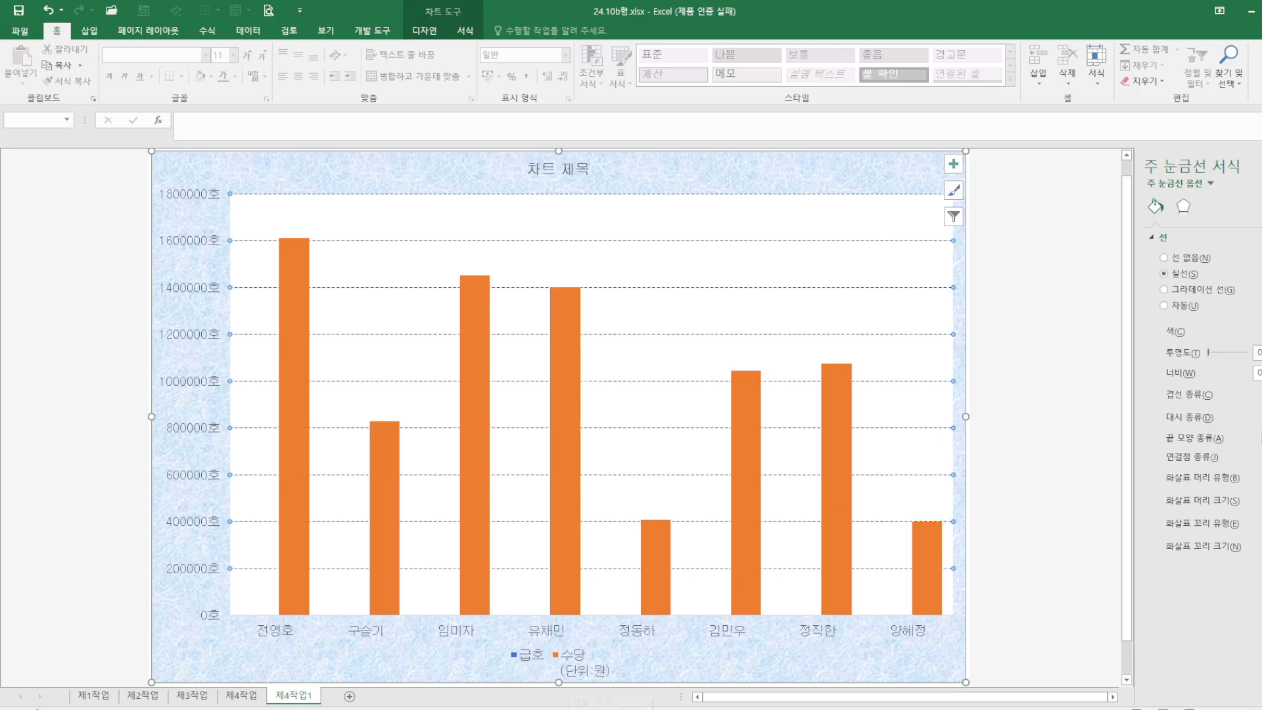
pyautogui.click(253, 699)
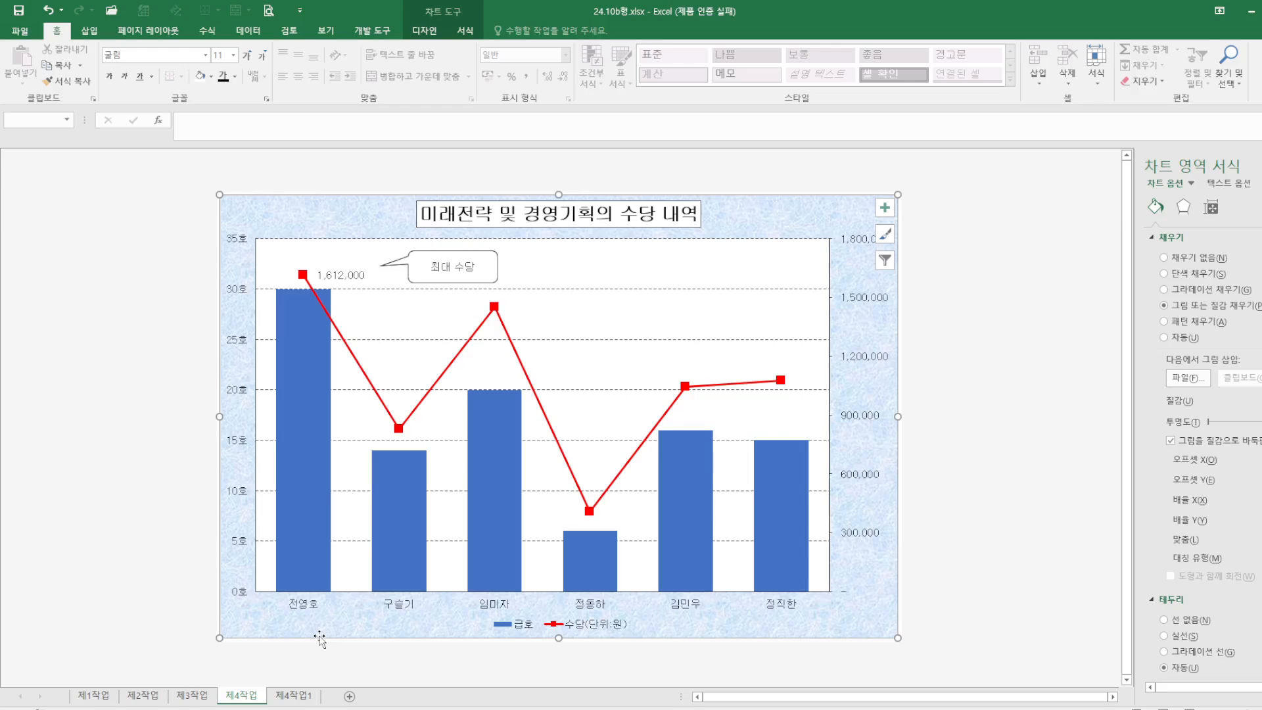
# Step: Exclude the two 마케팅 employees, the fourth and eighth categories, from the 제4작업1 chart's data
pyautogui.click(293, 695)
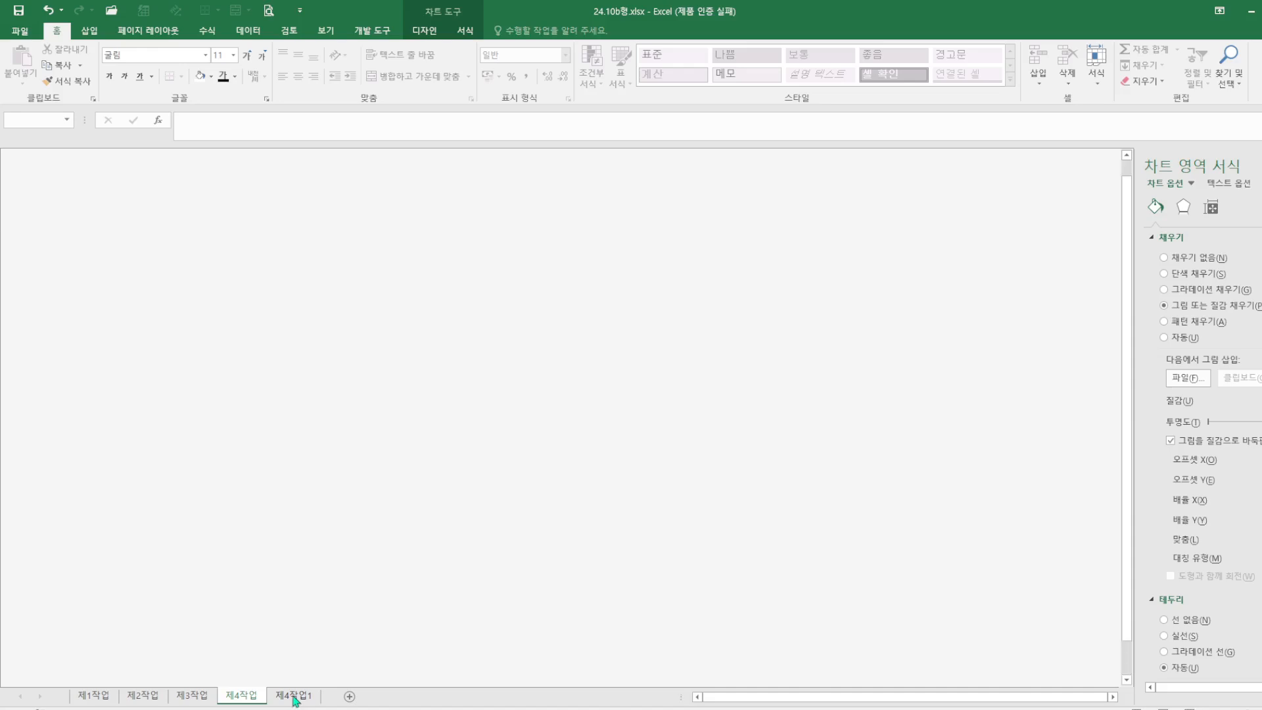
pyautogui.rightClick(748, 660)
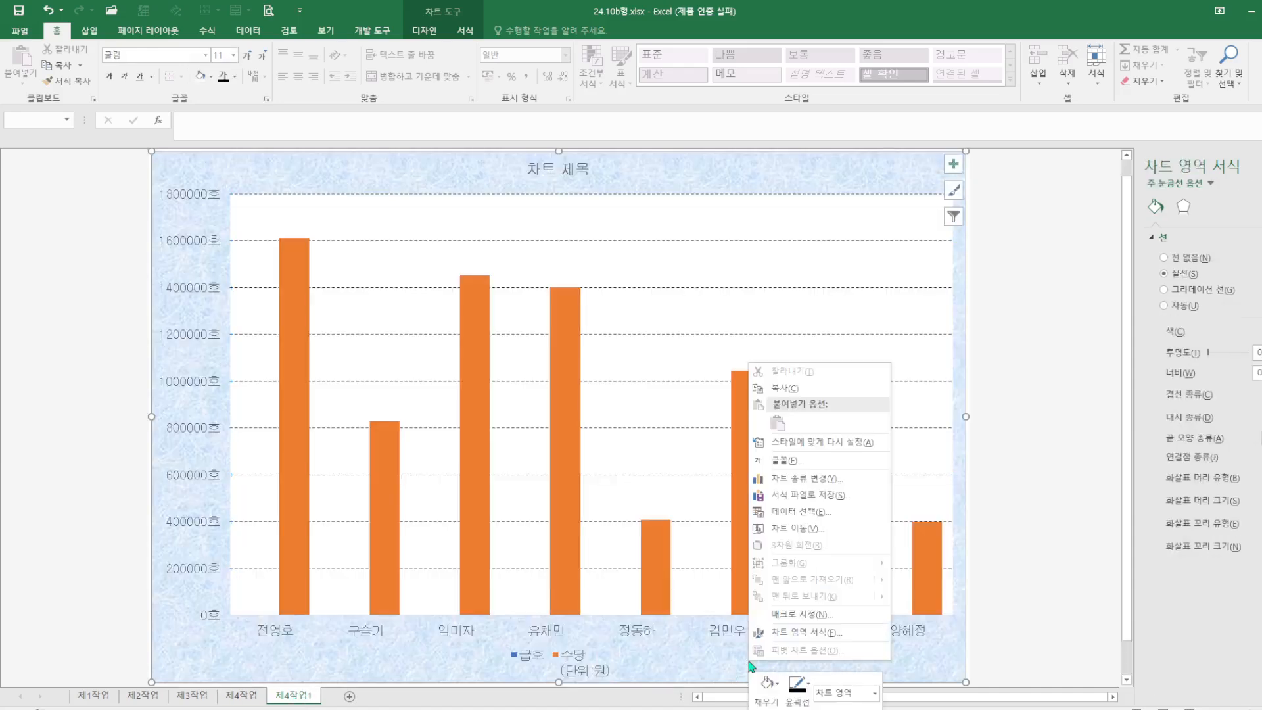
pyautogui.click(818, 512)
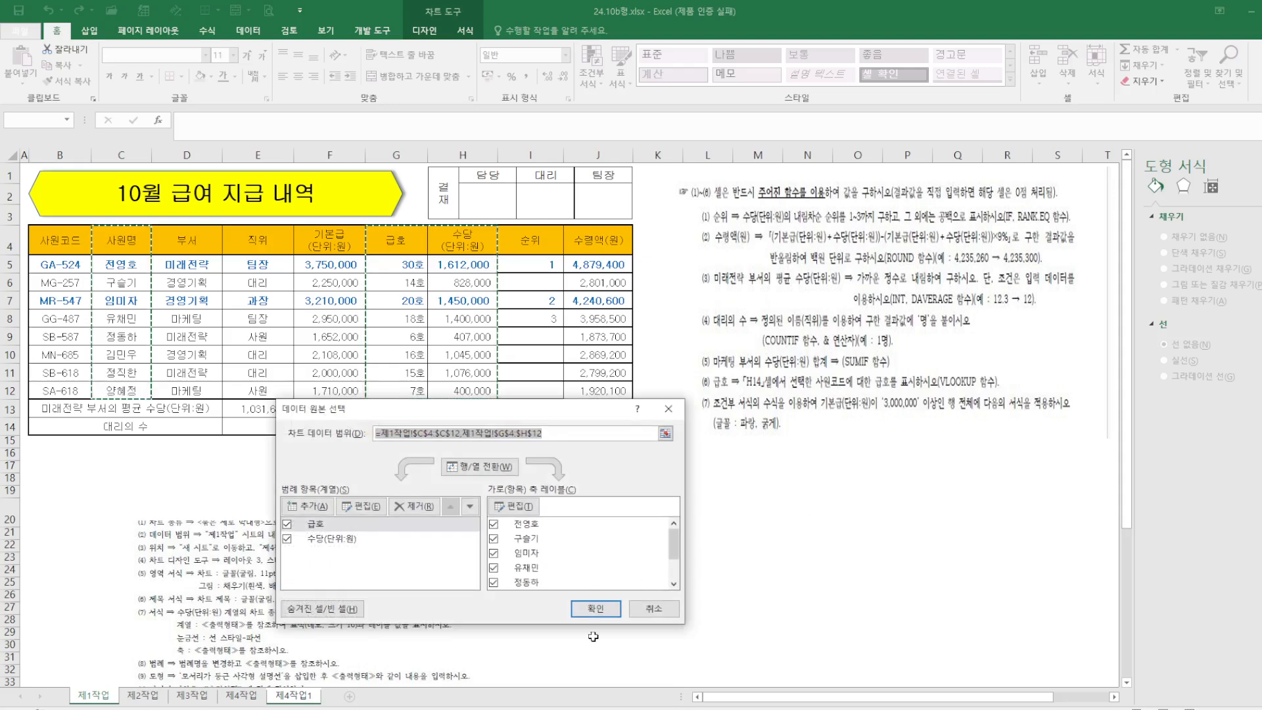
pyautogui.click(494, 567)
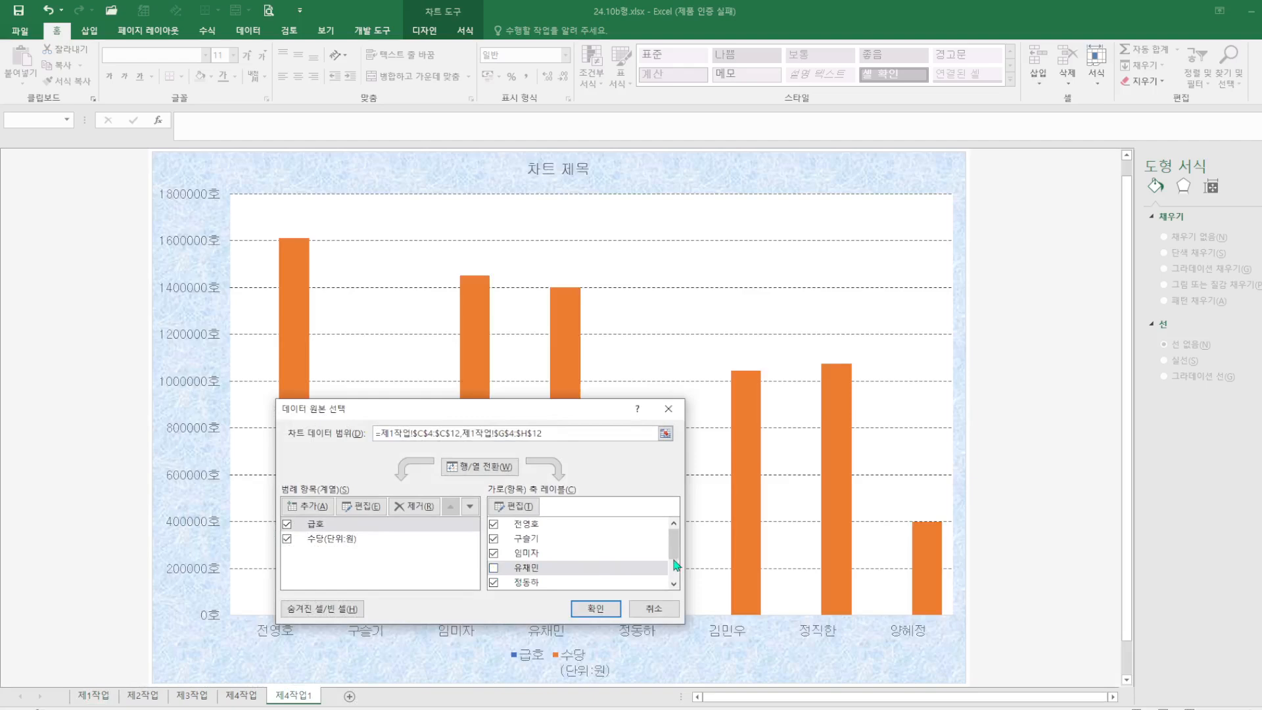
pyautogui.moveTo(674, 556); pyautogui.dragTo(674, 580)
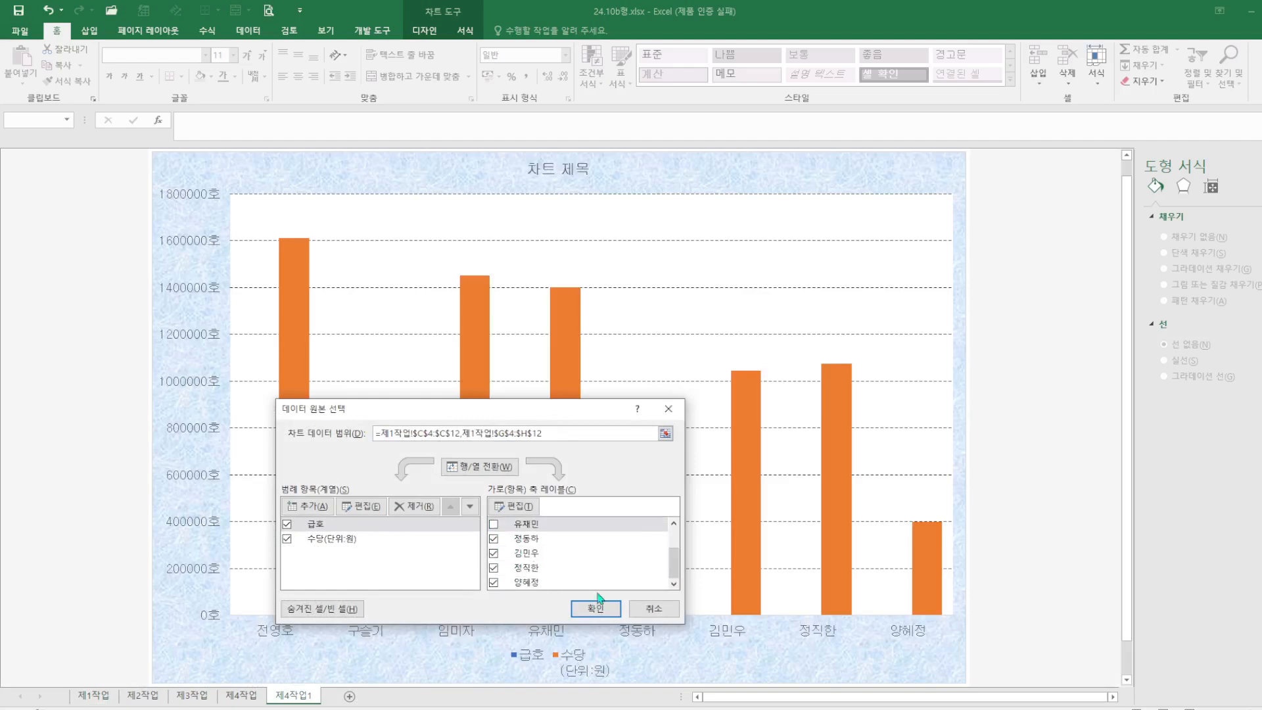
pyautogui.click(494, 582)
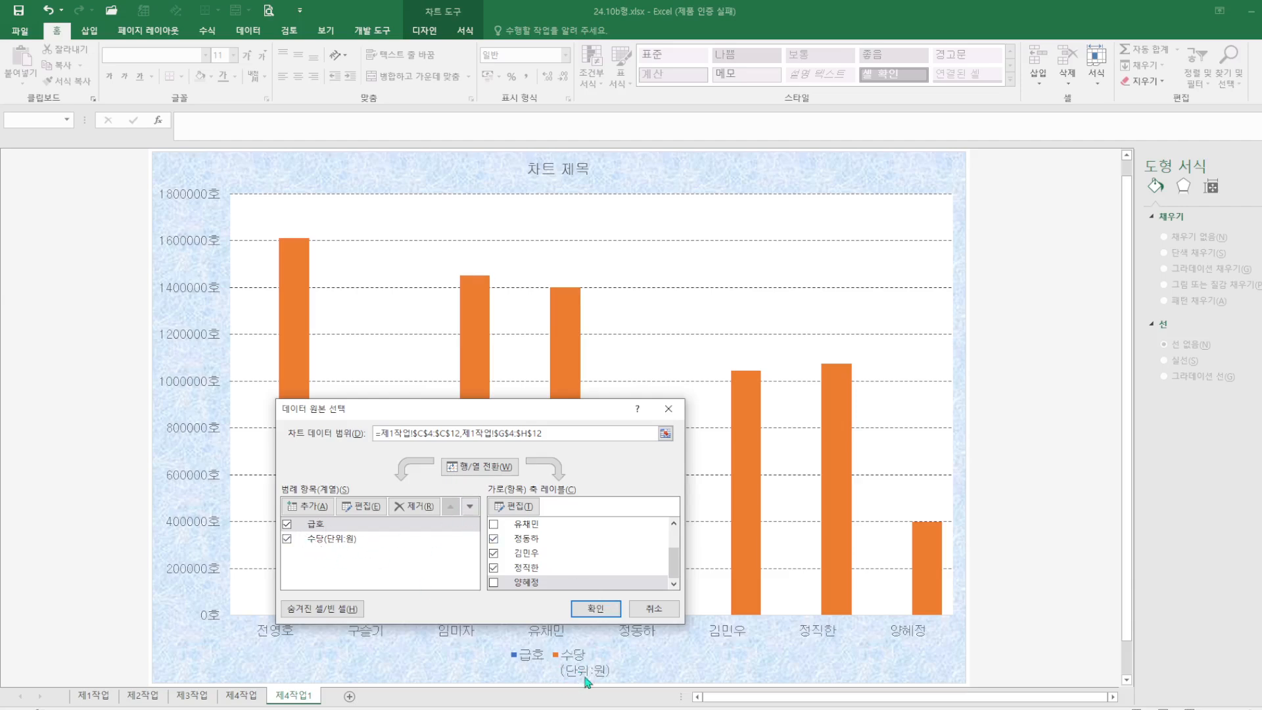
# Step: Rename the chart's 수당 series to 수당(단위:원) on a single line and apply the data source changes
pyautogui.click(320, 539)
pyautogui.click(360, 506)
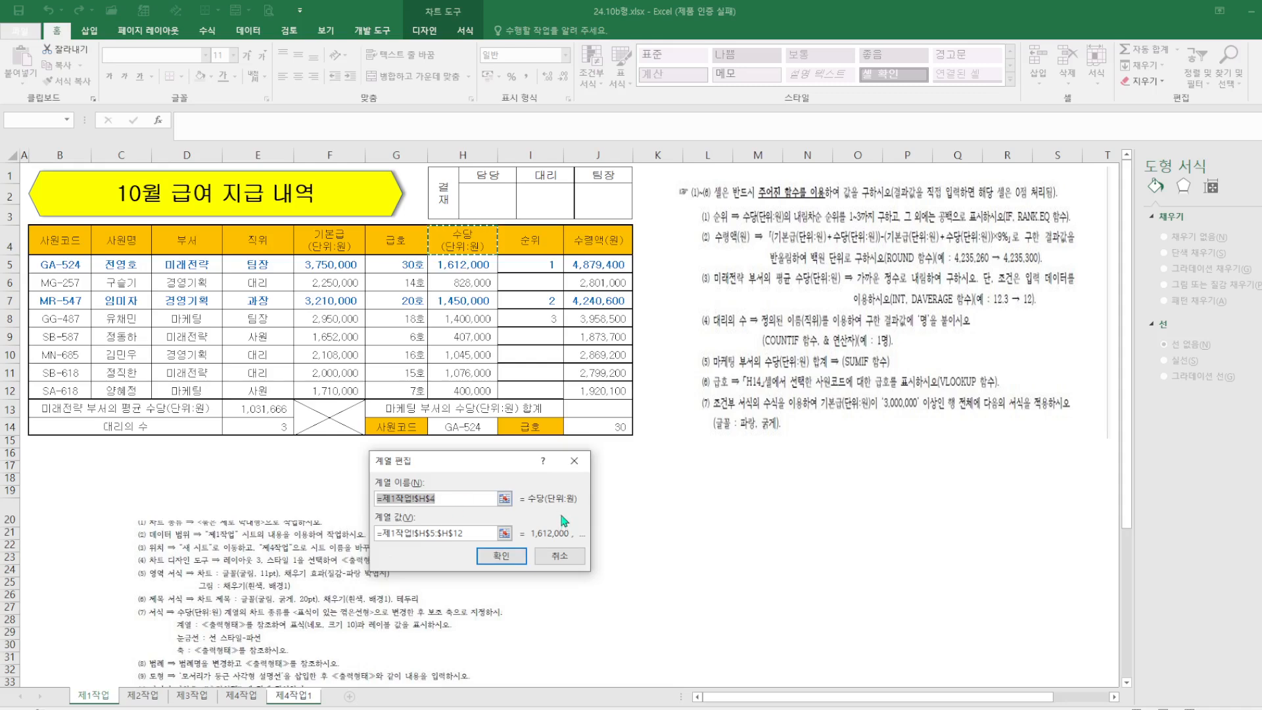
pyautogui.write('ㅅ')
pyautogui.write('수당(')
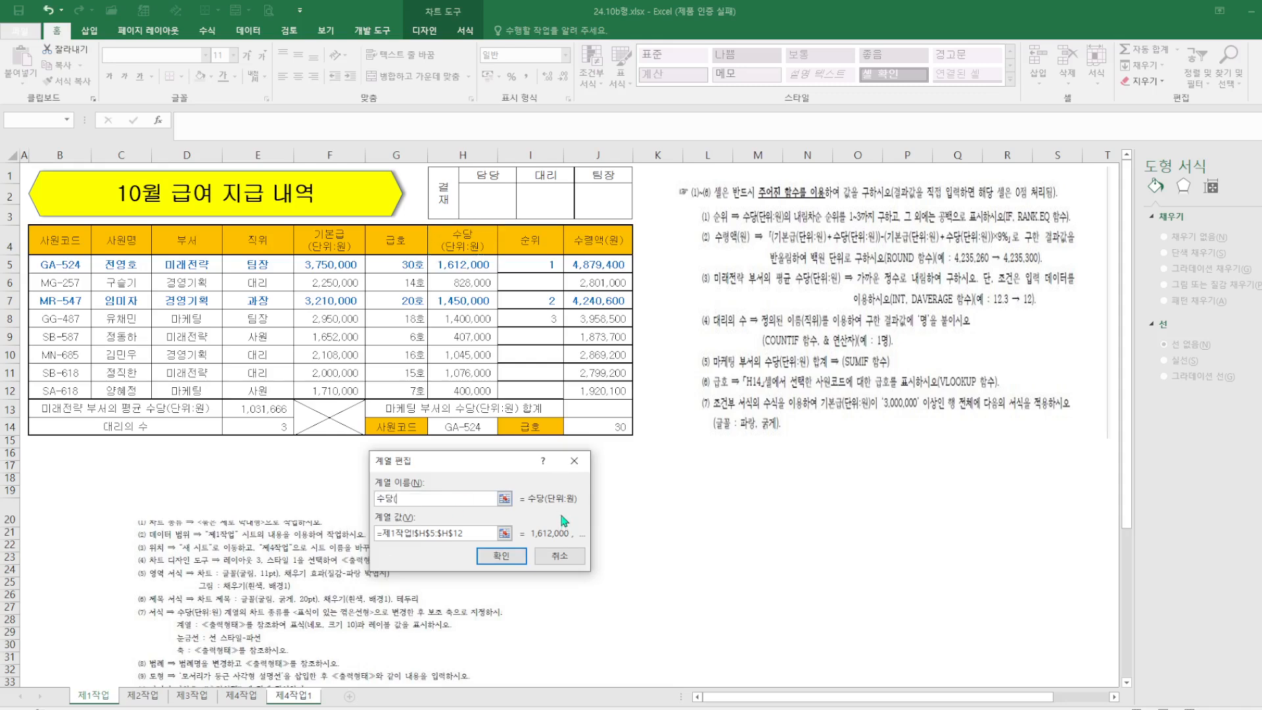
pyautogui.write('단위:원)')
pyautogui.press('Return')
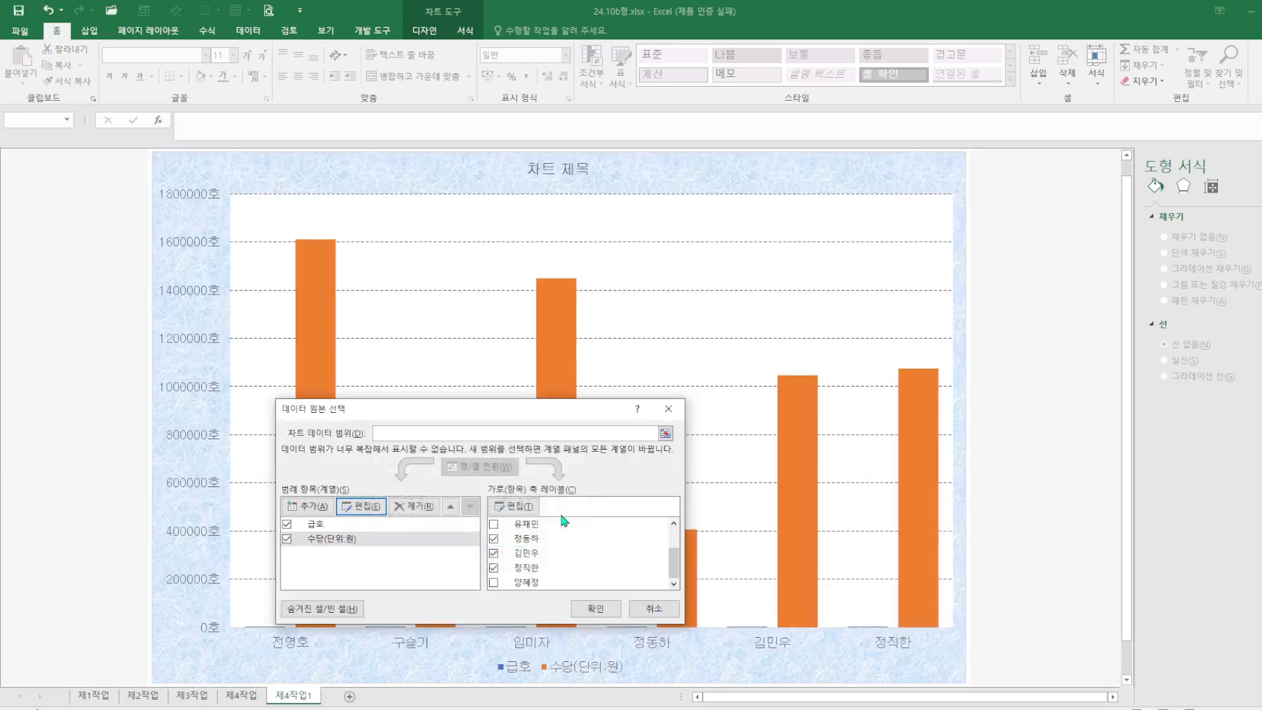
pyautogui.click(596, 609)
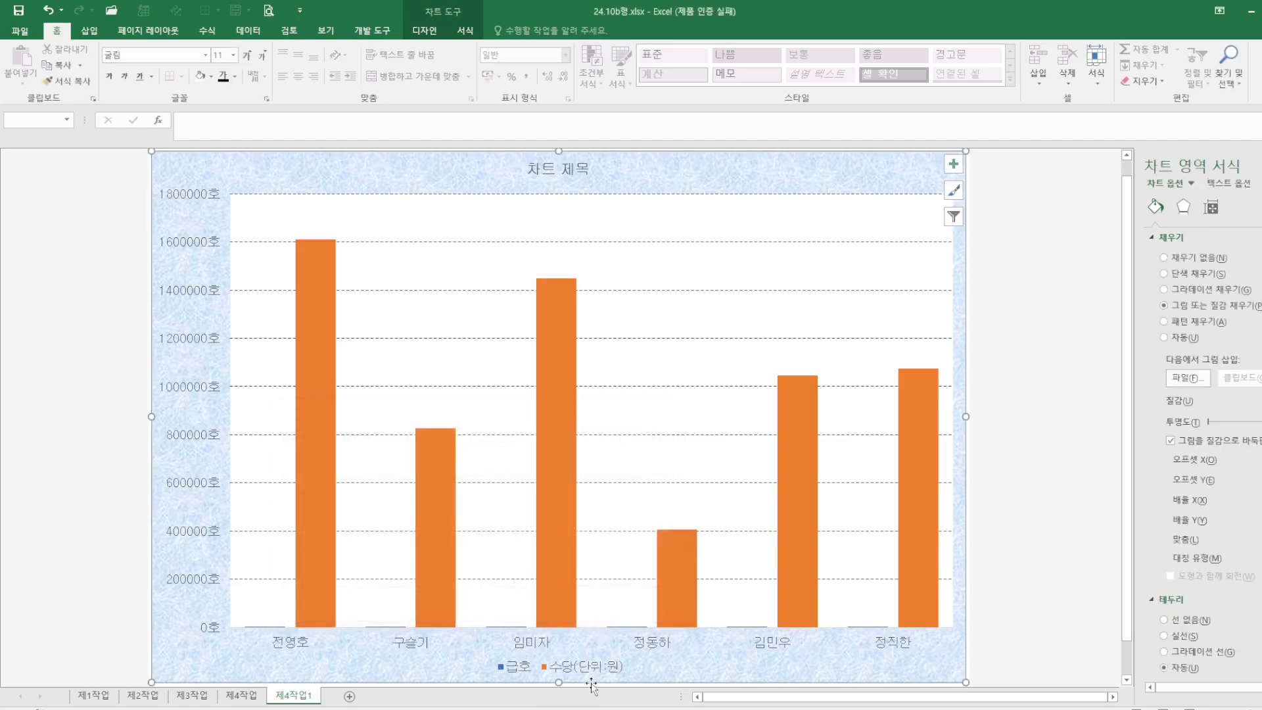
# Step: Change the 수당(단위:원) series to a line with markers (표식이 있는 꺾은선형) on the secondary axis
pyautogui.rightClick(563, 485)
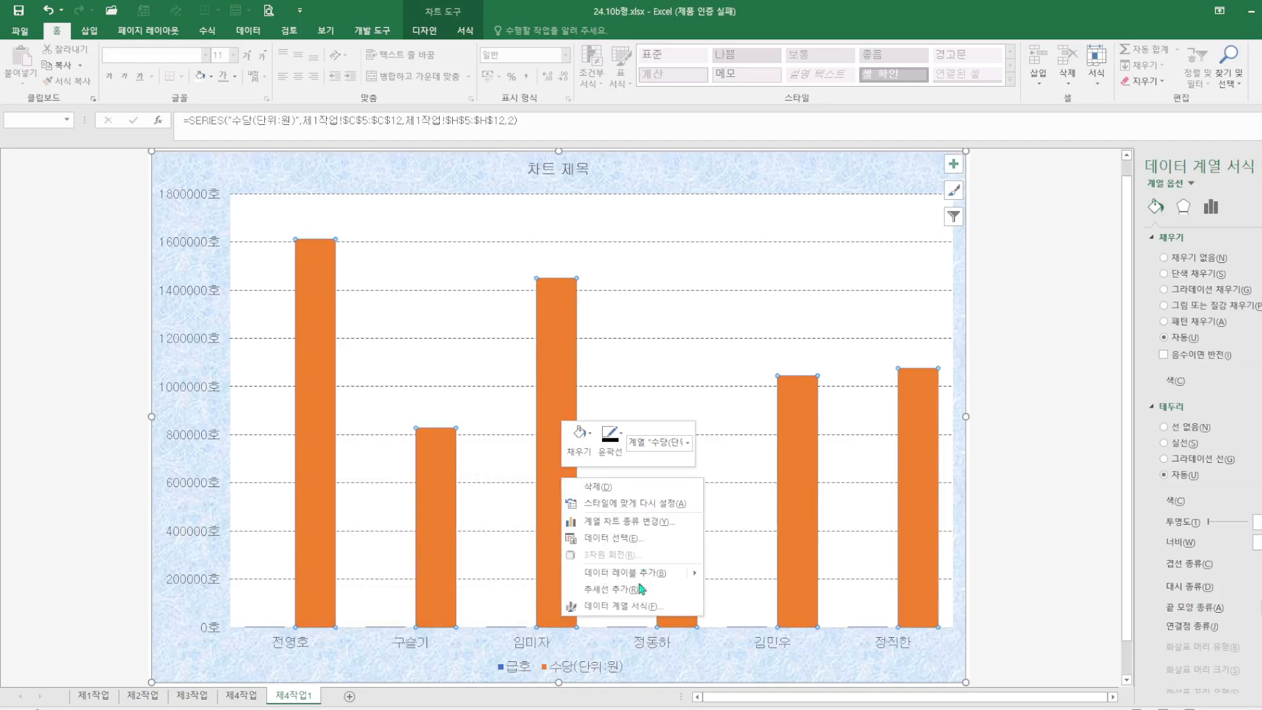
pyautogui.click(637, 525)
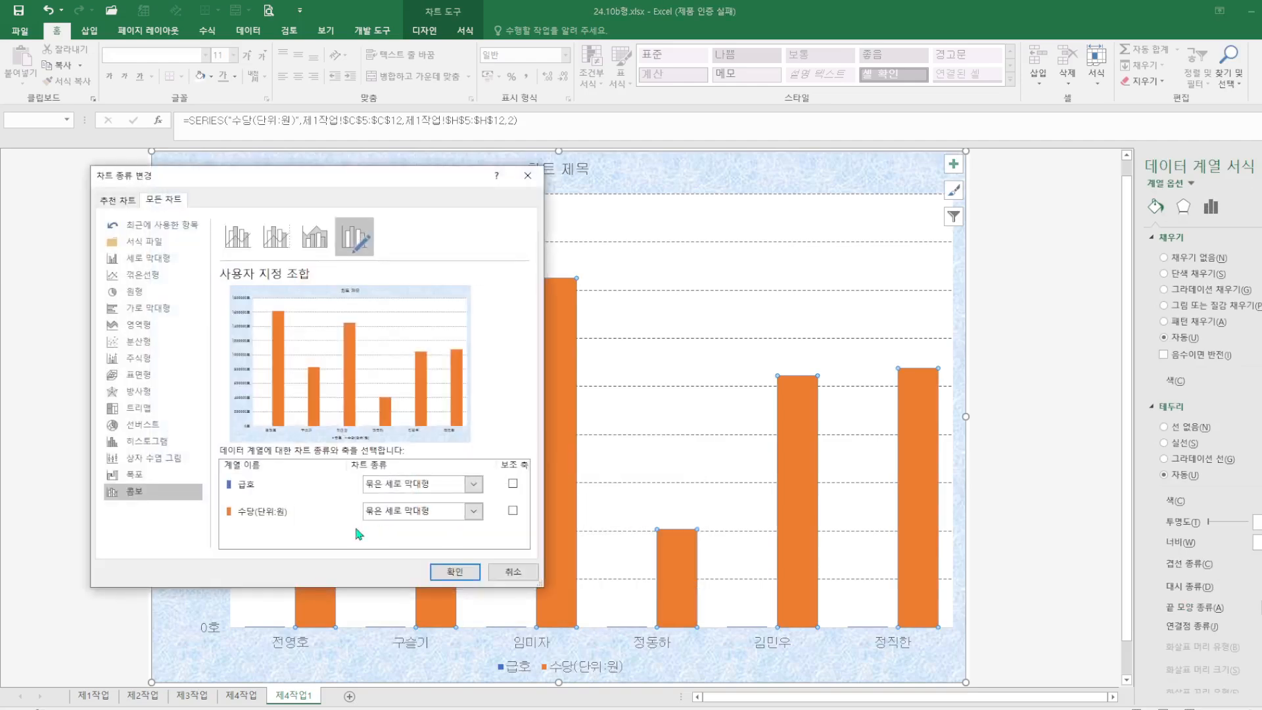
pyautogui.click(476, 516)
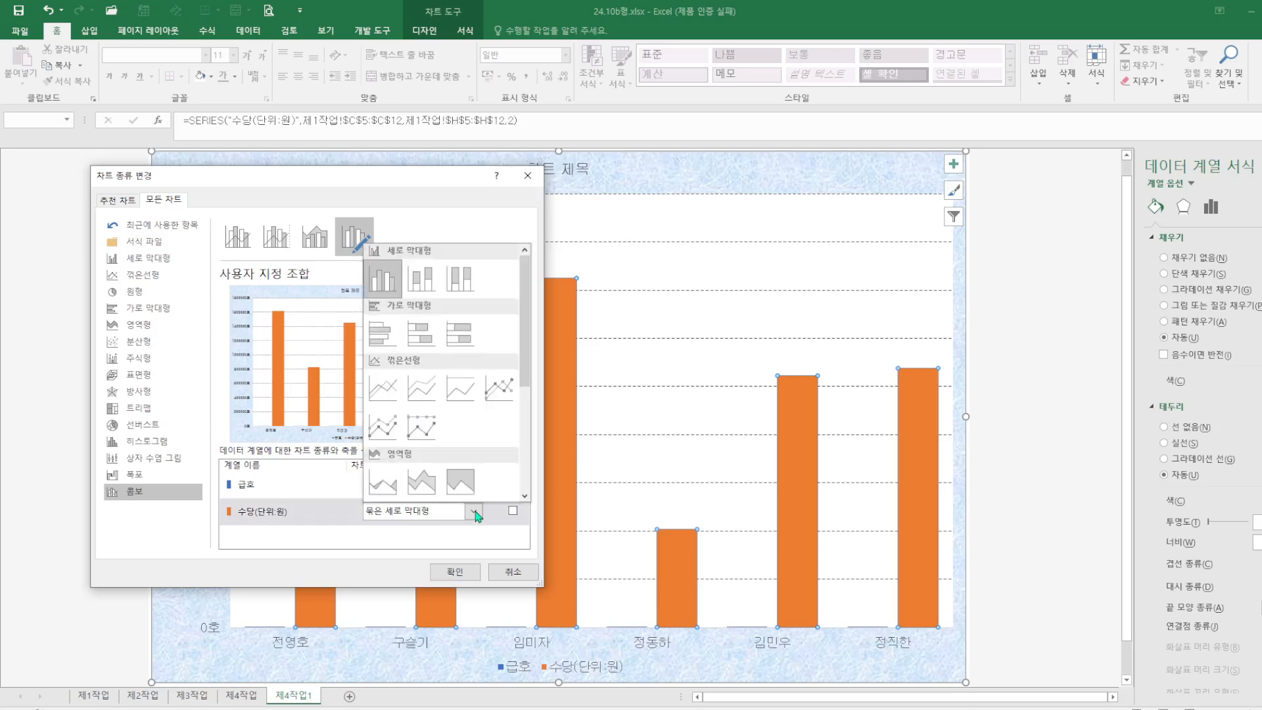
pyautogui.click(499, 390)
pyautogui.click(513, 512)
pyautogui.click(453, 572)
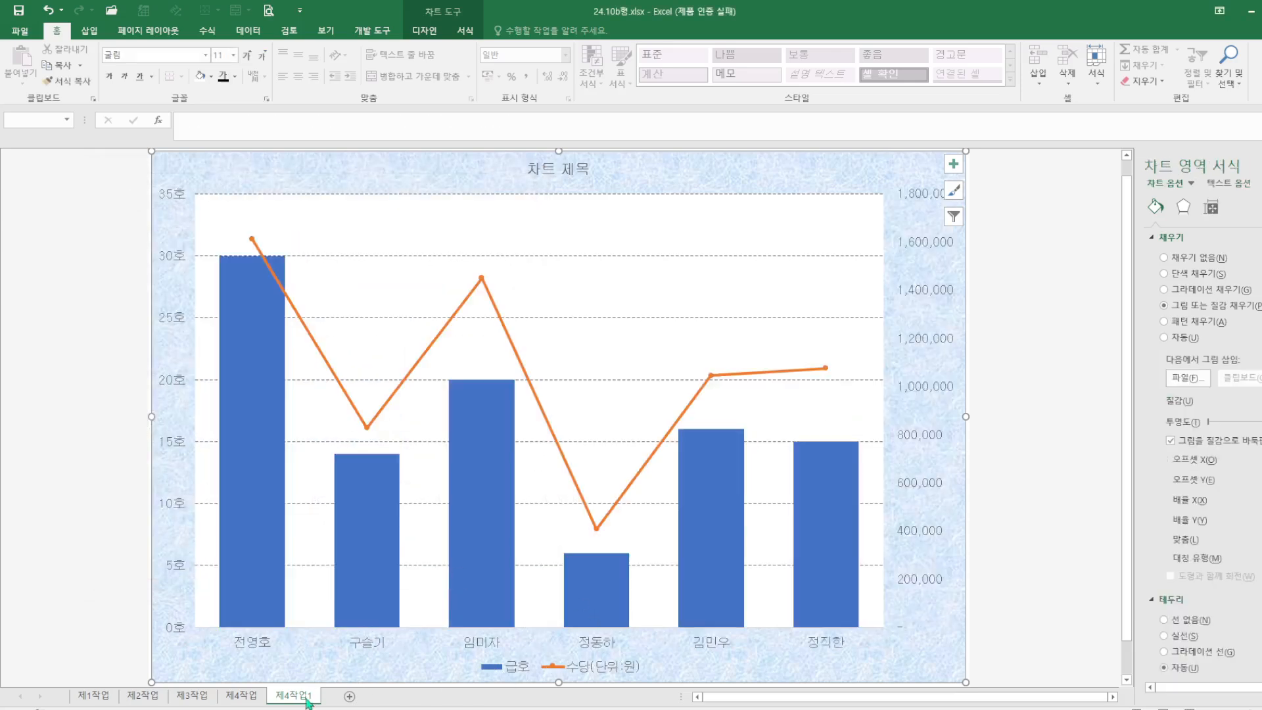
# Step: Give the 수당(단위:원) line series built-in square markers of size 10, as in the 제4작업 sample chart
pyautogui.click(255, 700)
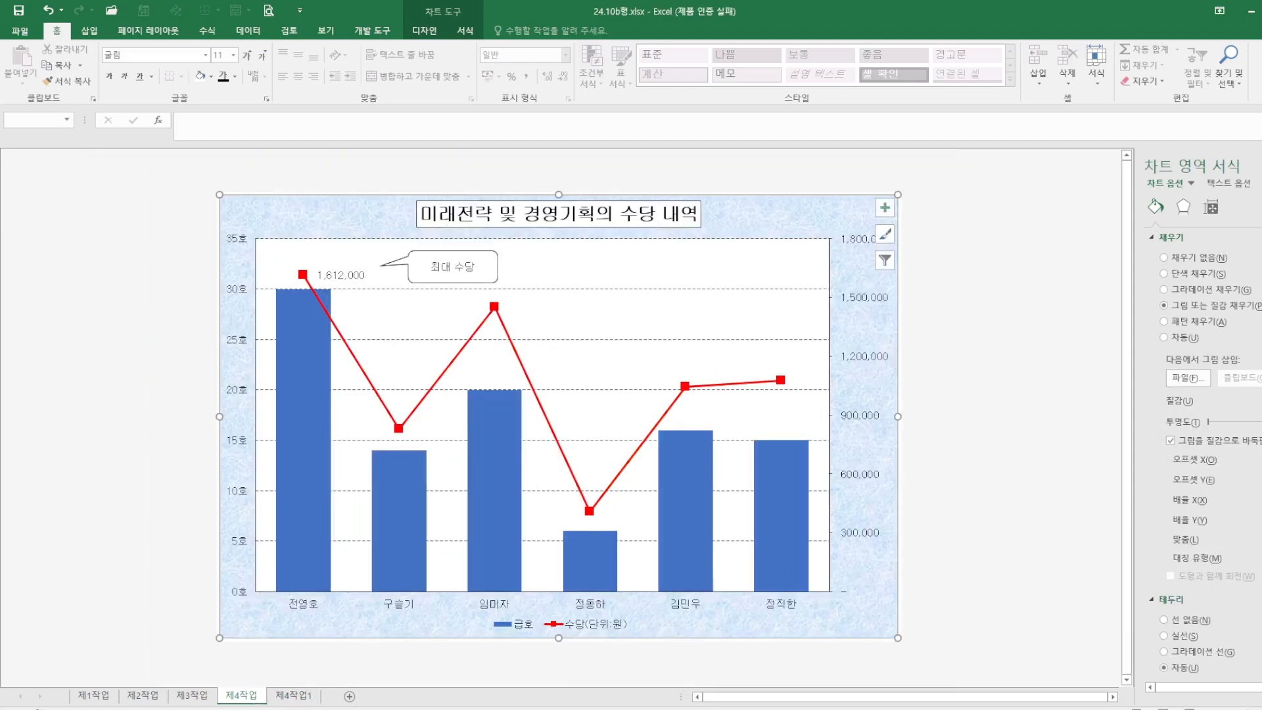
pyautogui.click(299, 696)
pyautogui.click(482, 280)
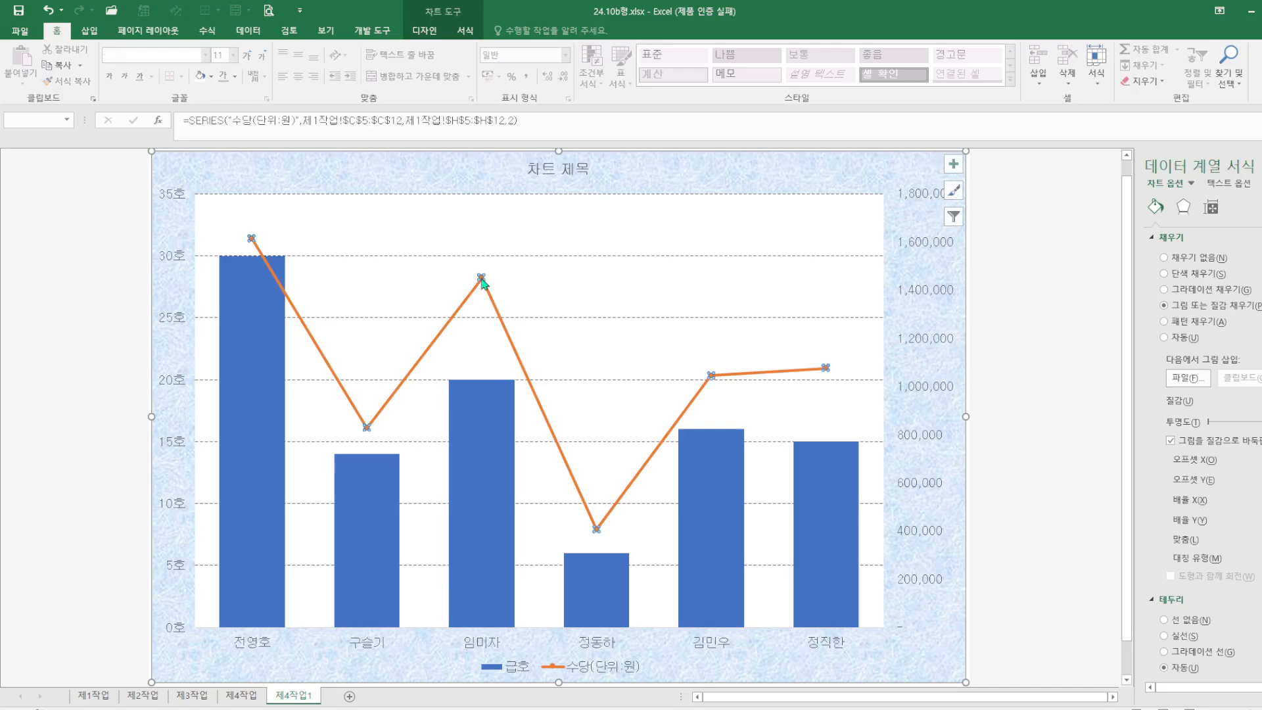
pyautogui.click(1205, 241)
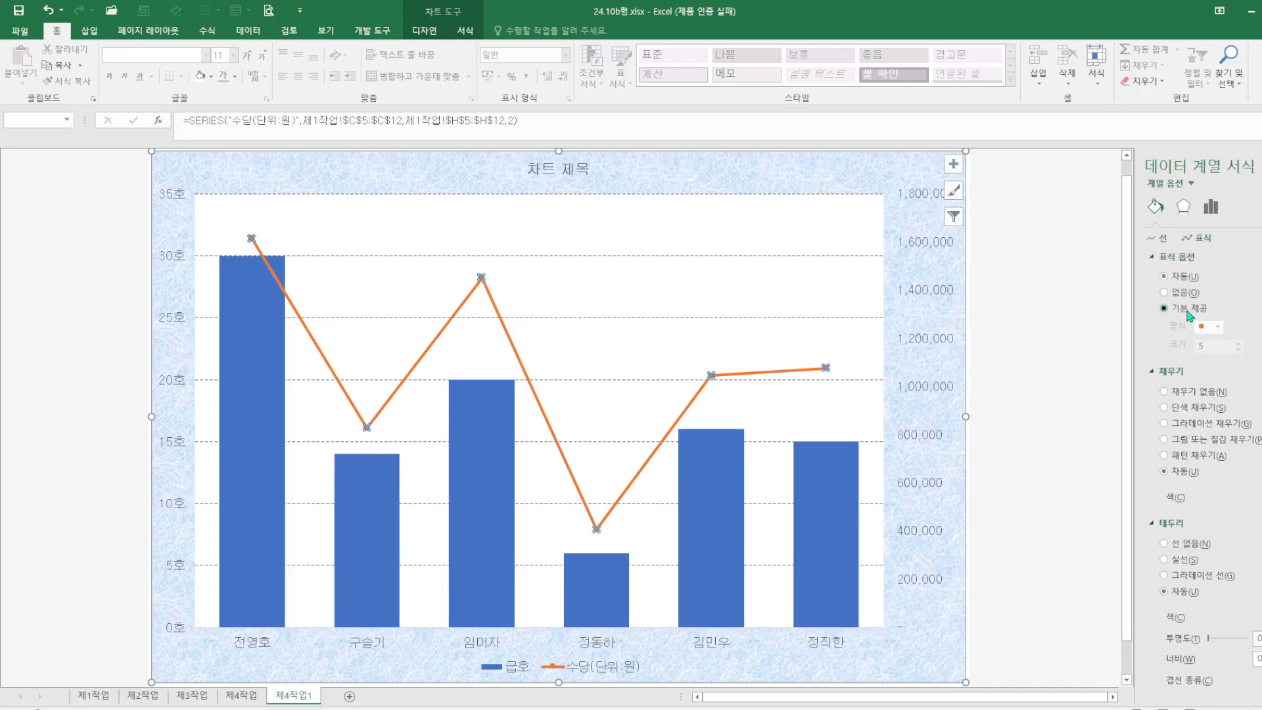
pyautogui.click(1190, 314)
pyautogui.click(1217, 327)
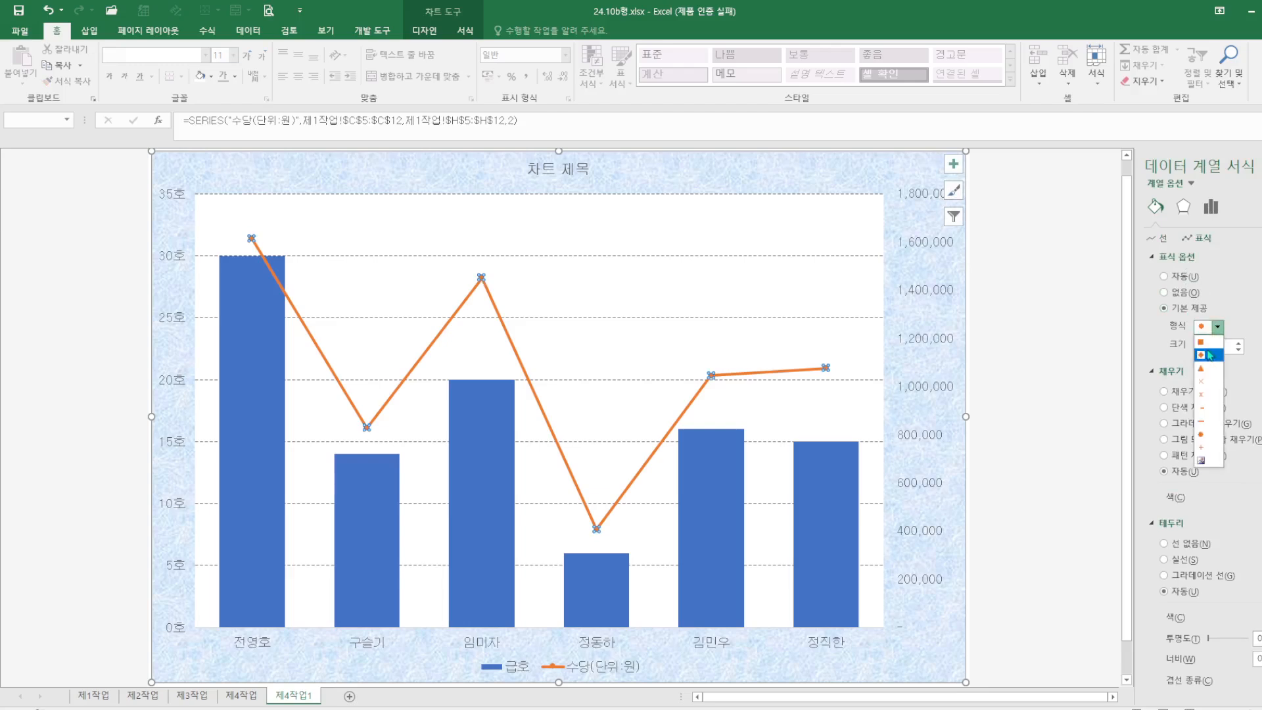
pyautogui.click(1202, 342)
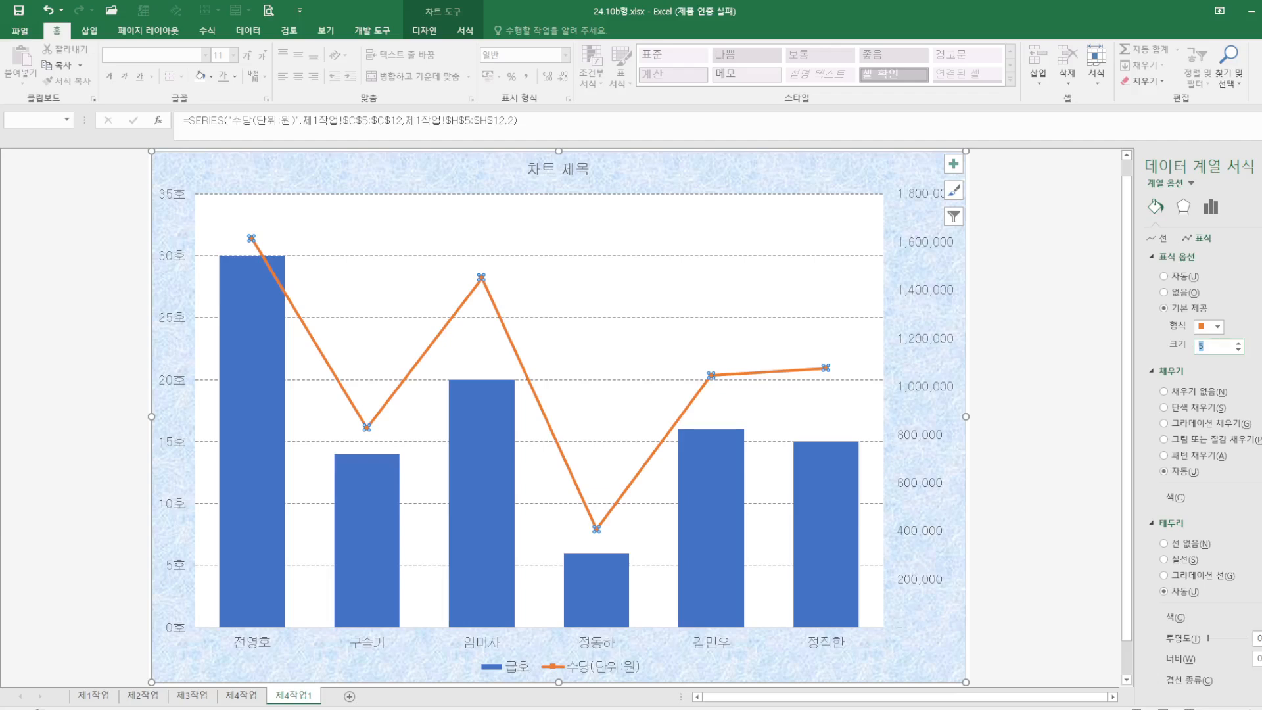
pyautogui.click(1000, 389)
# Step: Check the 제4작업 sample chart and replace the 제4작업1 chart title with 미래전략 및 경영기획의 수당내용
pyautogui.click(248, 697)
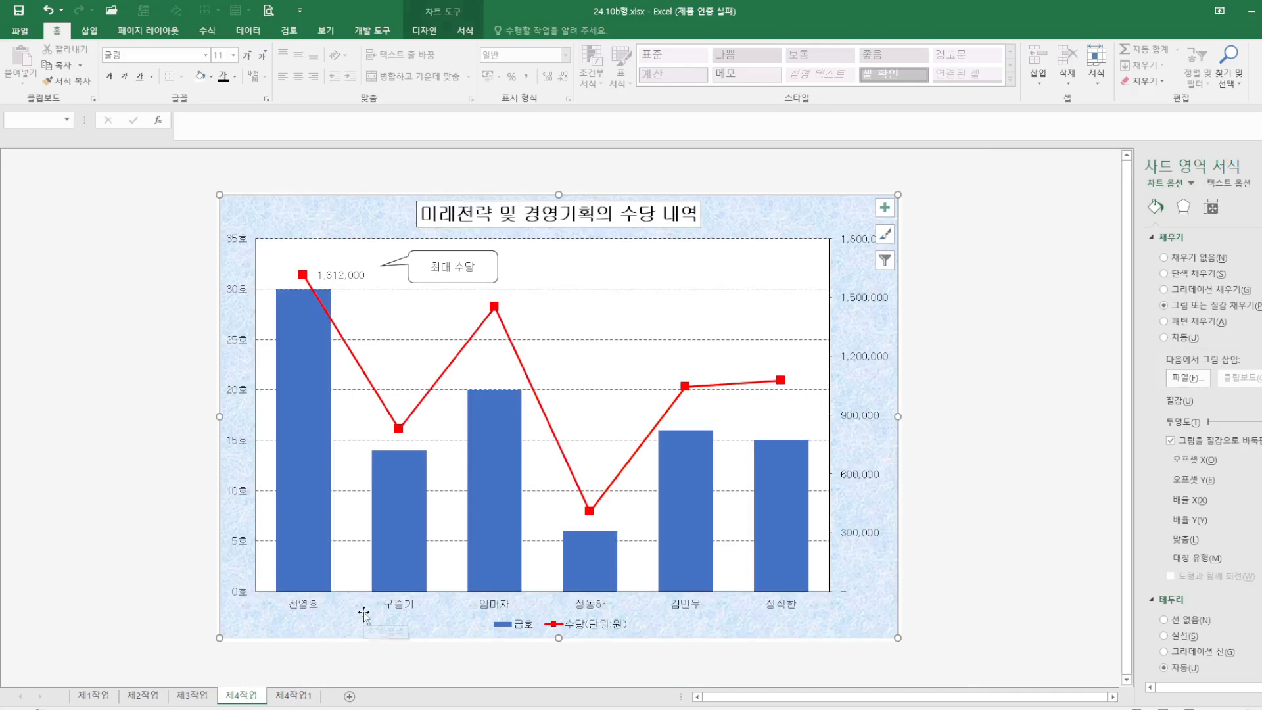
pyautogui.click(293, 695)
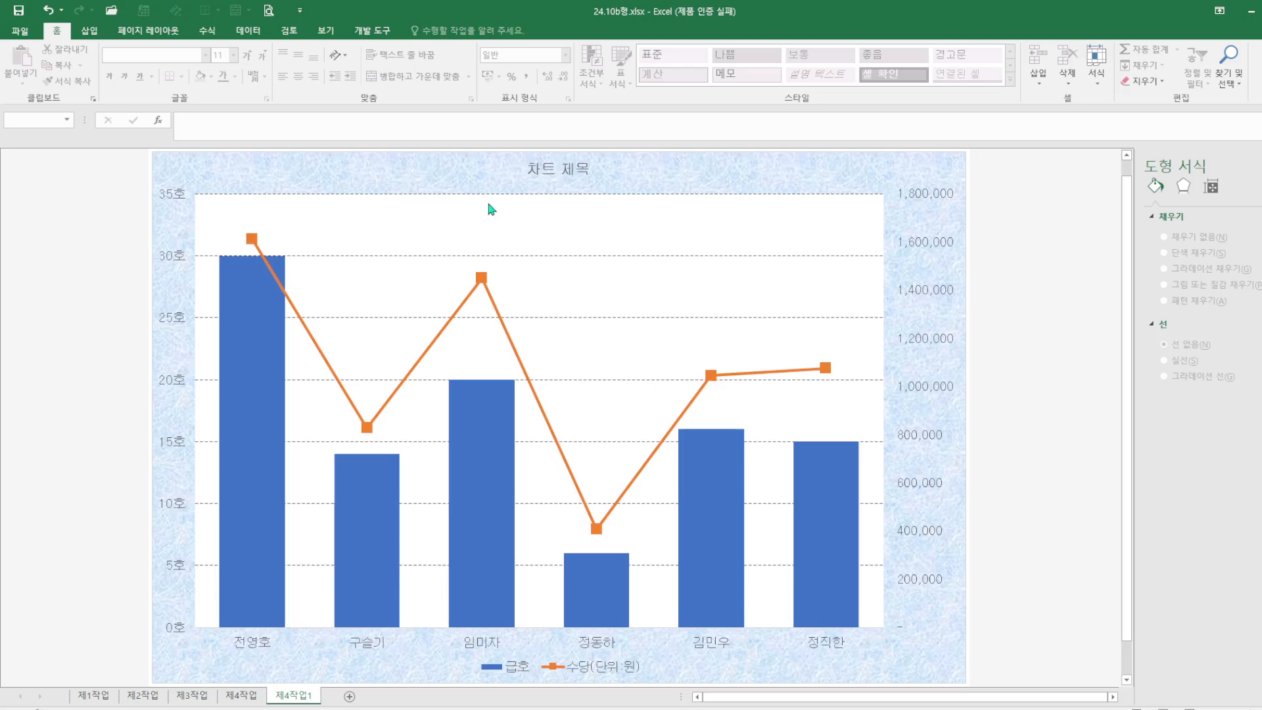
pyautogui.click(531, 169)
pyautogui.moveTo(531, 169); pyautogui.dragTo(595, 169)
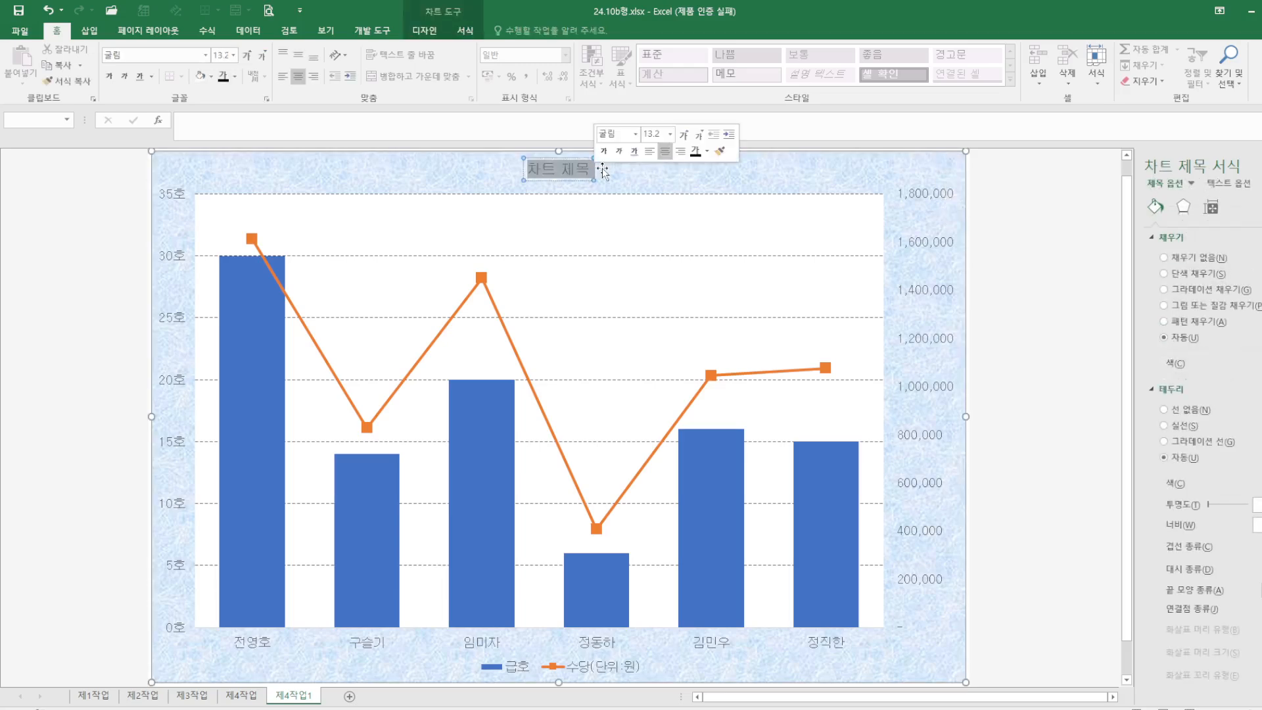
pyautogui.write('미래전략')
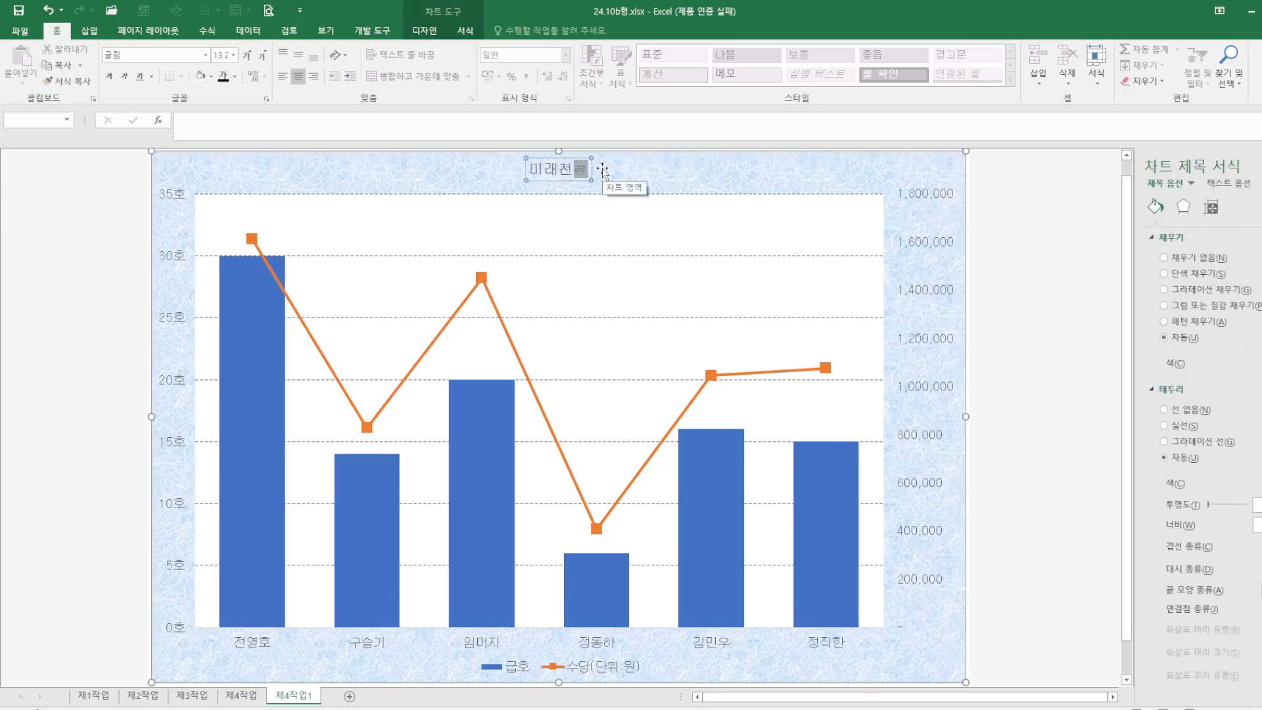
pyautogui.write(' 및 경')
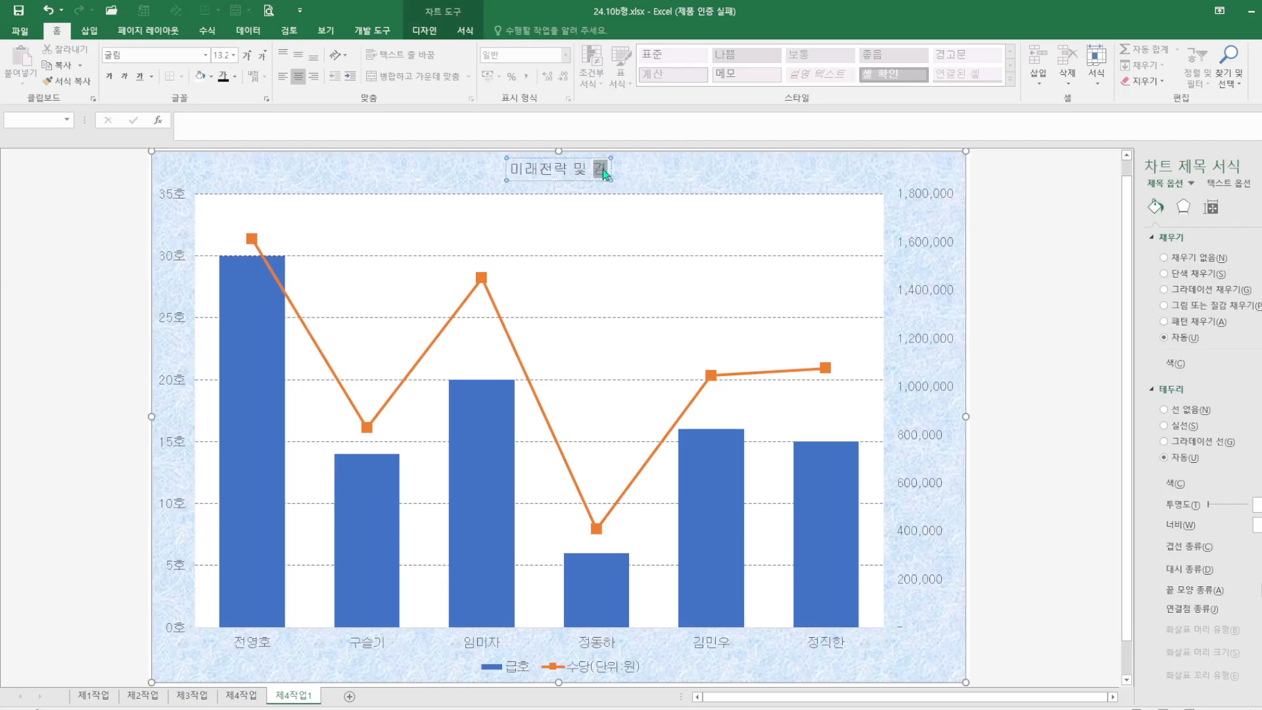
pyautogui.write('영기획')
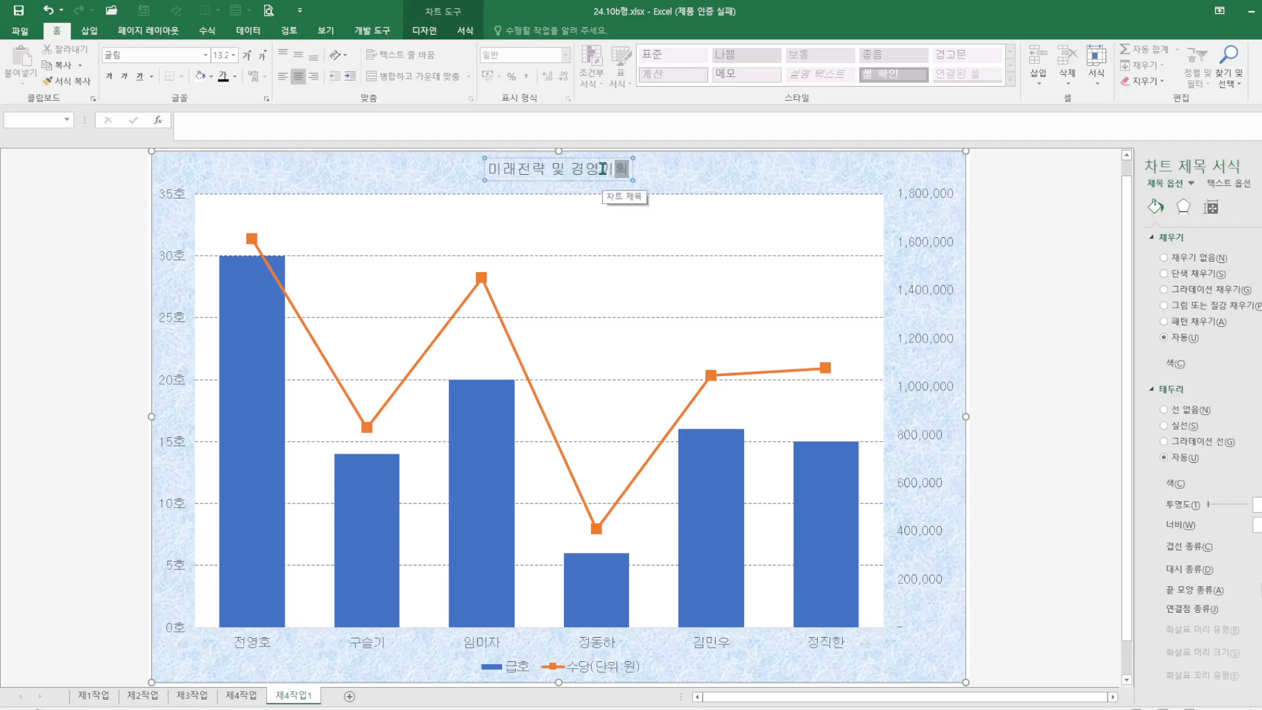
pyautogui.write('의 수당')
pyautogui.write('내용')
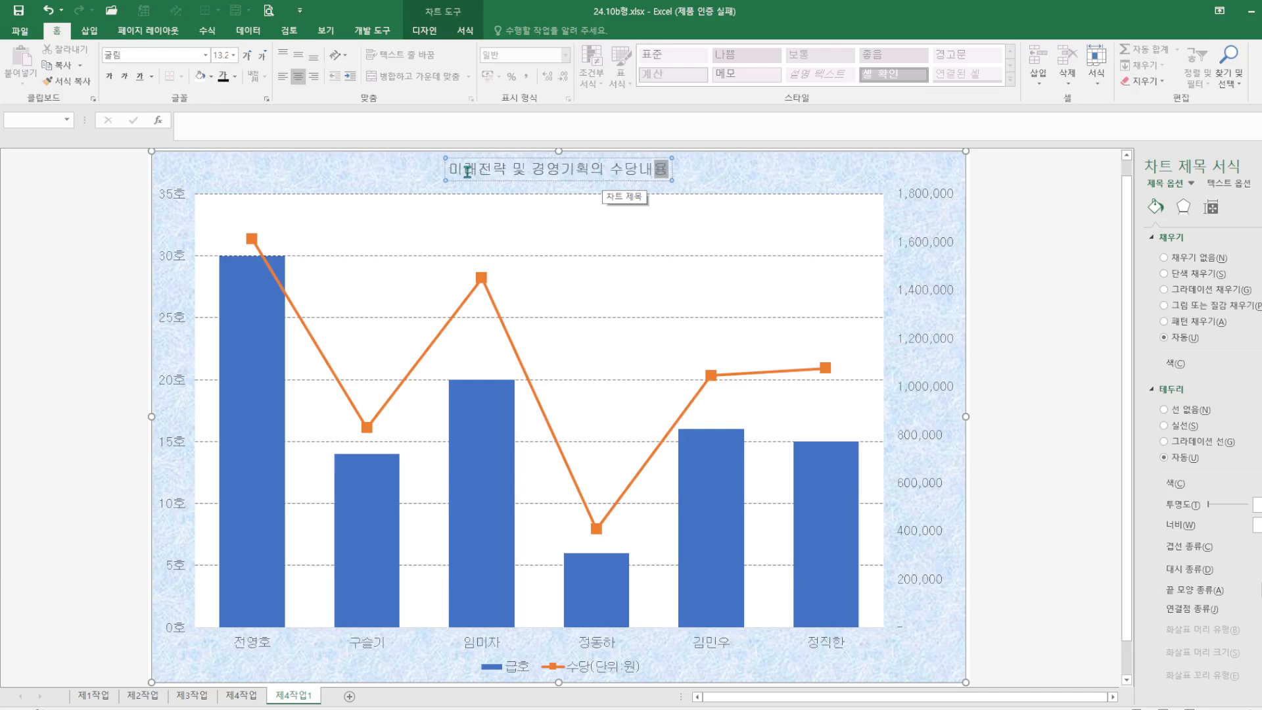
# Step: Format the chart title text as 20 pt bold
pyautogui.moveTo(453, 169); pyautogui.dragTo(670, 184)
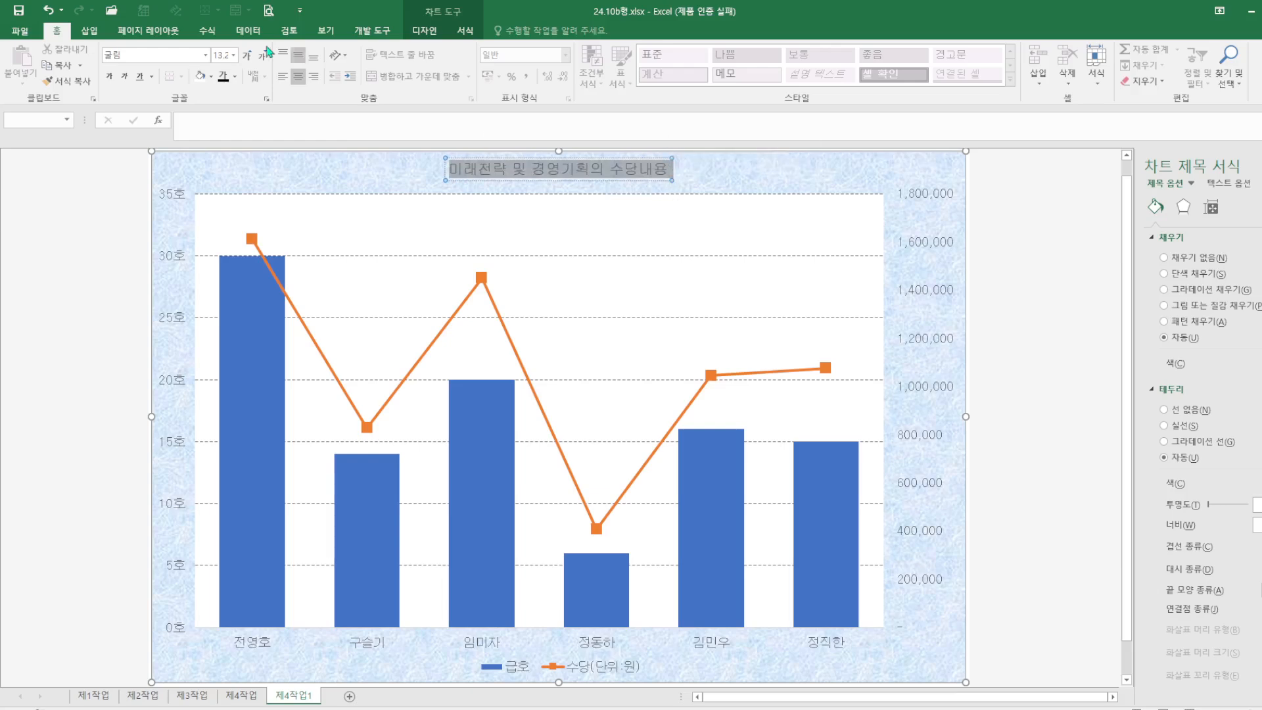
pyautogui.click(235, 56)
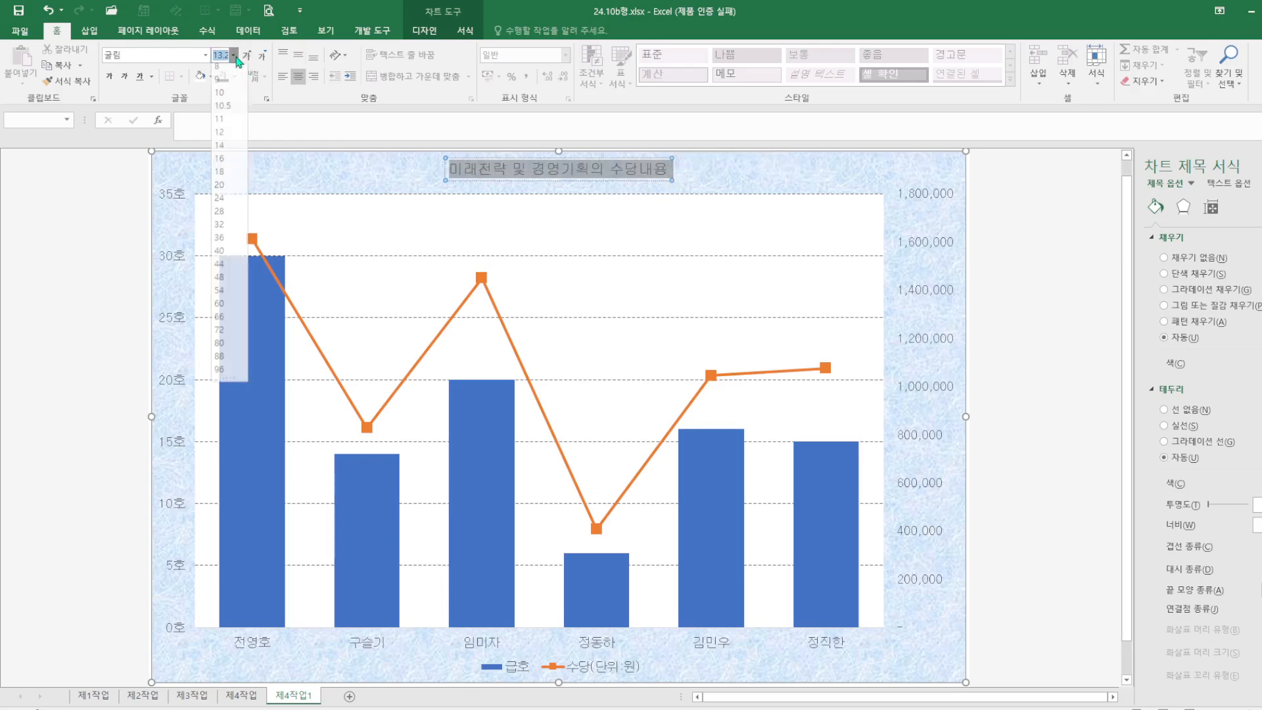
pyautogui.click(219, 184)
pyautogui.click(110, 77)
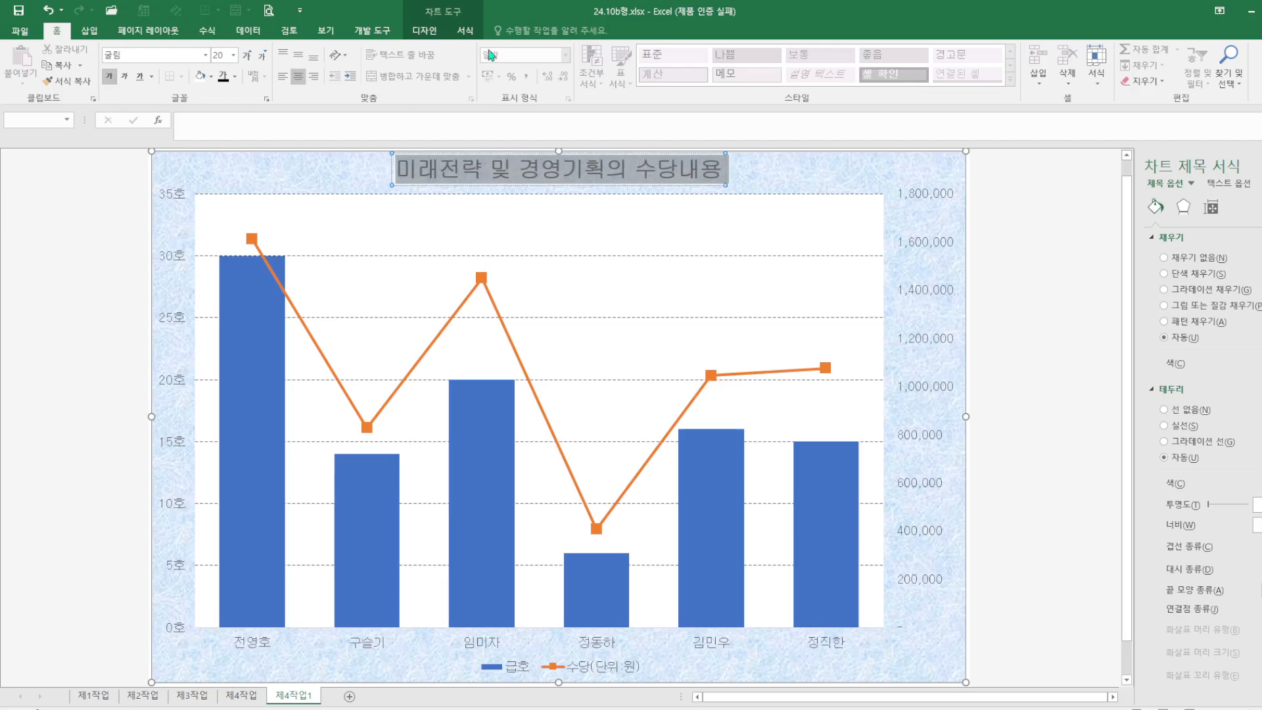
# Step: Fill the chart title box with solid white and add a solid outline around it
pyautogui.click(465, 30)
pyautogui.click(518, 48)
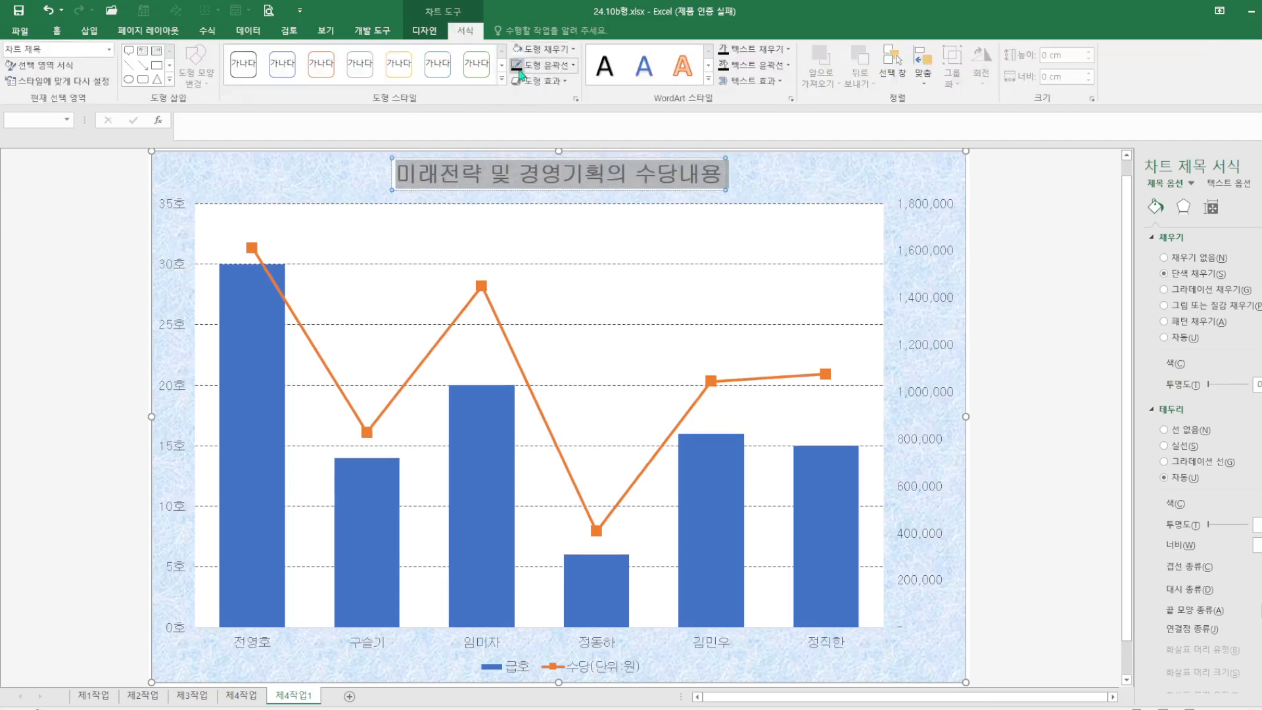
pyautogui.click(518, 68)
# Step: Apply a solid outline to the secondary vertical, primary vertical and horizontal axes, and compare the chart with the 제4작업 sample
pyautogui.click(936, 209)
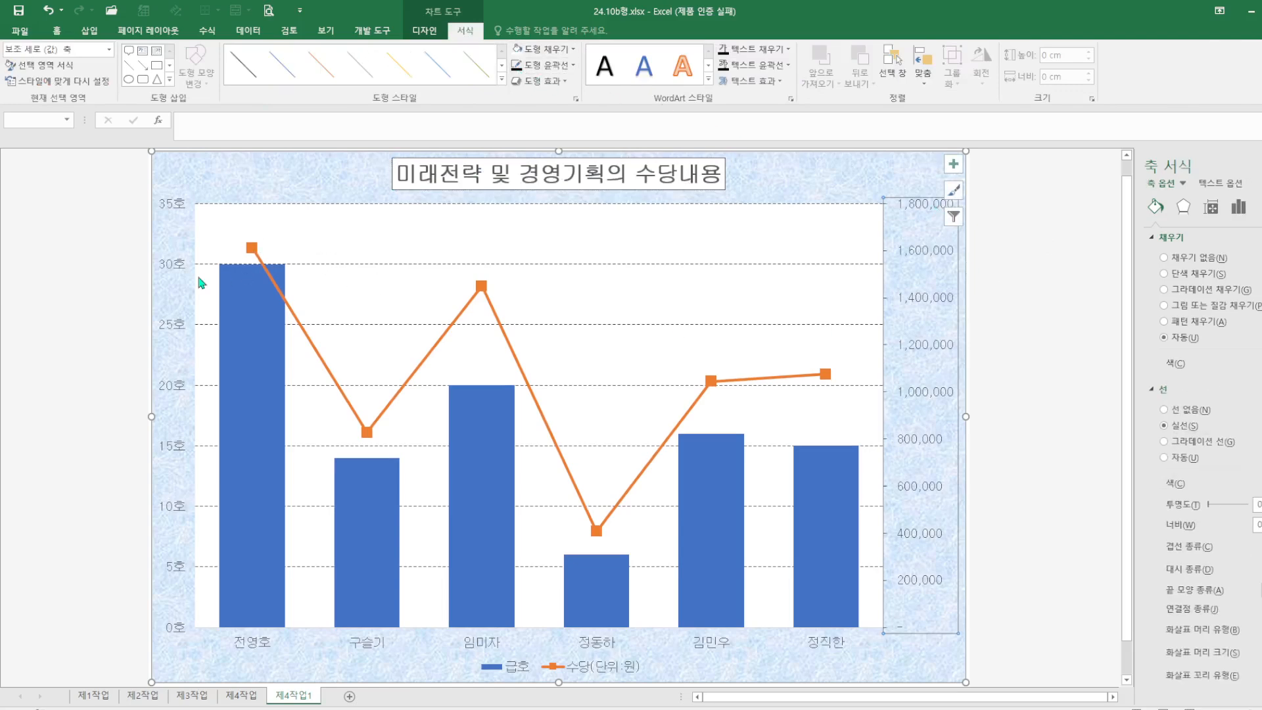
pyautogui.click(171, 275)
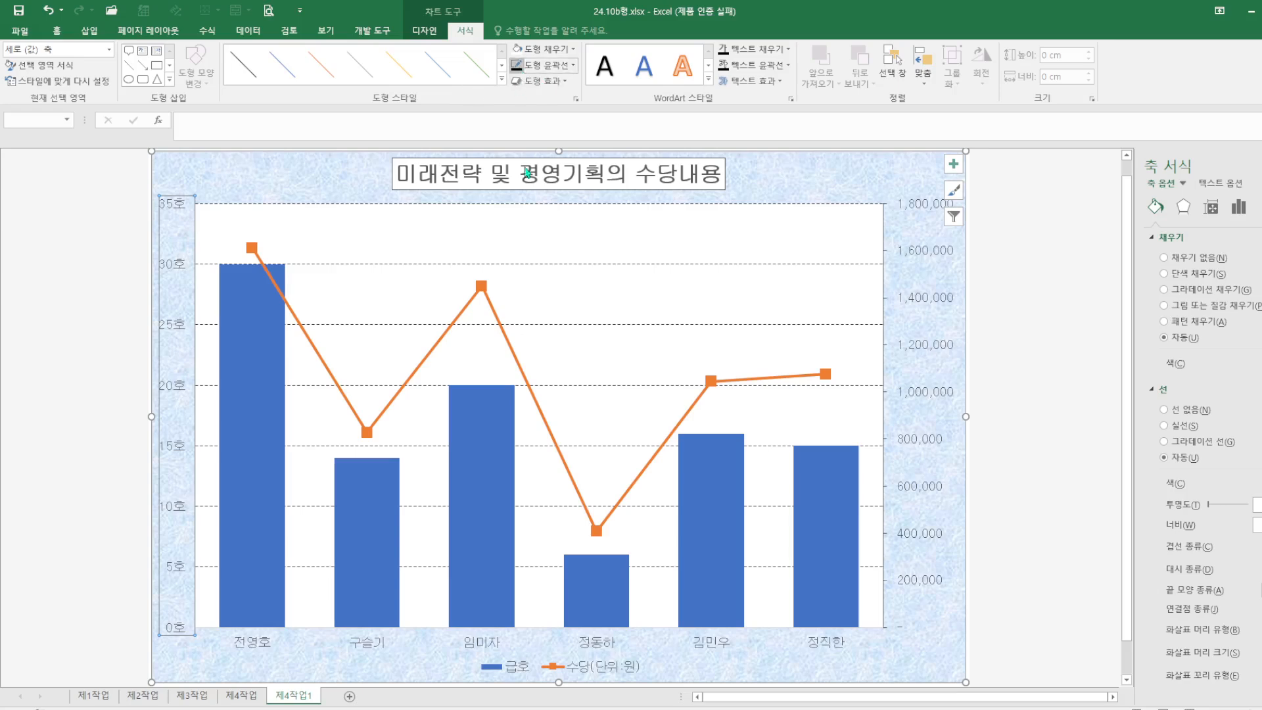
pyautogui.click(618, 643)
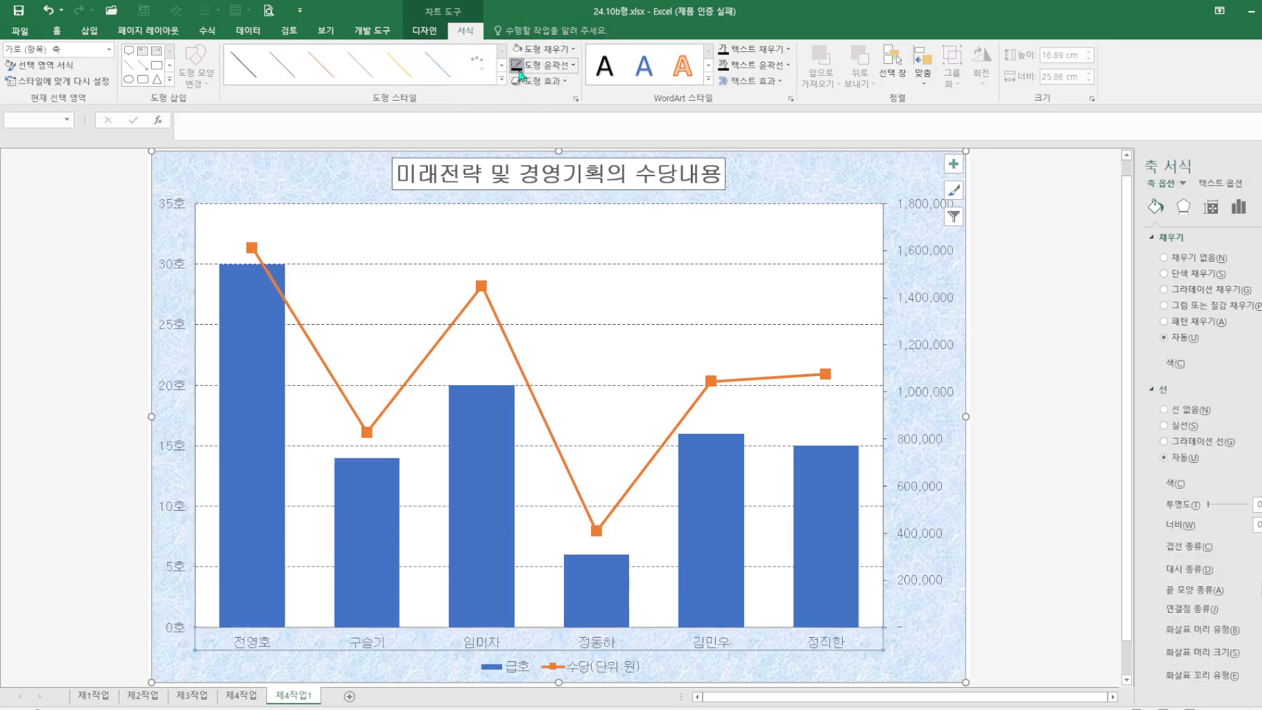
pyautogui.click(1080, 450)
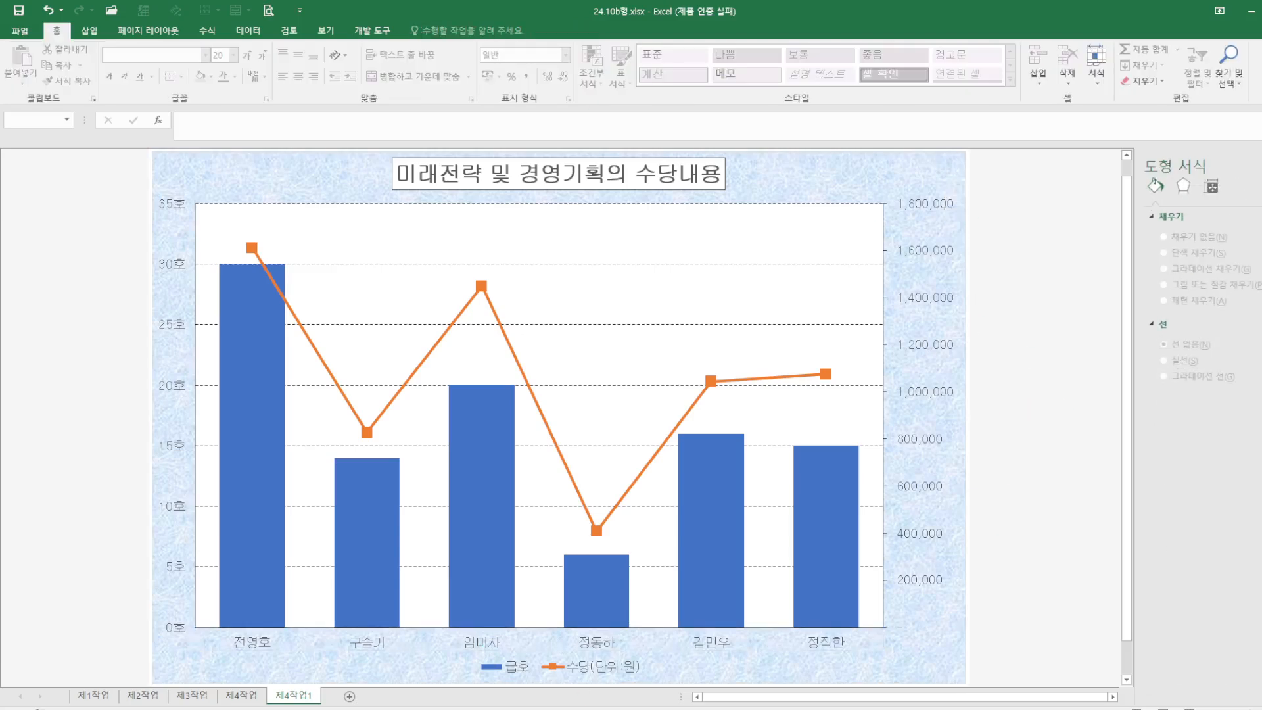
pyautogui.click(240, 695)
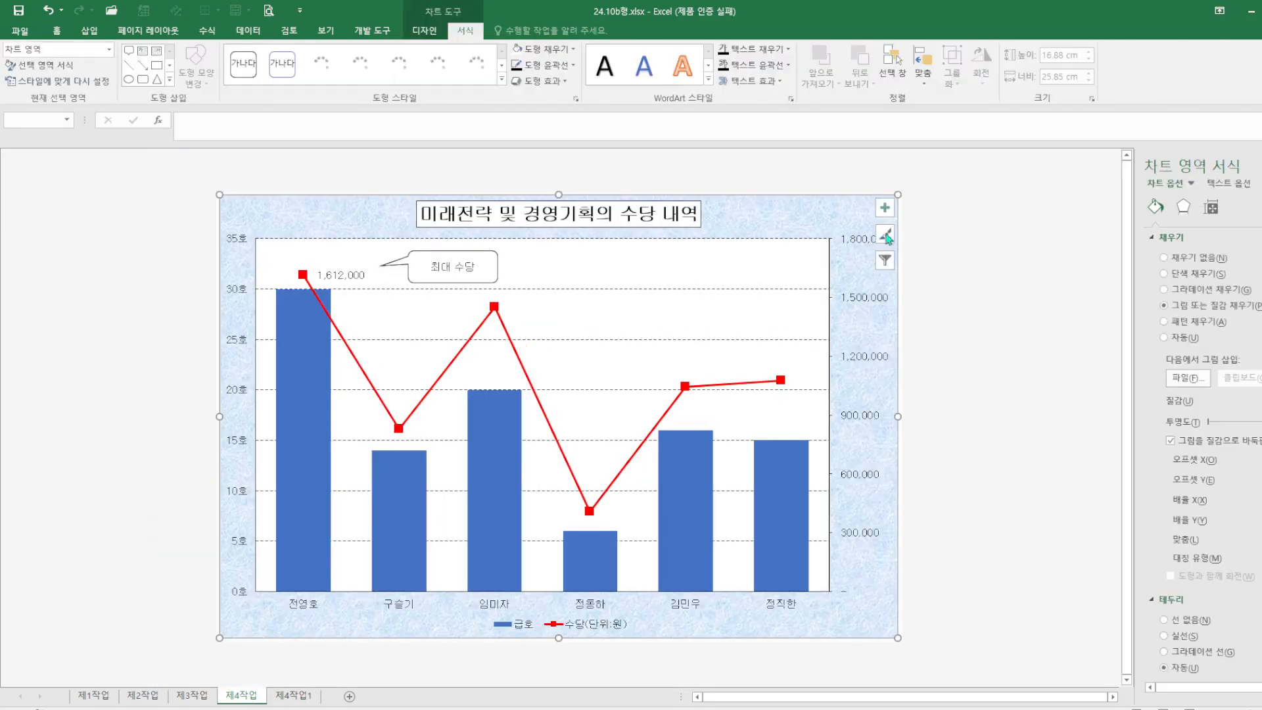
# Step: Set the secondary vertical axis major unit to 300000 on the 제4작업1 chart and save the workbook
pyautogui.click(297, 696)
pyautogui.rightClick(928, 393)
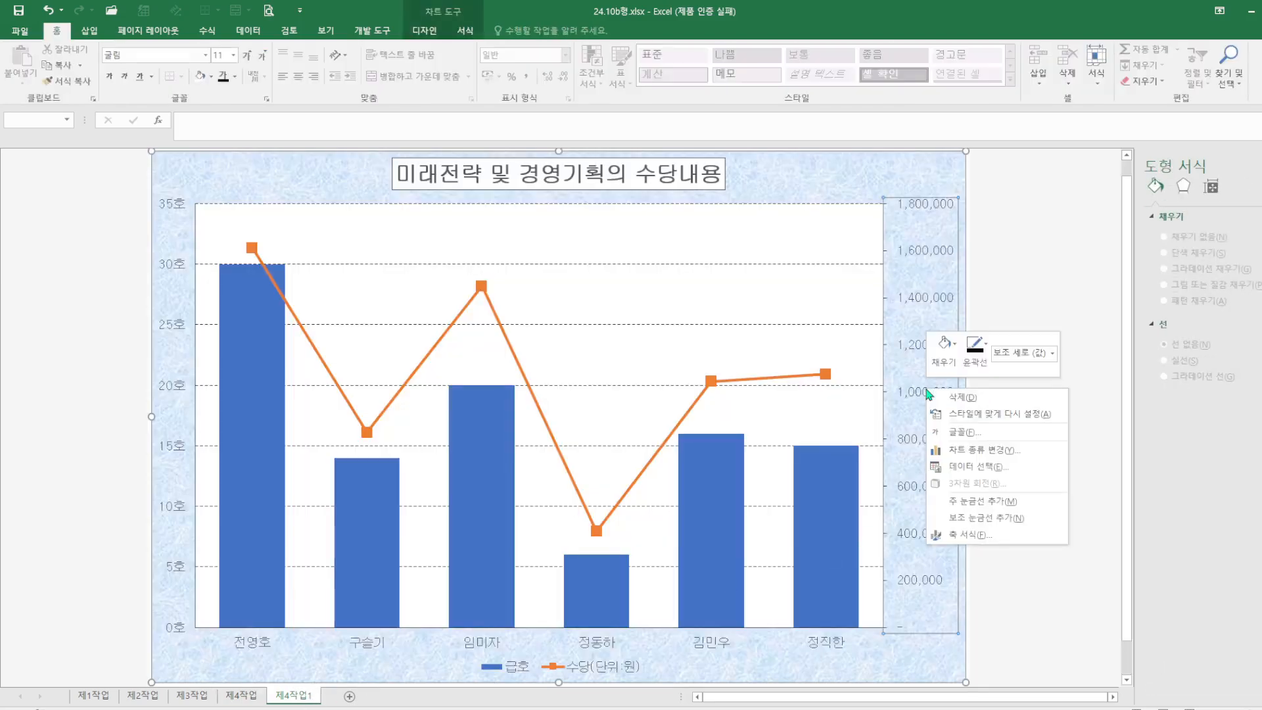
pyautogui.click(959, 534)
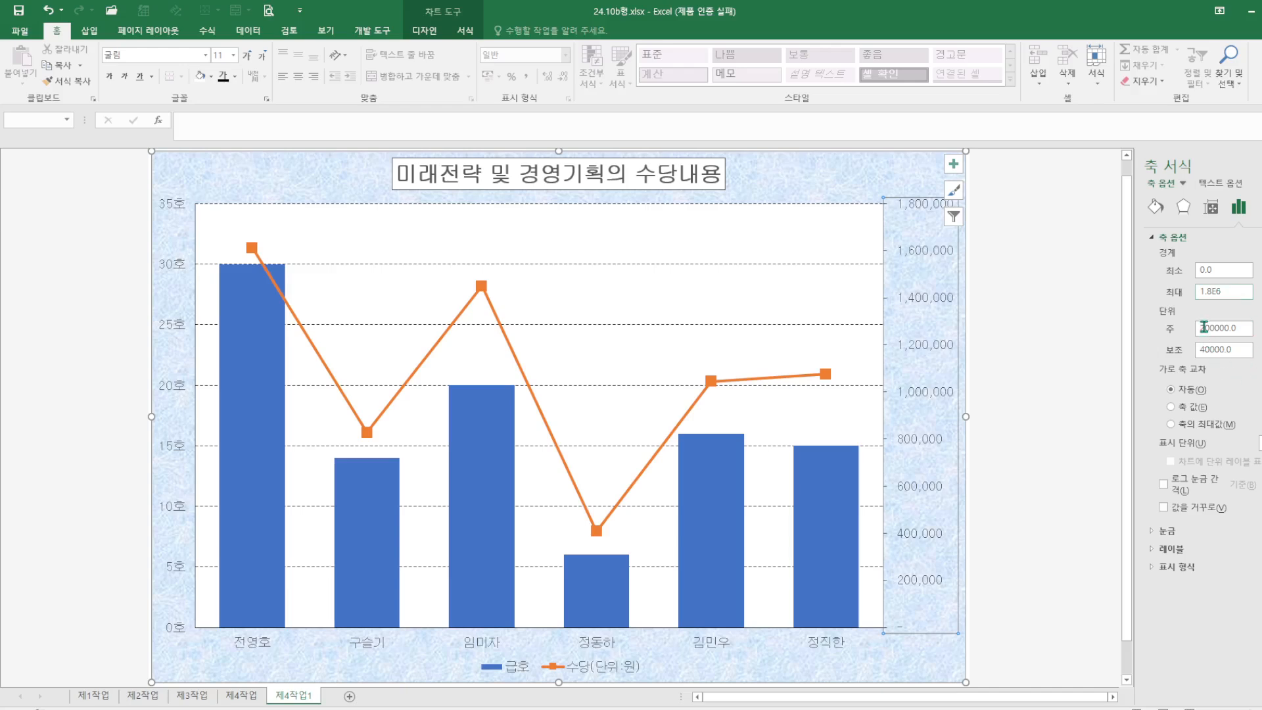
pyautogui.moveTo(1207, 328); pyautogui.dragTo(1181, 335)
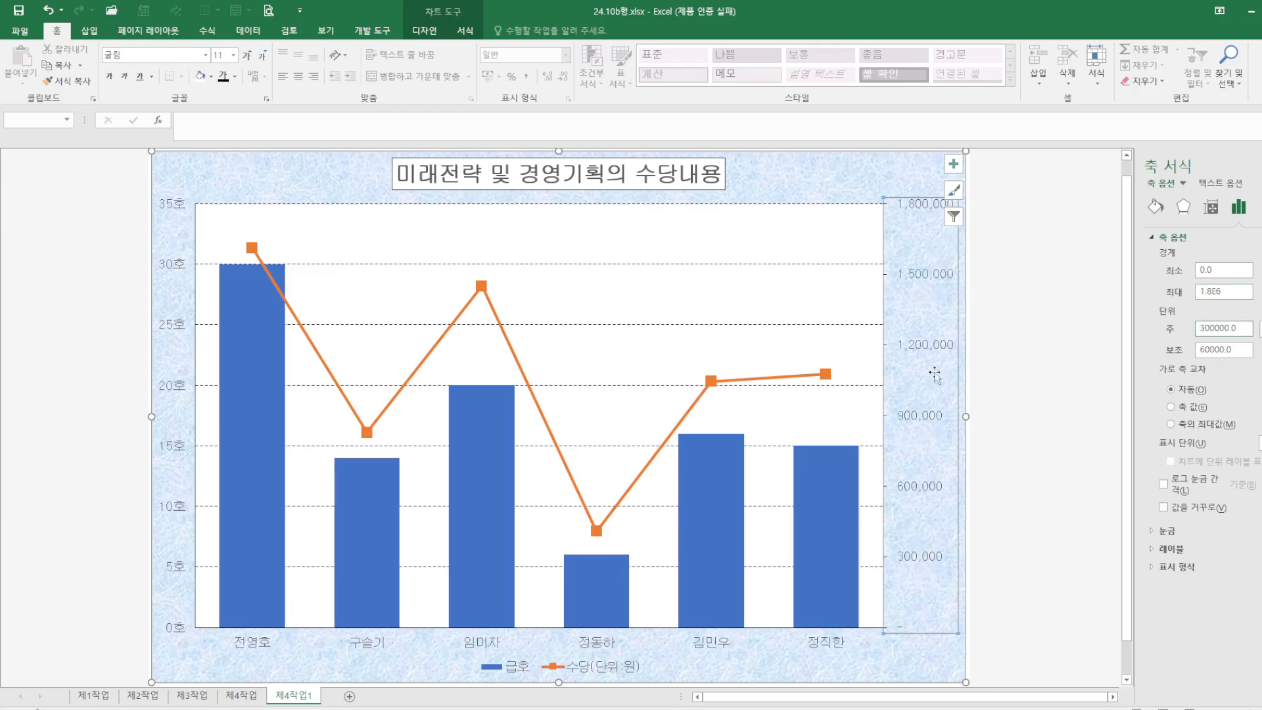
pyautogui.click(18, 11)
# Step: Check the 제4작업 sample and add a data label above the first marker of the 수당(단위:원) line in the 제4작업1 chart
pyautogui.click(254, 698)
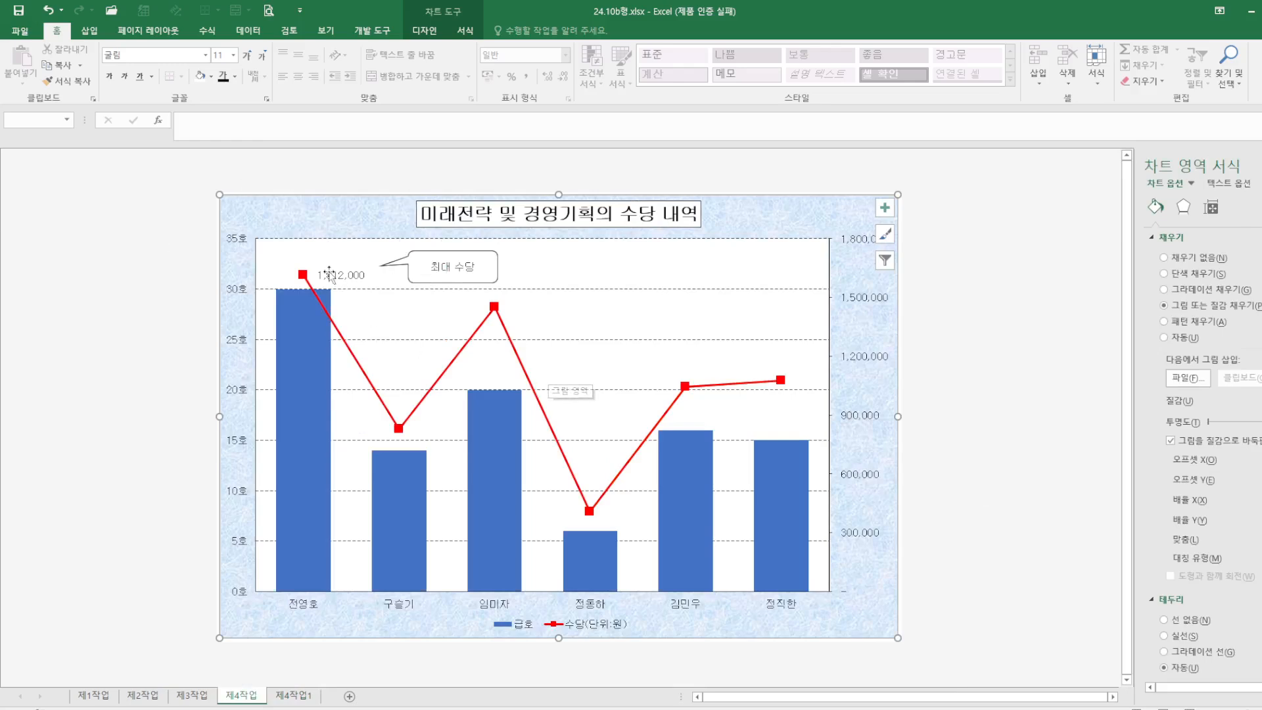
pyautogui.click(294, 696)
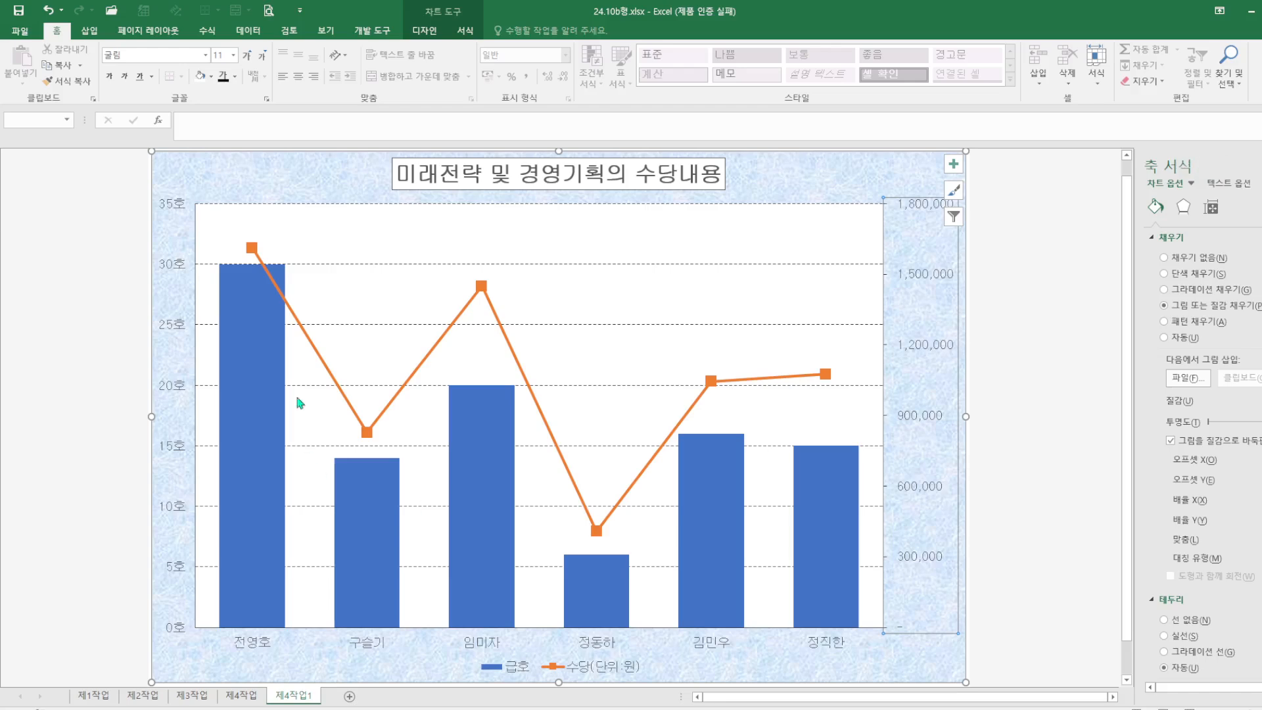
pyautogui.click(253, 247)
pyautogui.click(253, 248)
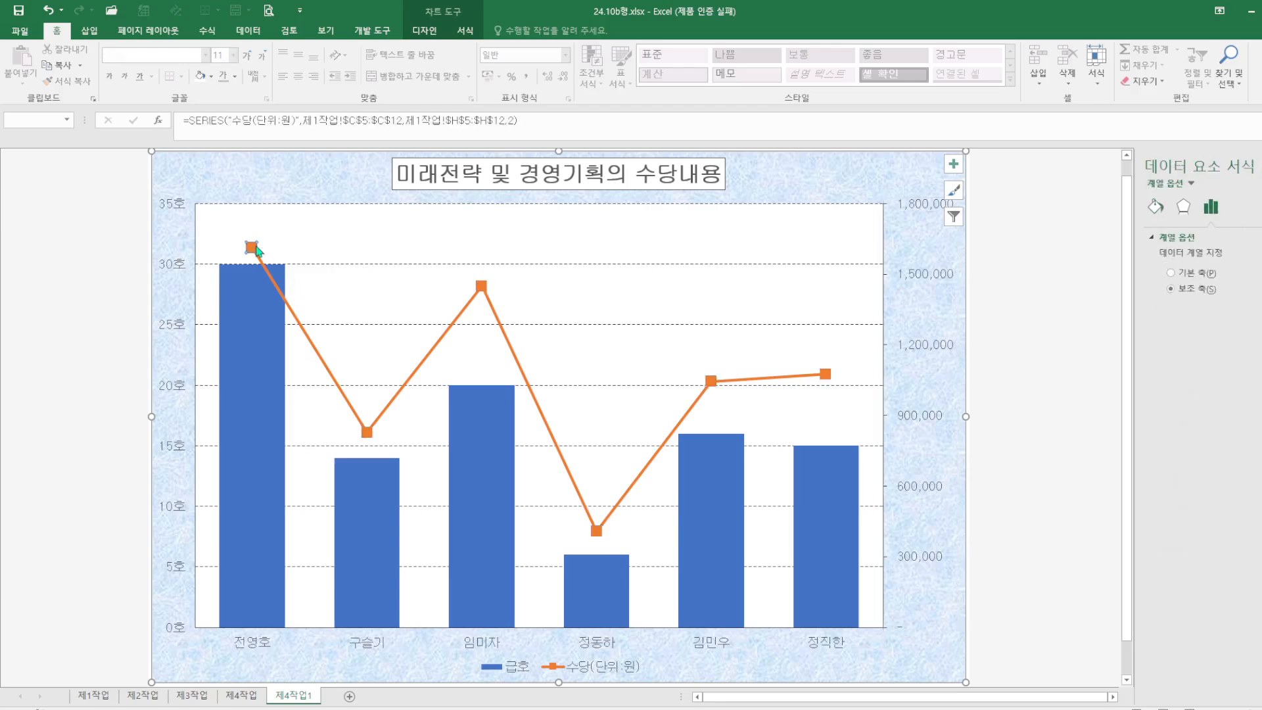
pyautogui.rightClick(256, 250)
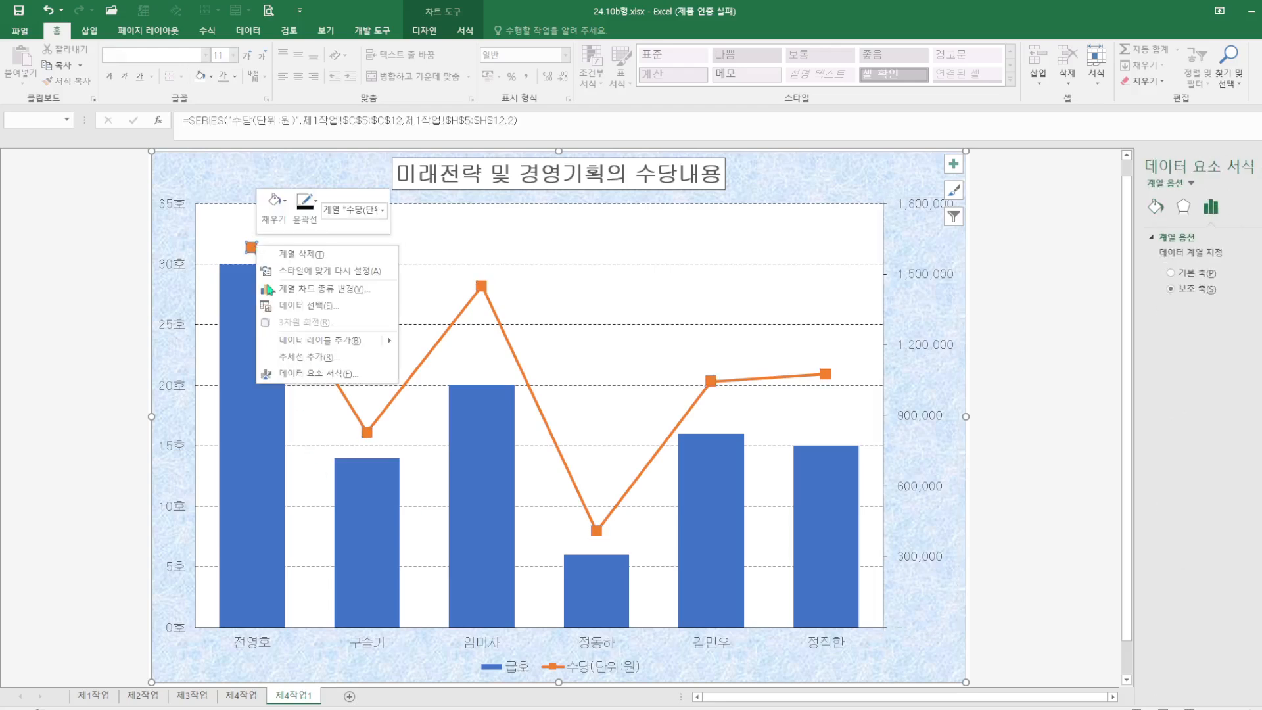
pyautogui.click(328, 340)
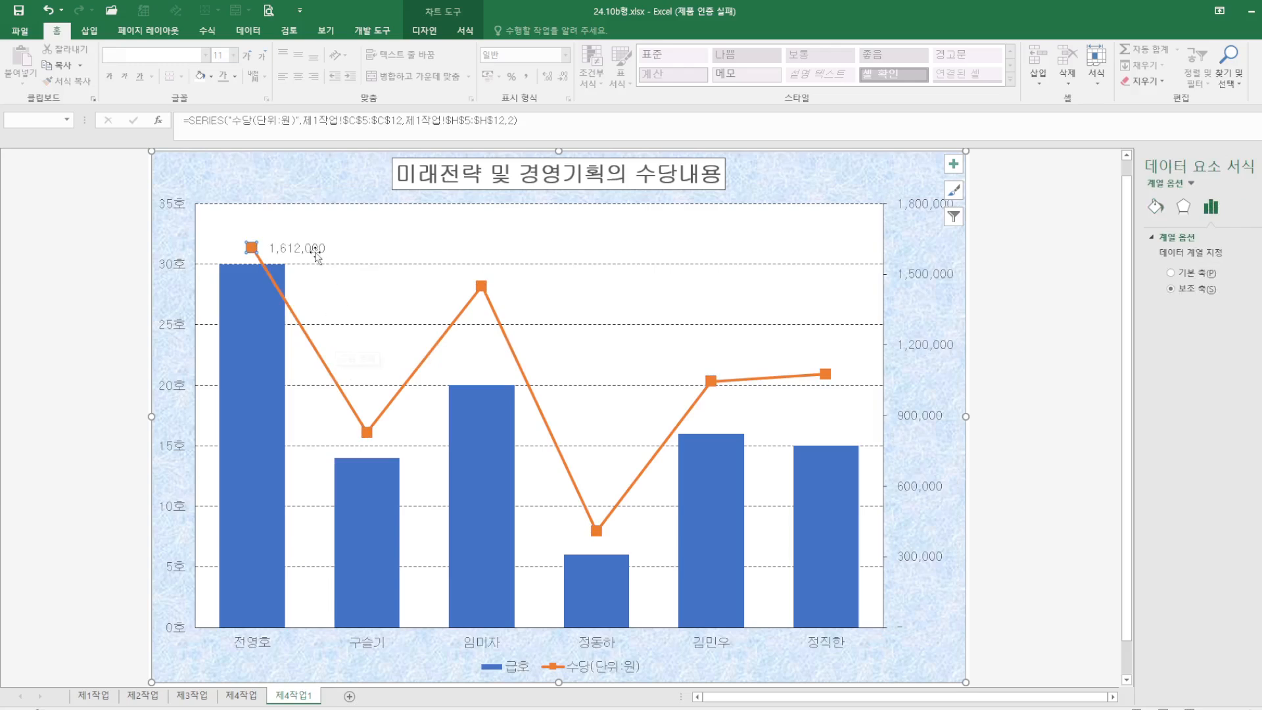
pyautogui.rightClick(316, 255)
pyautogui.click(421, 402)
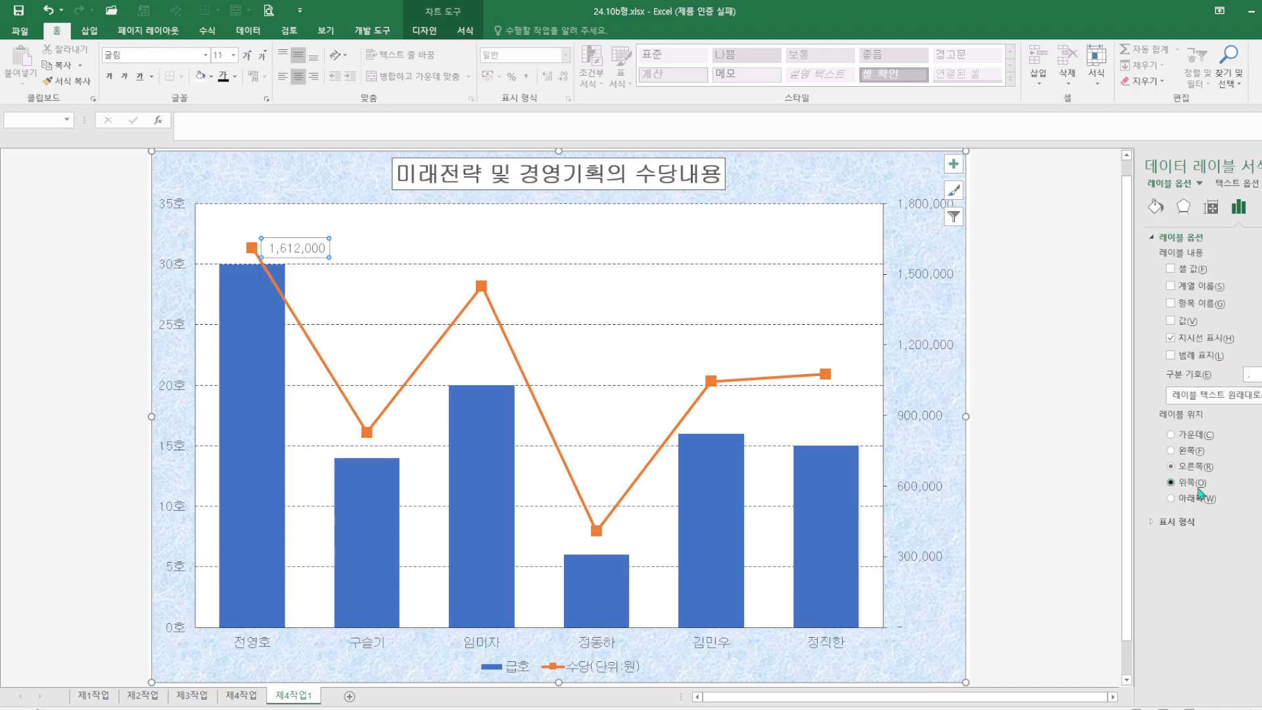
pyautogui.click(1198, 488)
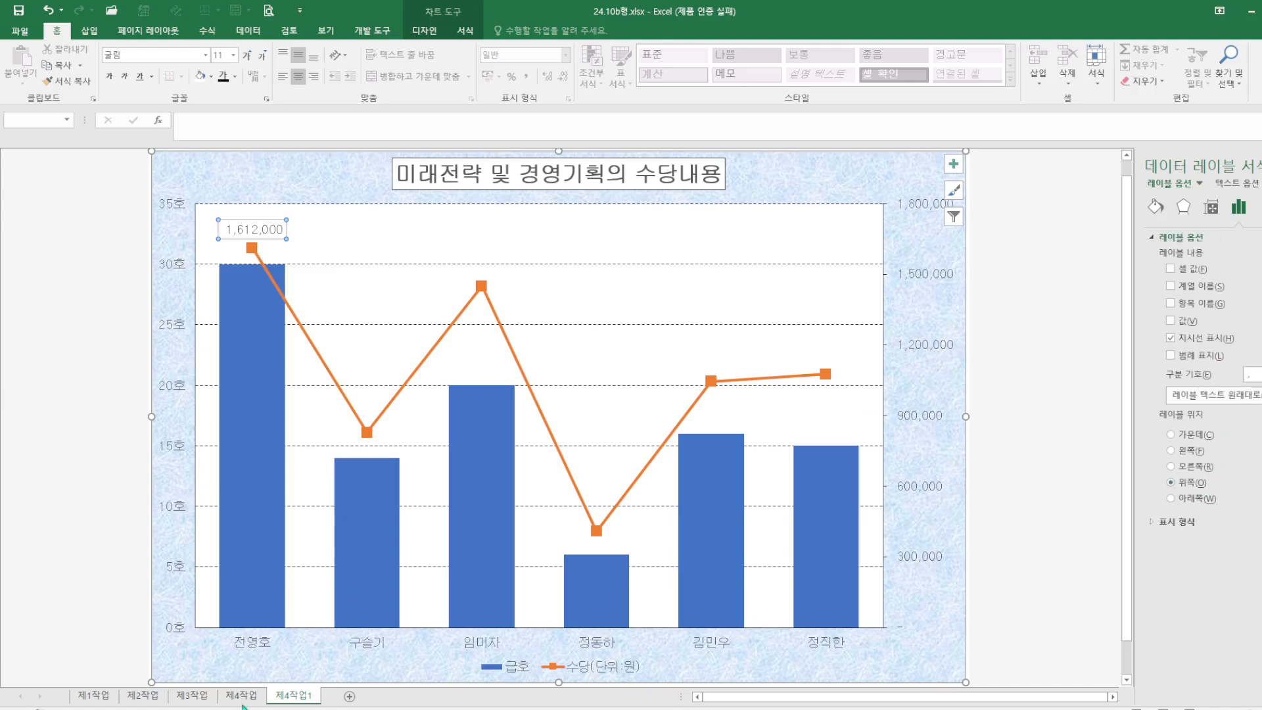
# Step: Insert a rounded rectangular callout about 3.31 by 1.01 cm pointing at the data label, with the text 최대수량
pyautogui.click(241, 696)
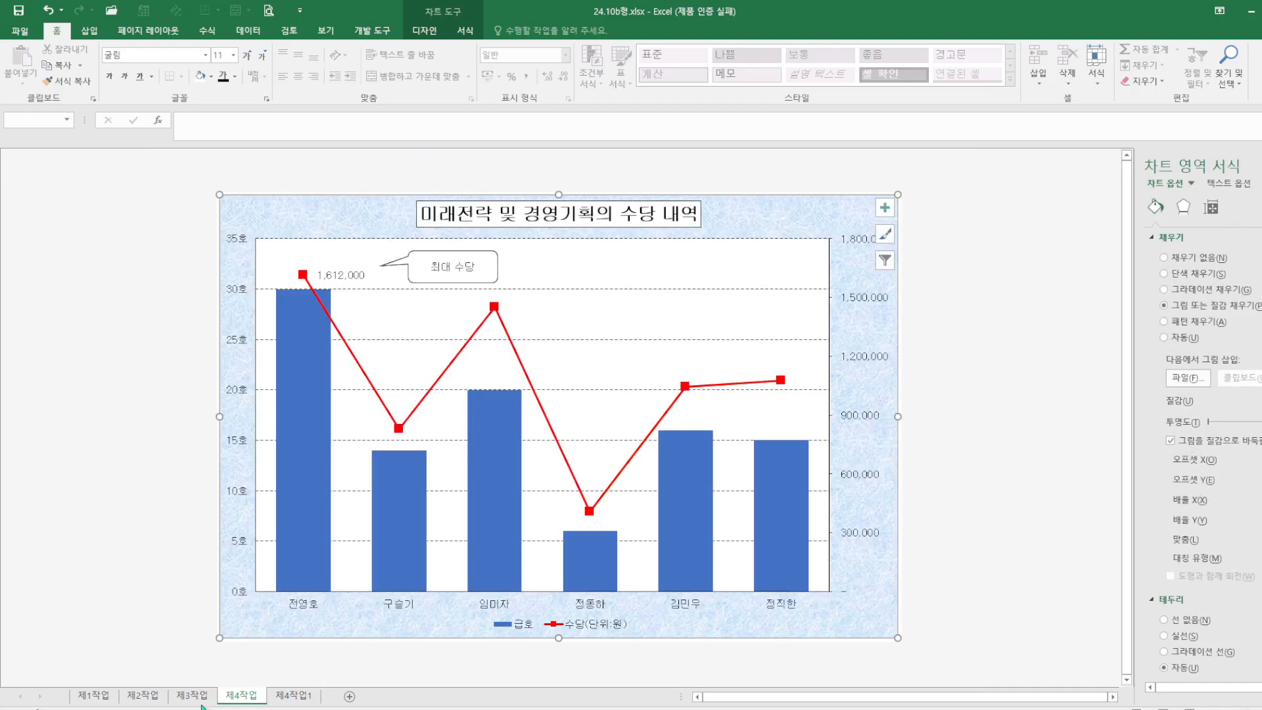
pyautogui.click(296, 696)
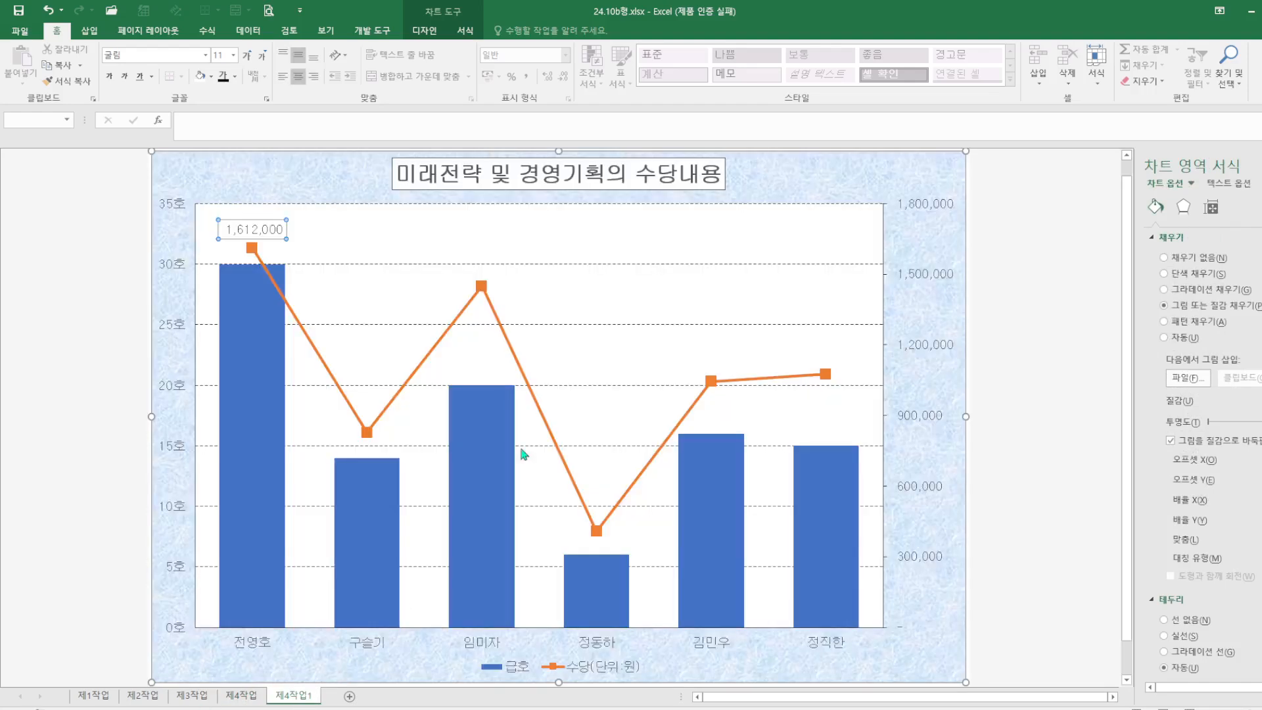
pyautogui.click(90, 31)
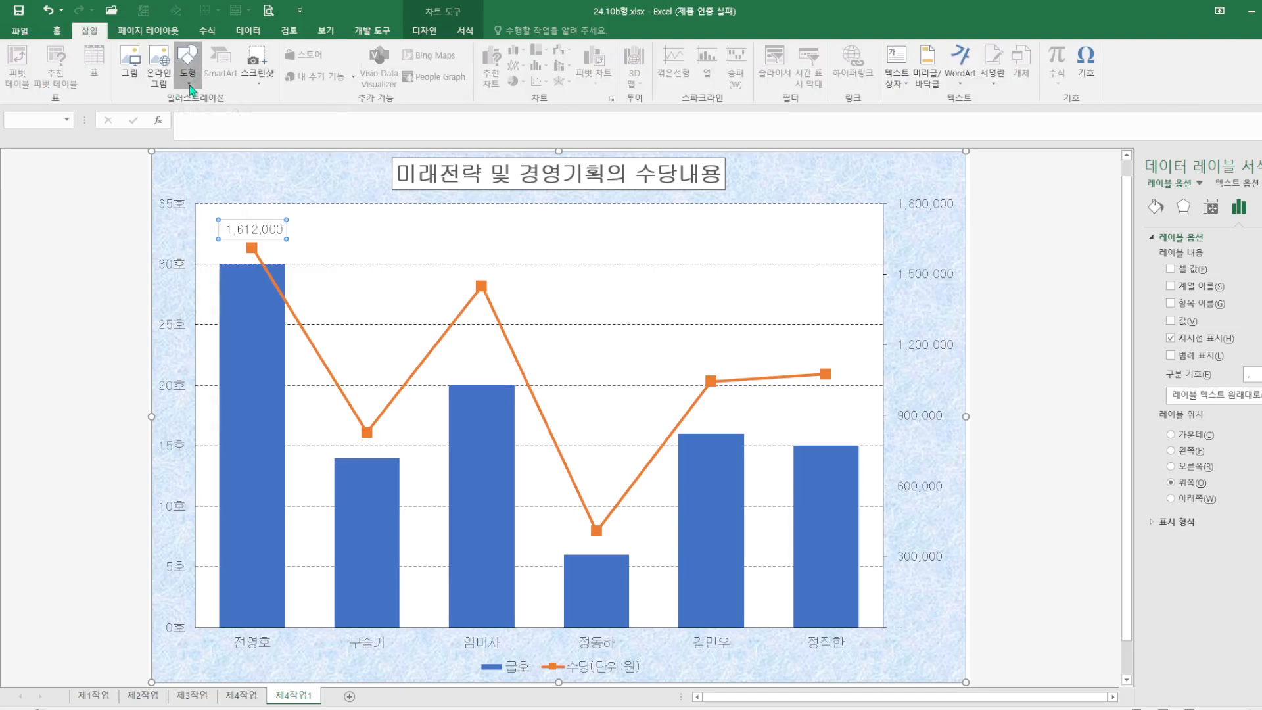
pyautogui.click(187, 63)
pyautogui.click(196, 471)
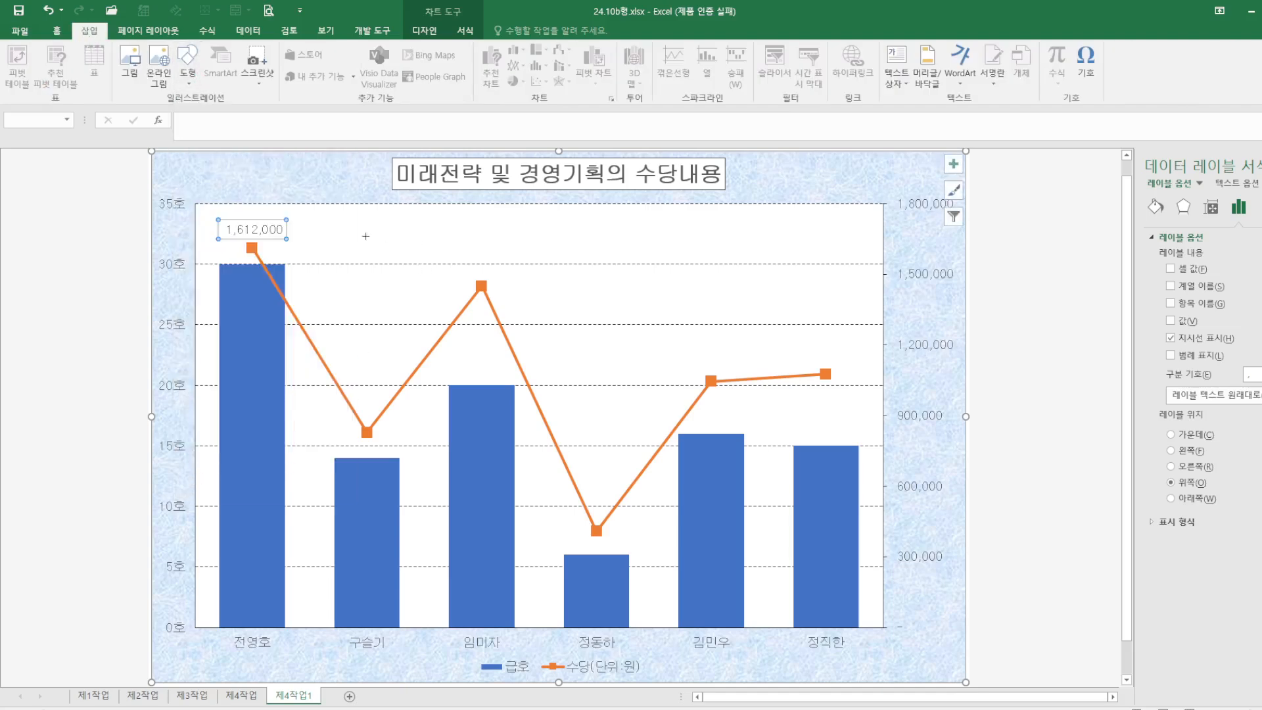
pyautogui.moveTo(339, 223)
pyautogui.mouseDown()
pyautogui.moveTo(451, 257)
pyautogui.moveTo(290, 234)
pyautogui.mouseUp()
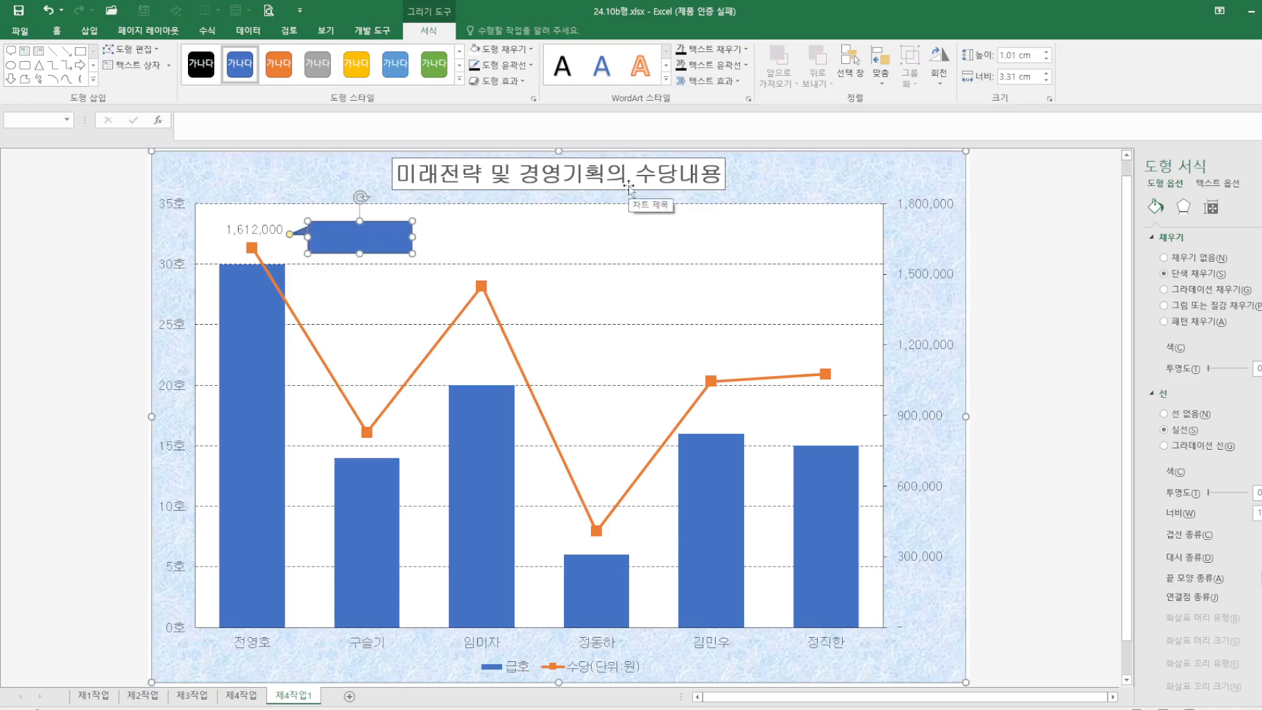
pyautogui.write('ㅊ')
pyautogui.write('최대수량')
# Step: Fill the 최대수량 callout with white, make its text black and center the text horizontally
pyautogui.click(393, 235)
pyautogui.click(57, 30)
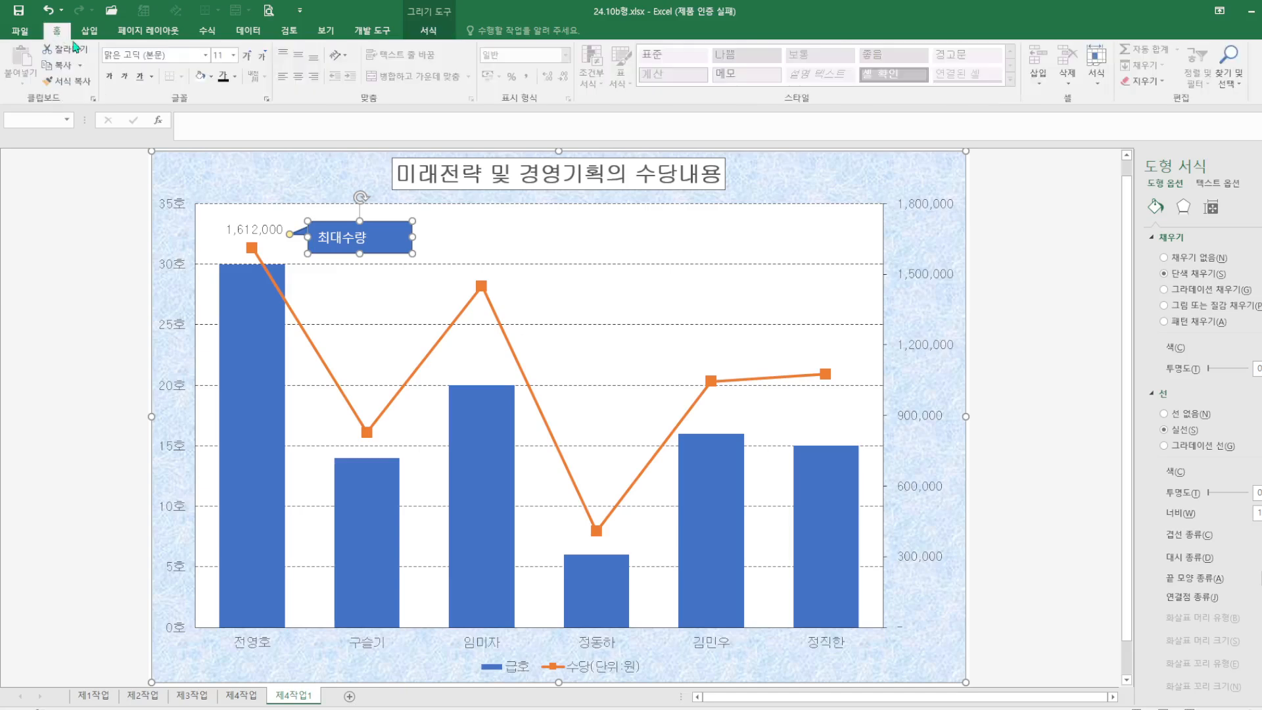
pyautogui.click(198, 79)
pyautogui.click(222, 76)
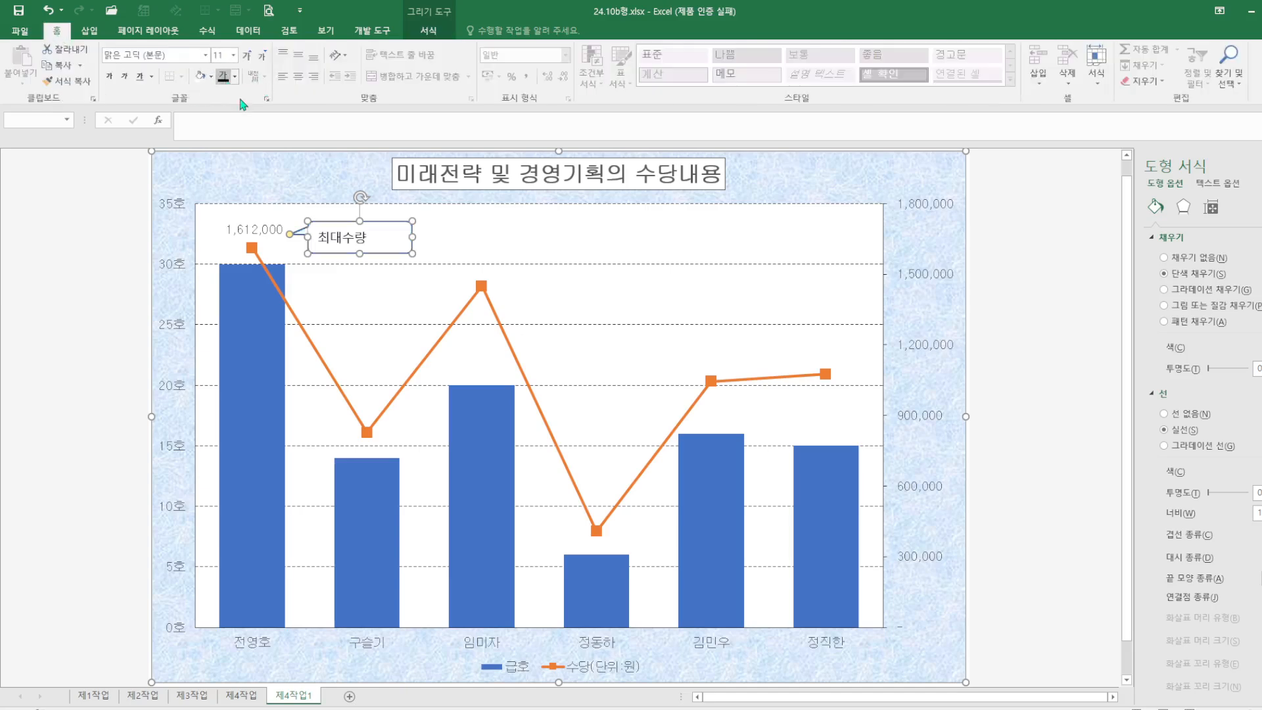
pyautogui.click(298, 76)
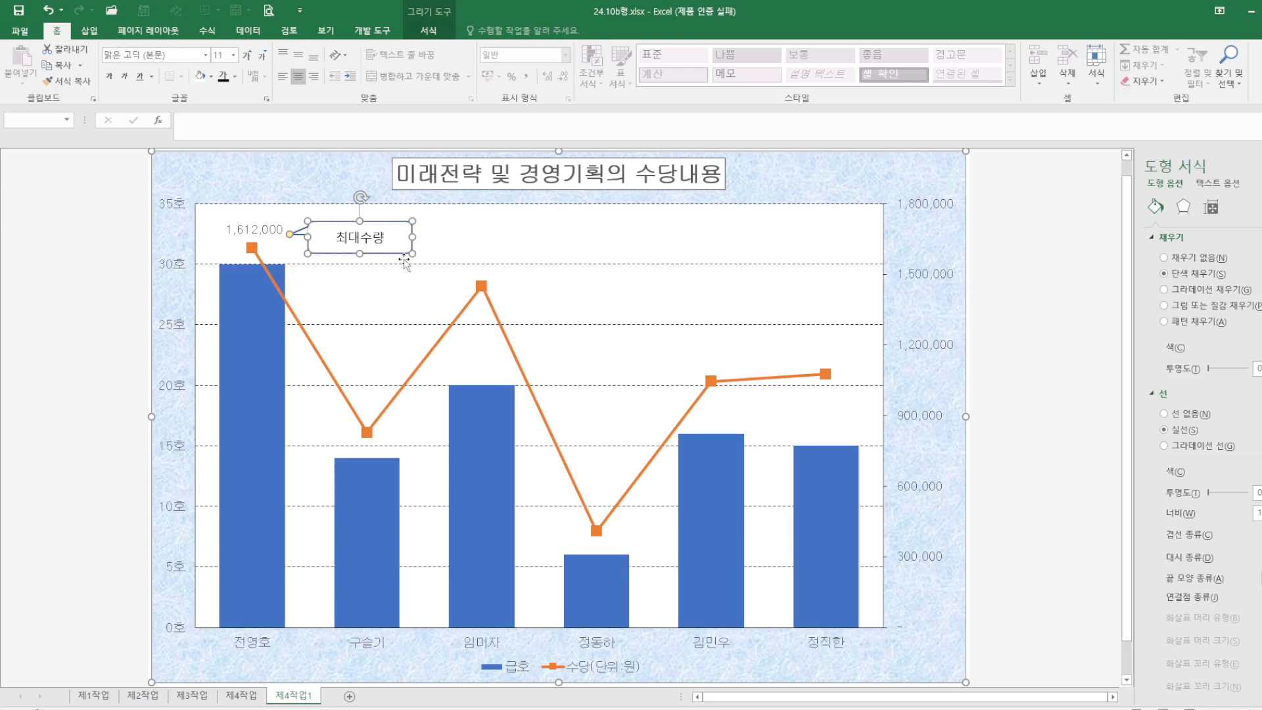
# Step: Change the outline color of the 최대수량 callout to black
pyautogui.click(507, 273)
pyautogui.click(392, 228)
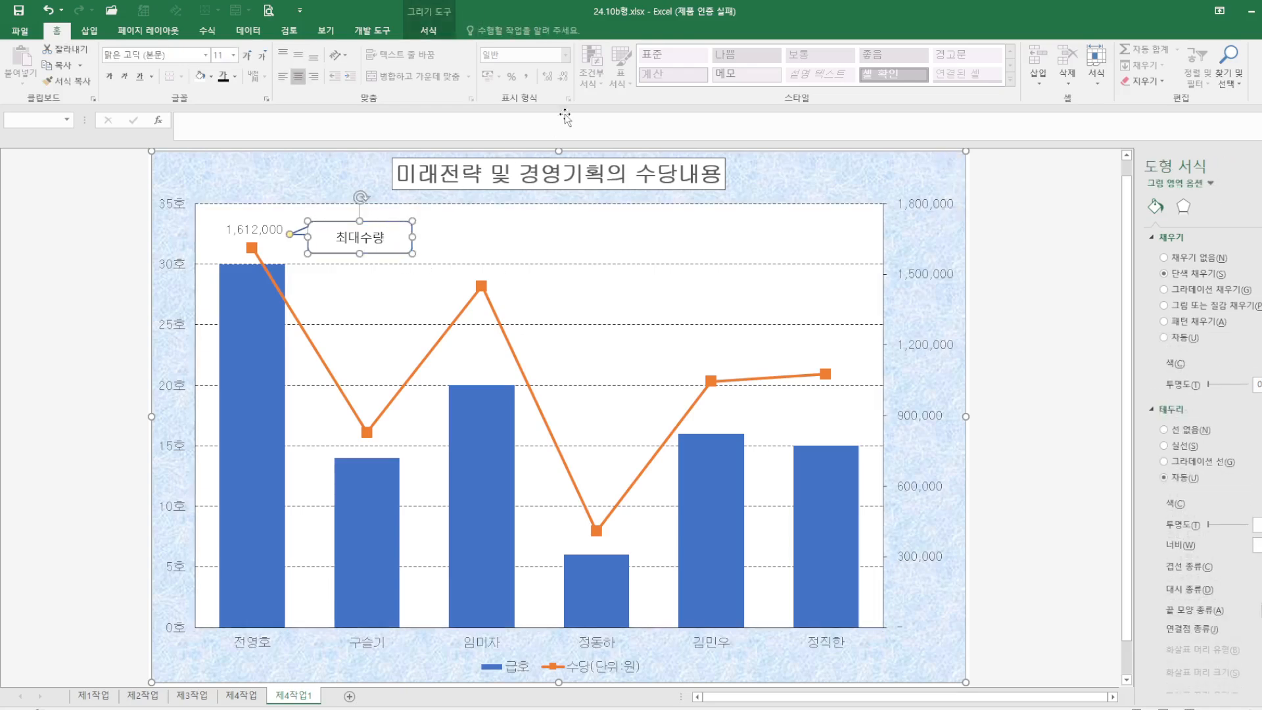
pyautogui.click(433, 28)
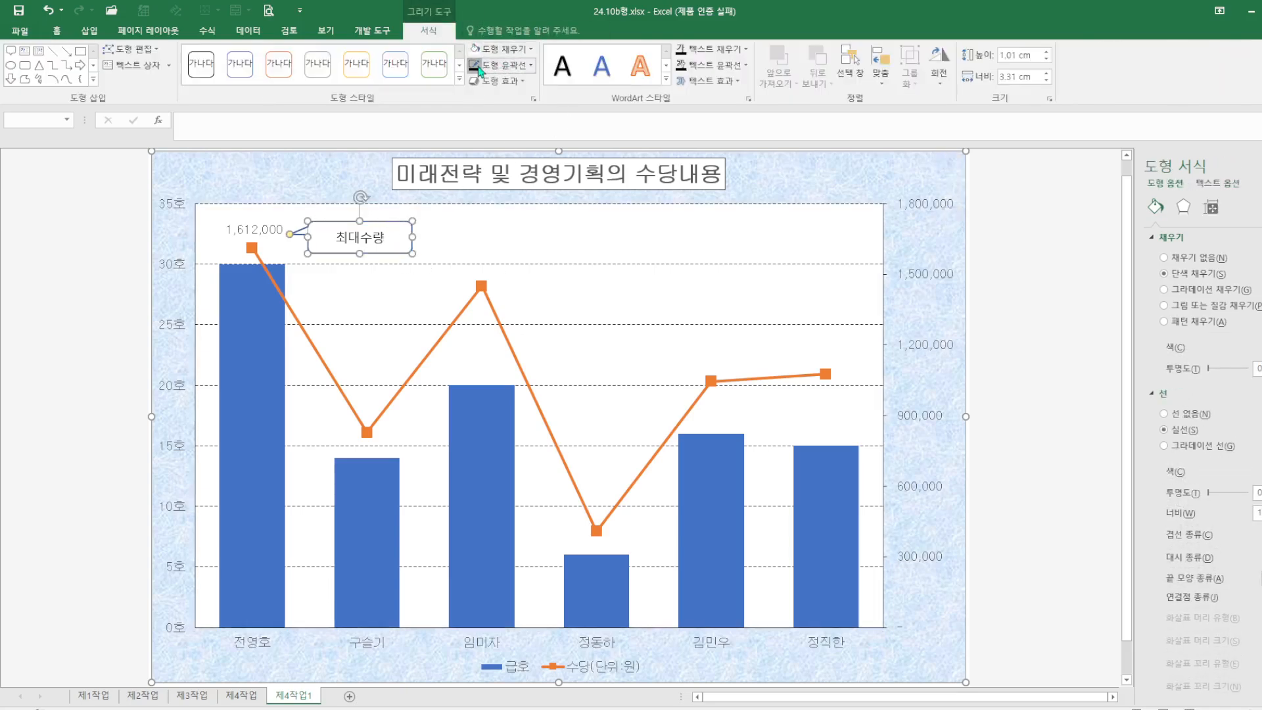
pyautogui.click(489, 233)
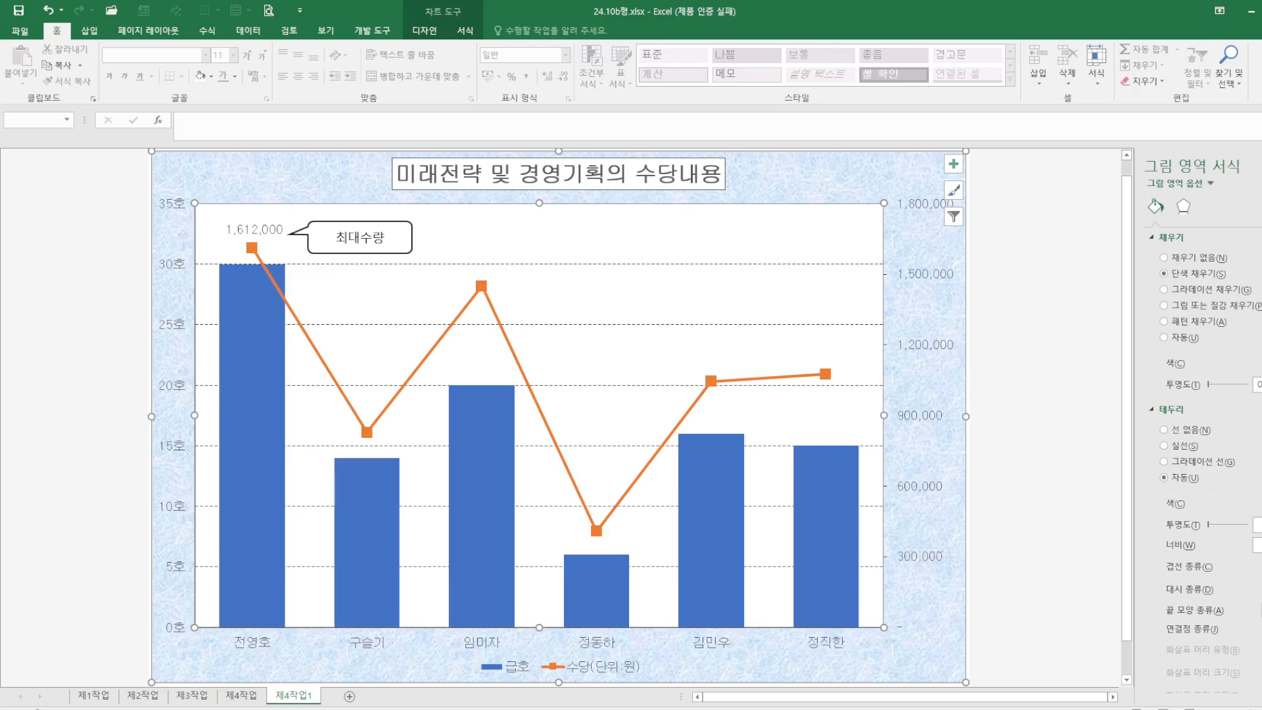
# Step: Compare with the 제4작업 sample and correct the 제4작업1 chart title to 미래전략 및 경영기획의 수당 내역
pyautogui.click(255, 697)
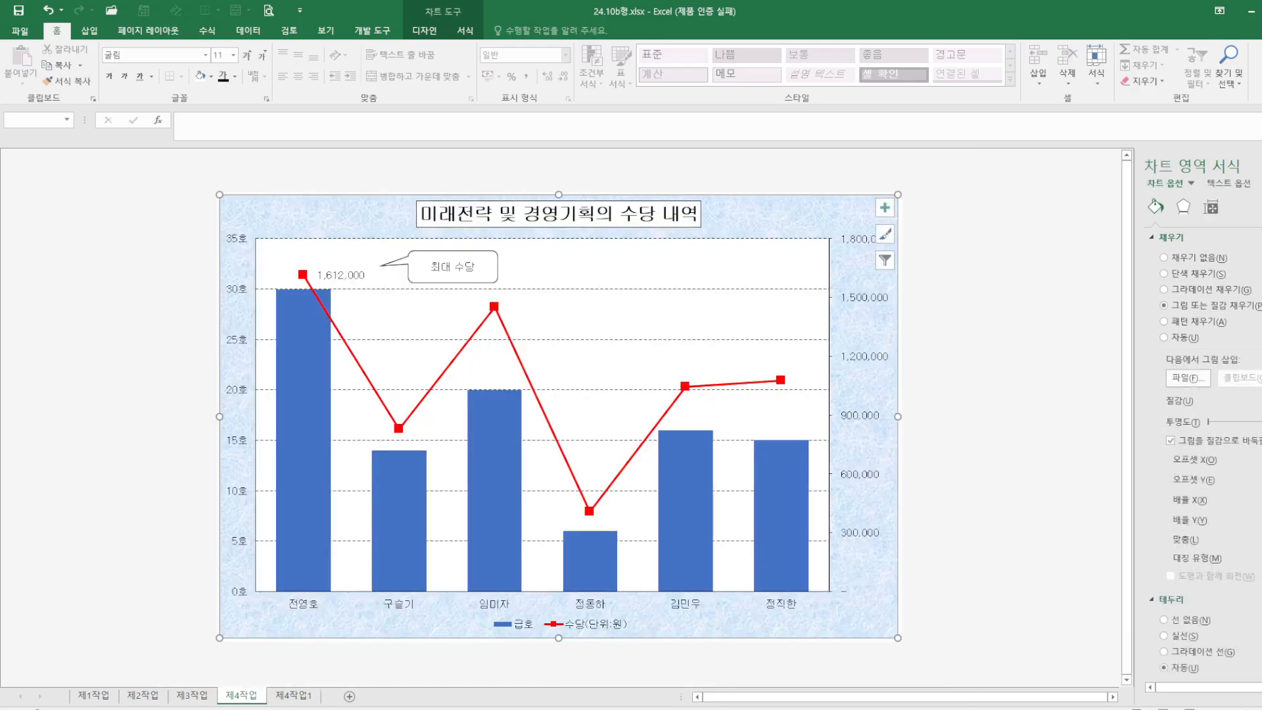
pyautogui.click(299, 697)
pyautogui.click(683, 232)
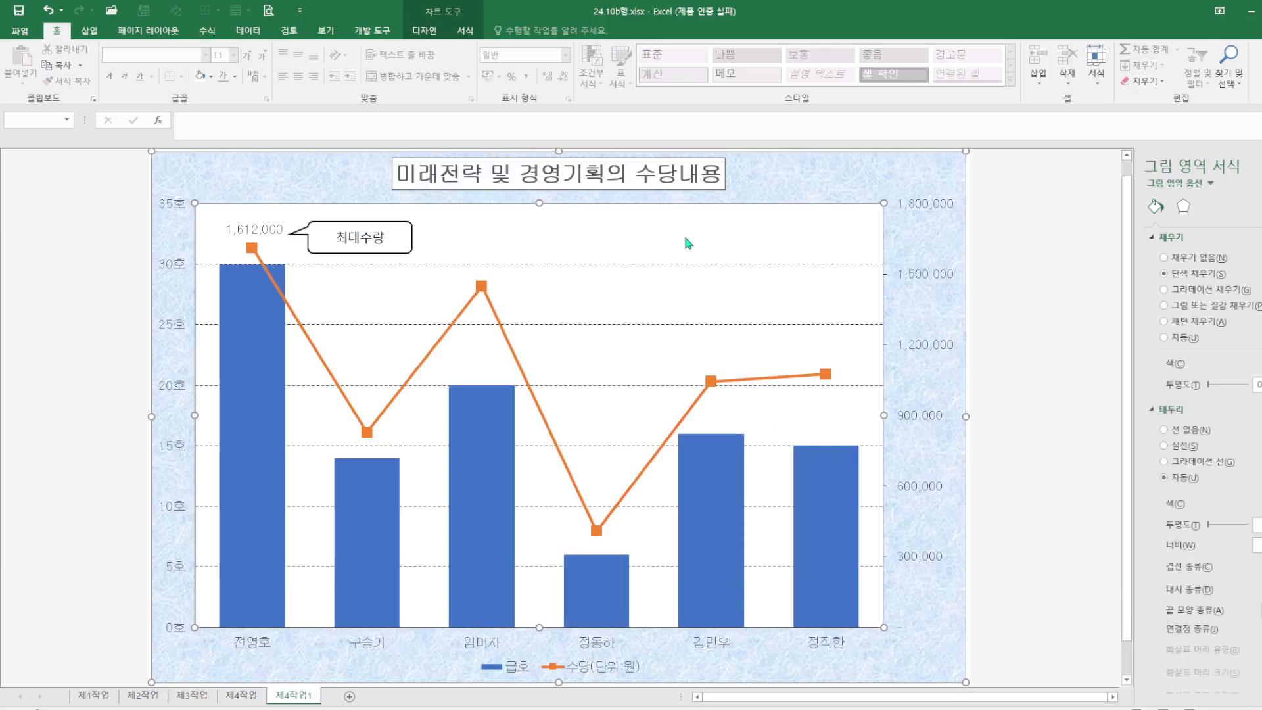
pyautogui.click(682, 173)
pyautogui.click(682, 173)
pyautogui.doubleClick(716, 176)
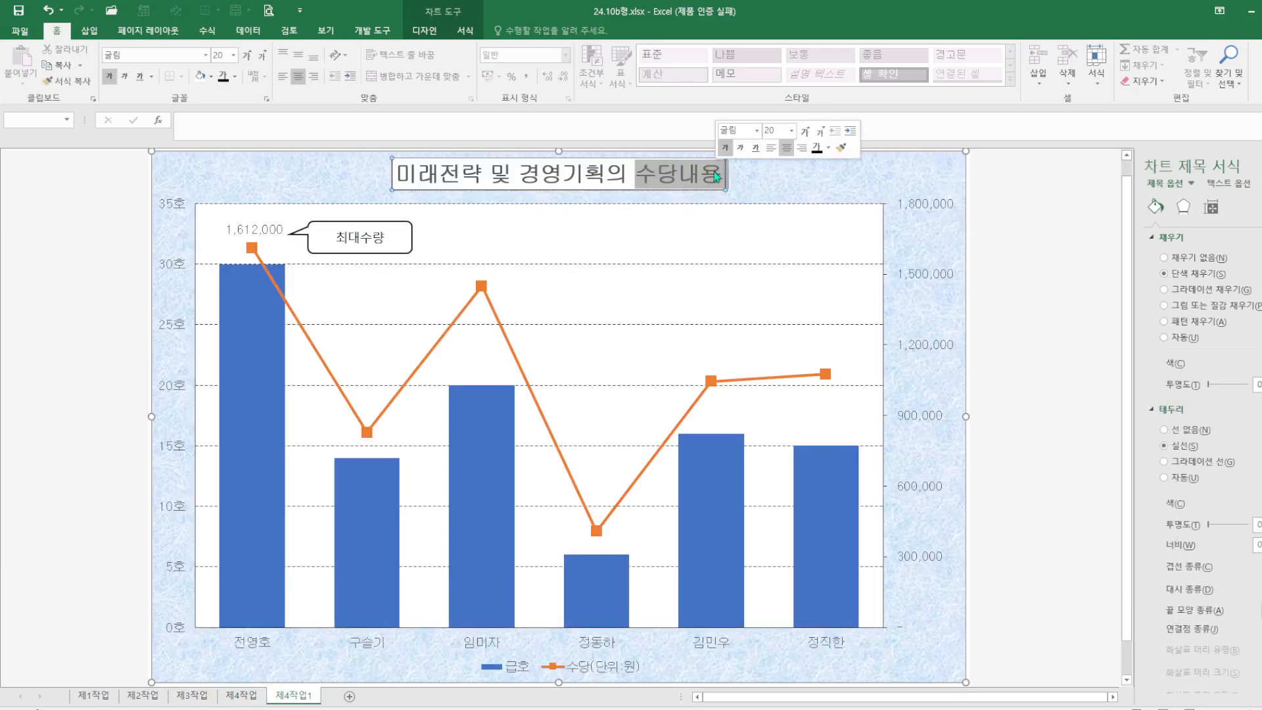
pyautogui.click(722, 175)
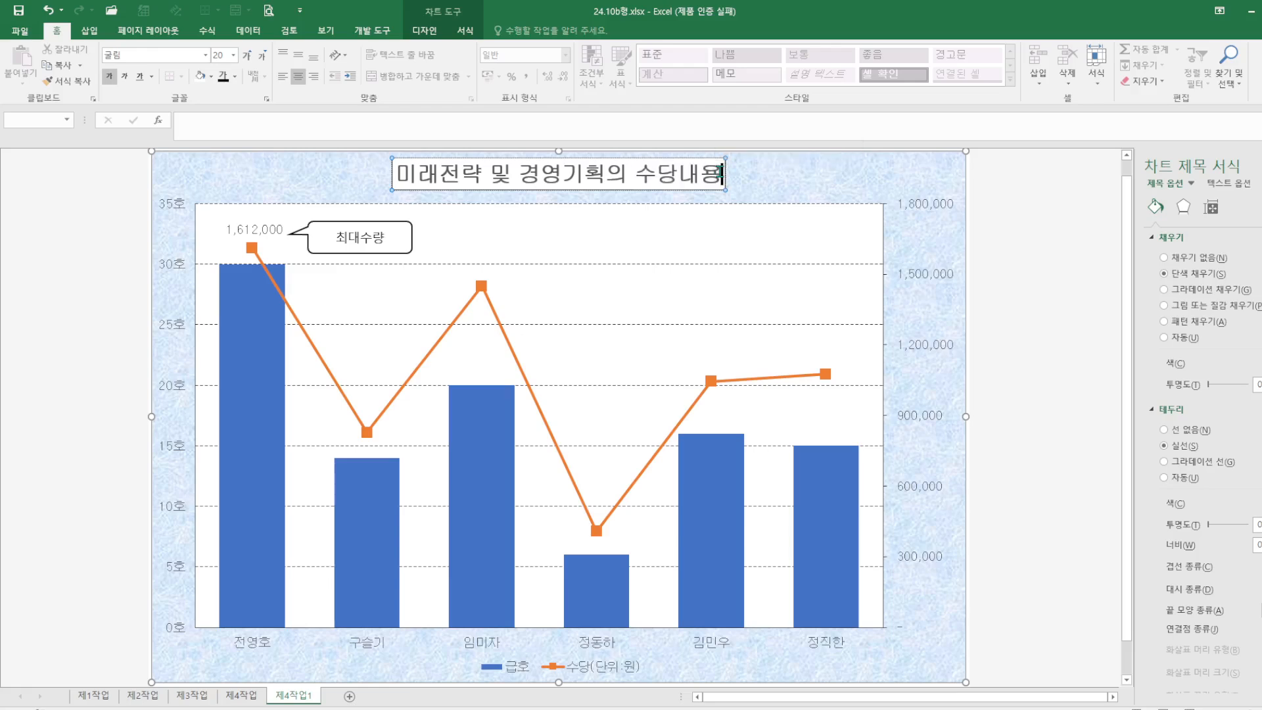
pyautogui.press('BackSpace')
pyautogui.press('BackSpace')
pyautogui.write('ㄴ')
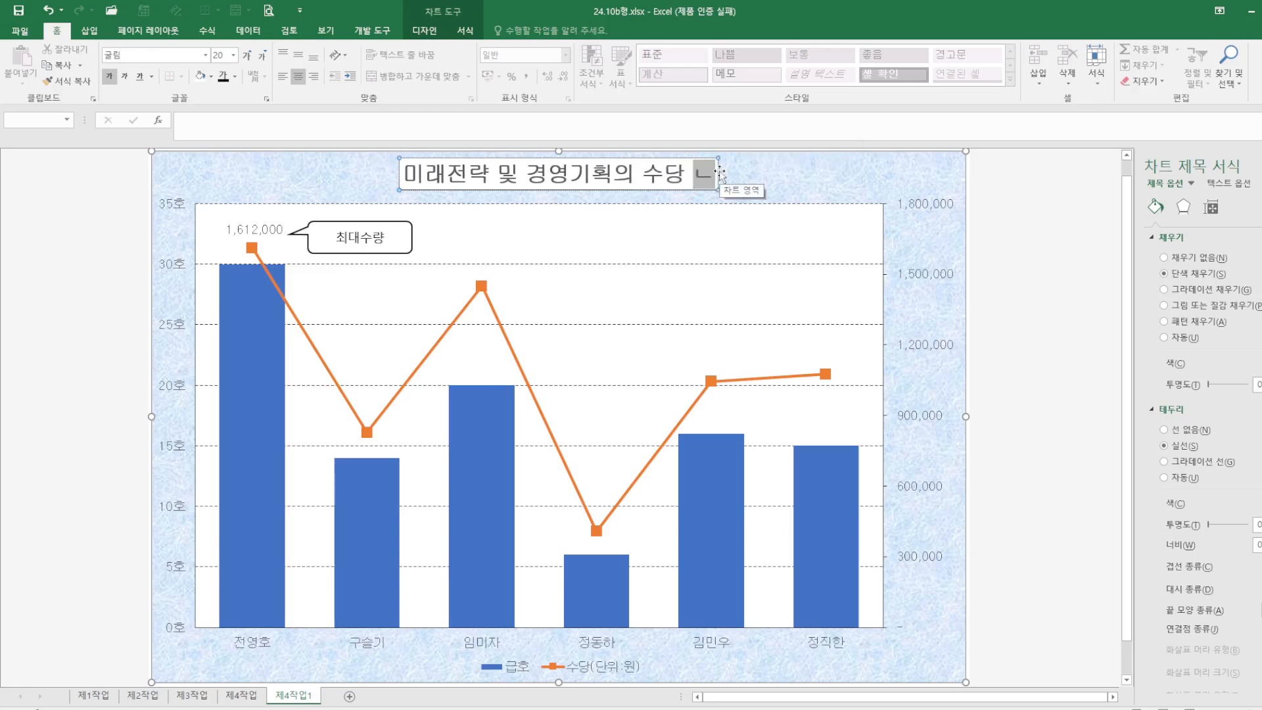
pyautogui.write('ㅐㅇㅕㄱ')
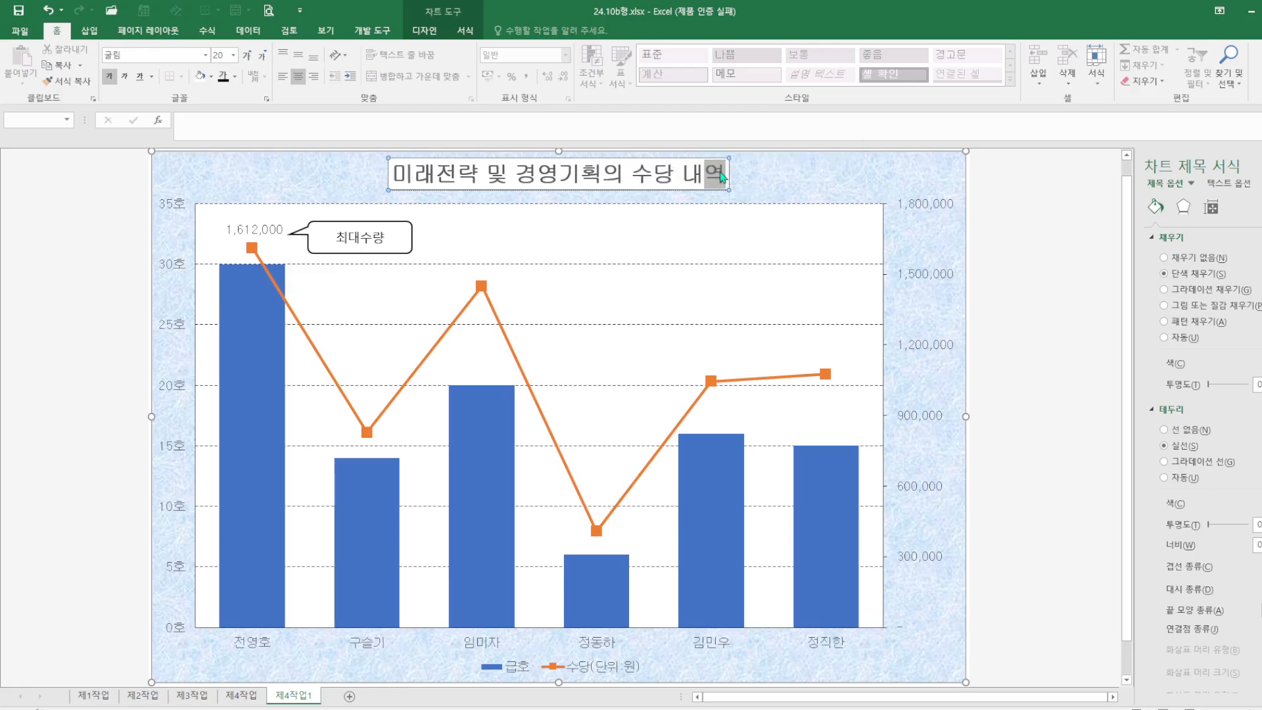
pyautogui.click(847, 198)
pyautogui.click(908, 543)
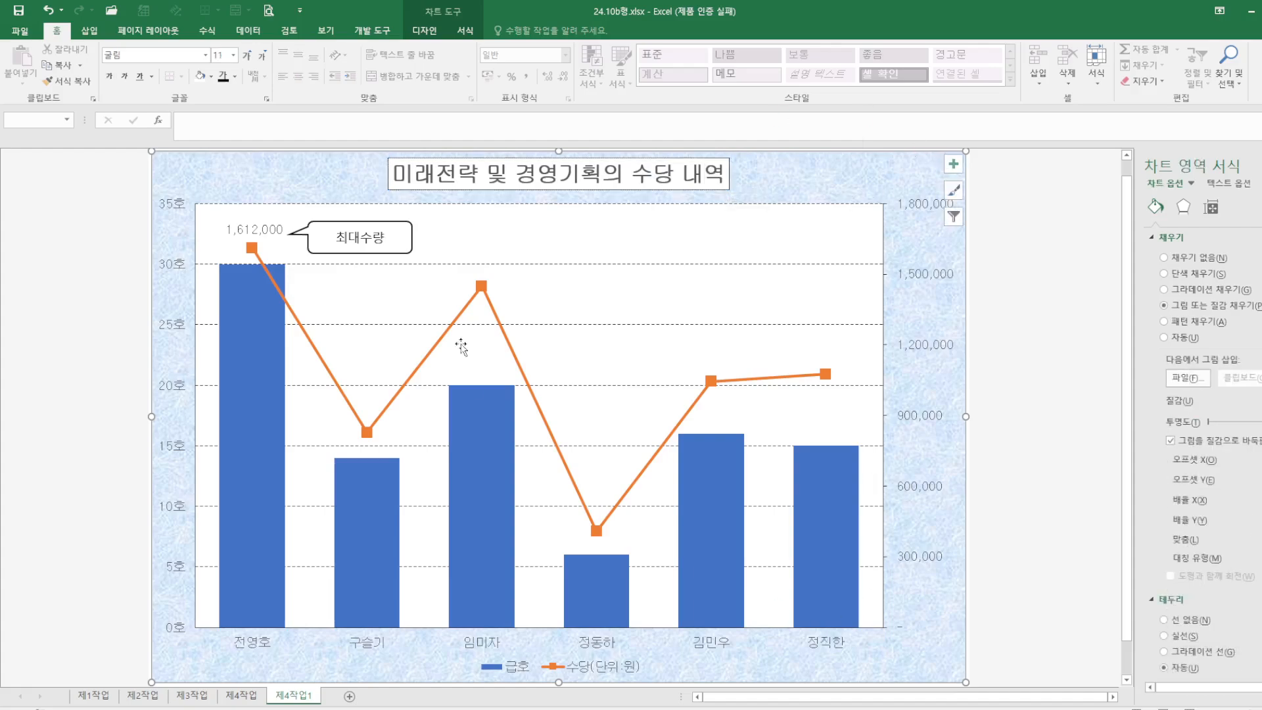
# Step: Change the callout text font to 굴림 and save the workbook
pyautogui.click(393, 243)
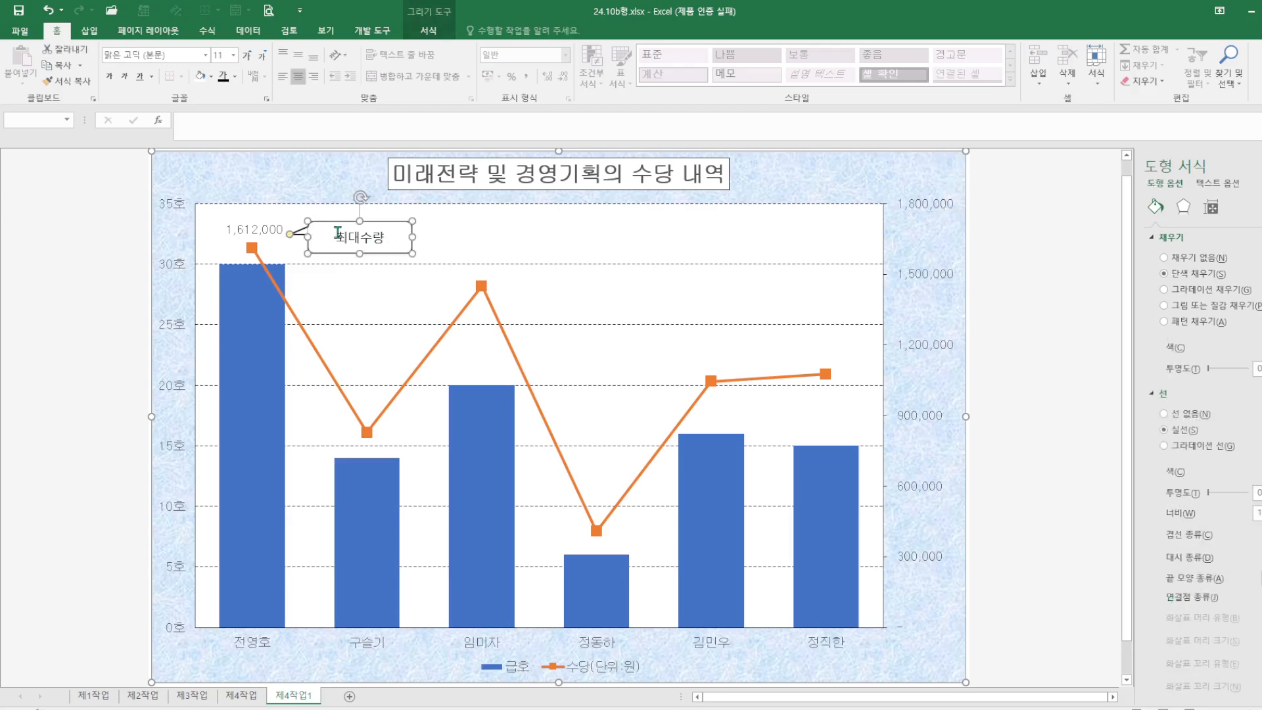
pyautogui.moveTo(337, 237); pyautogui.dragTo(388, 238)
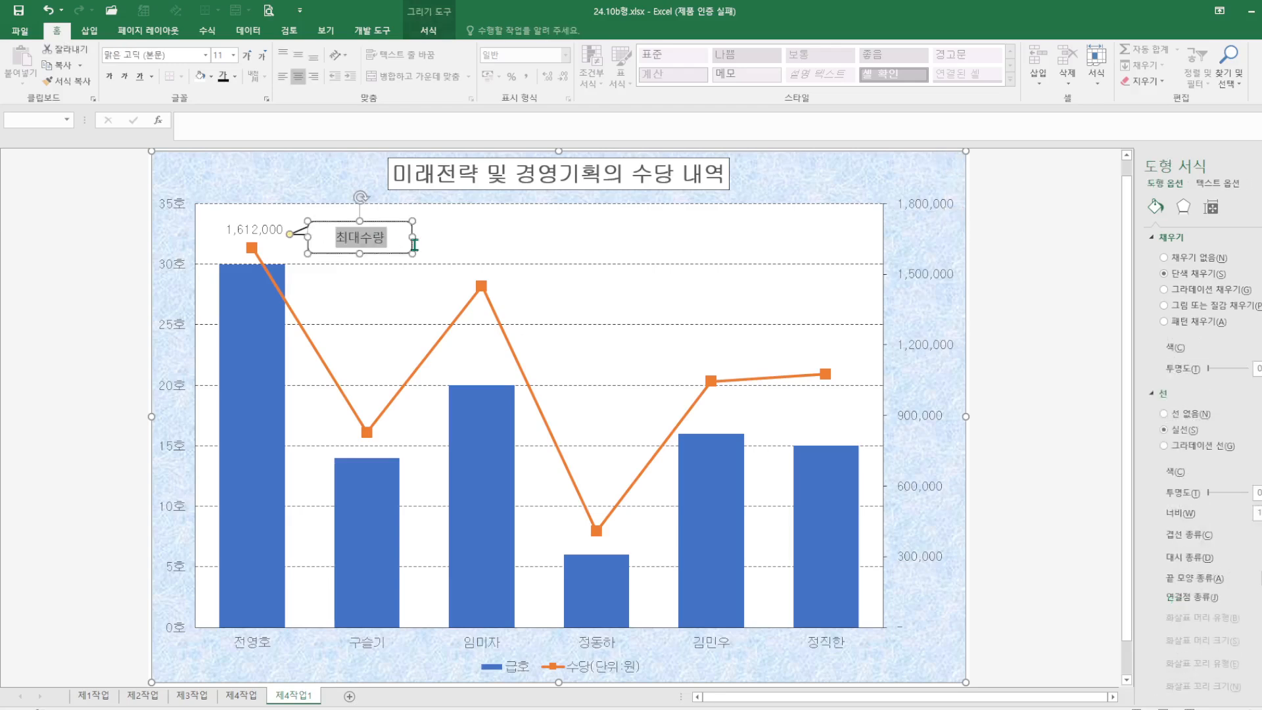
pyautogui.click(207, 58)
pyautogui.click(161, 172)
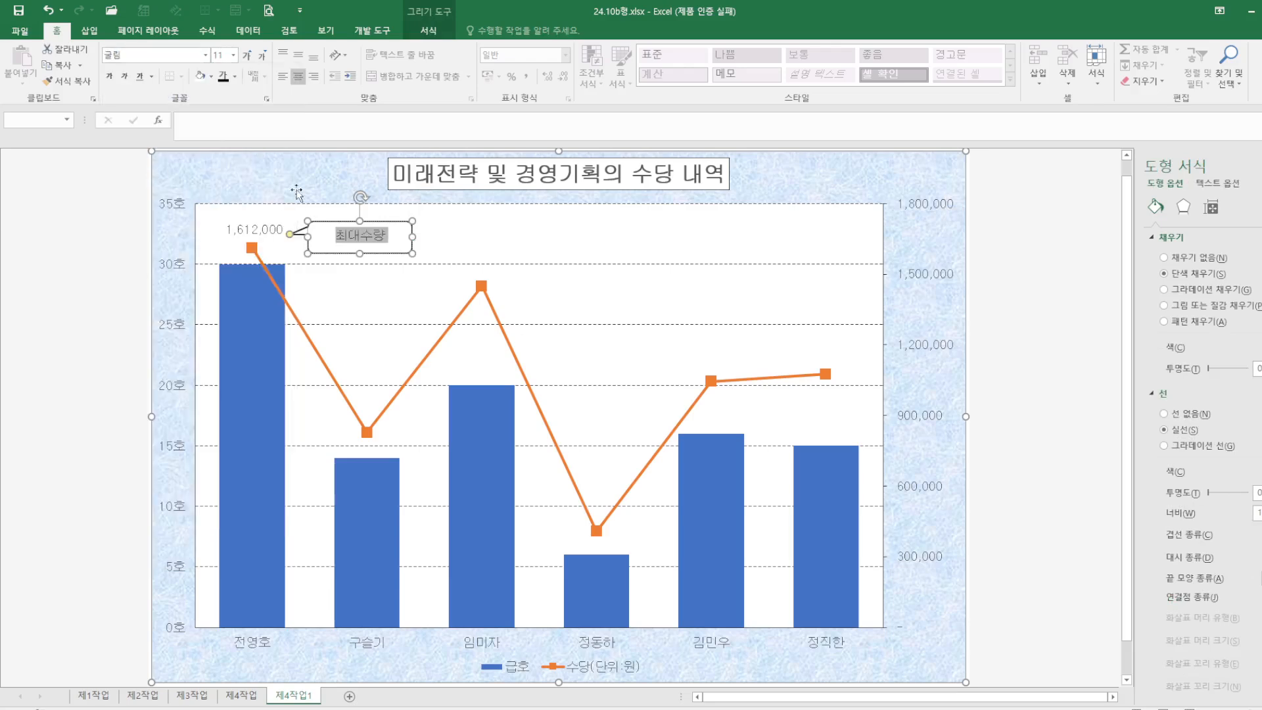
pyautogui.click(509, 239)
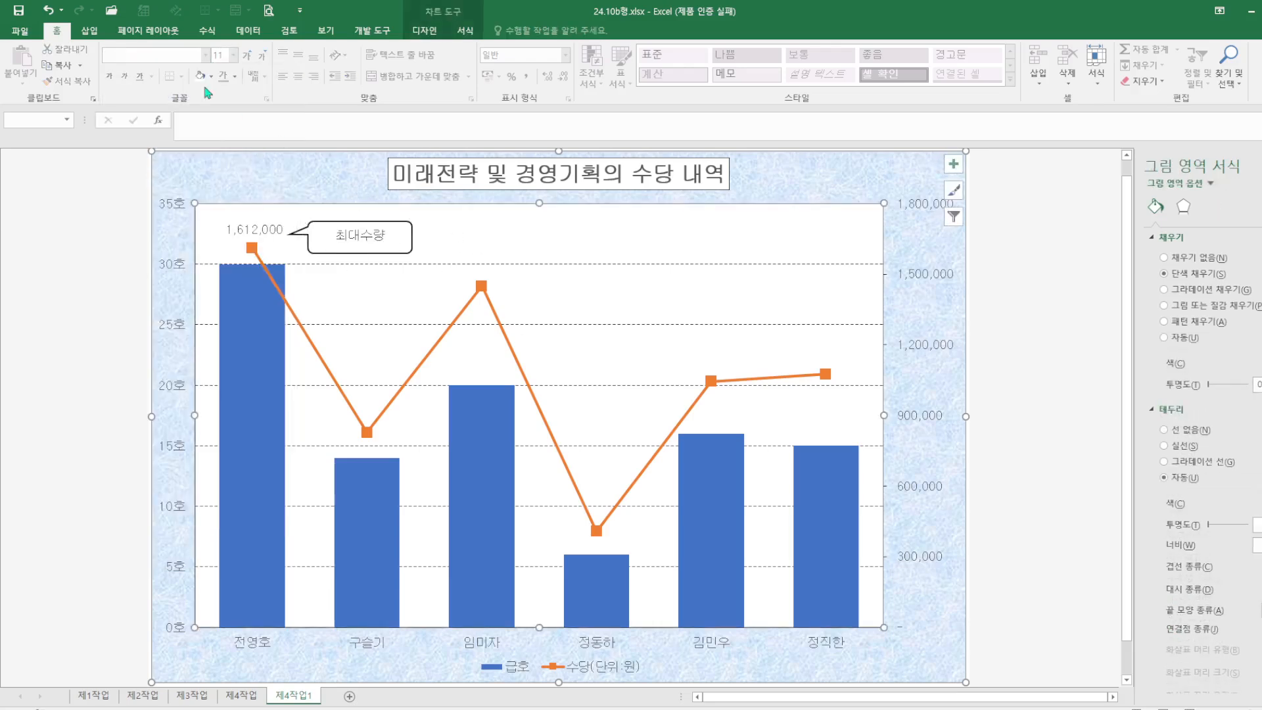
pyautogui.click(23, 18)
# Step: Review the finished 제1작업, 제2작업, 제3작업 and 제4작업1 sheets against the exam requirements
pyautogui.click(92, 695)
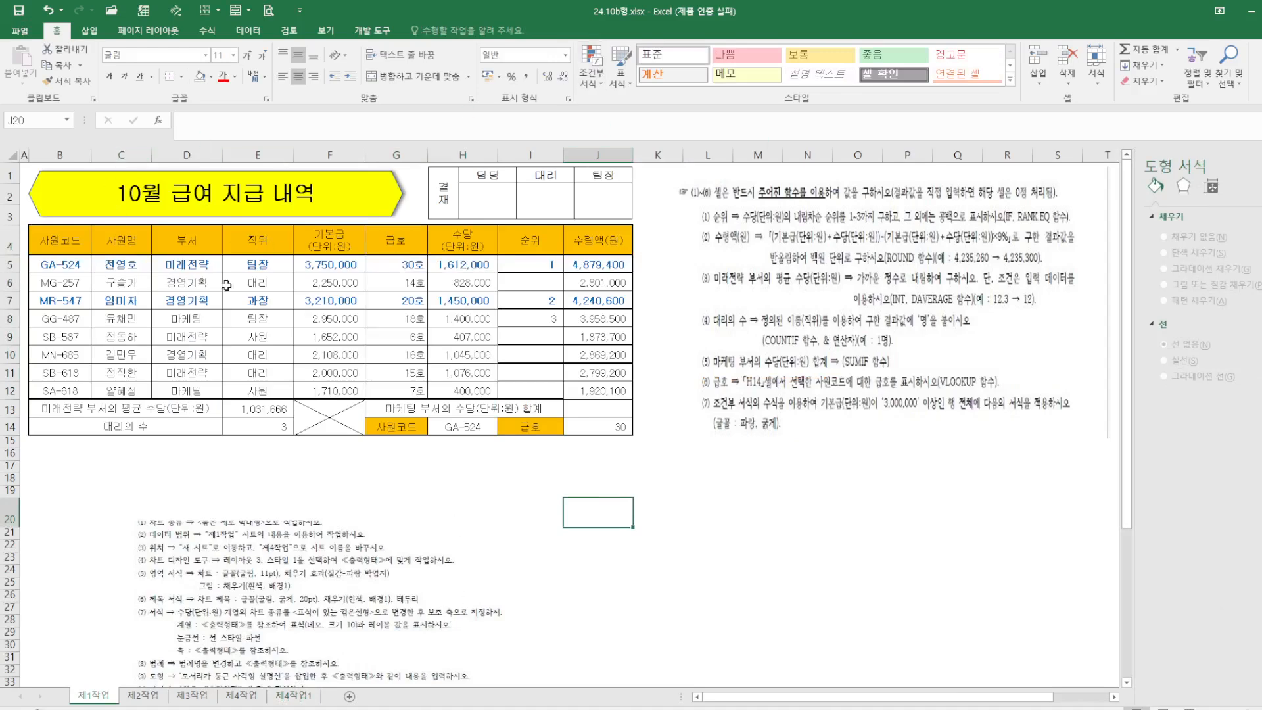
pyautogui.click(146, 696)
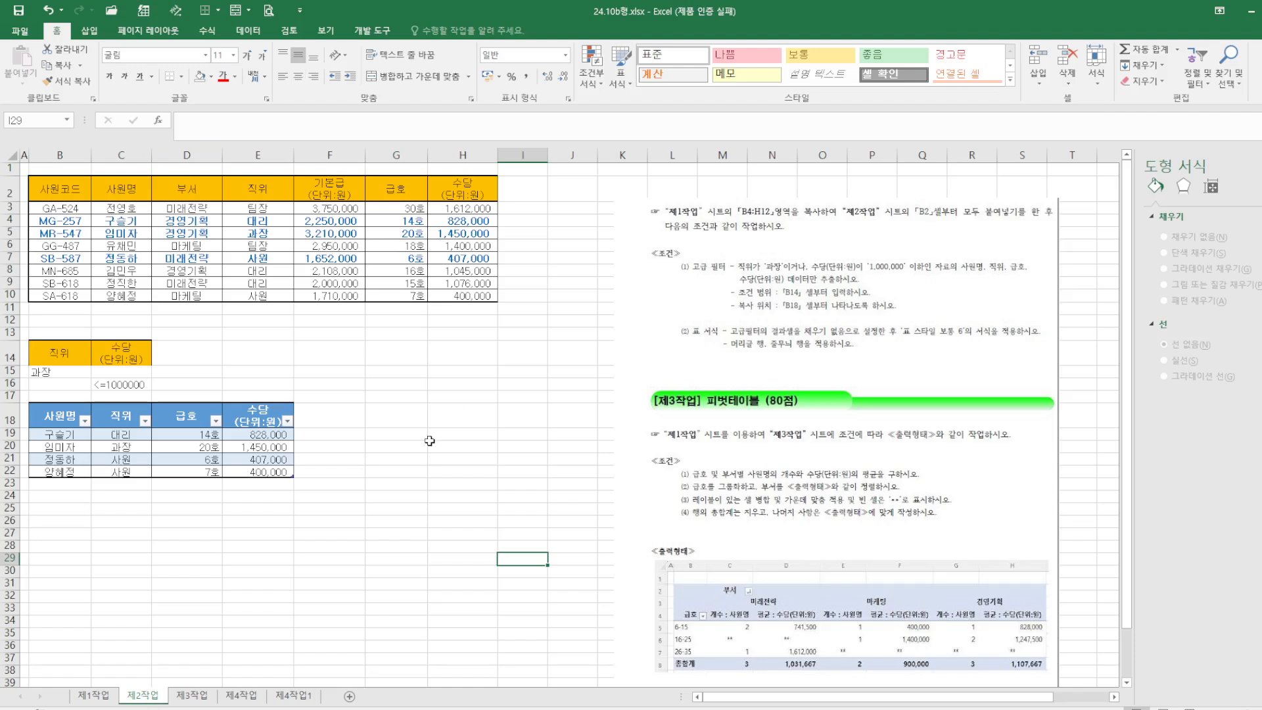
pyautogui.click(197, 698)
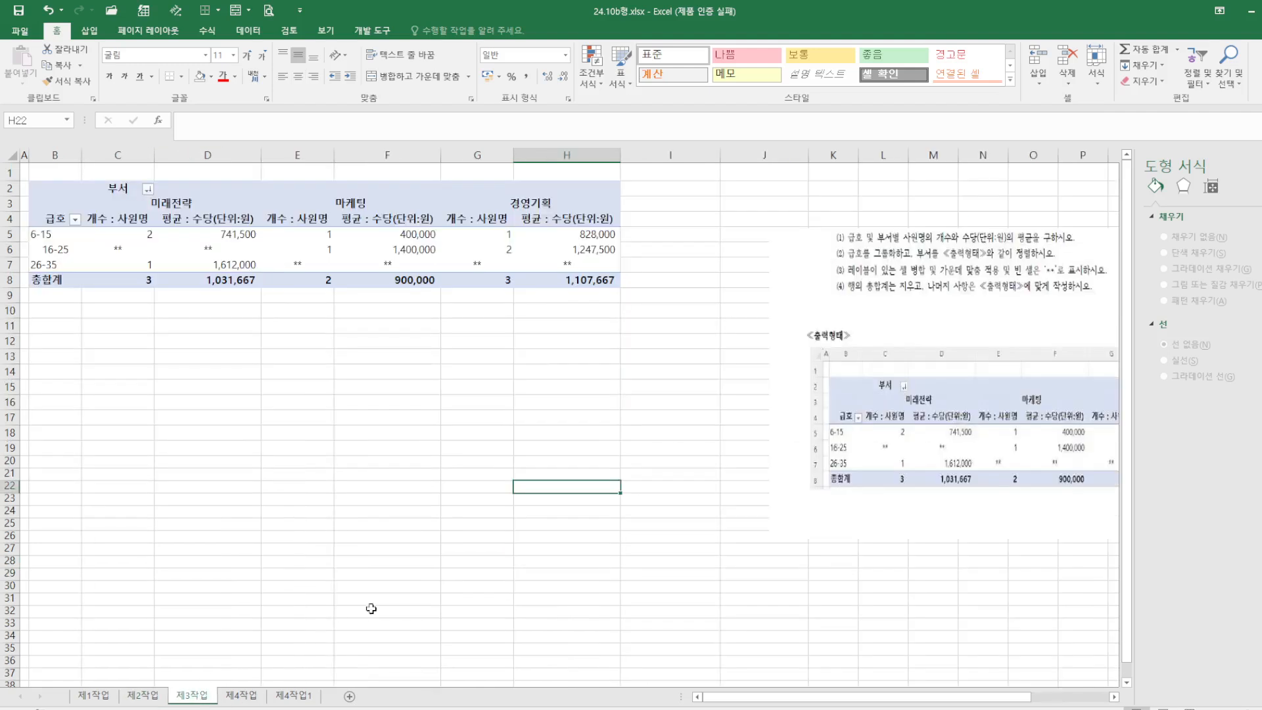
pyautogui.click(306, 697)
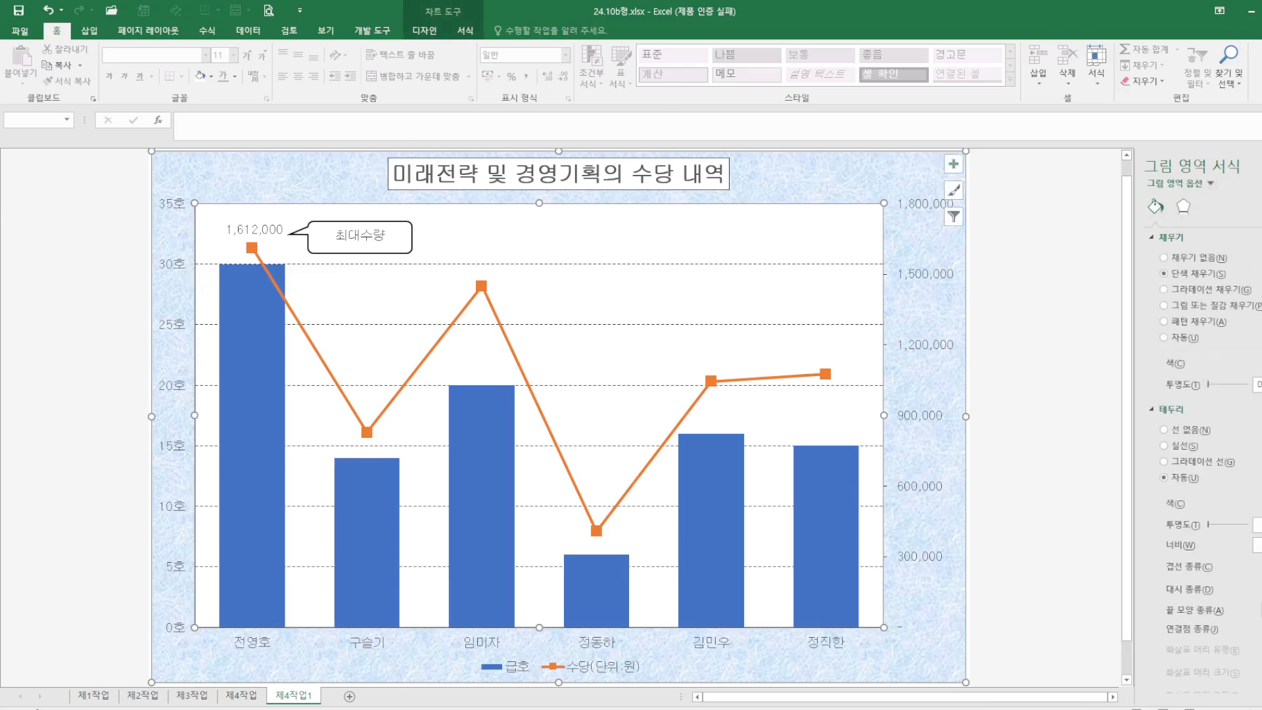
pyautogui.click(94, 695)
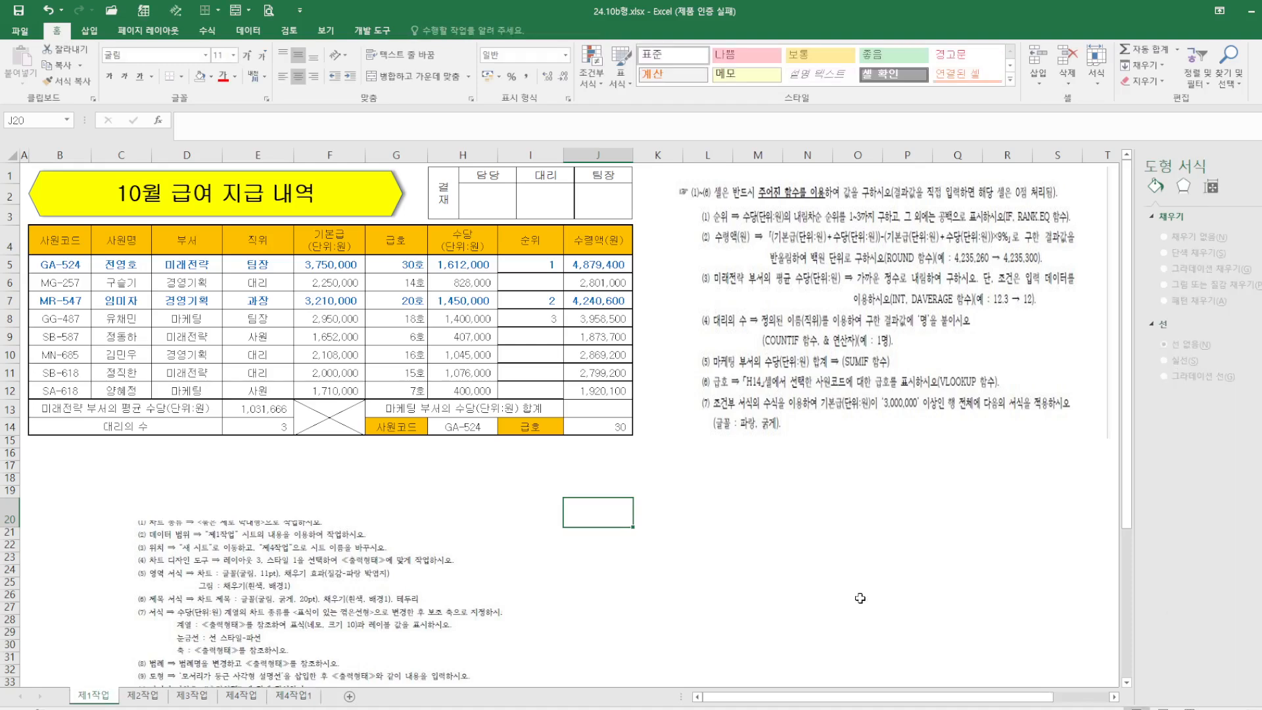